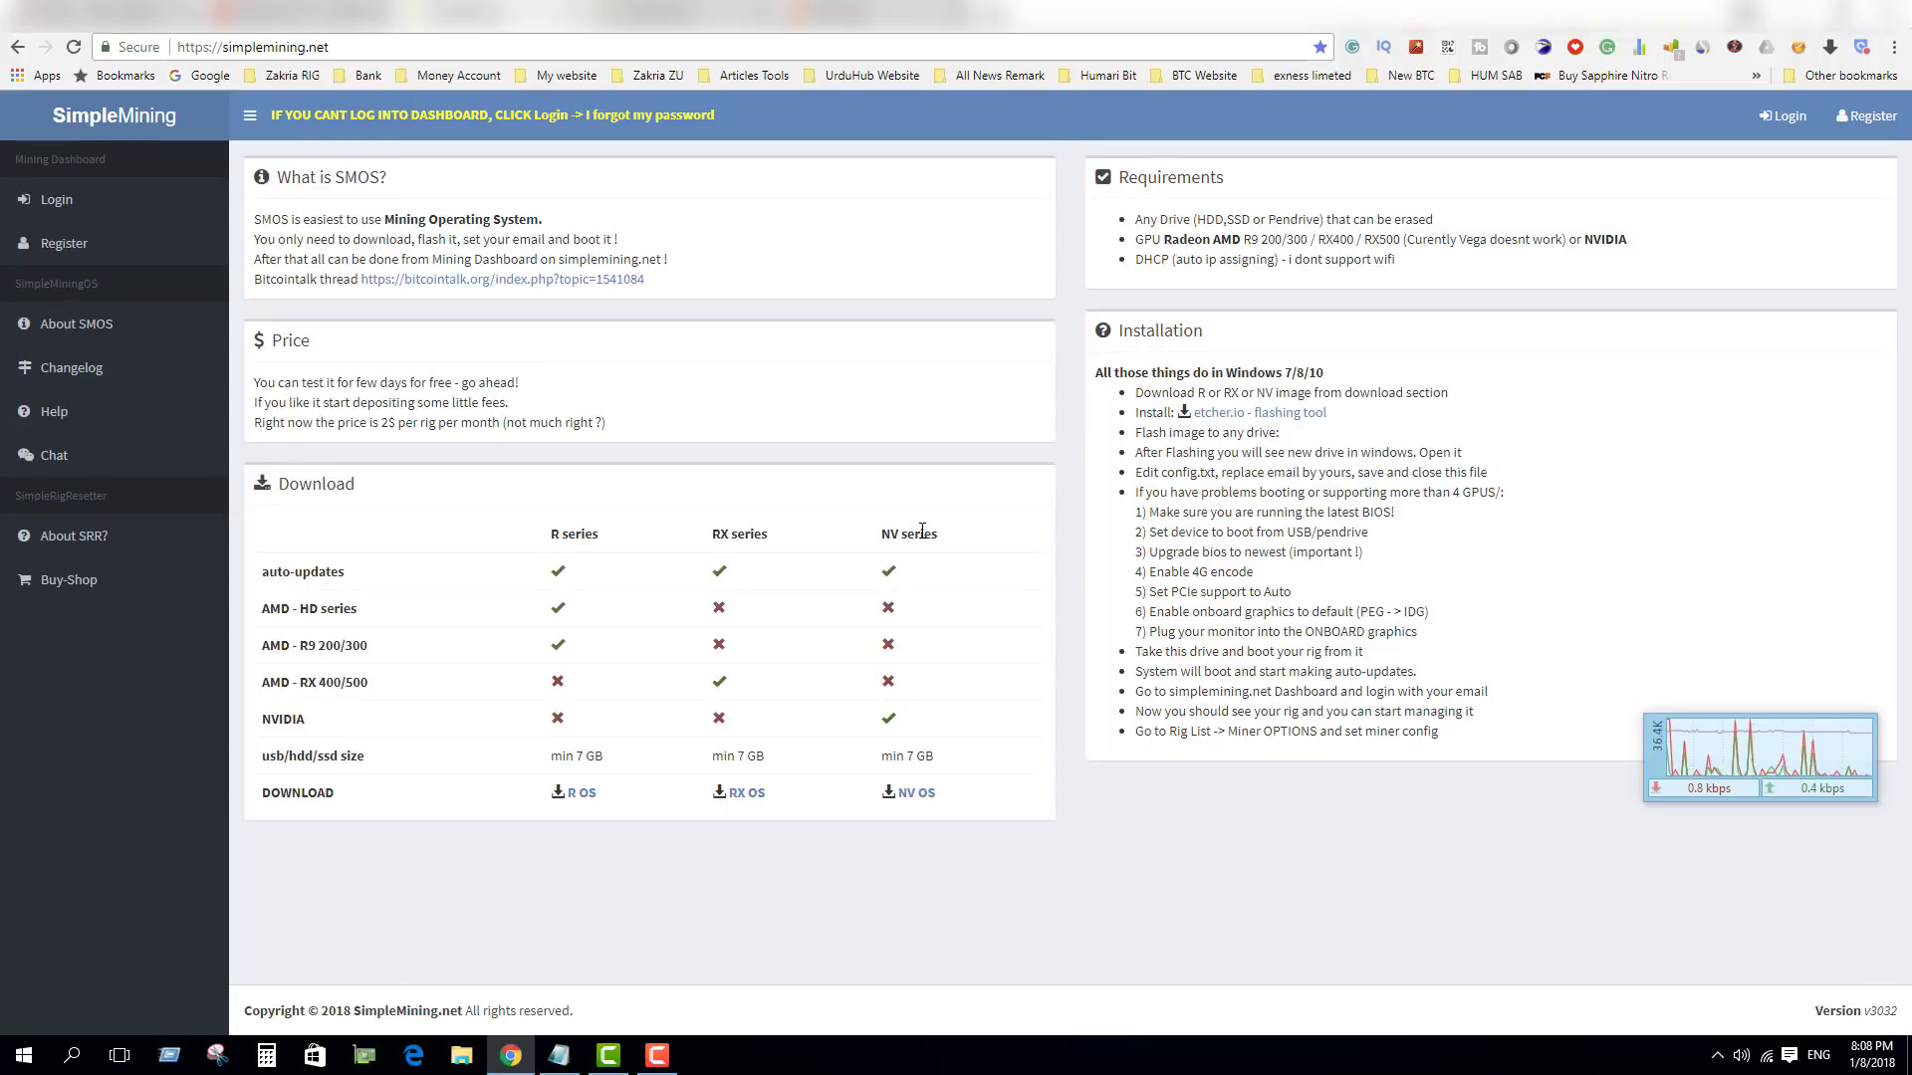
- Download the RX OS image of SimpleMining OS for RX series cards
click(756, 793)
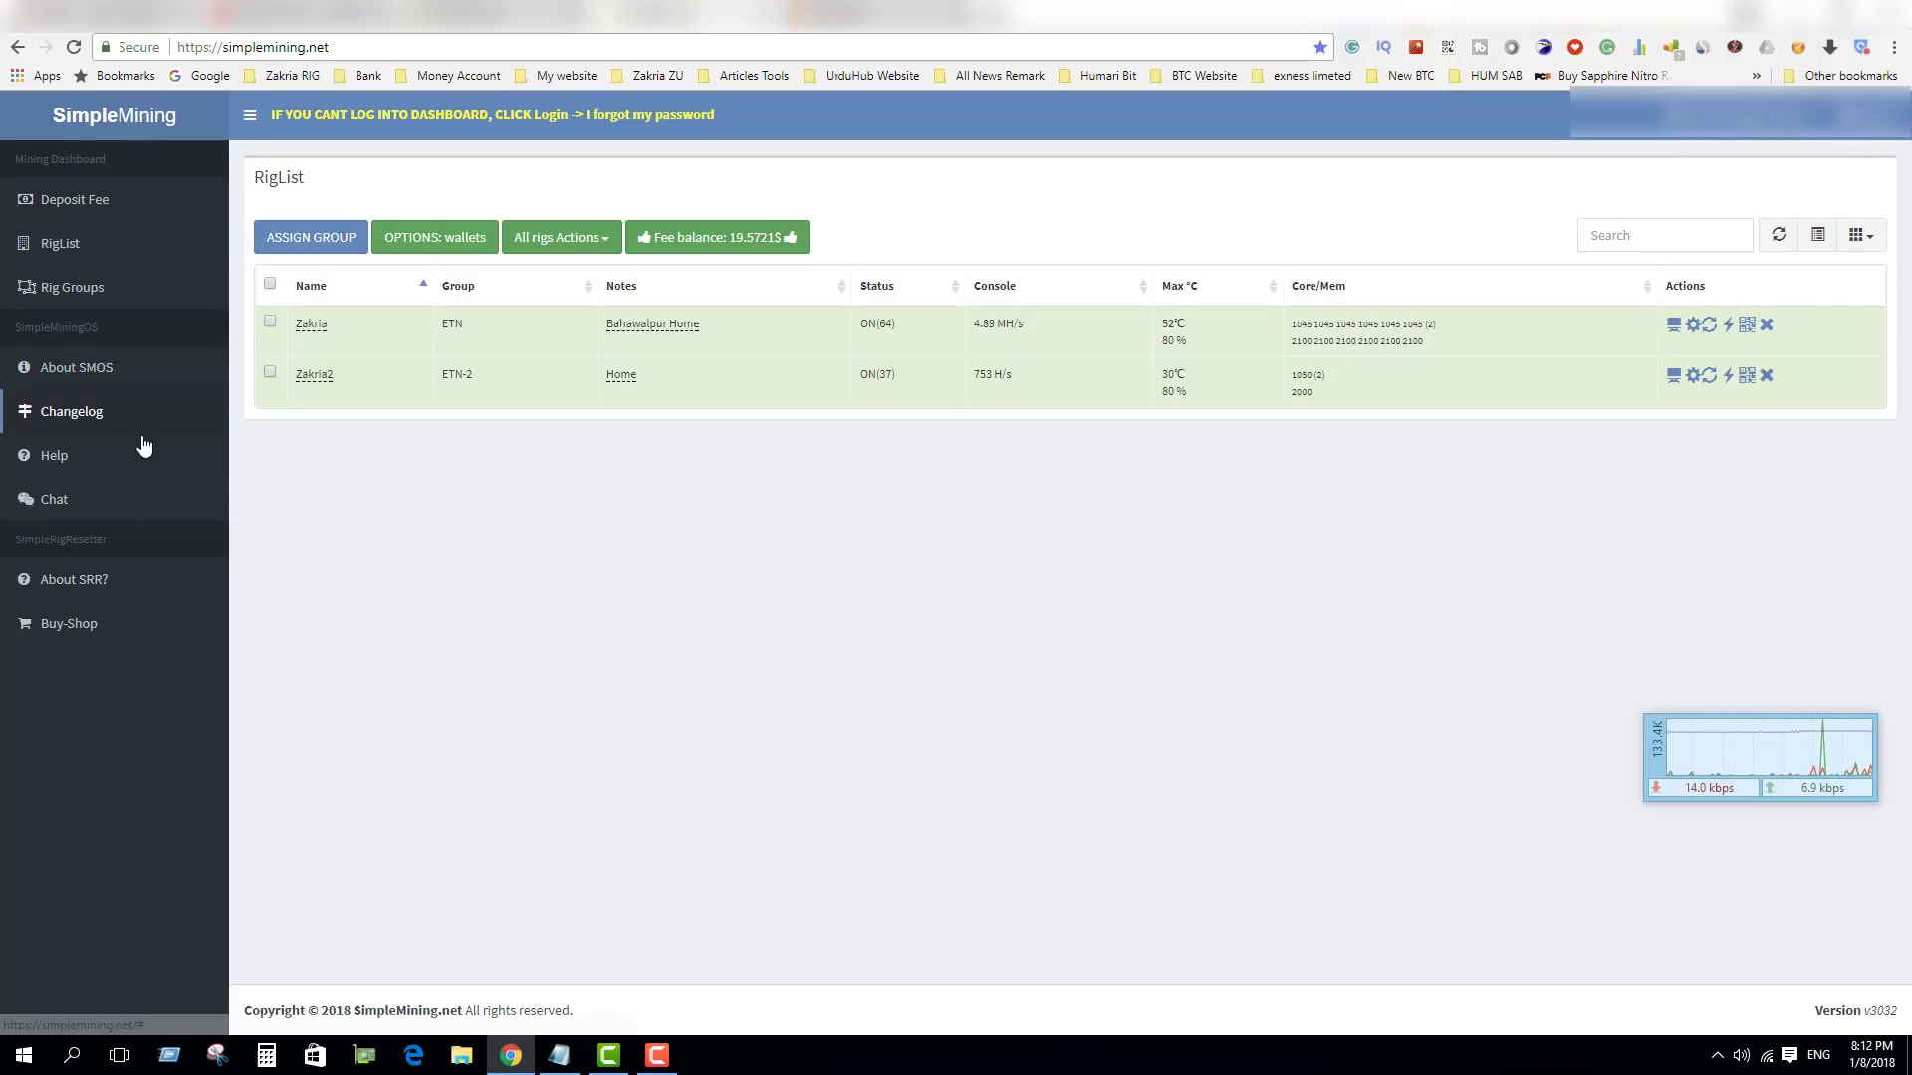
- Open the Deposit Fee page, look up the account's ETH deposit address, and dismiss it
click(101, 204)
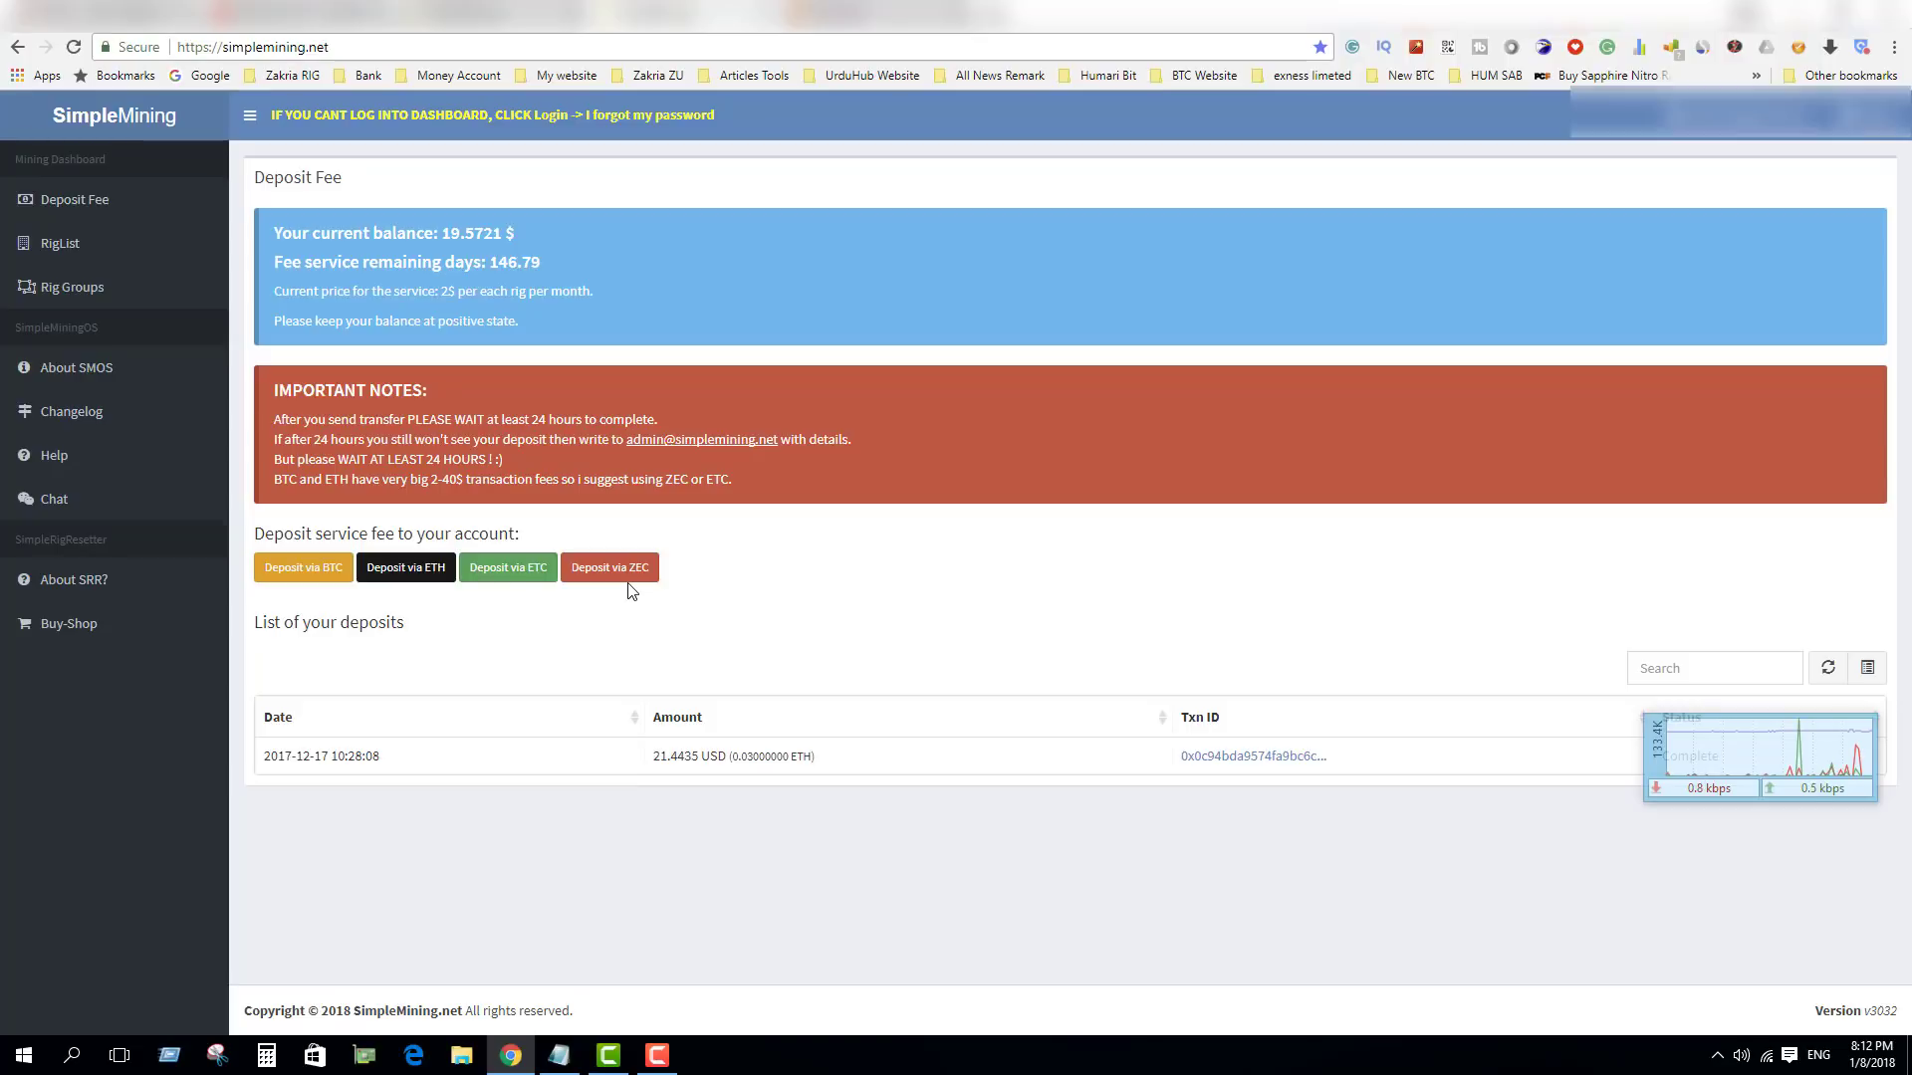
click(405, 571)
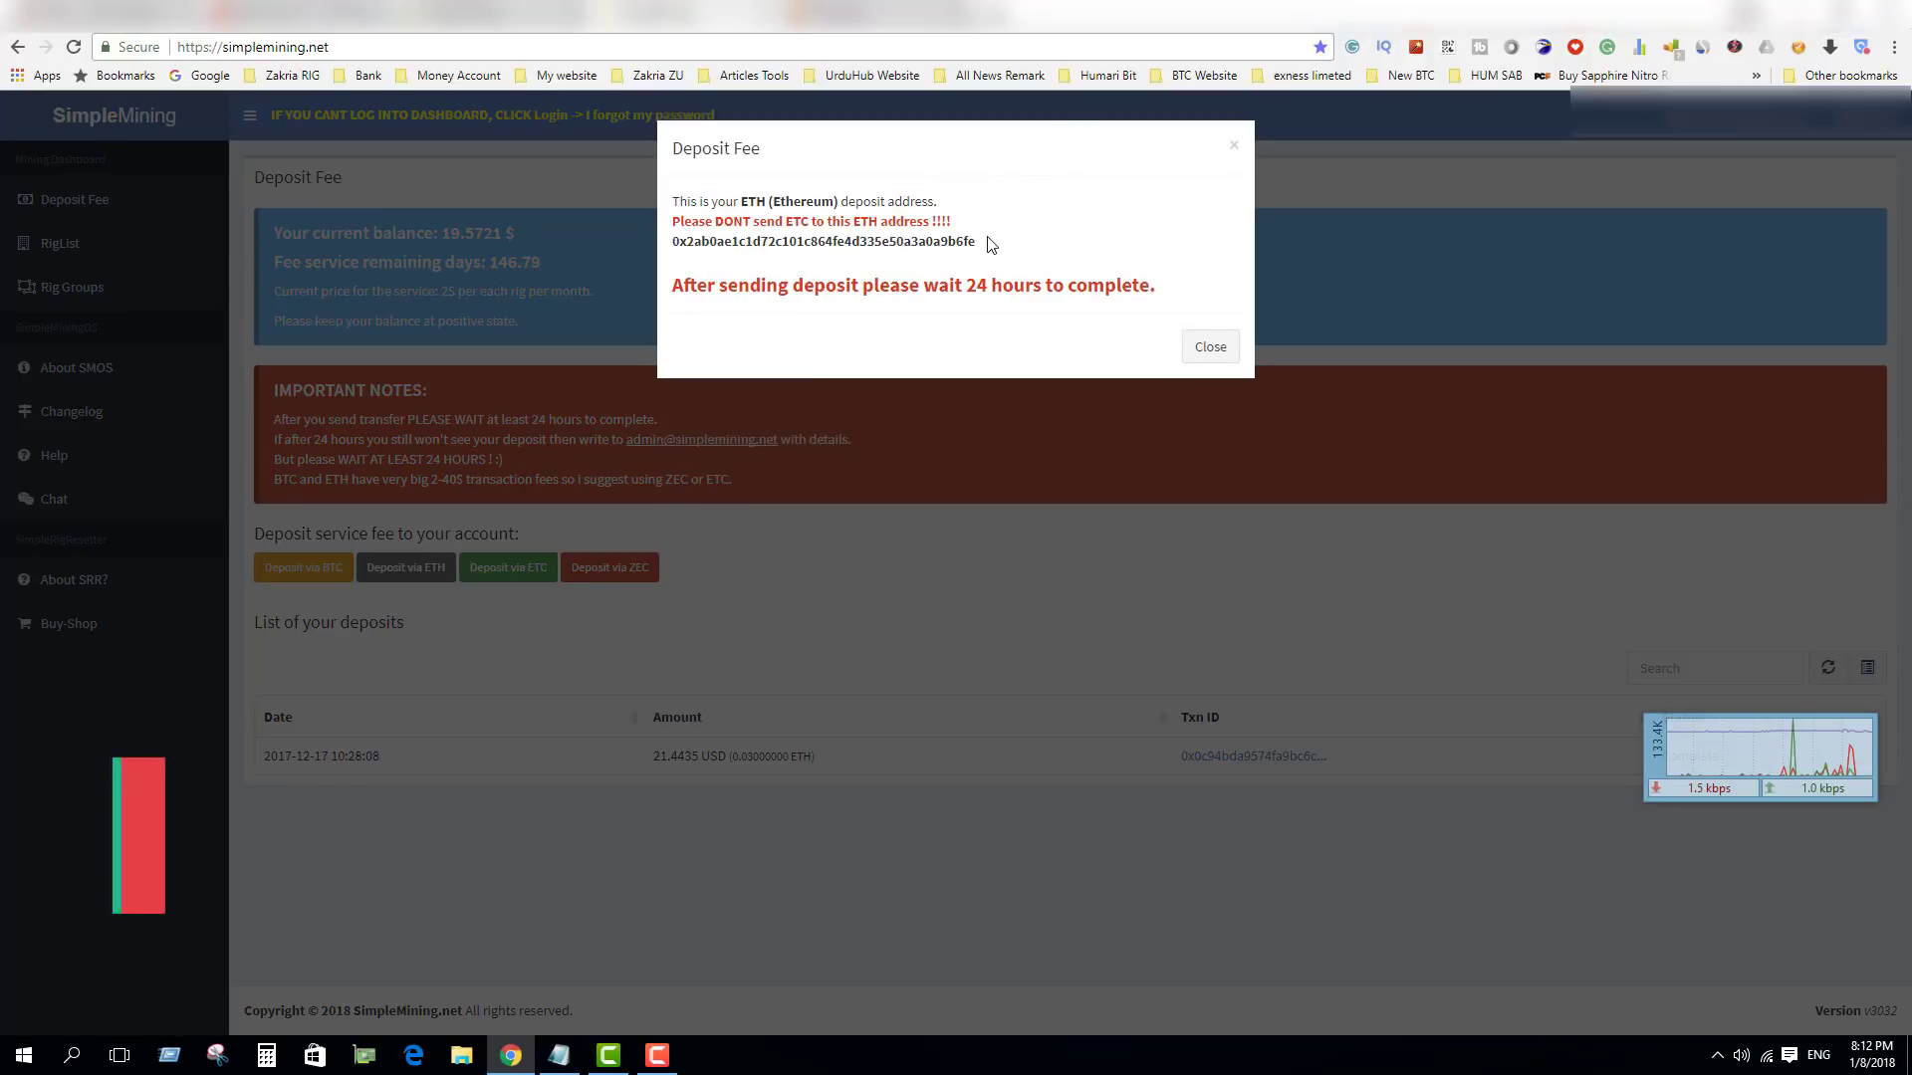
double_click(801, 248)
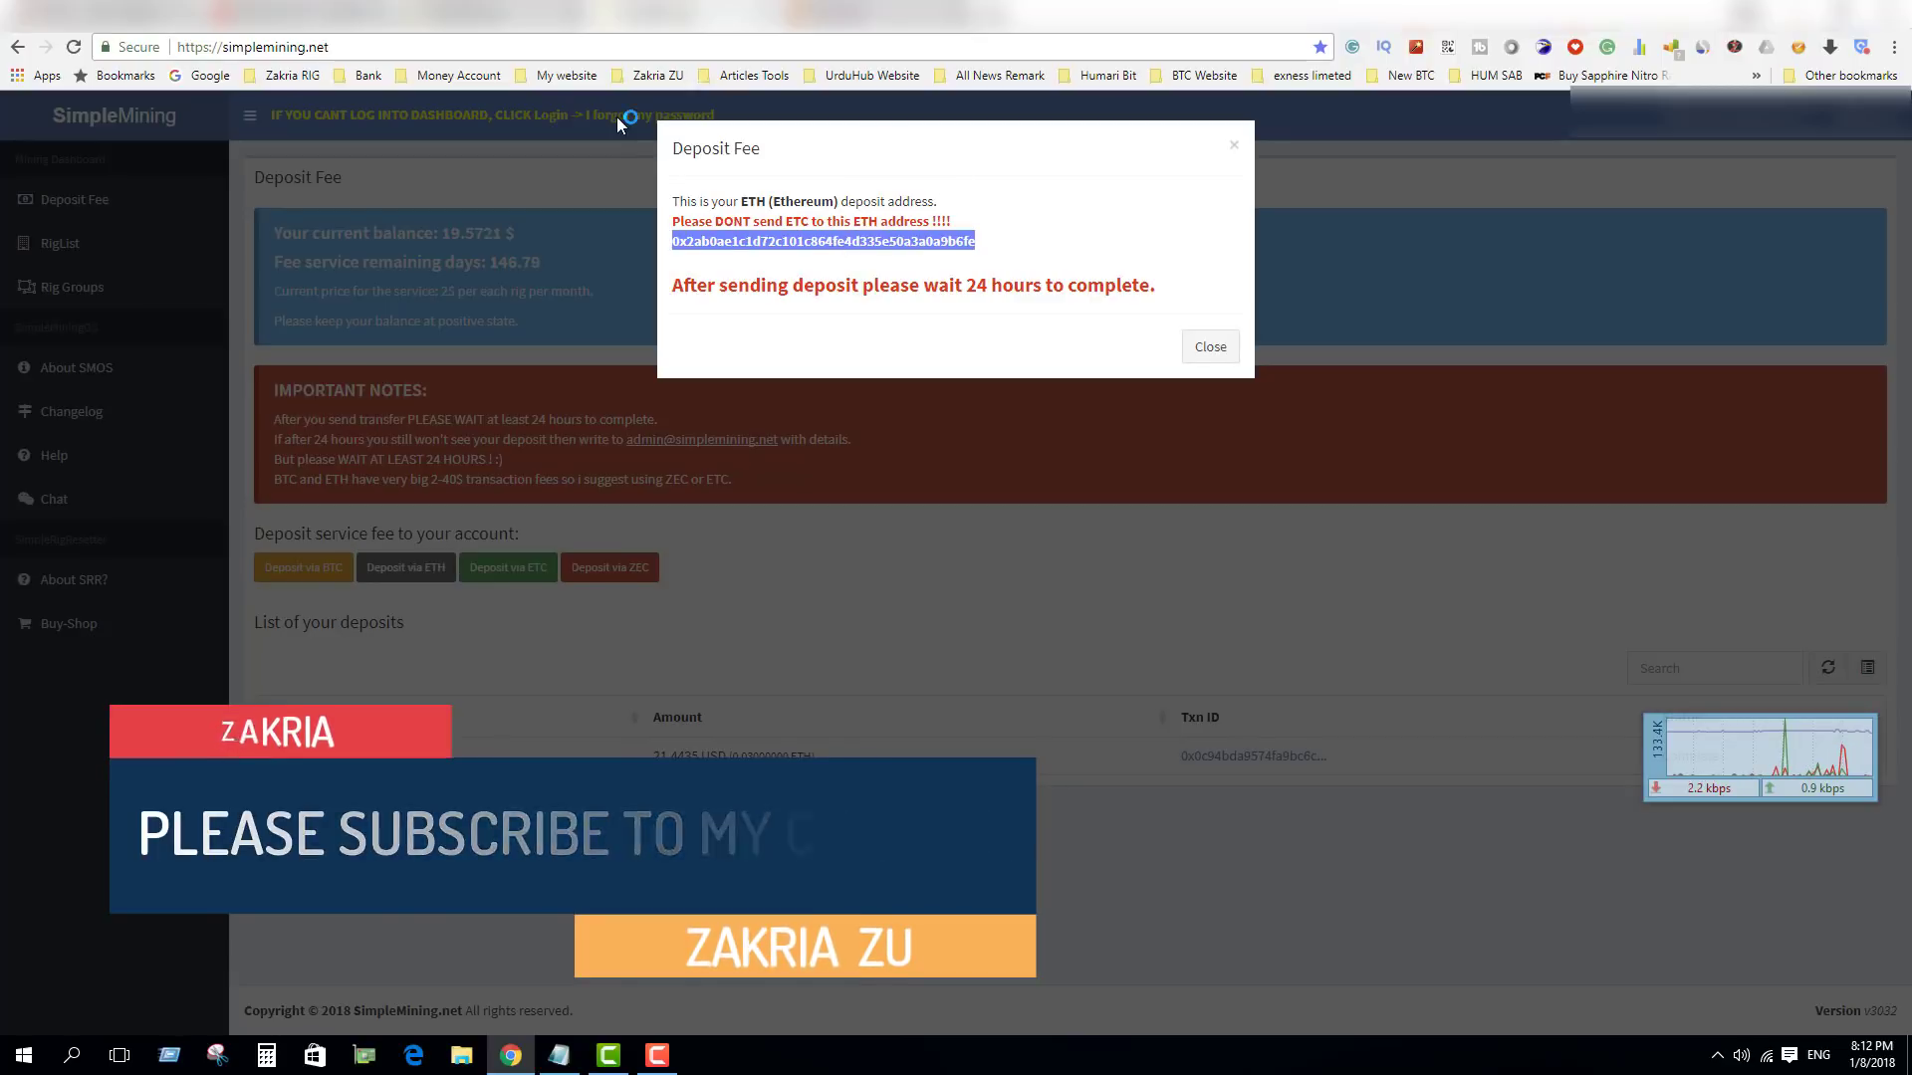
click(1211, 354)
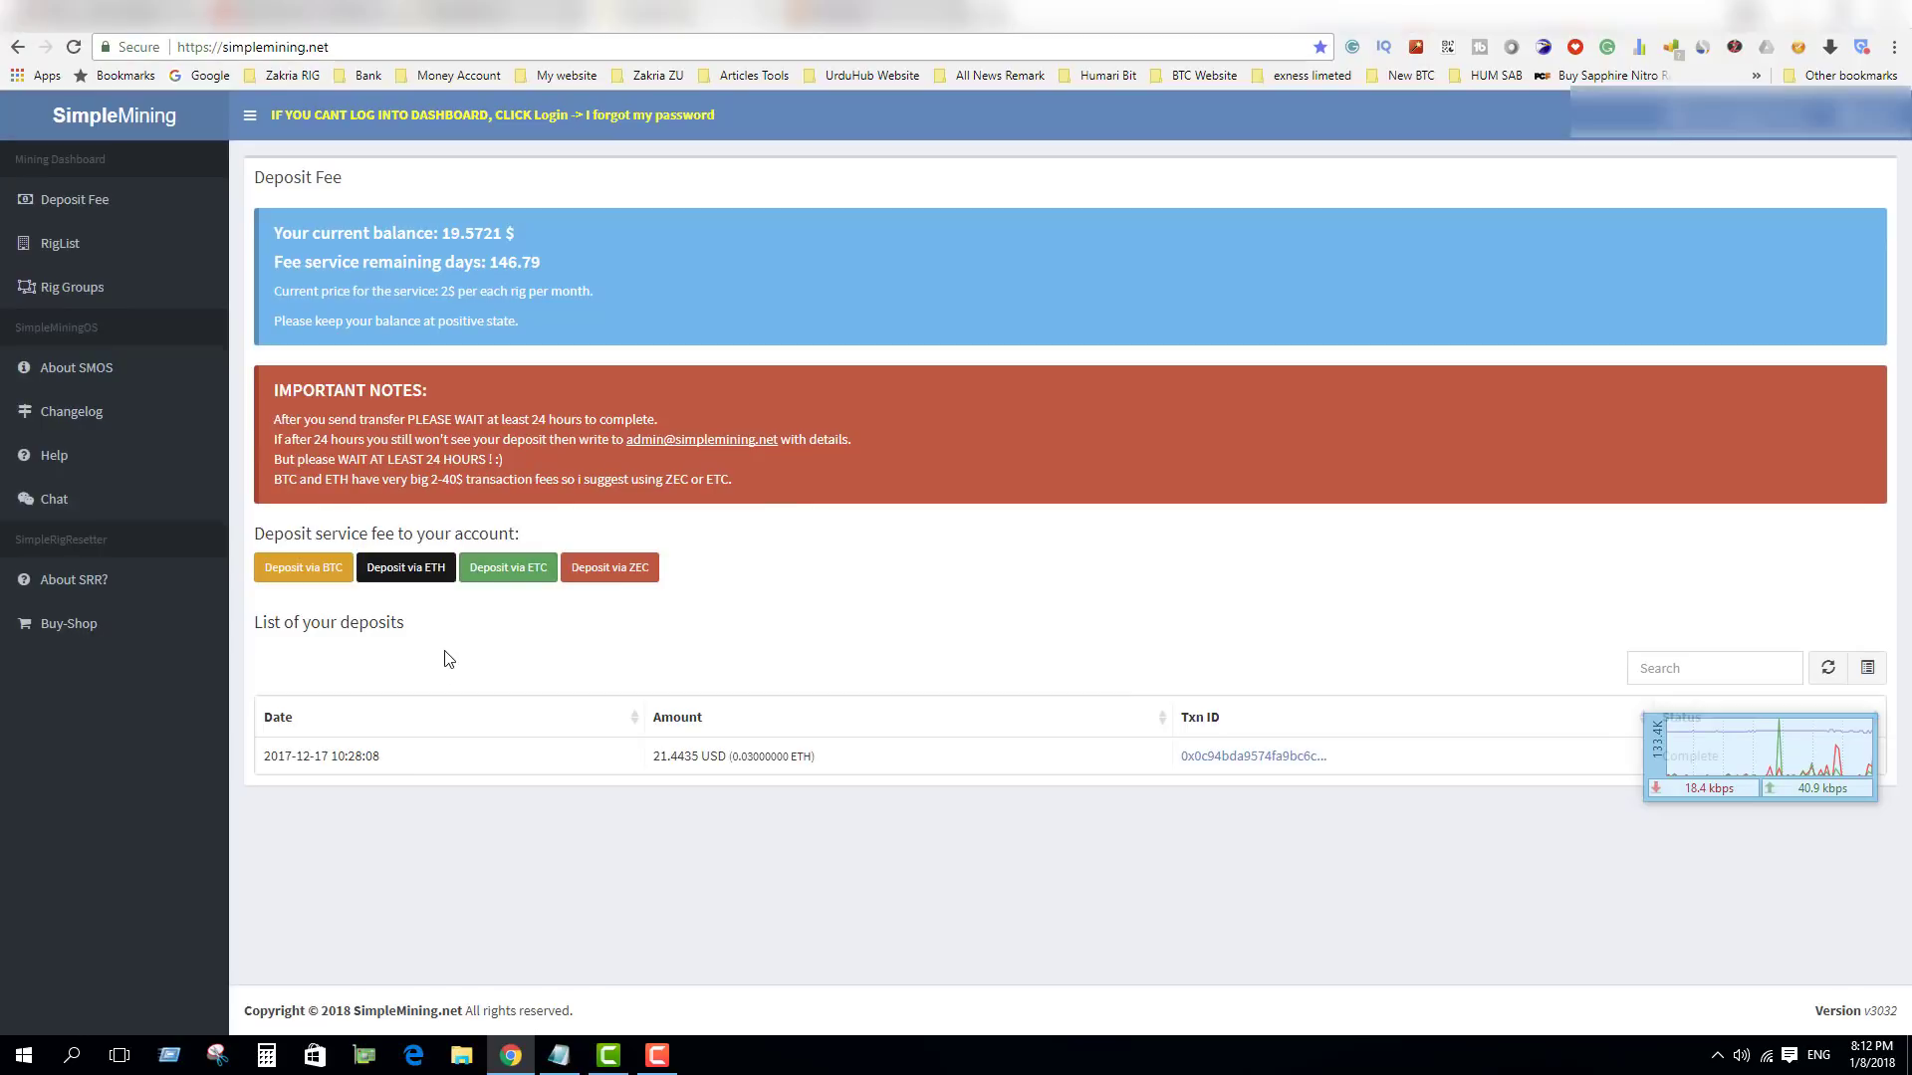
click(383, 662)
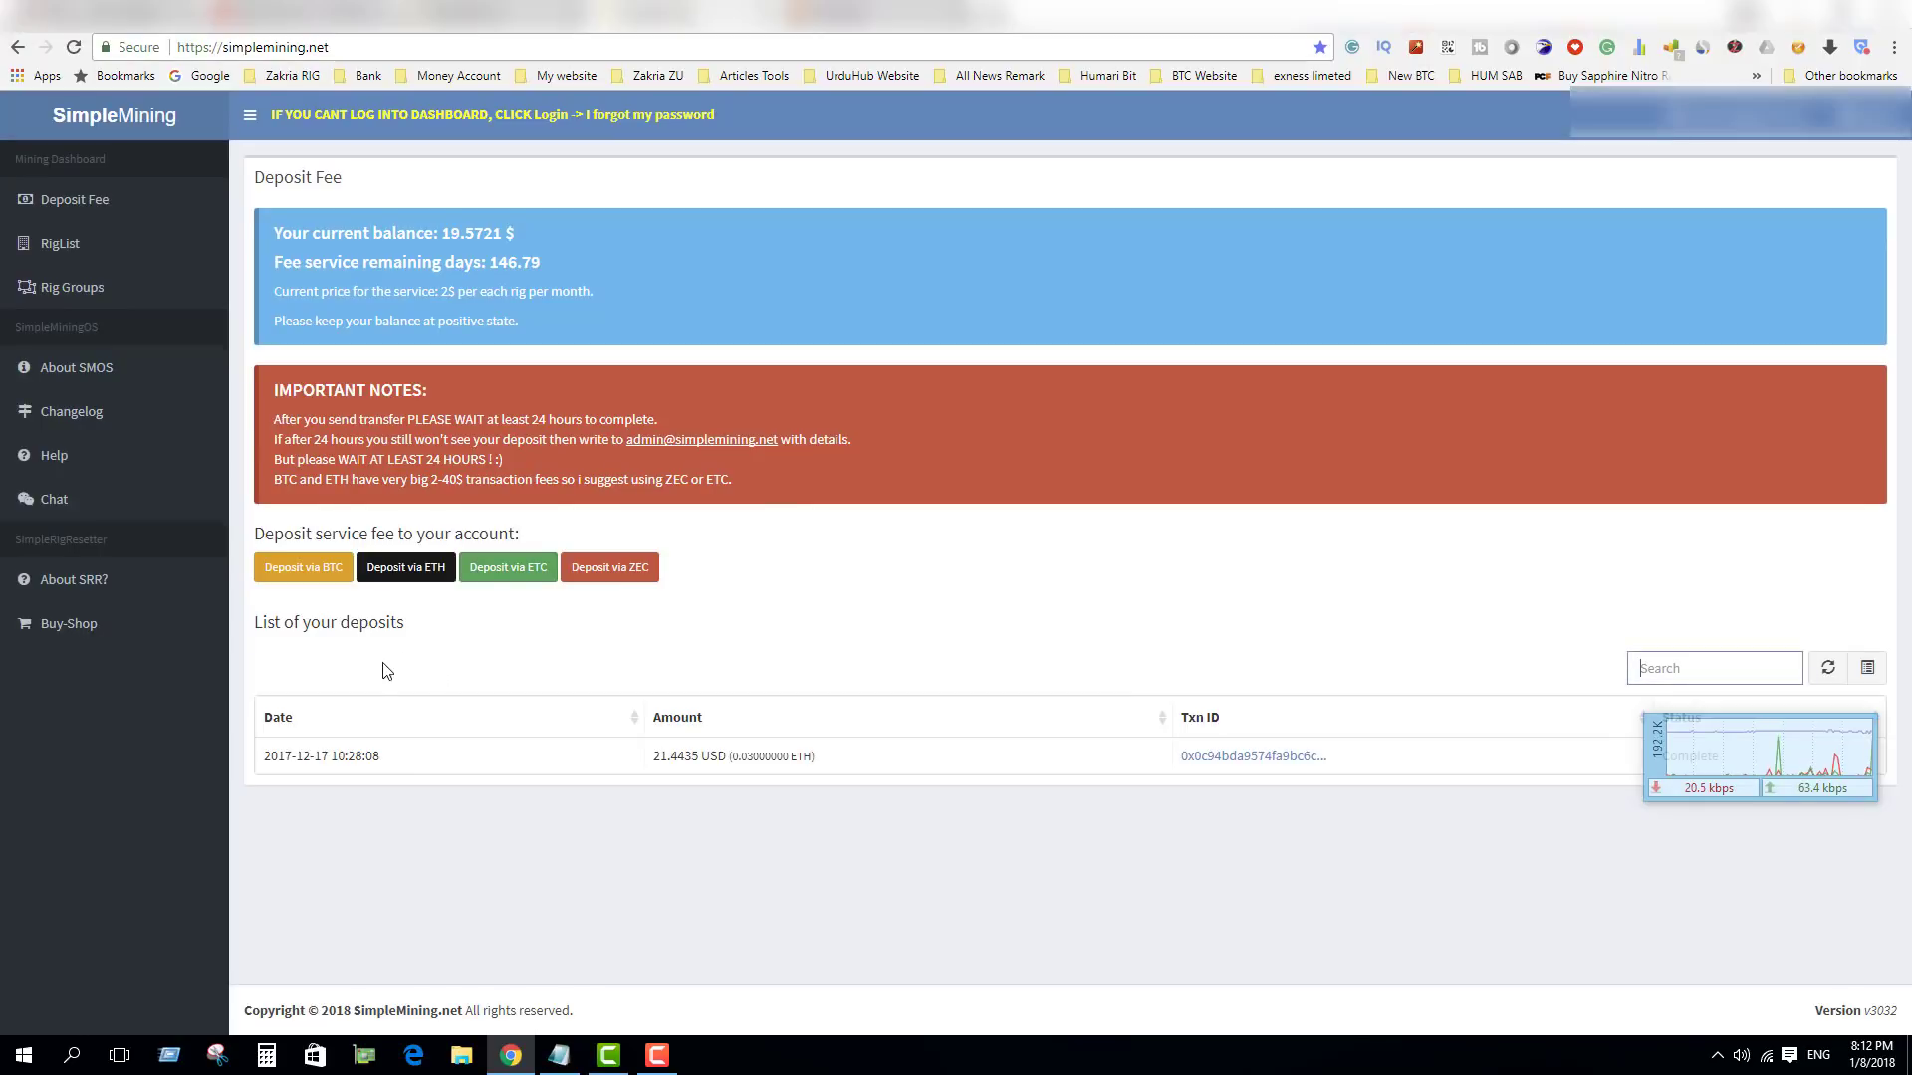
- Open the RigList page and view the actions offered for all rigs
click(66, 255)
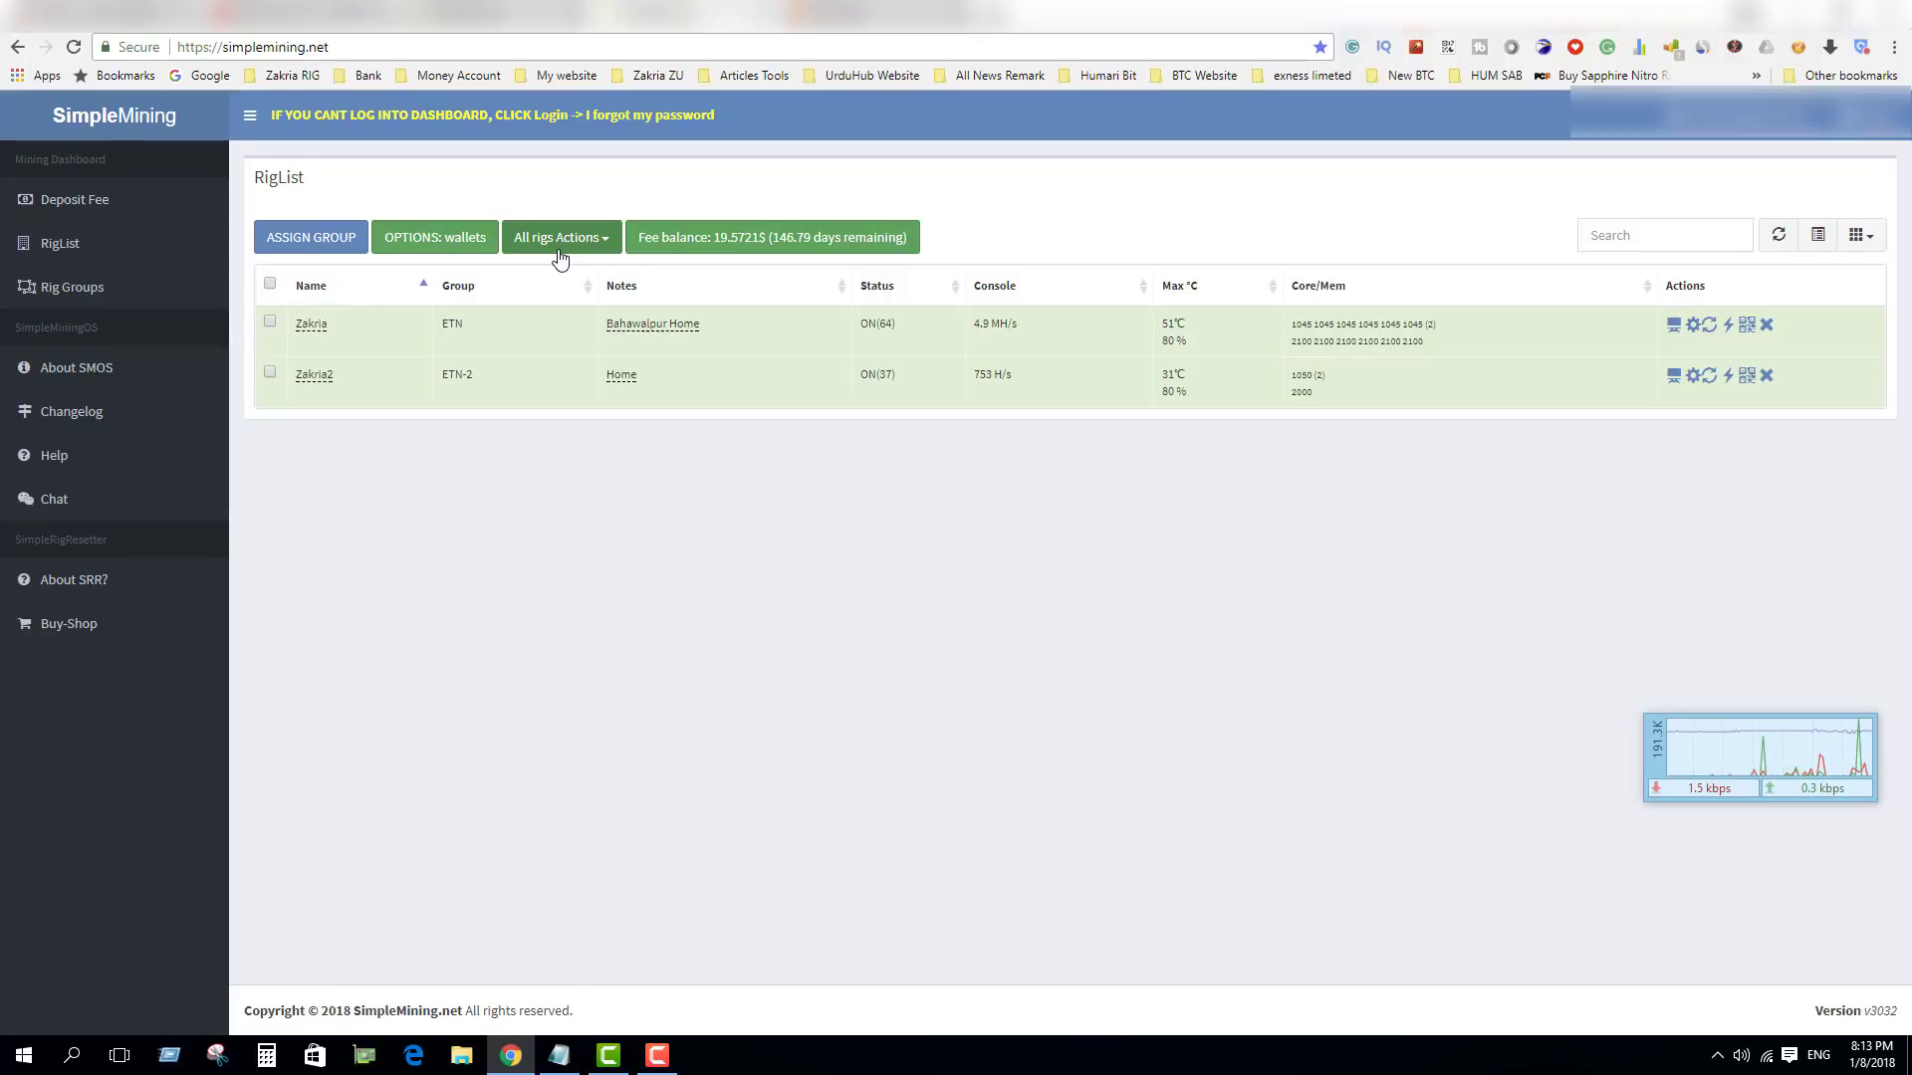
click(601, 249)
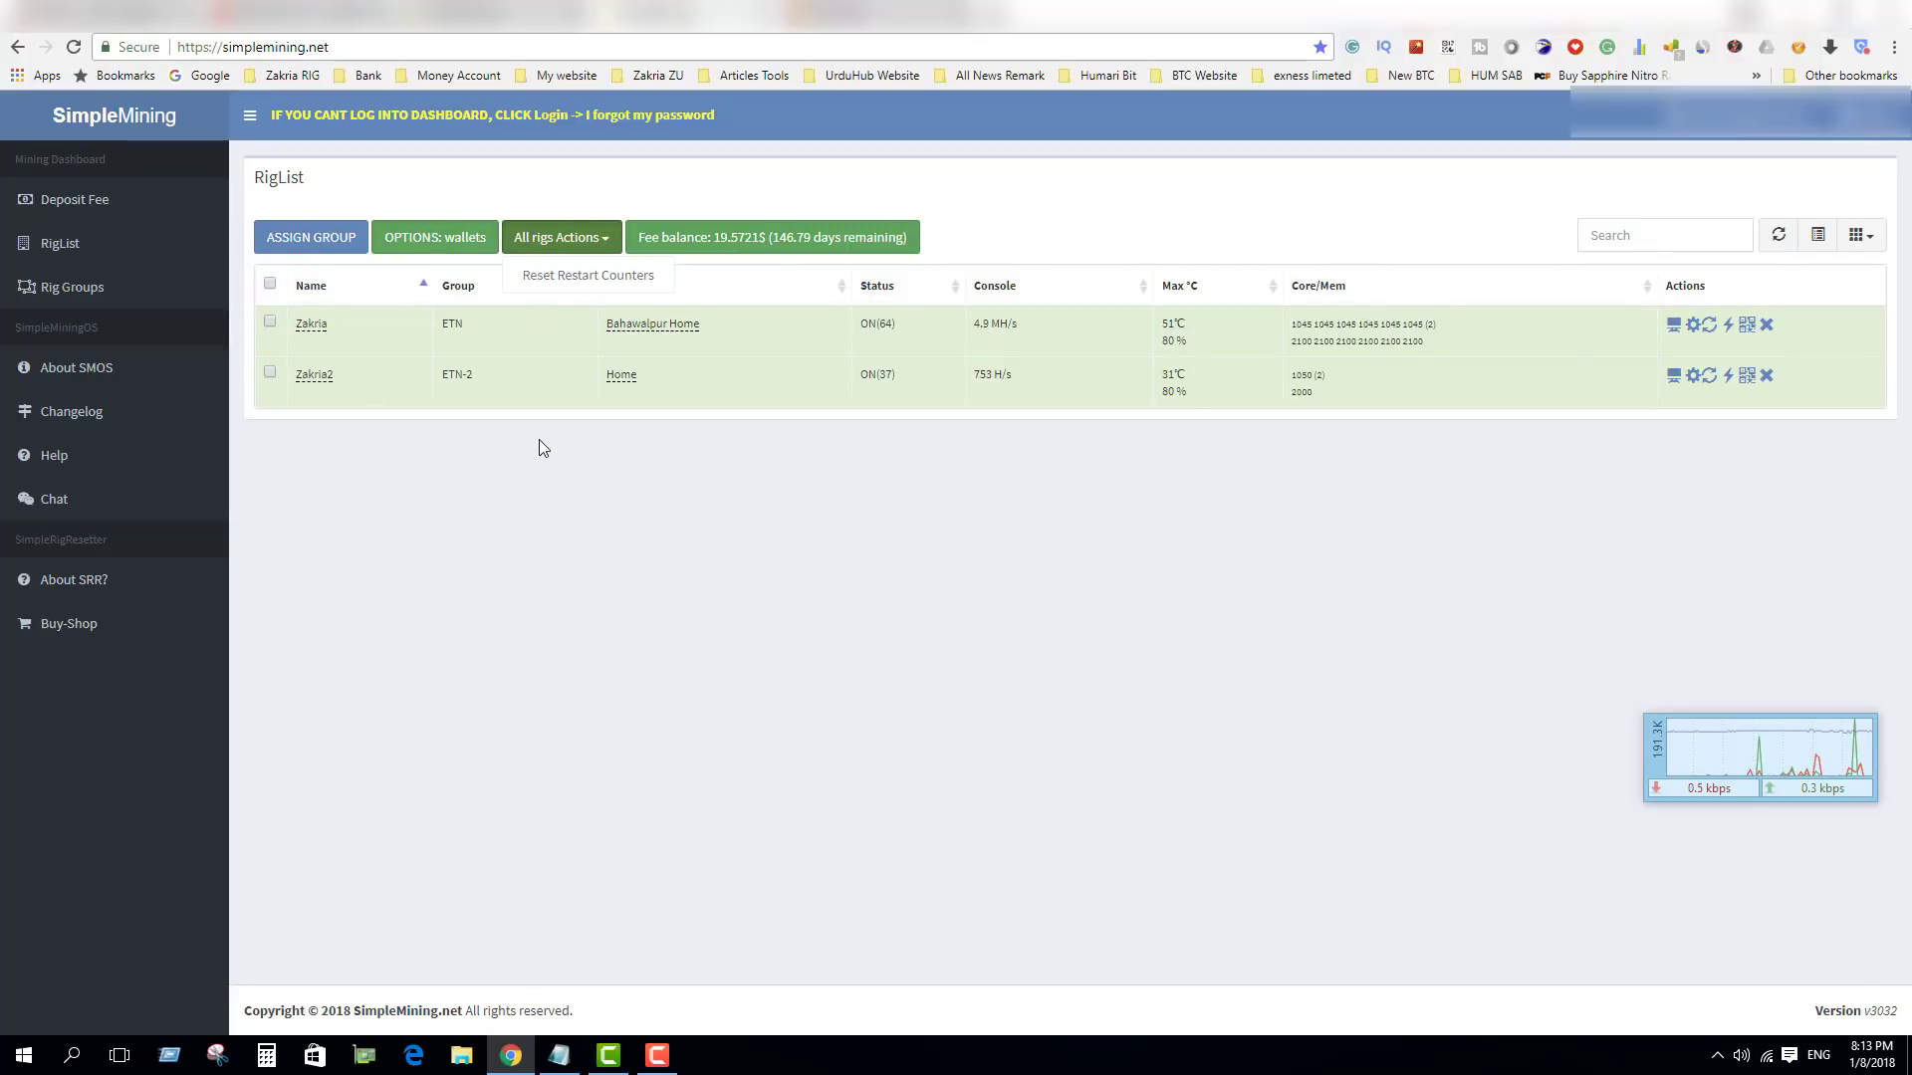
click(404, 481)
- Select both rigs, check the Reset Restart Counters action for all rigs, and clear the selection
click(270, 372)
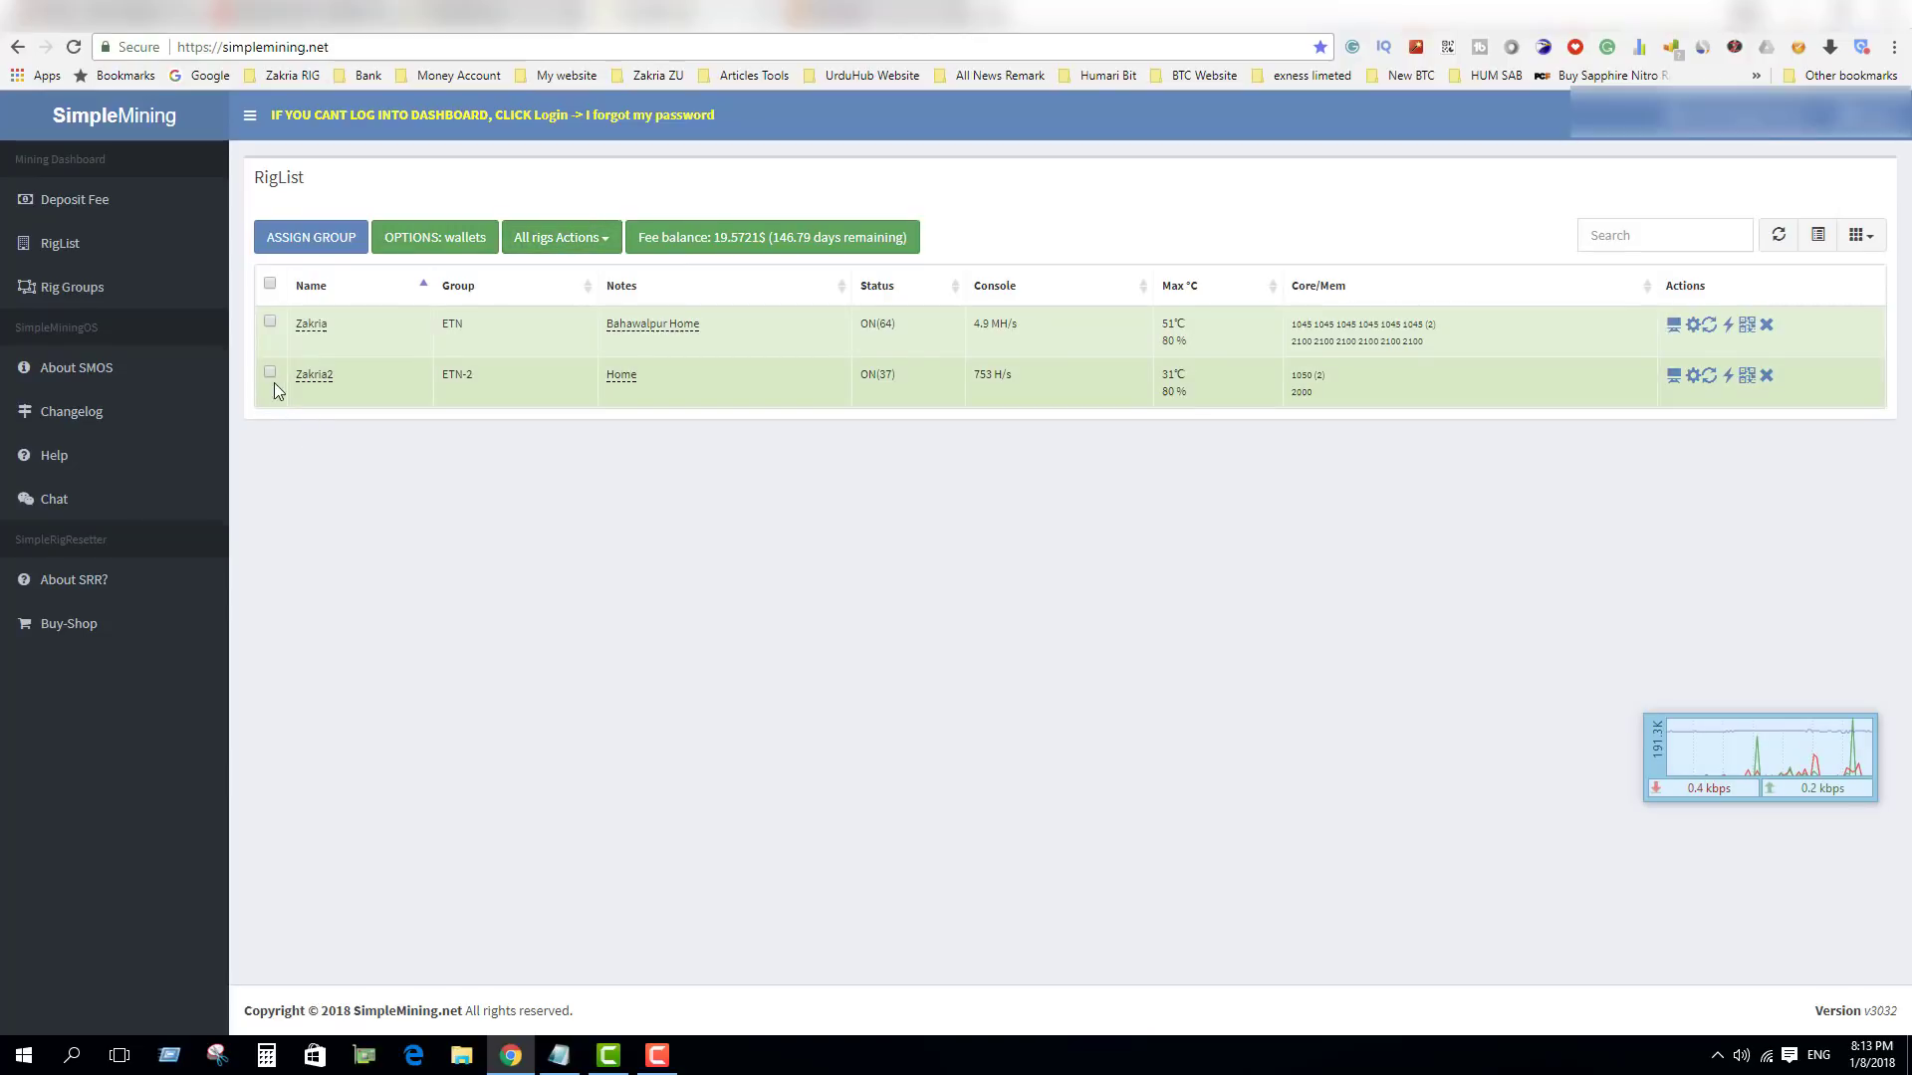
click(270, 324)
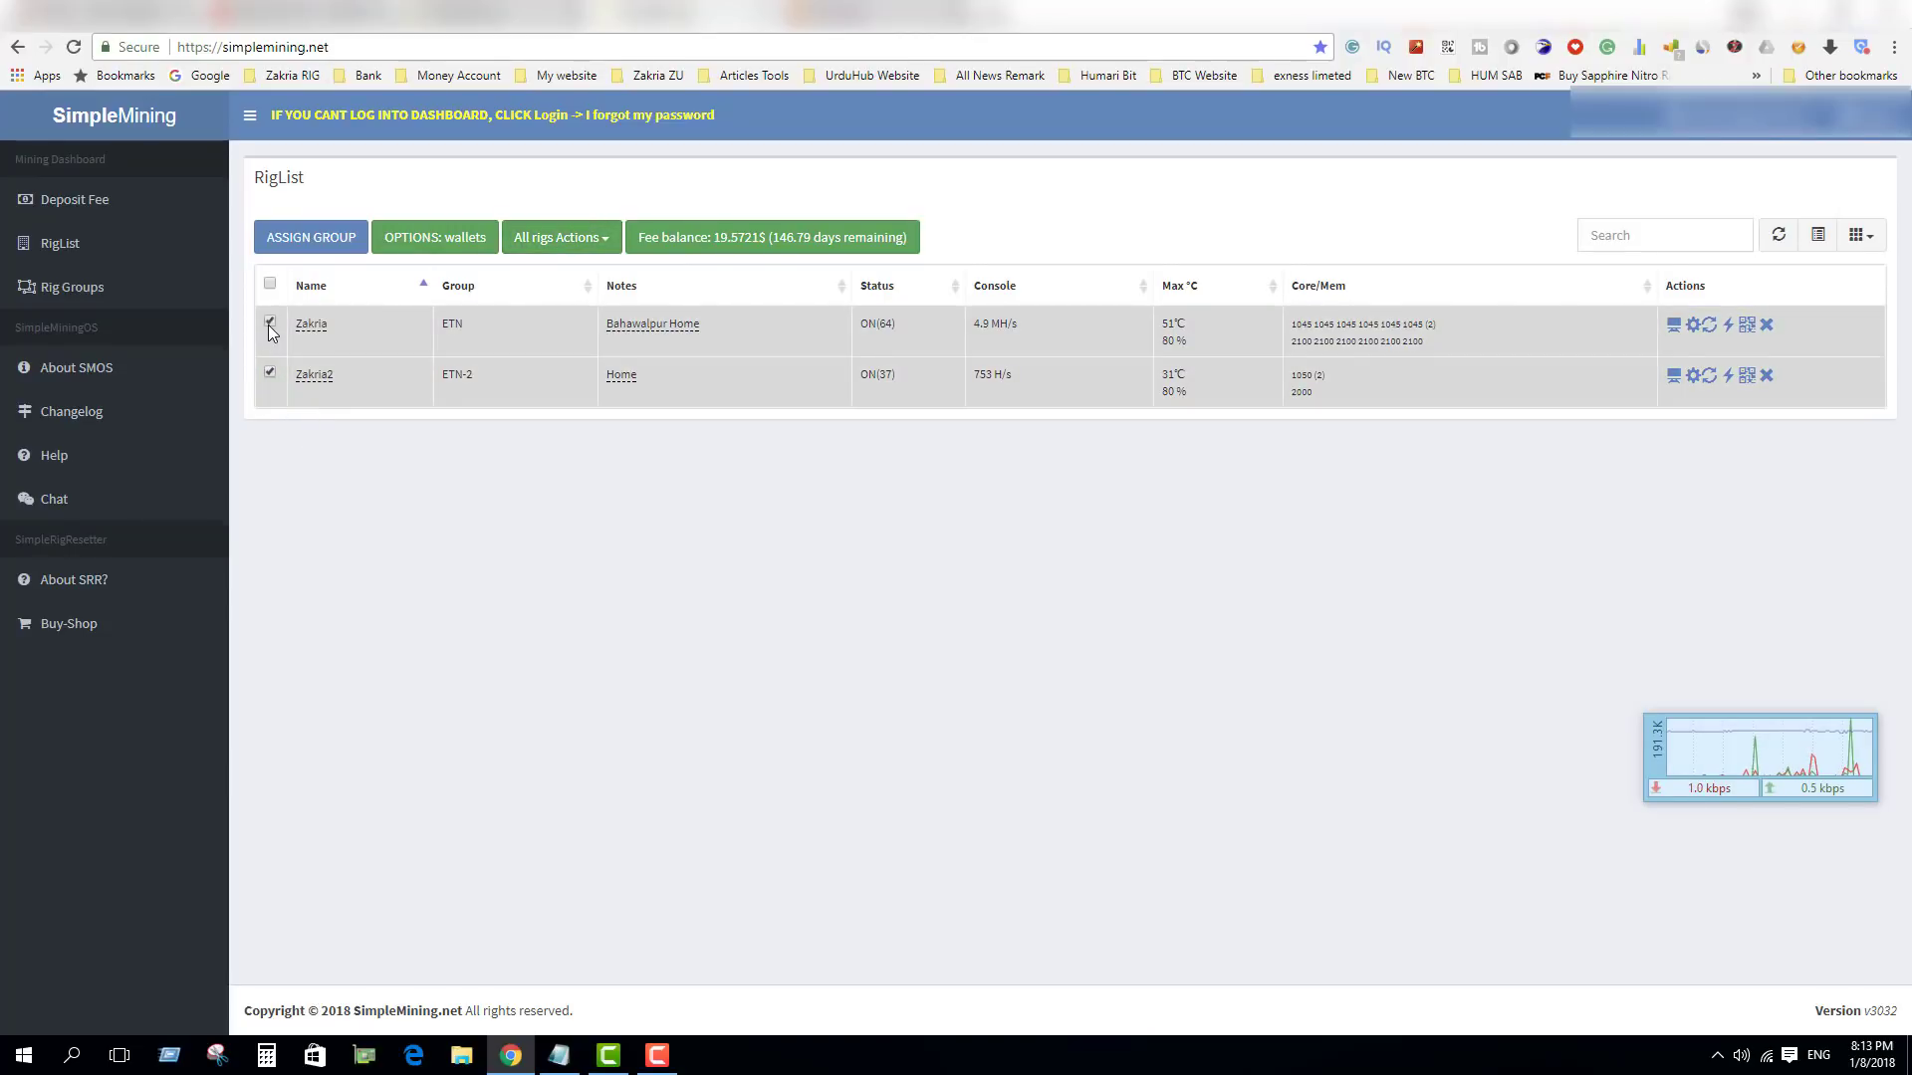
click(590, 240)
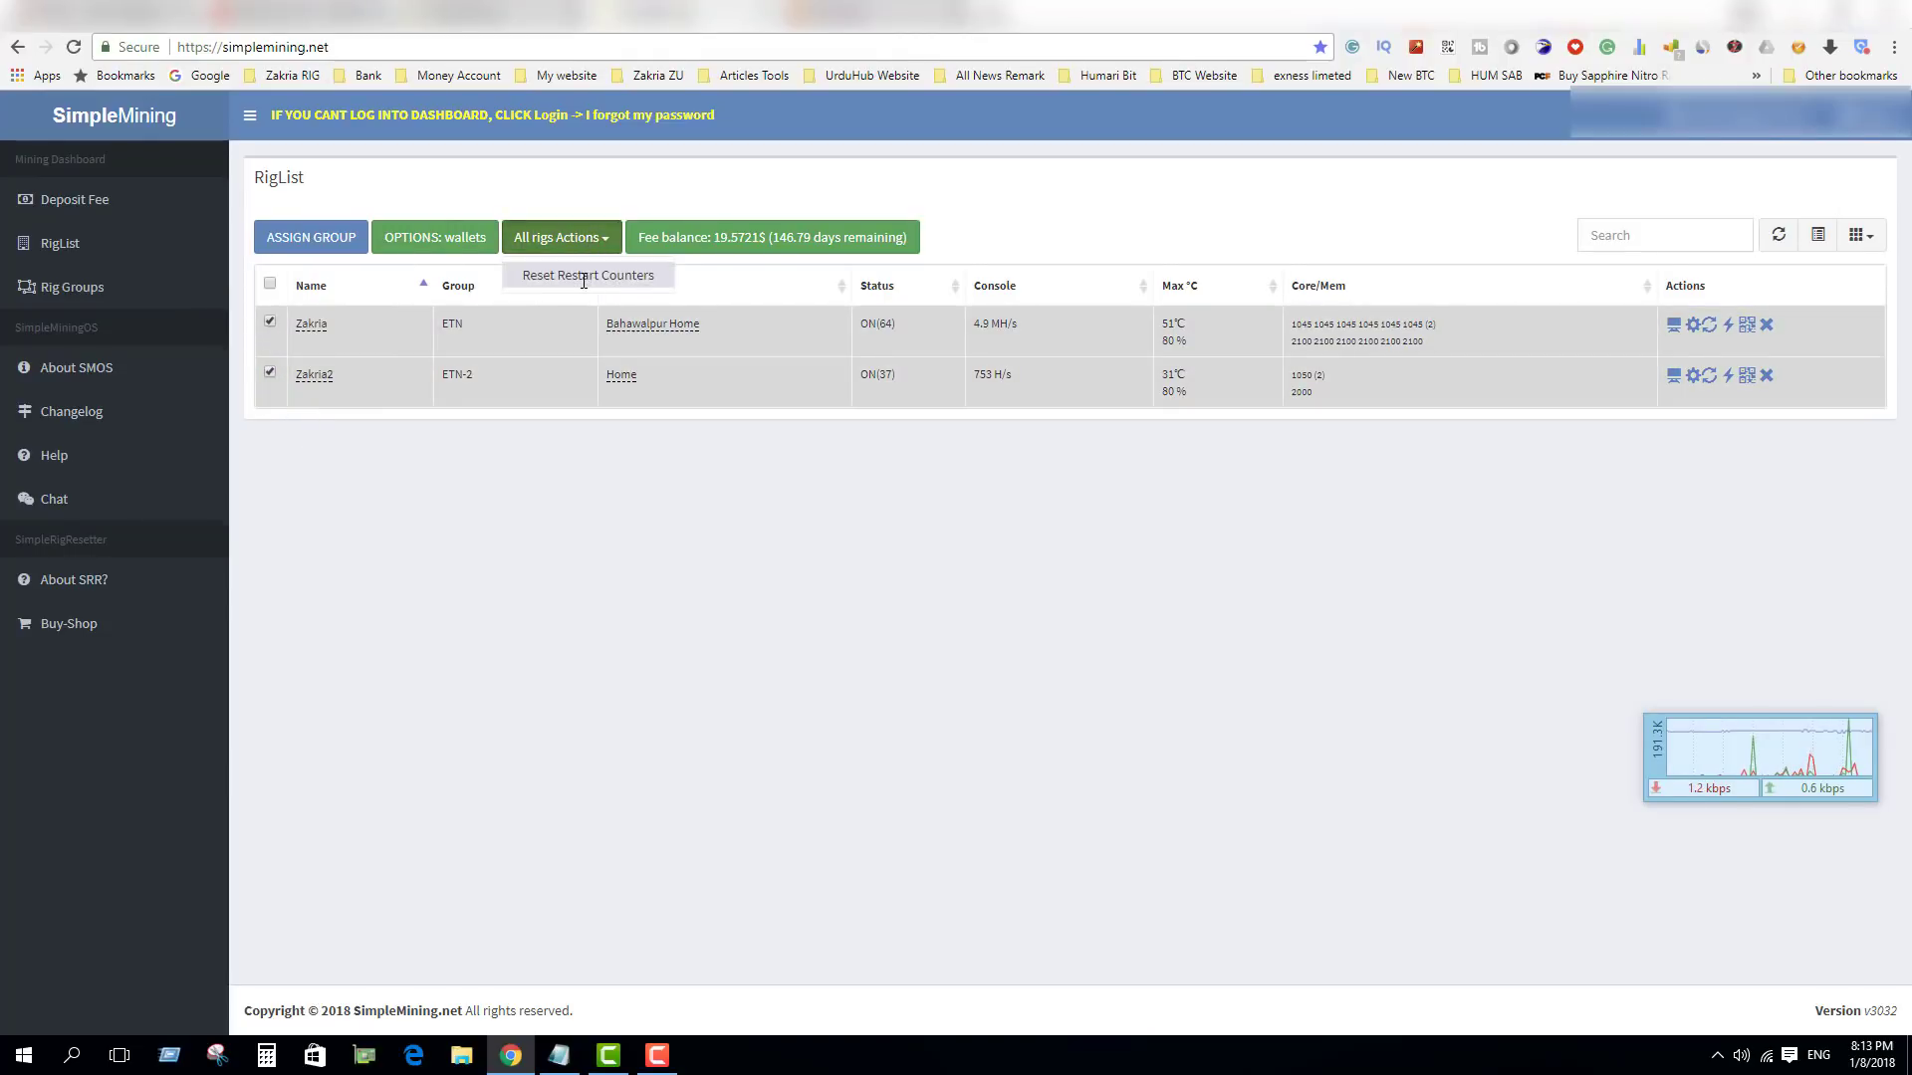
click(588, 289)
click(270, 372)
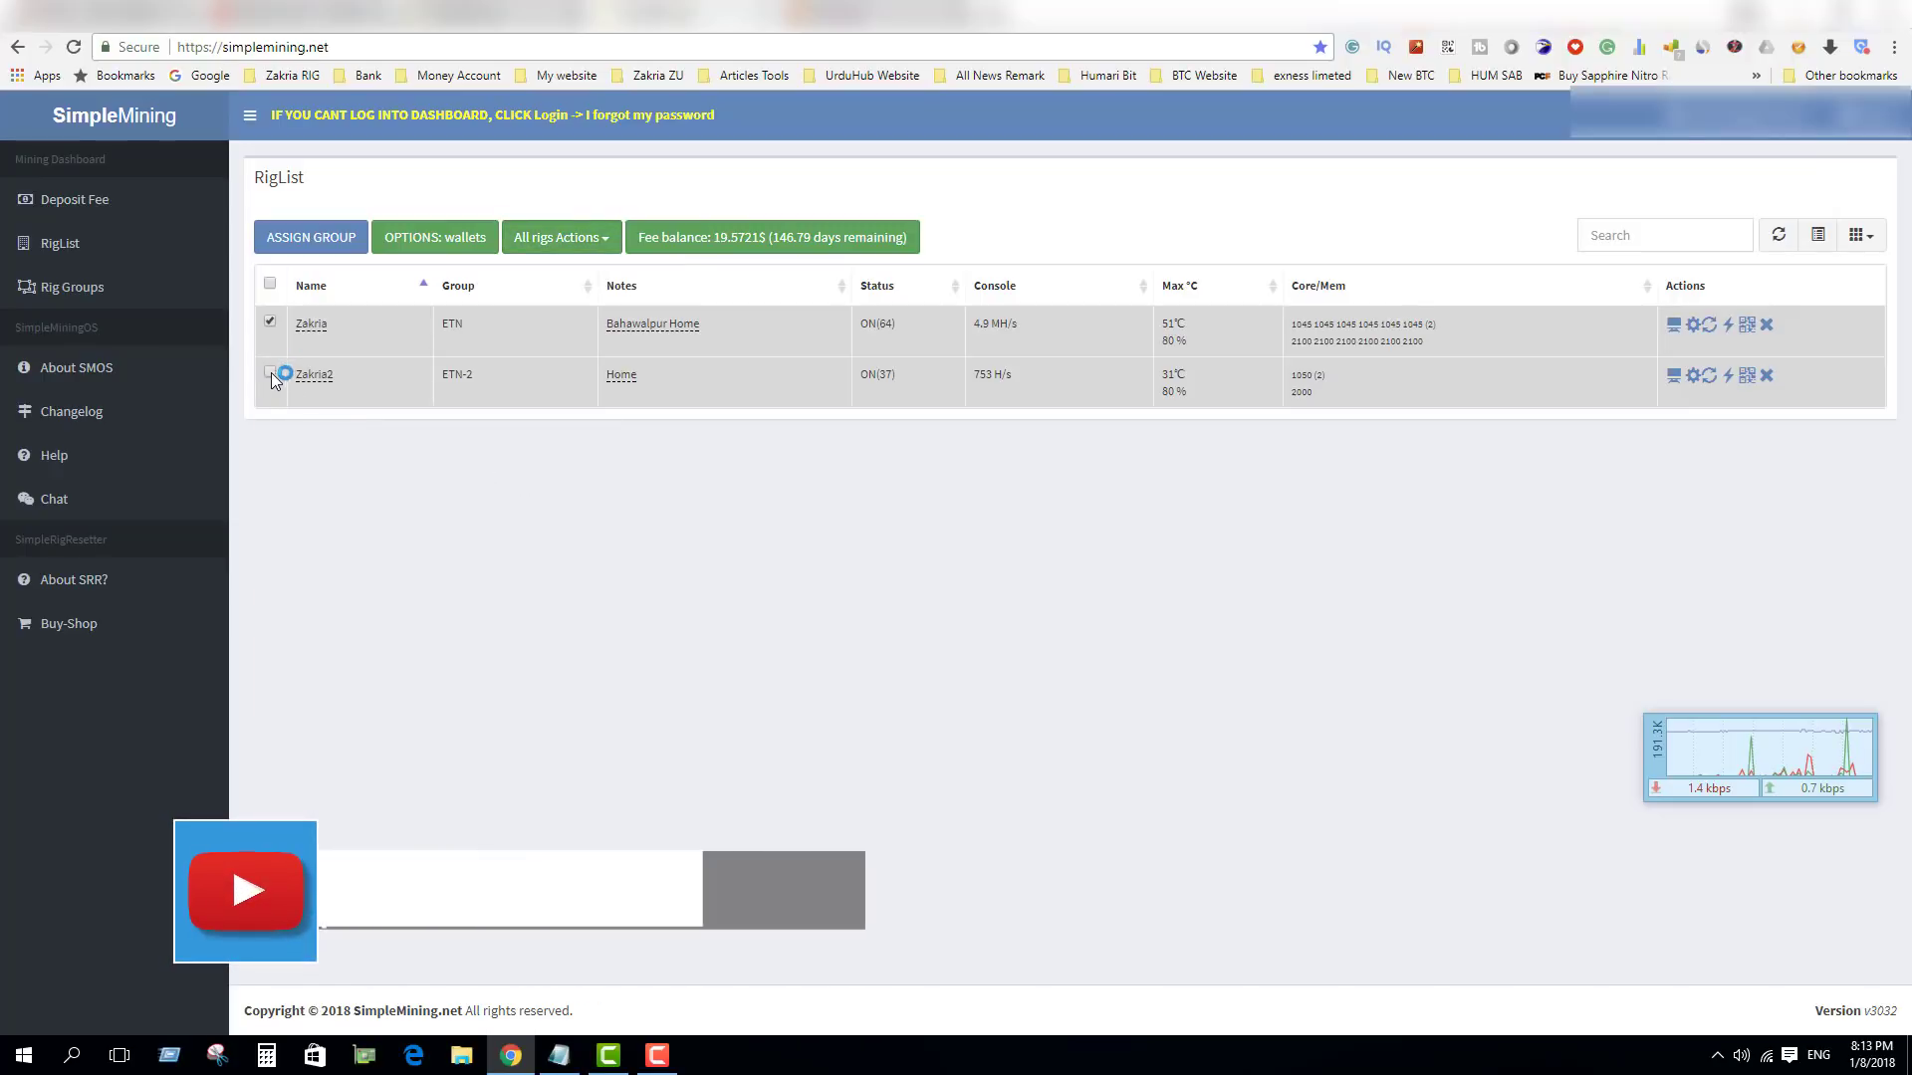
click(268, 321)
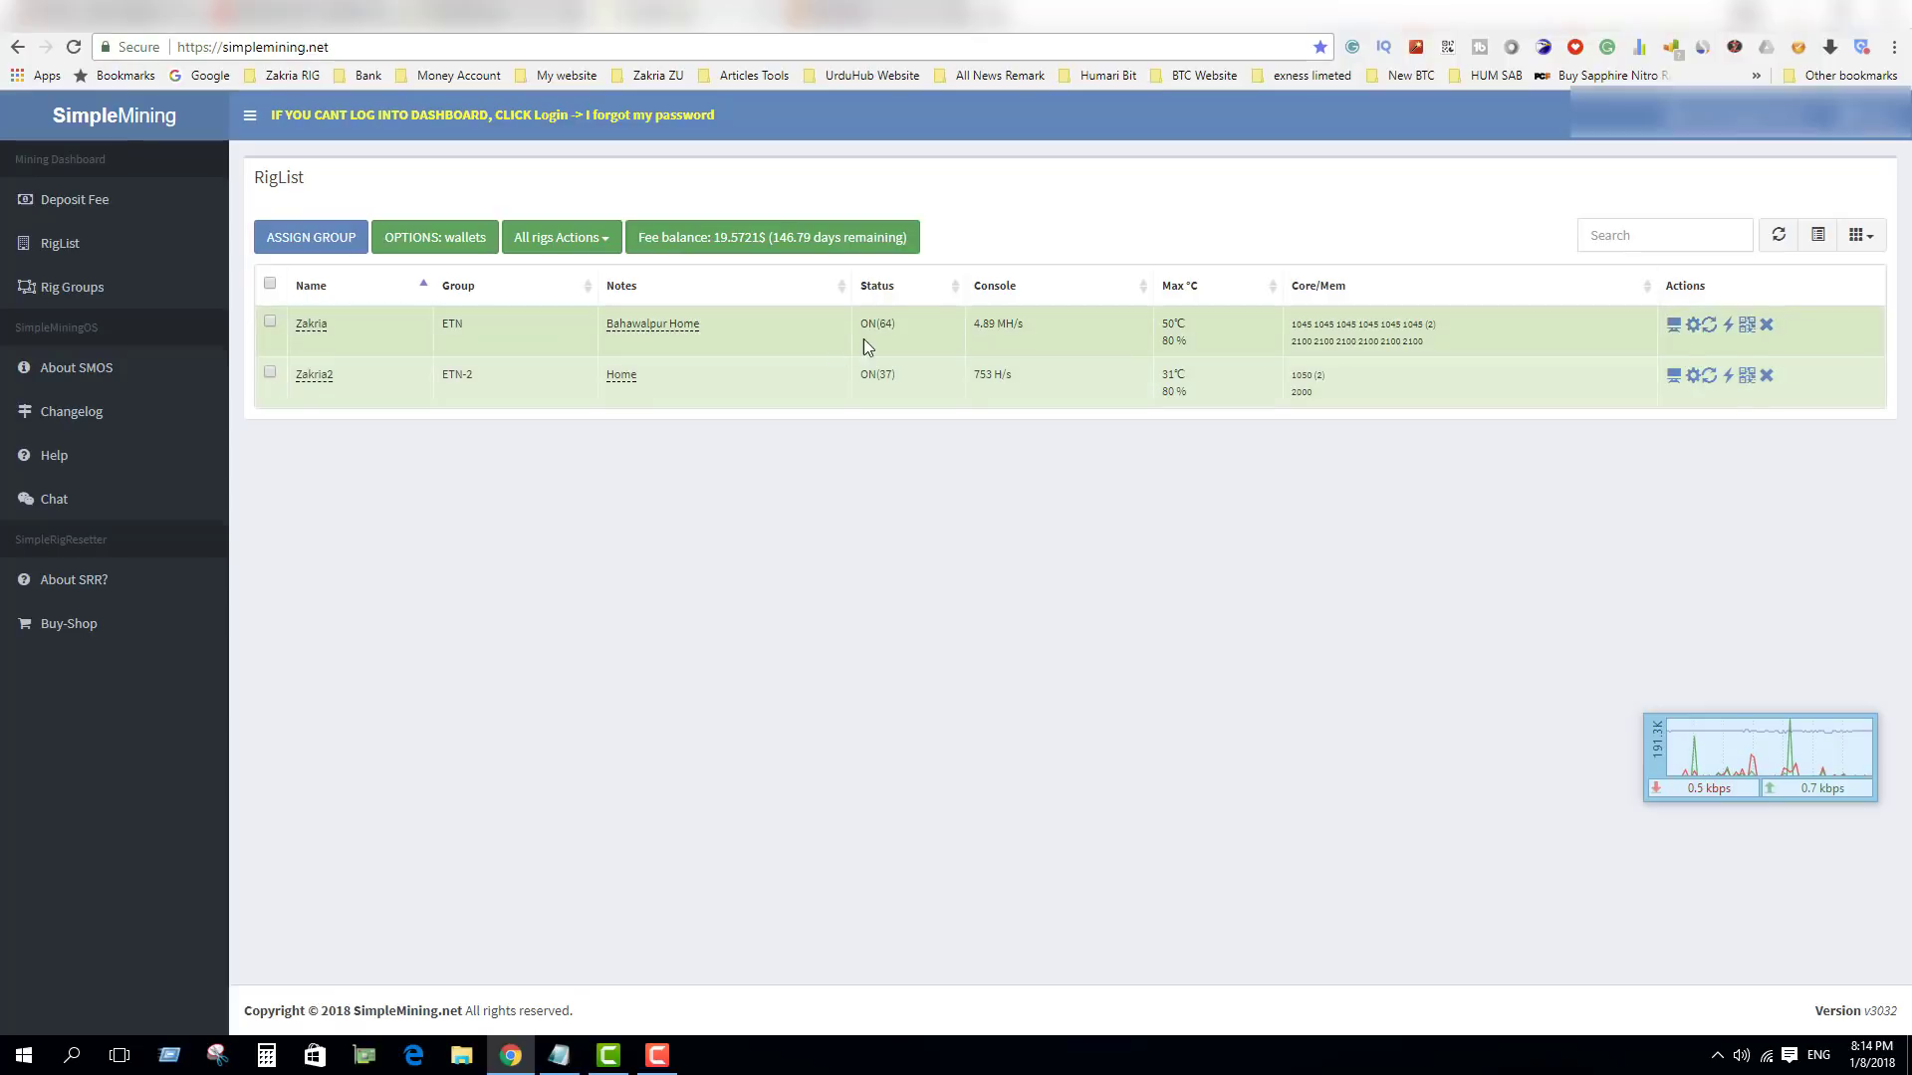
- Examine both rigs' status, console hashrate, and per-GPU temperature and fan readings in the rig list
mouse_move(878, 324)
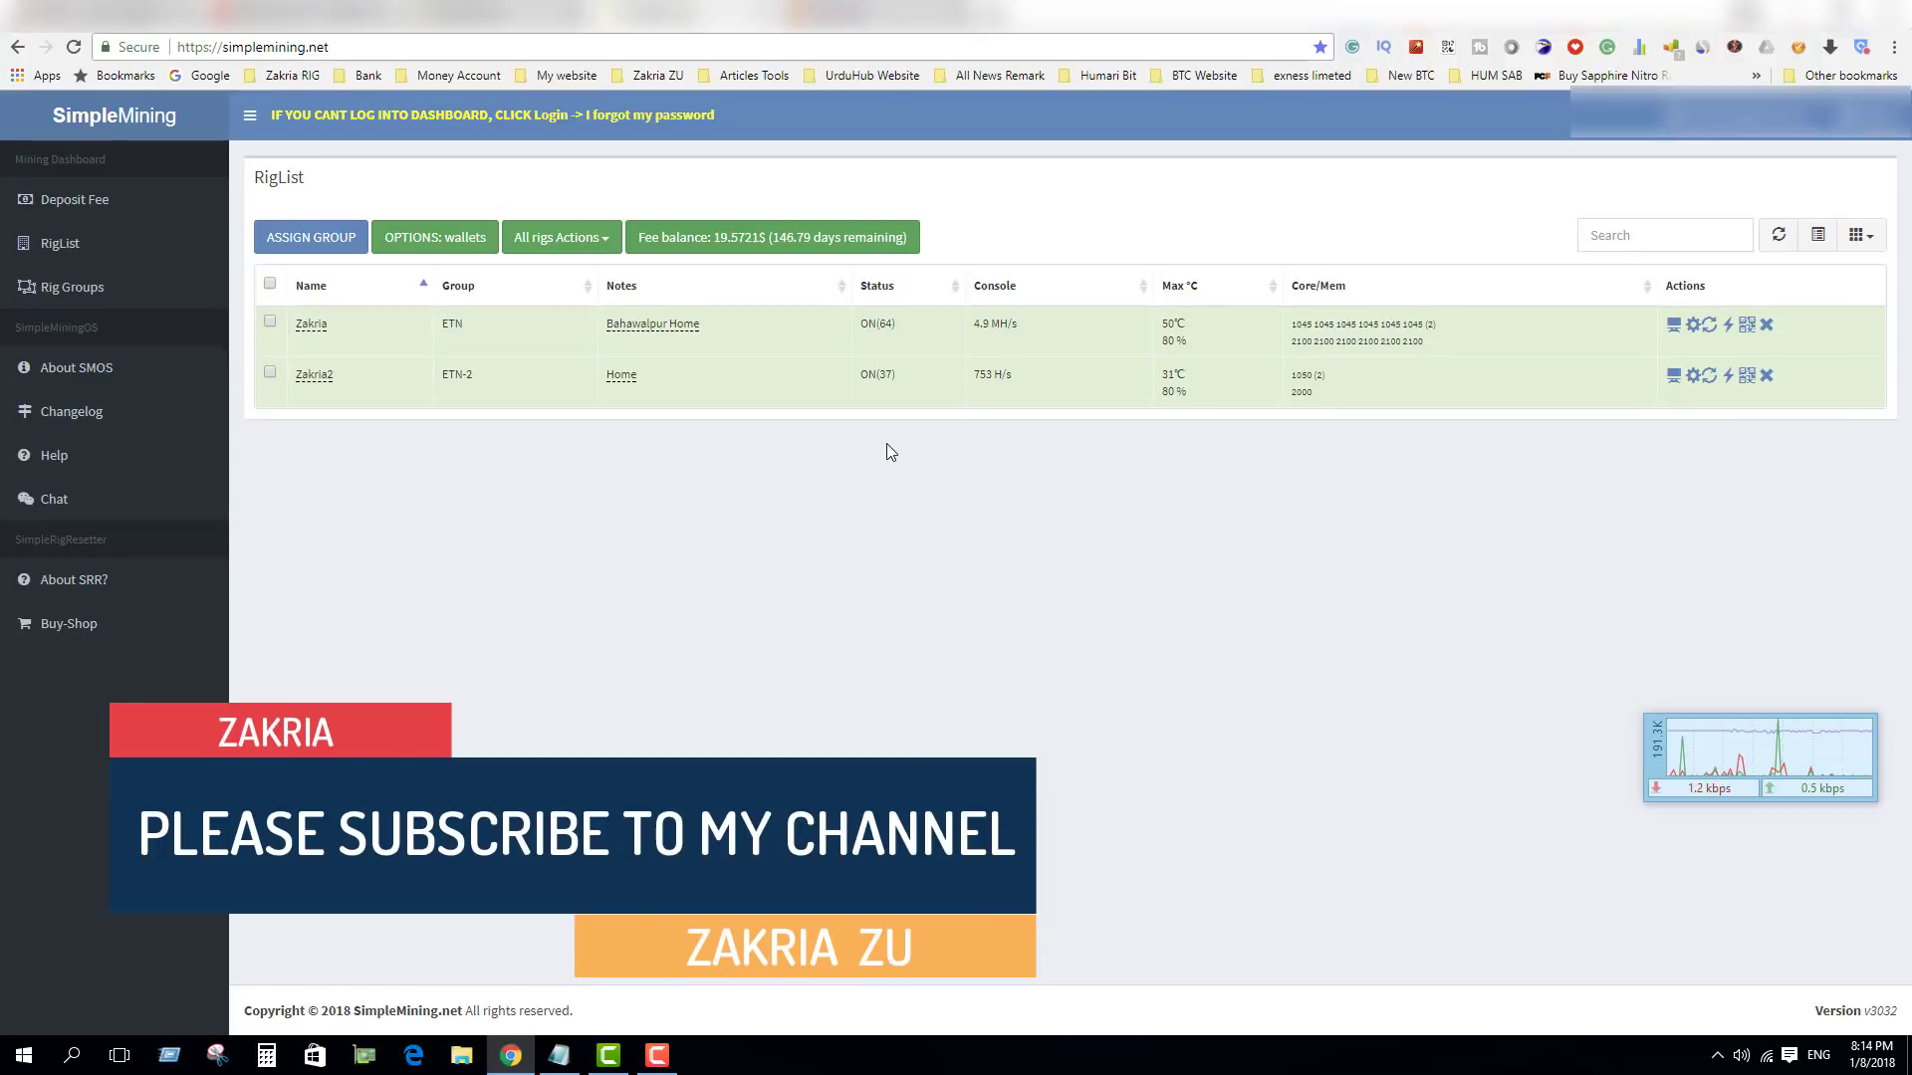
mouse_move(1016, 330)
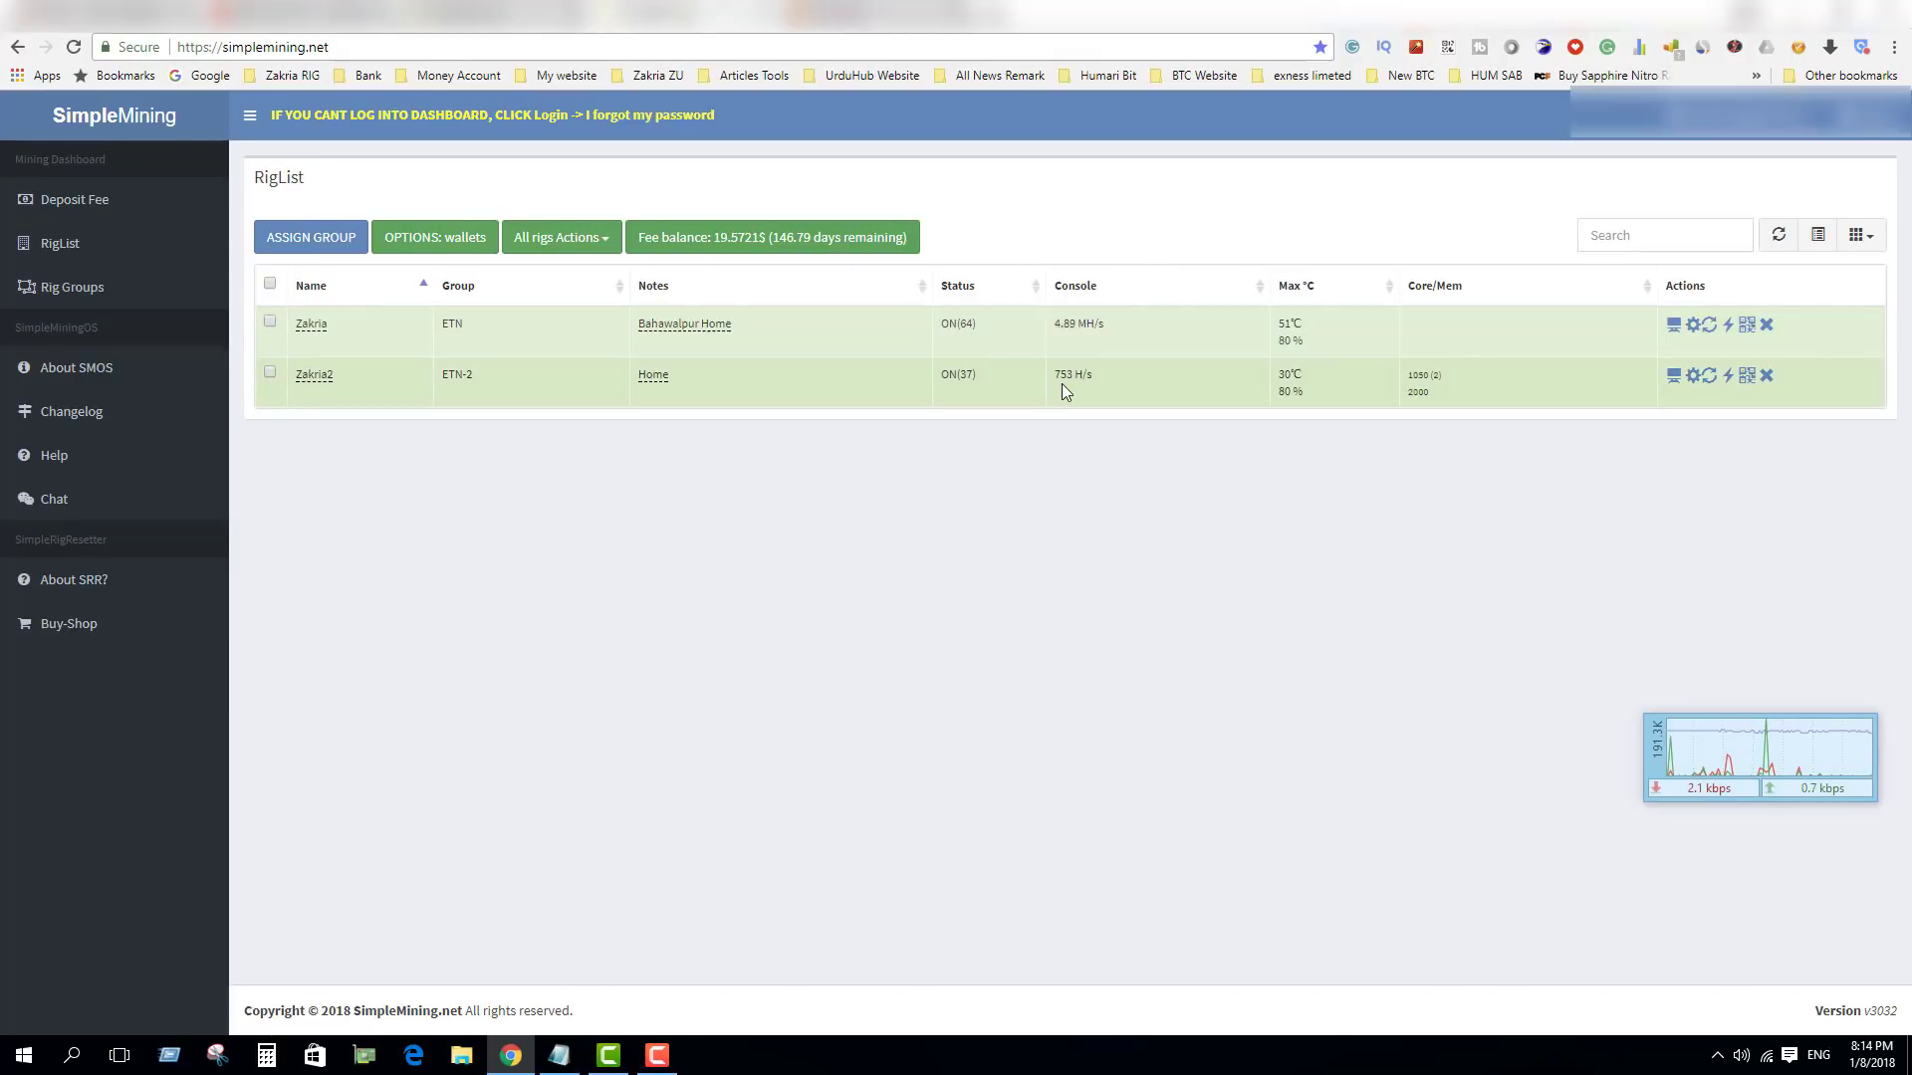
mouse_move(1067, 377)
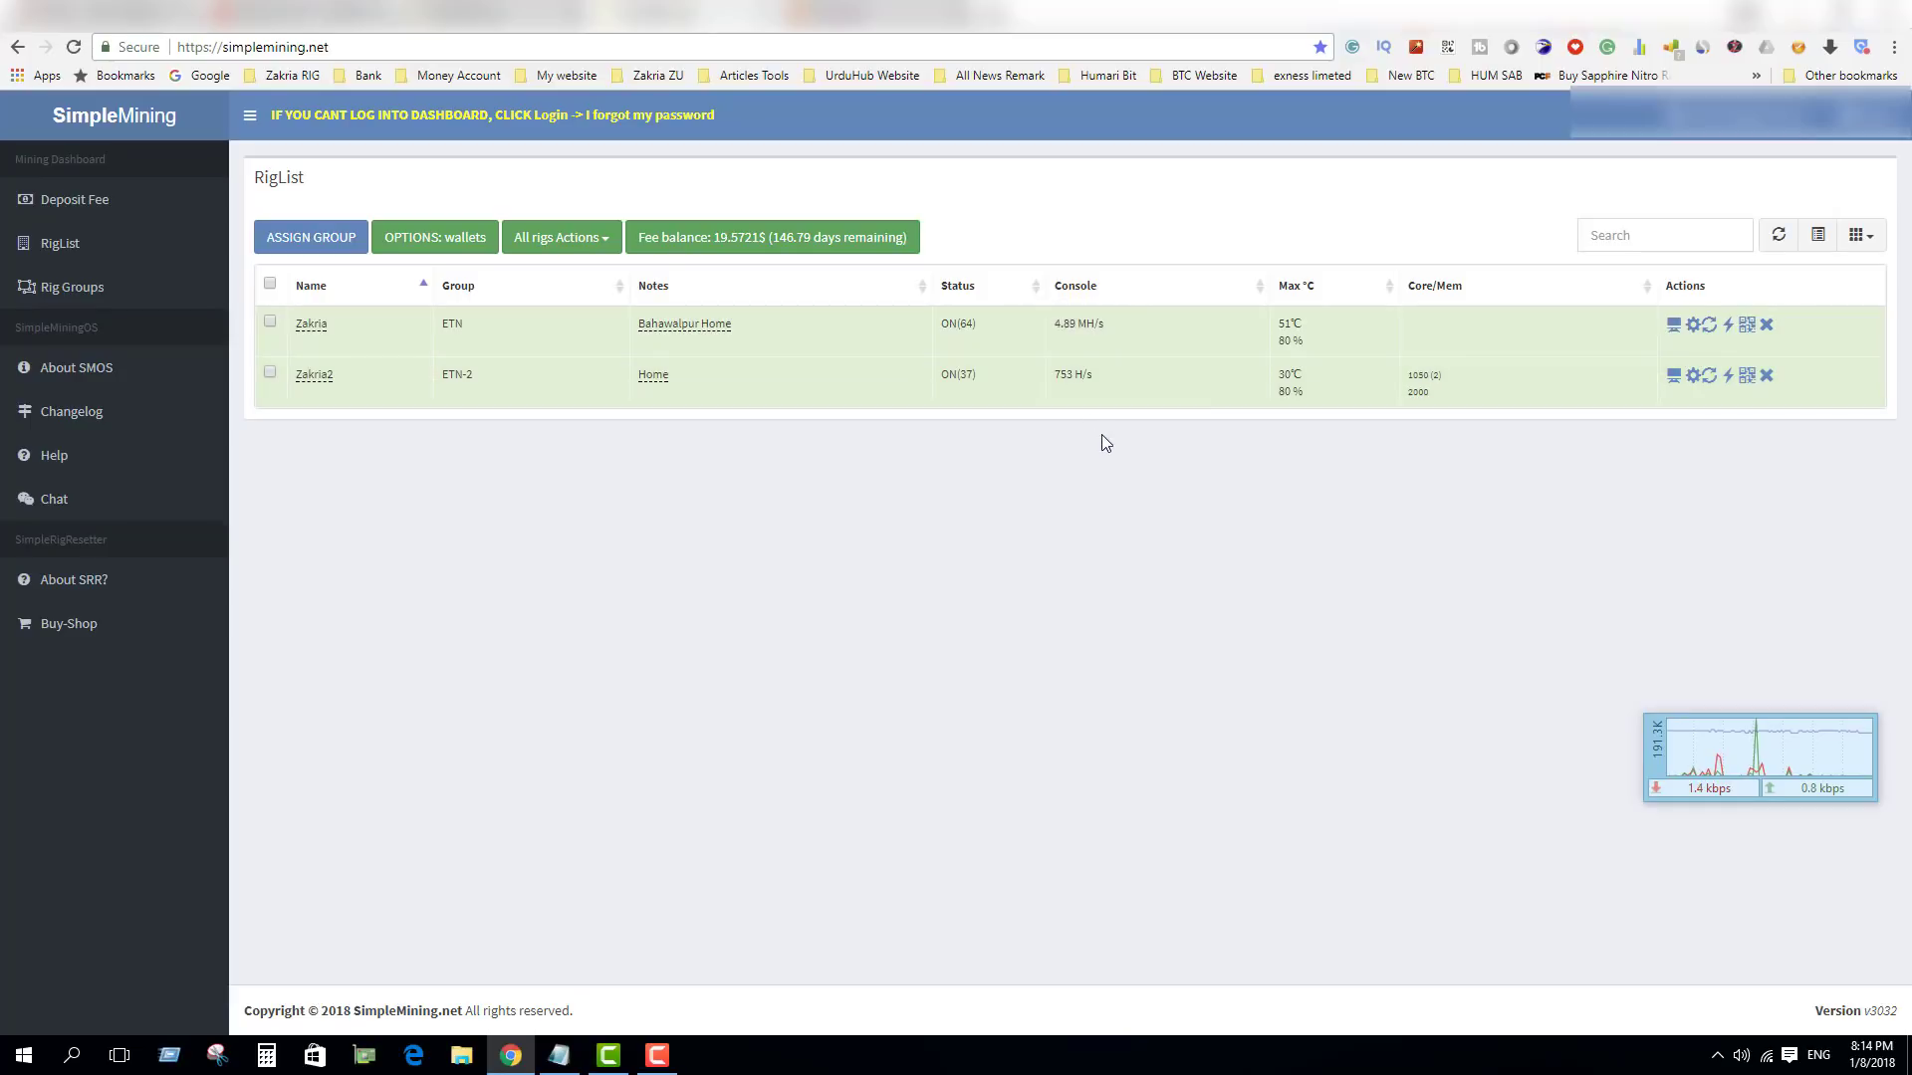
mouse_move(1300, 327)
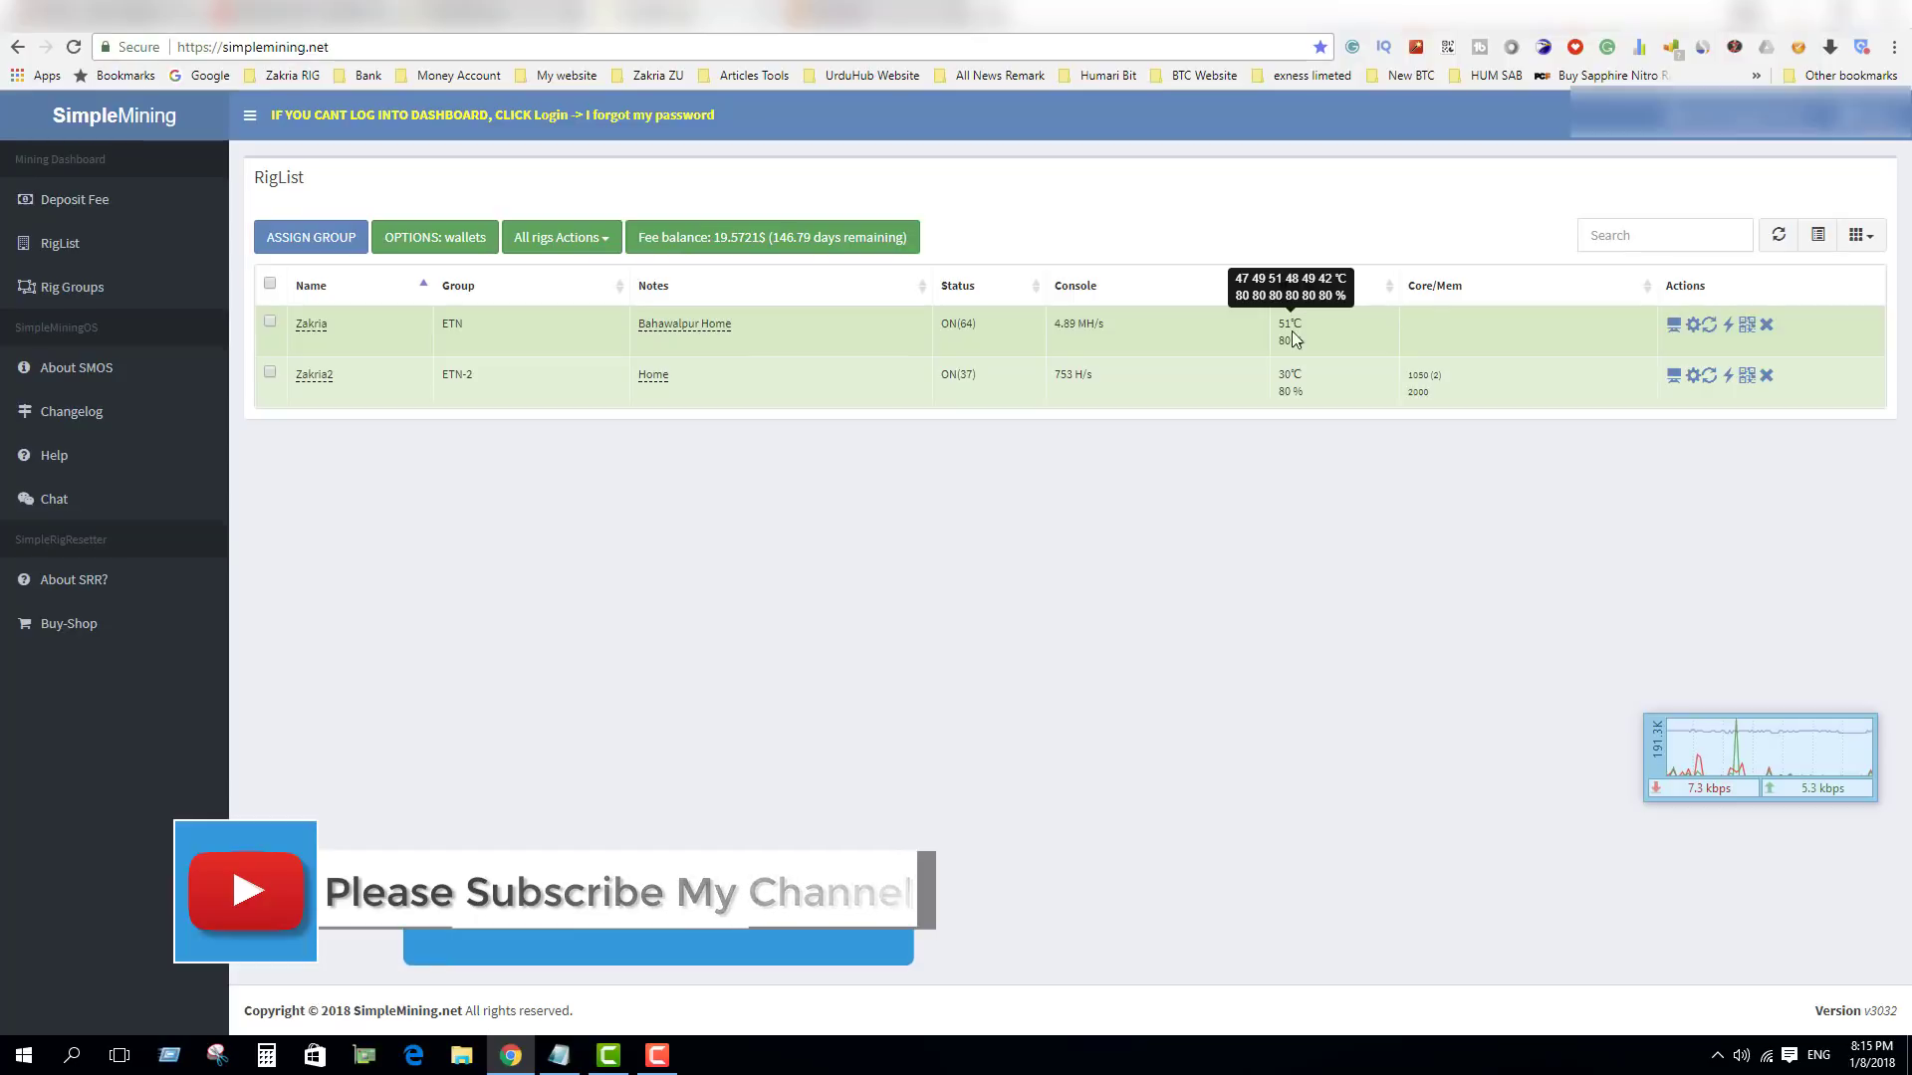
mouse_move(1289, 374)
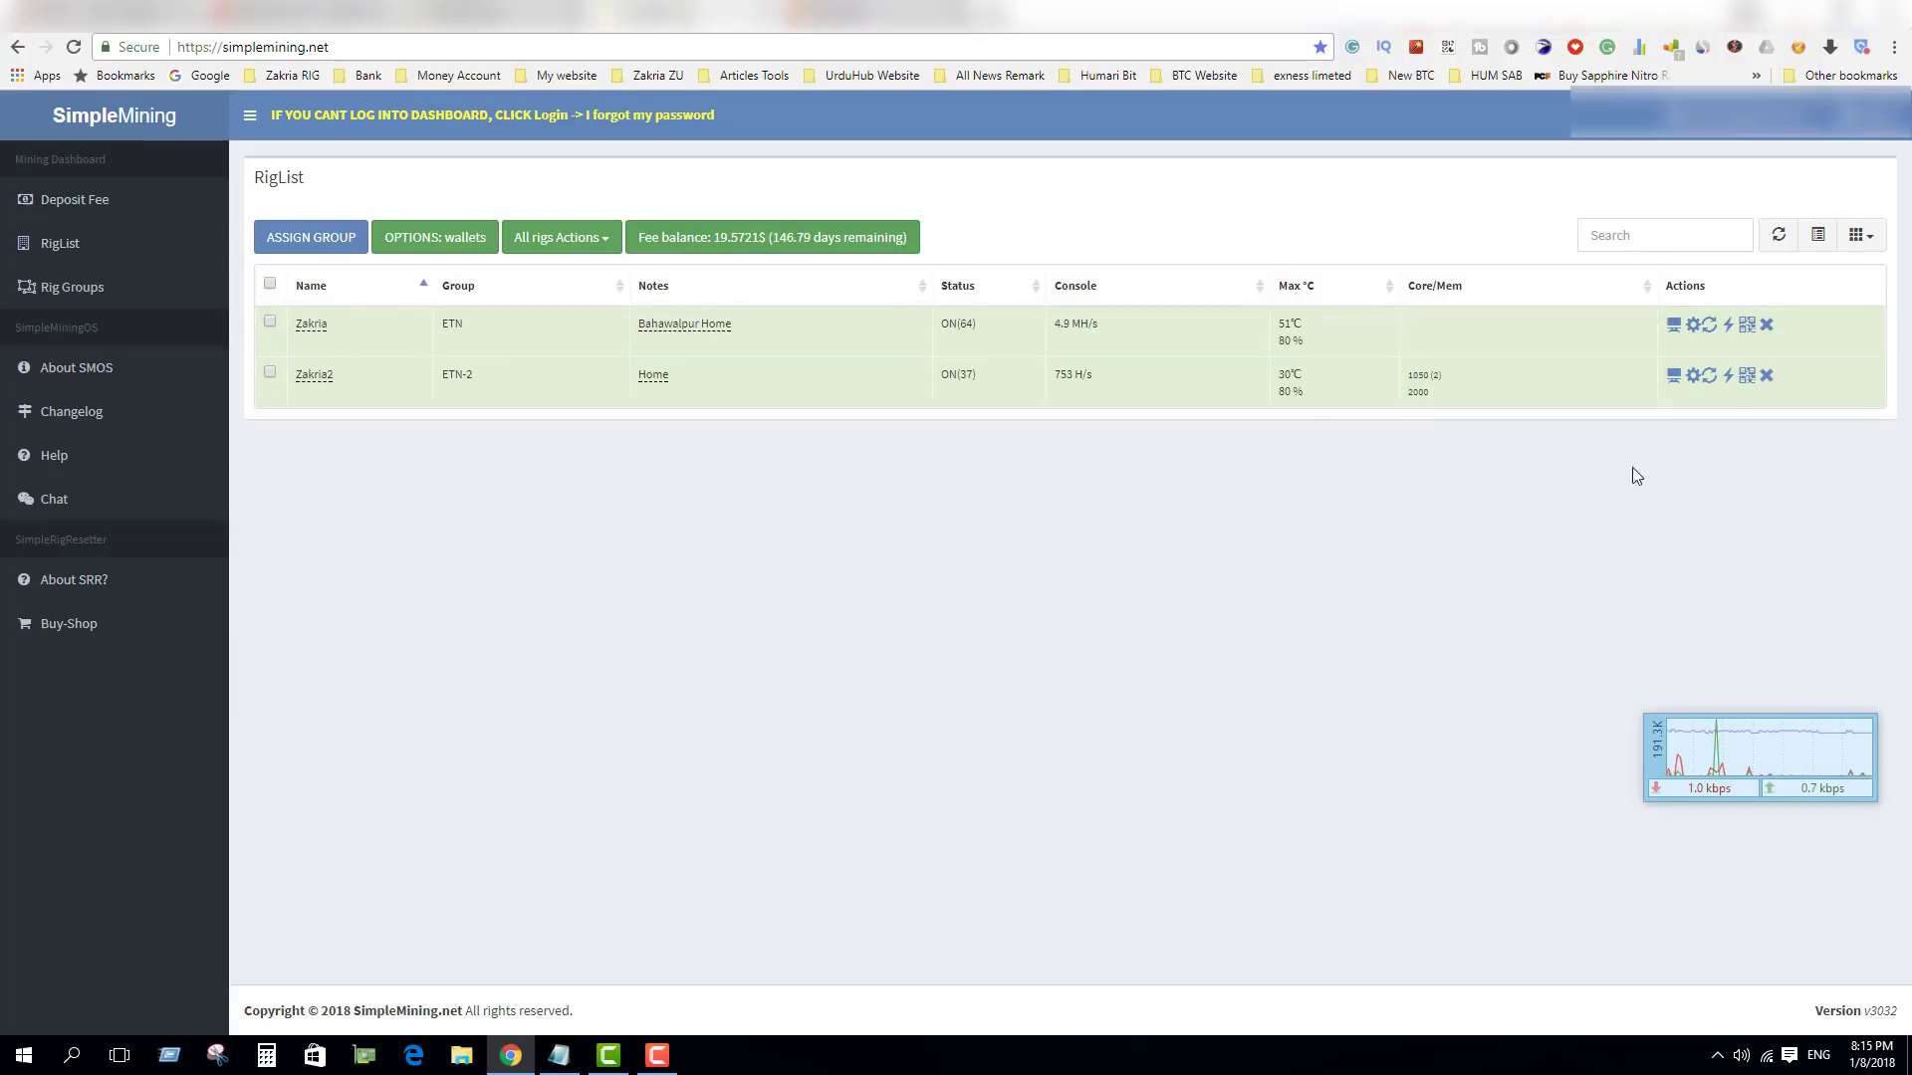
- Open the Miner Console of the rig in group ETN-2 and examine its pool job and total speed lines
click(1673, 377)
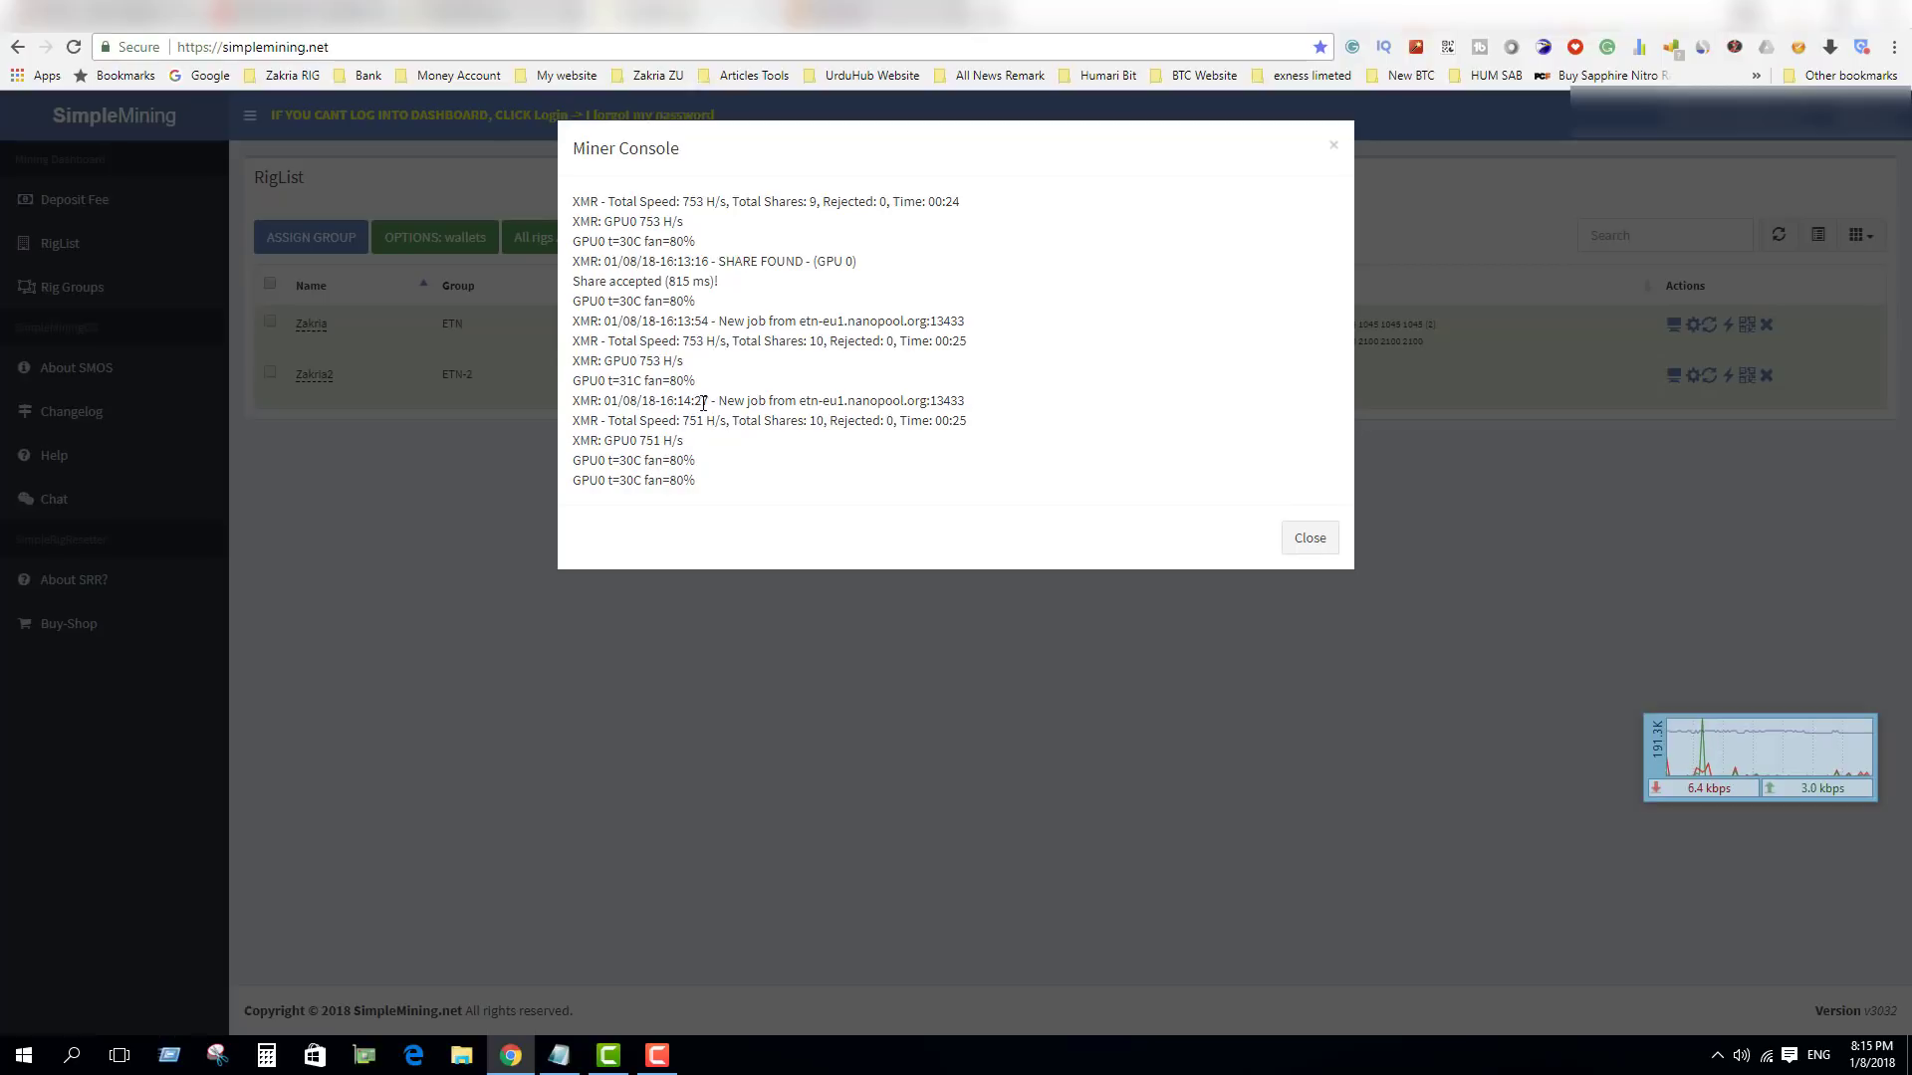
drag(958, 320, 733, 321)
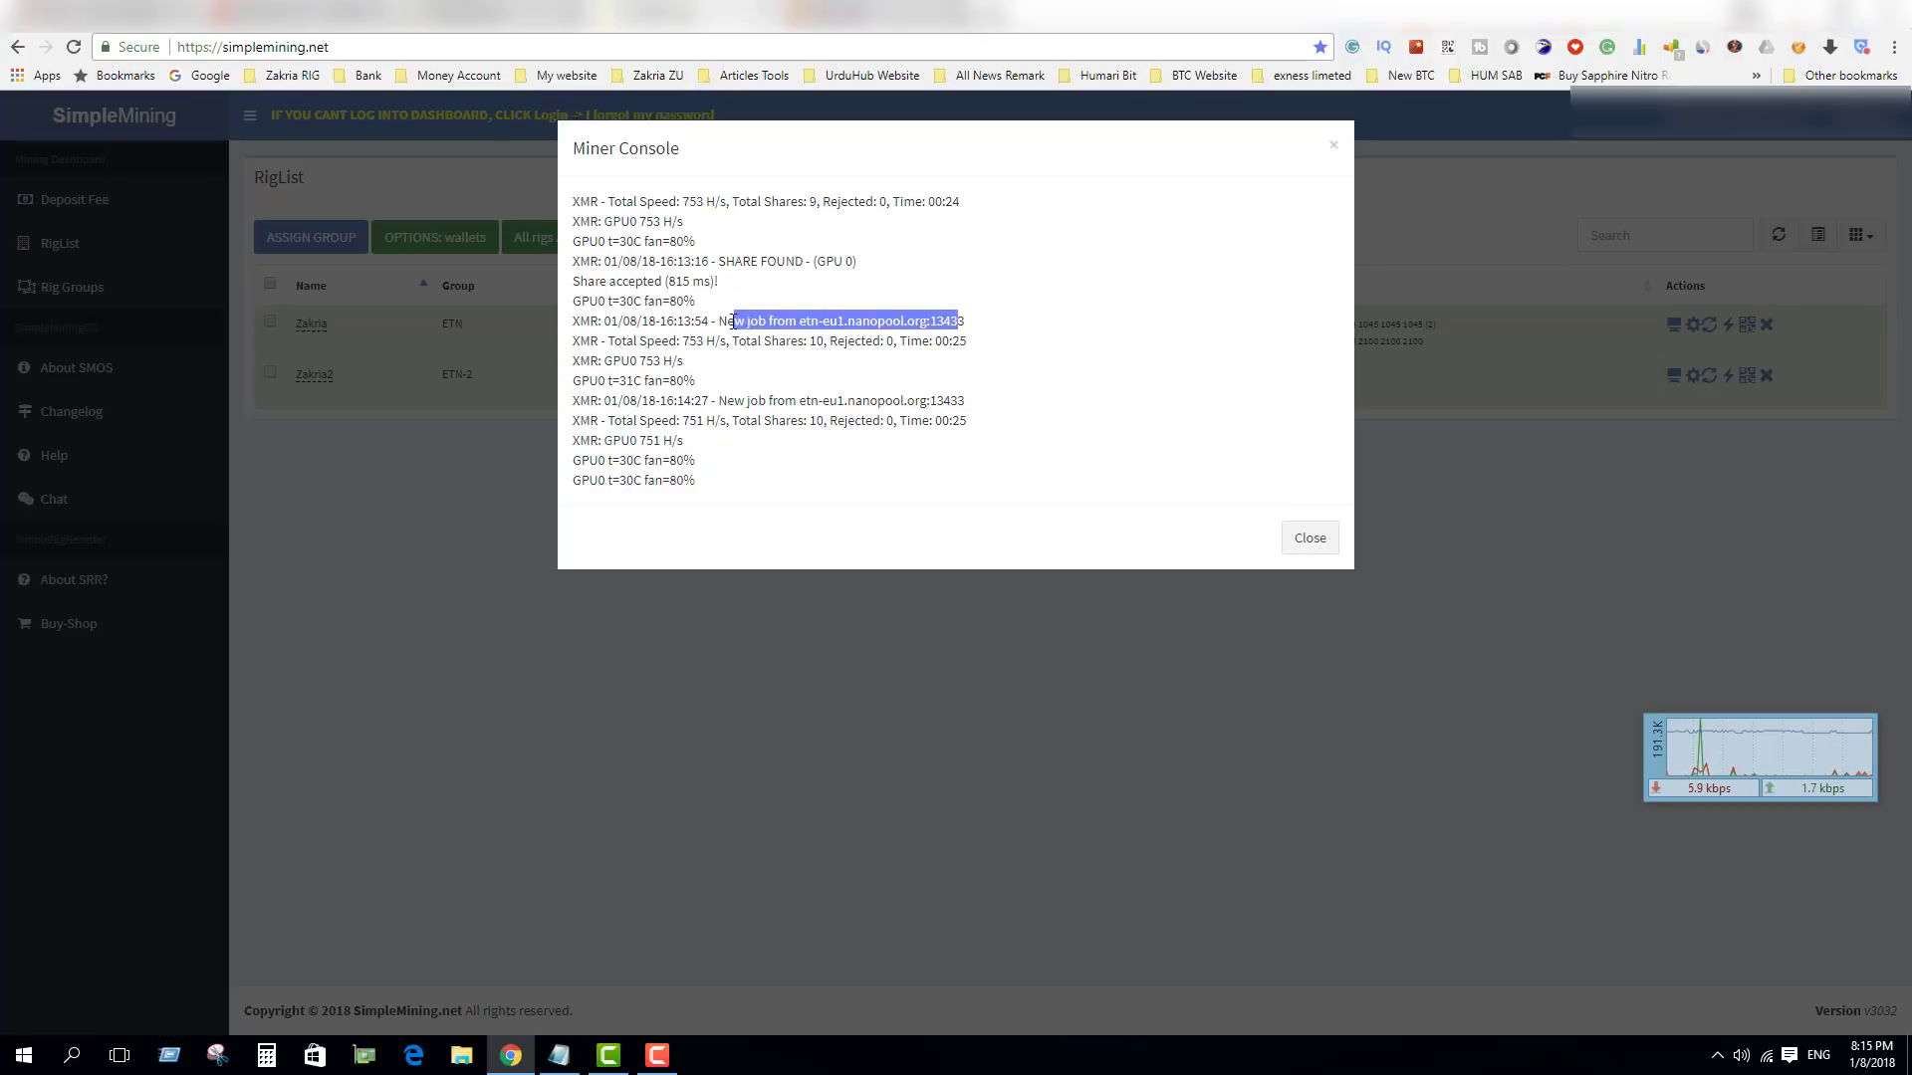
click(685, 460)
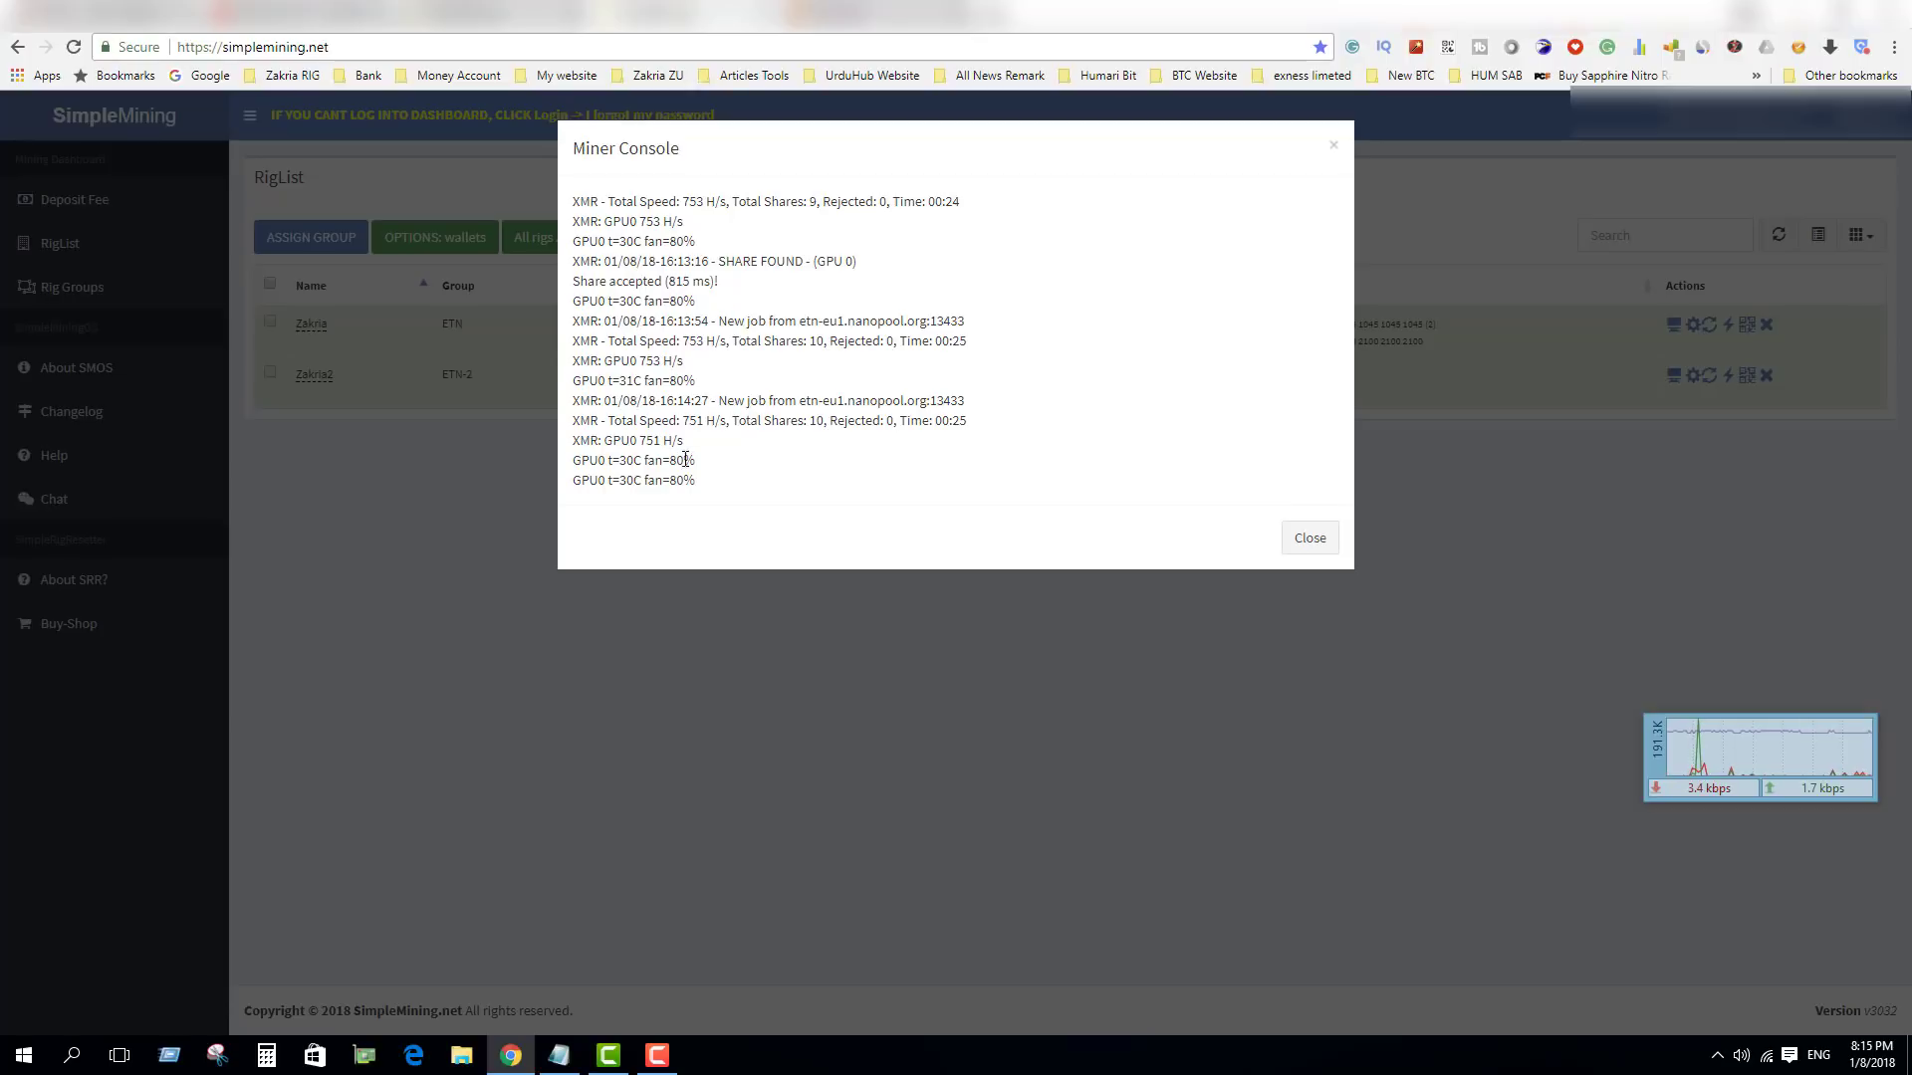
drag(703, 420, 676, 421)
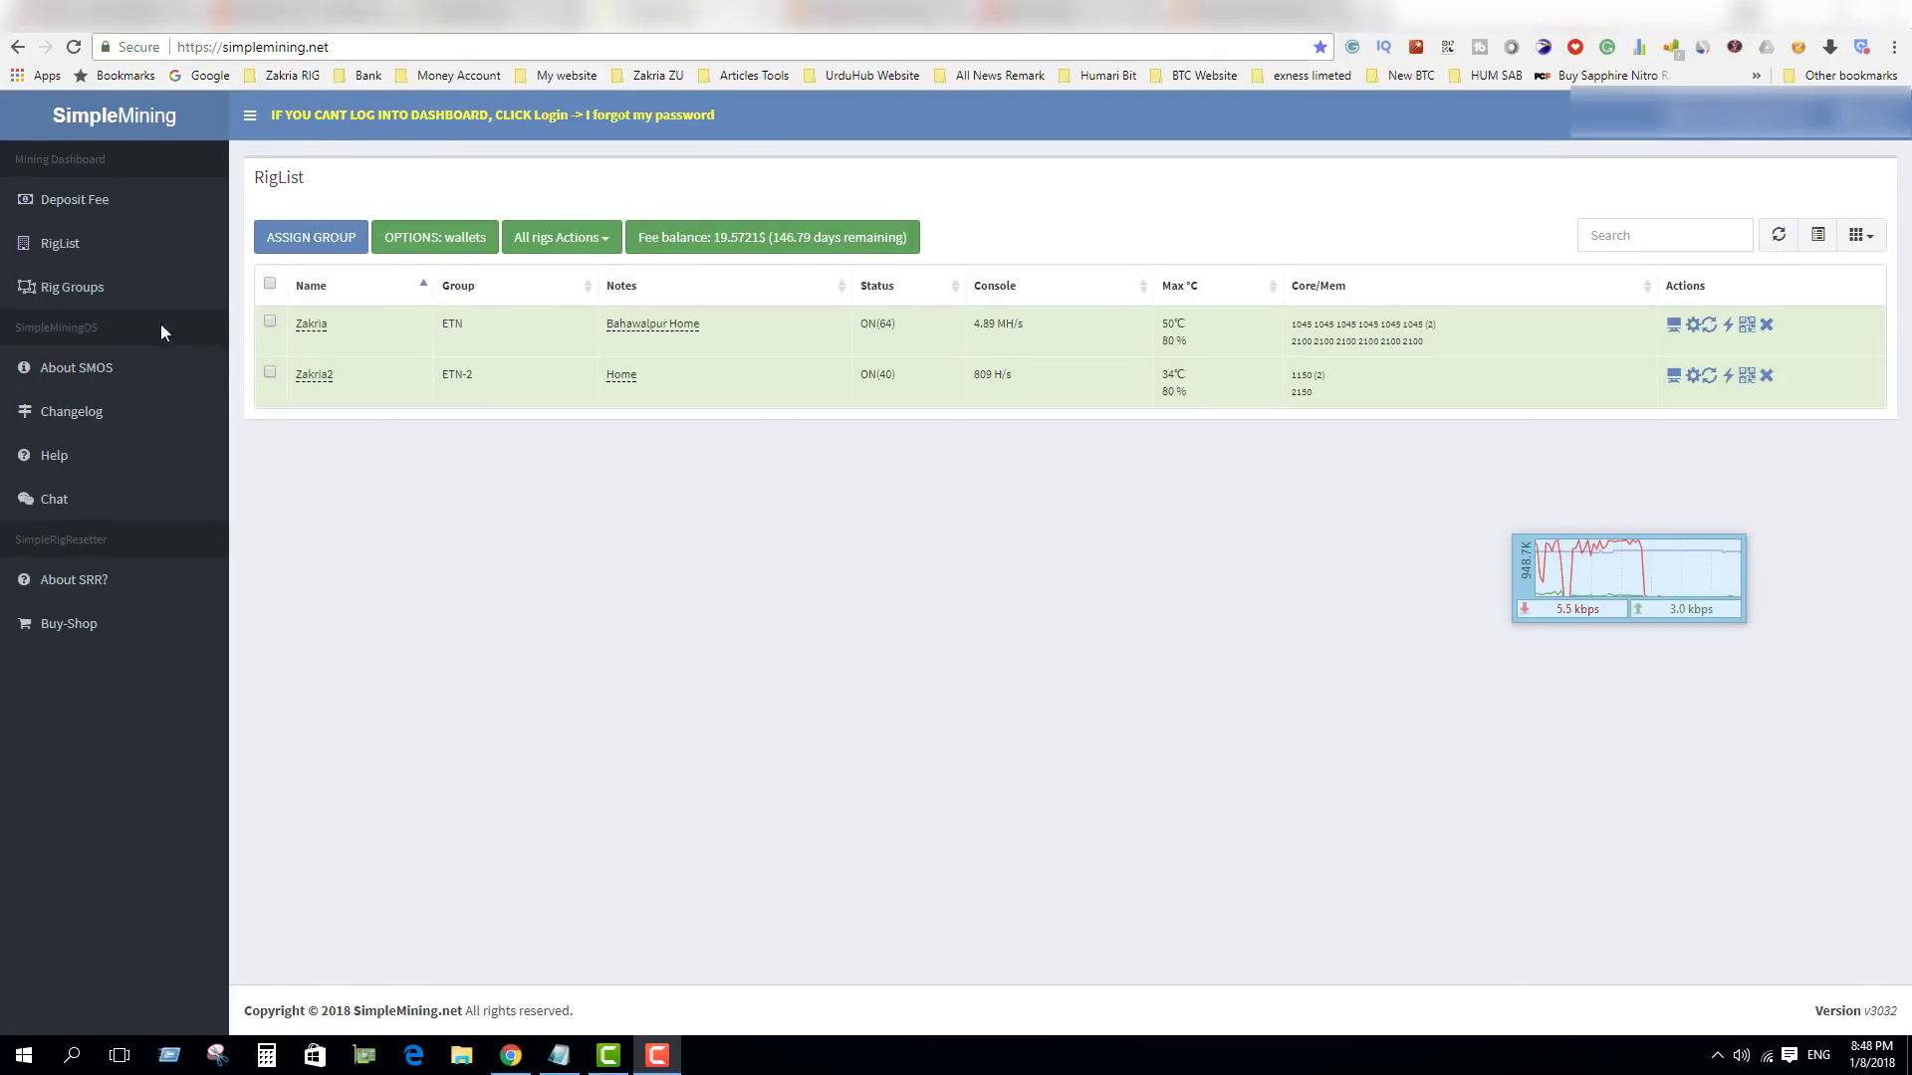
- Open the Rig Groups page and delete the "simple ETN" group
click(87, 291)
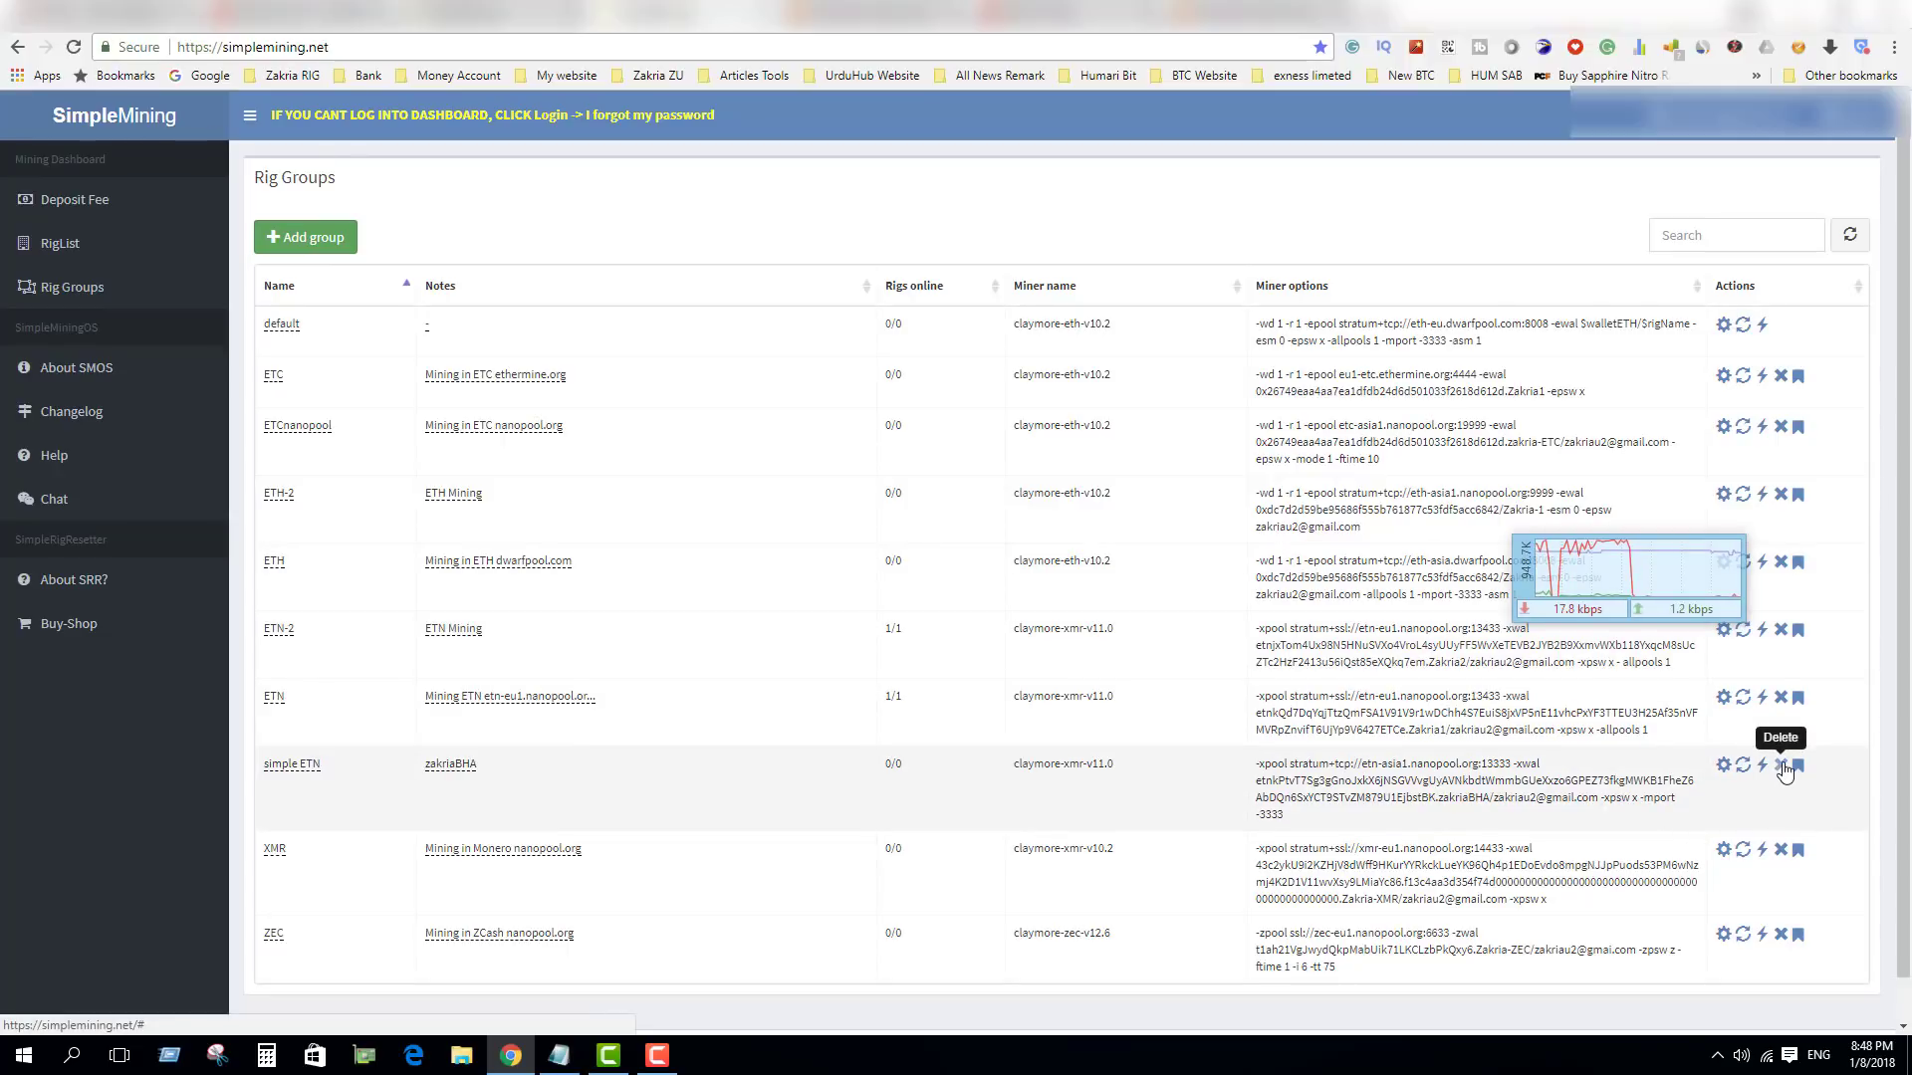
click(1782, 766)
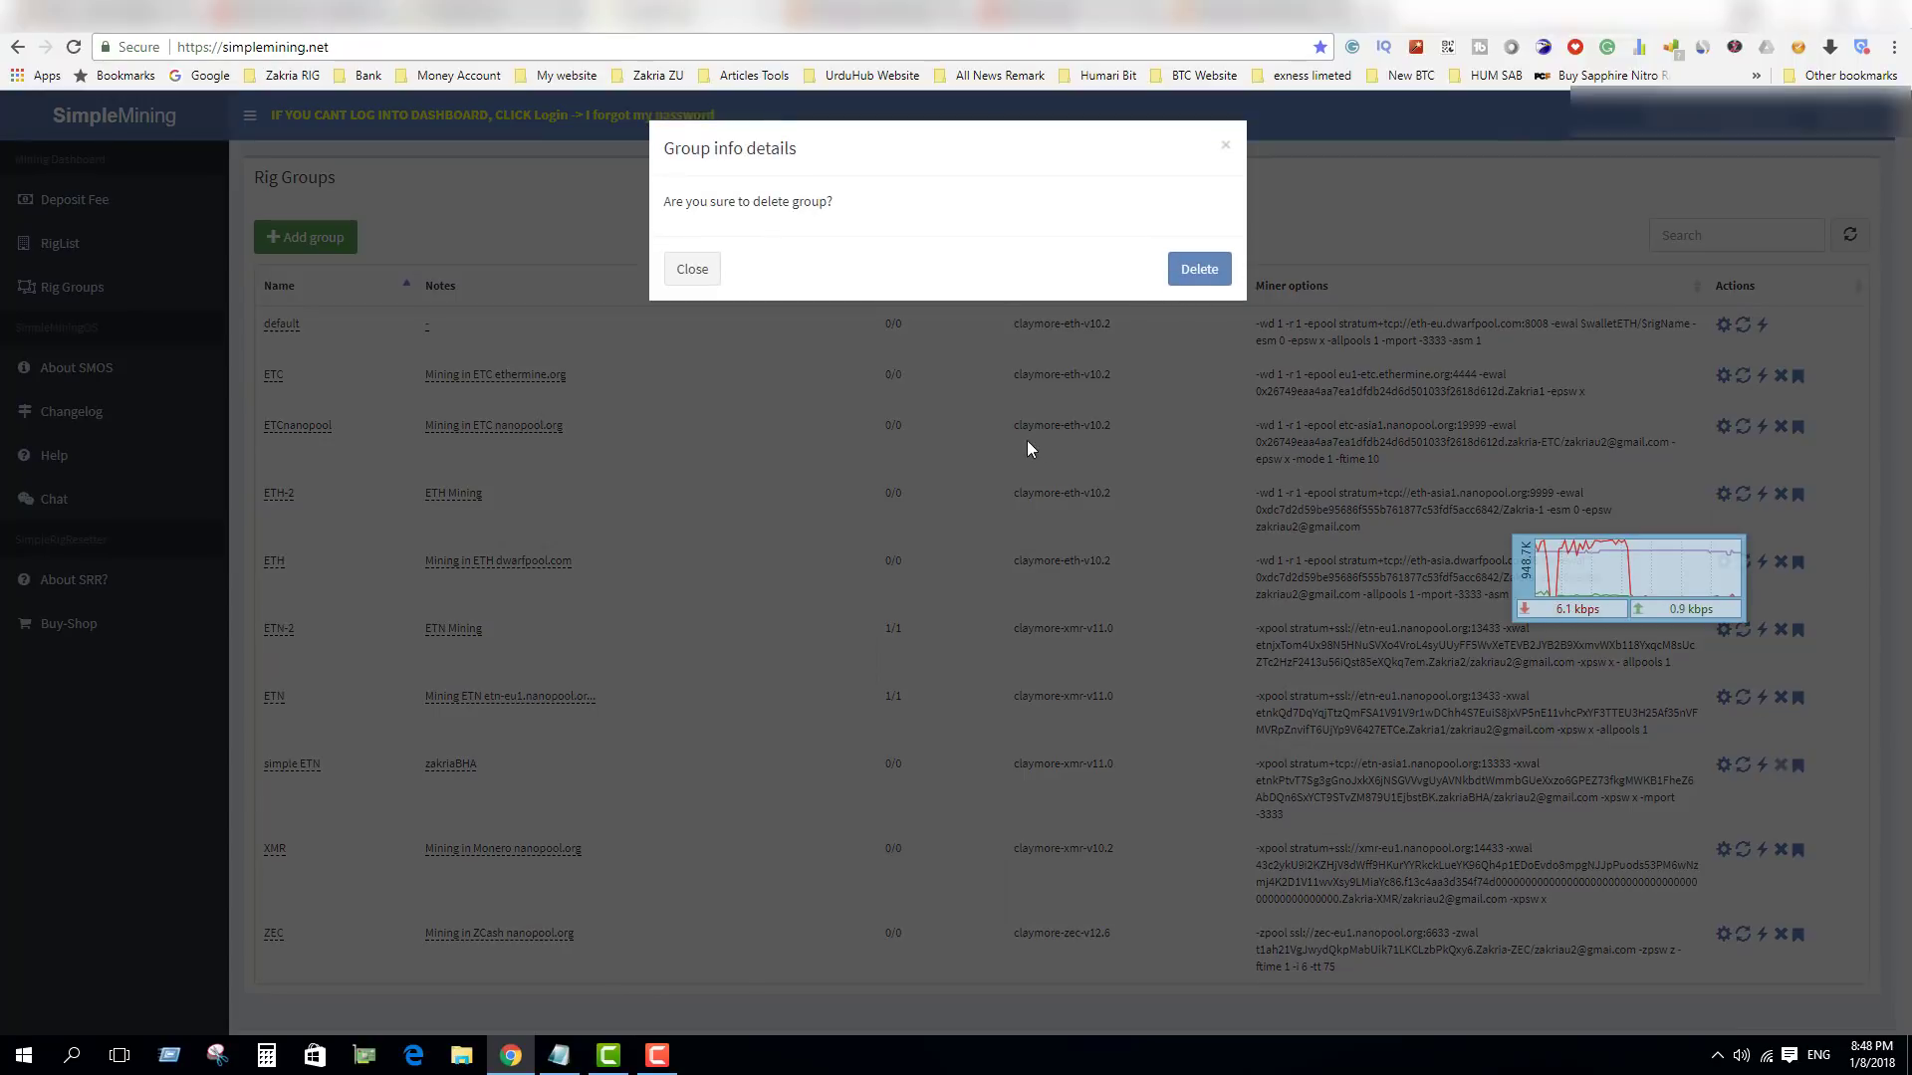
click(1199, 269)
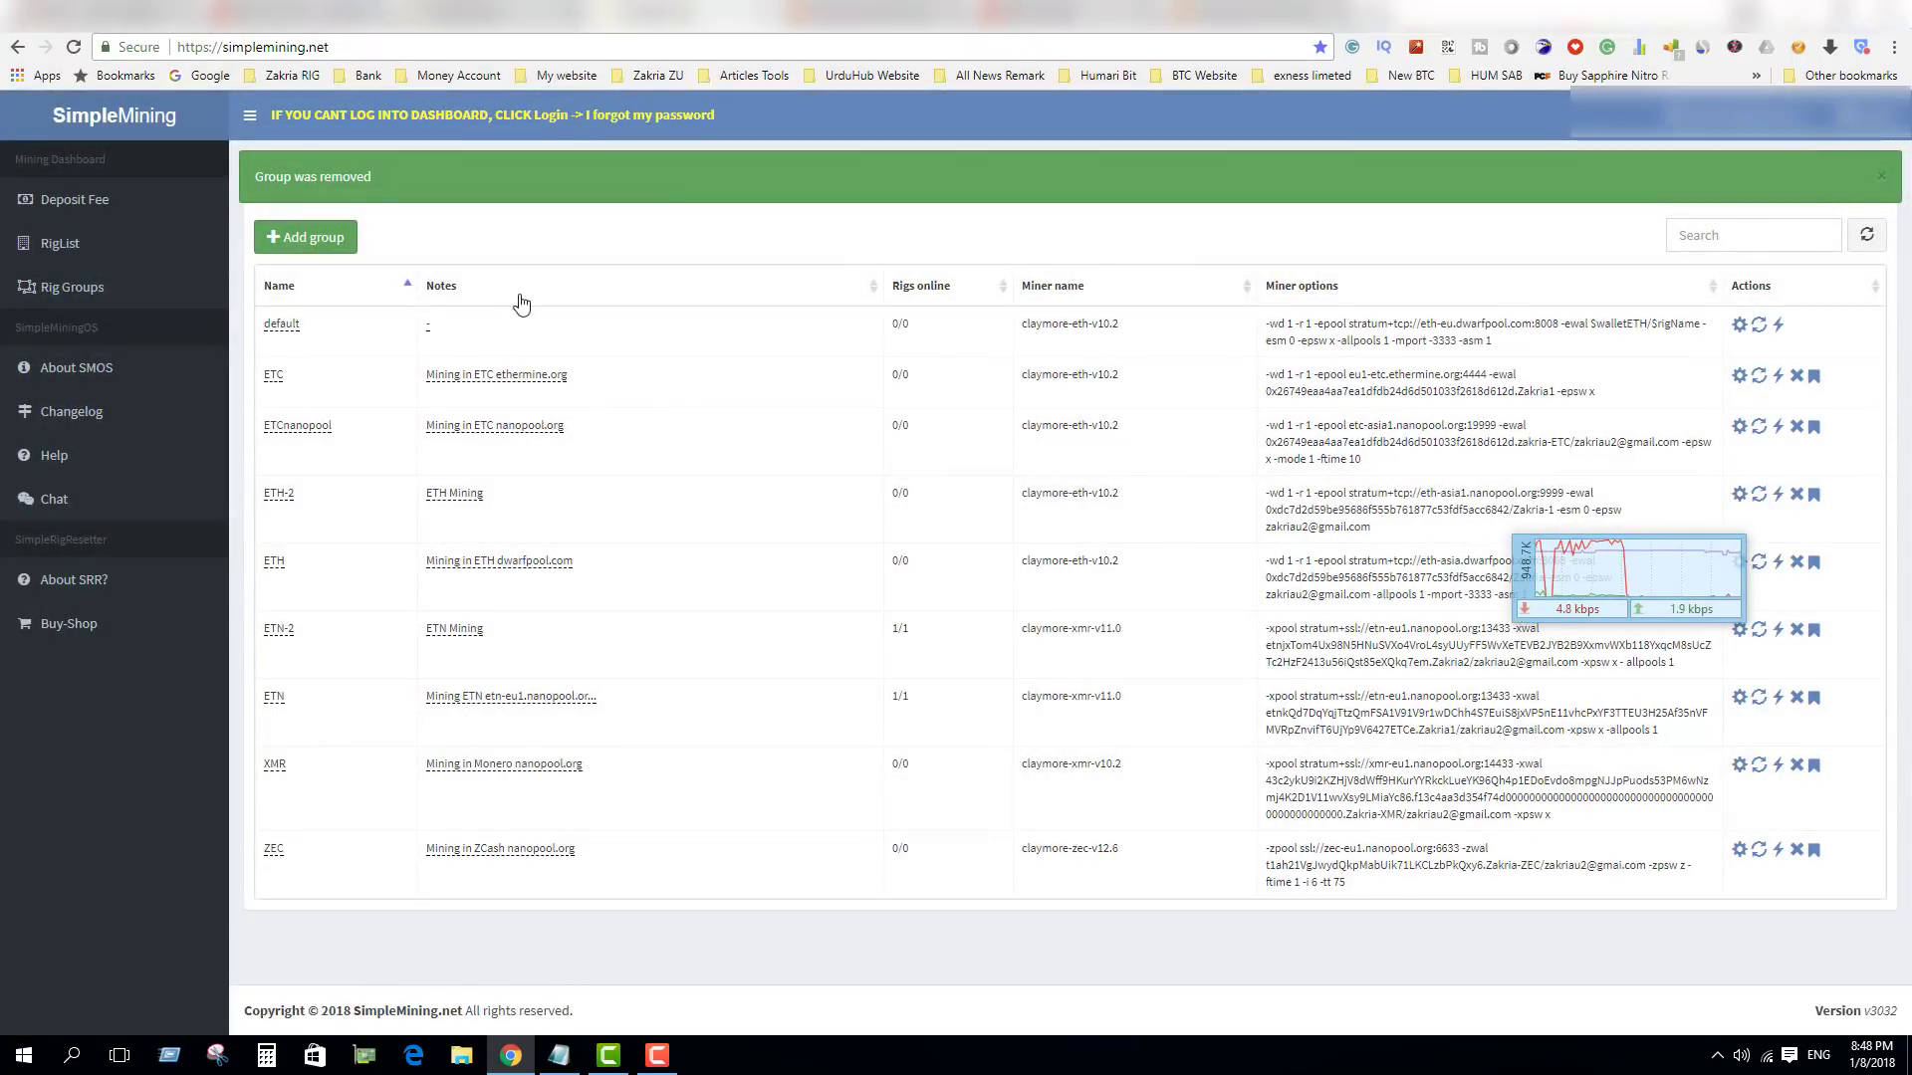
- Start adding a new rig group with the claymore-xmr-v11.0 miner and copy its default options string
click(327, 249)
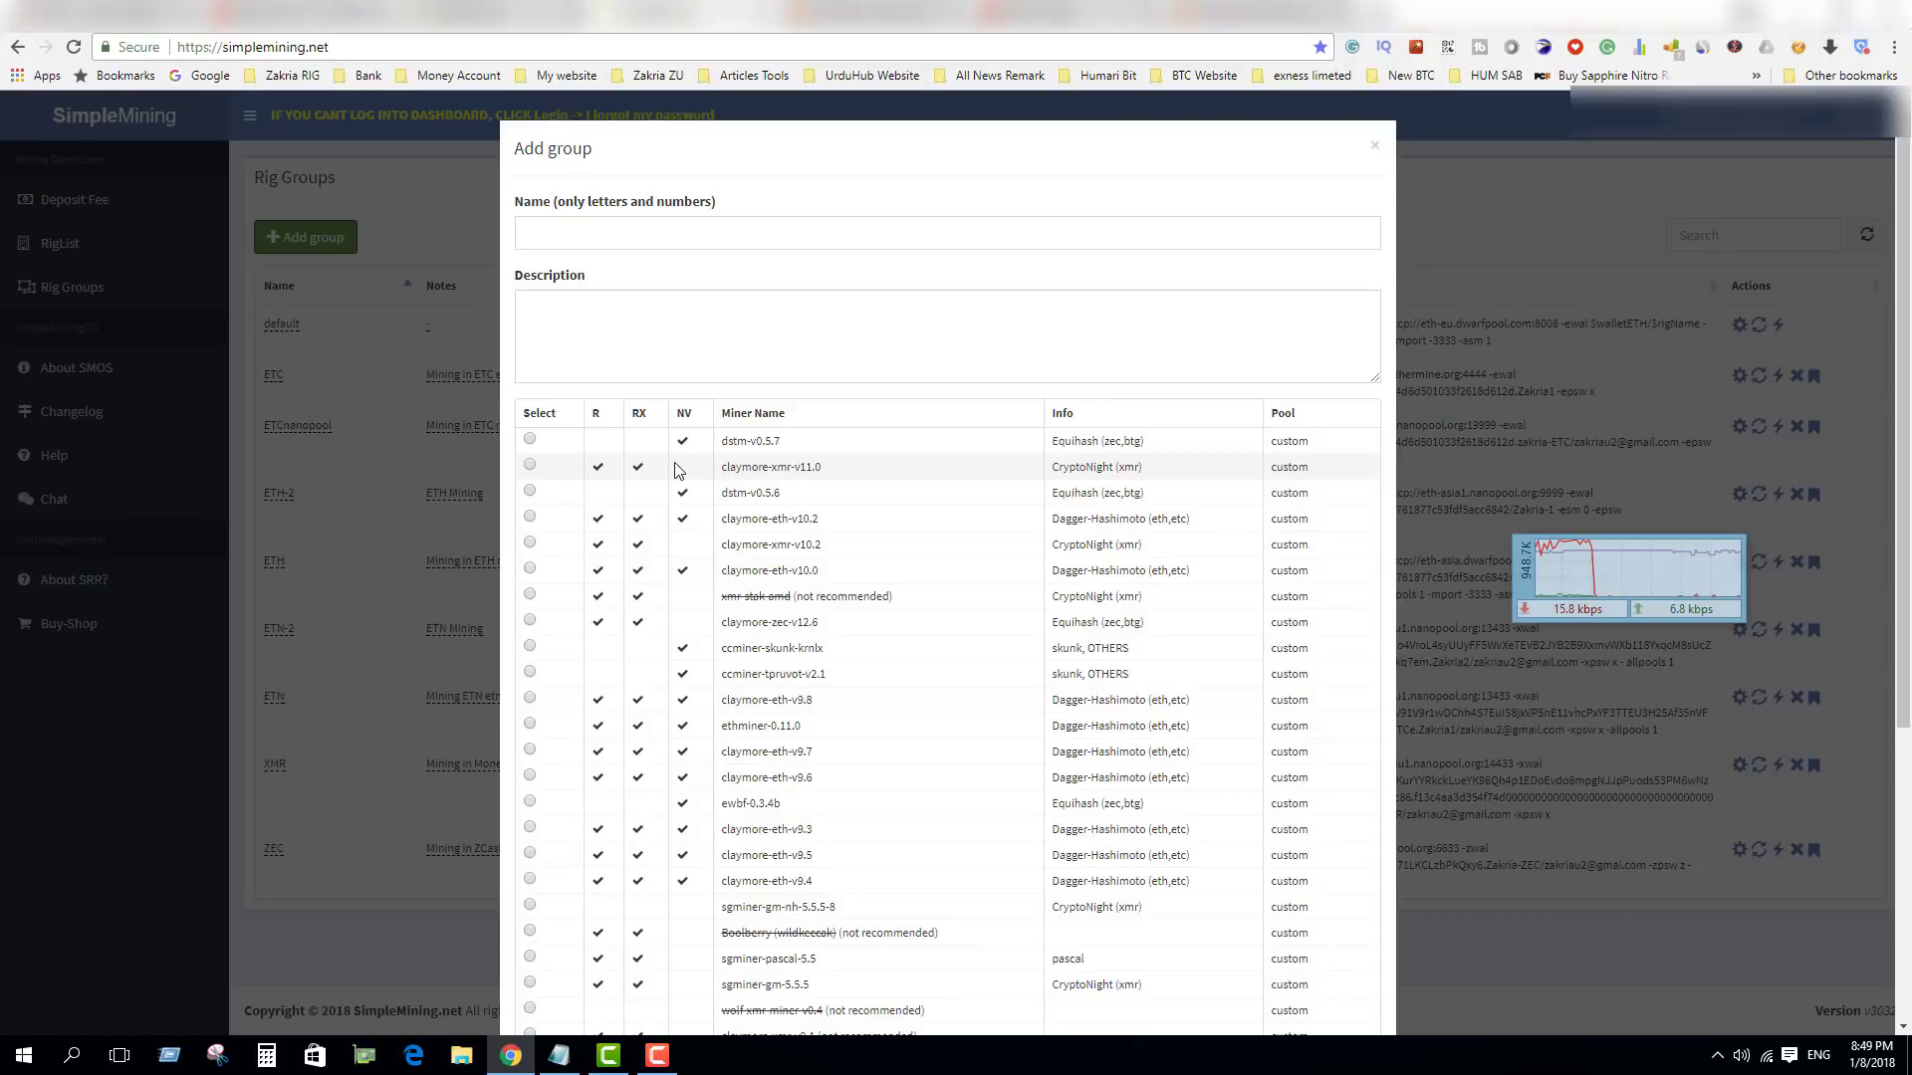
click(530, 466)
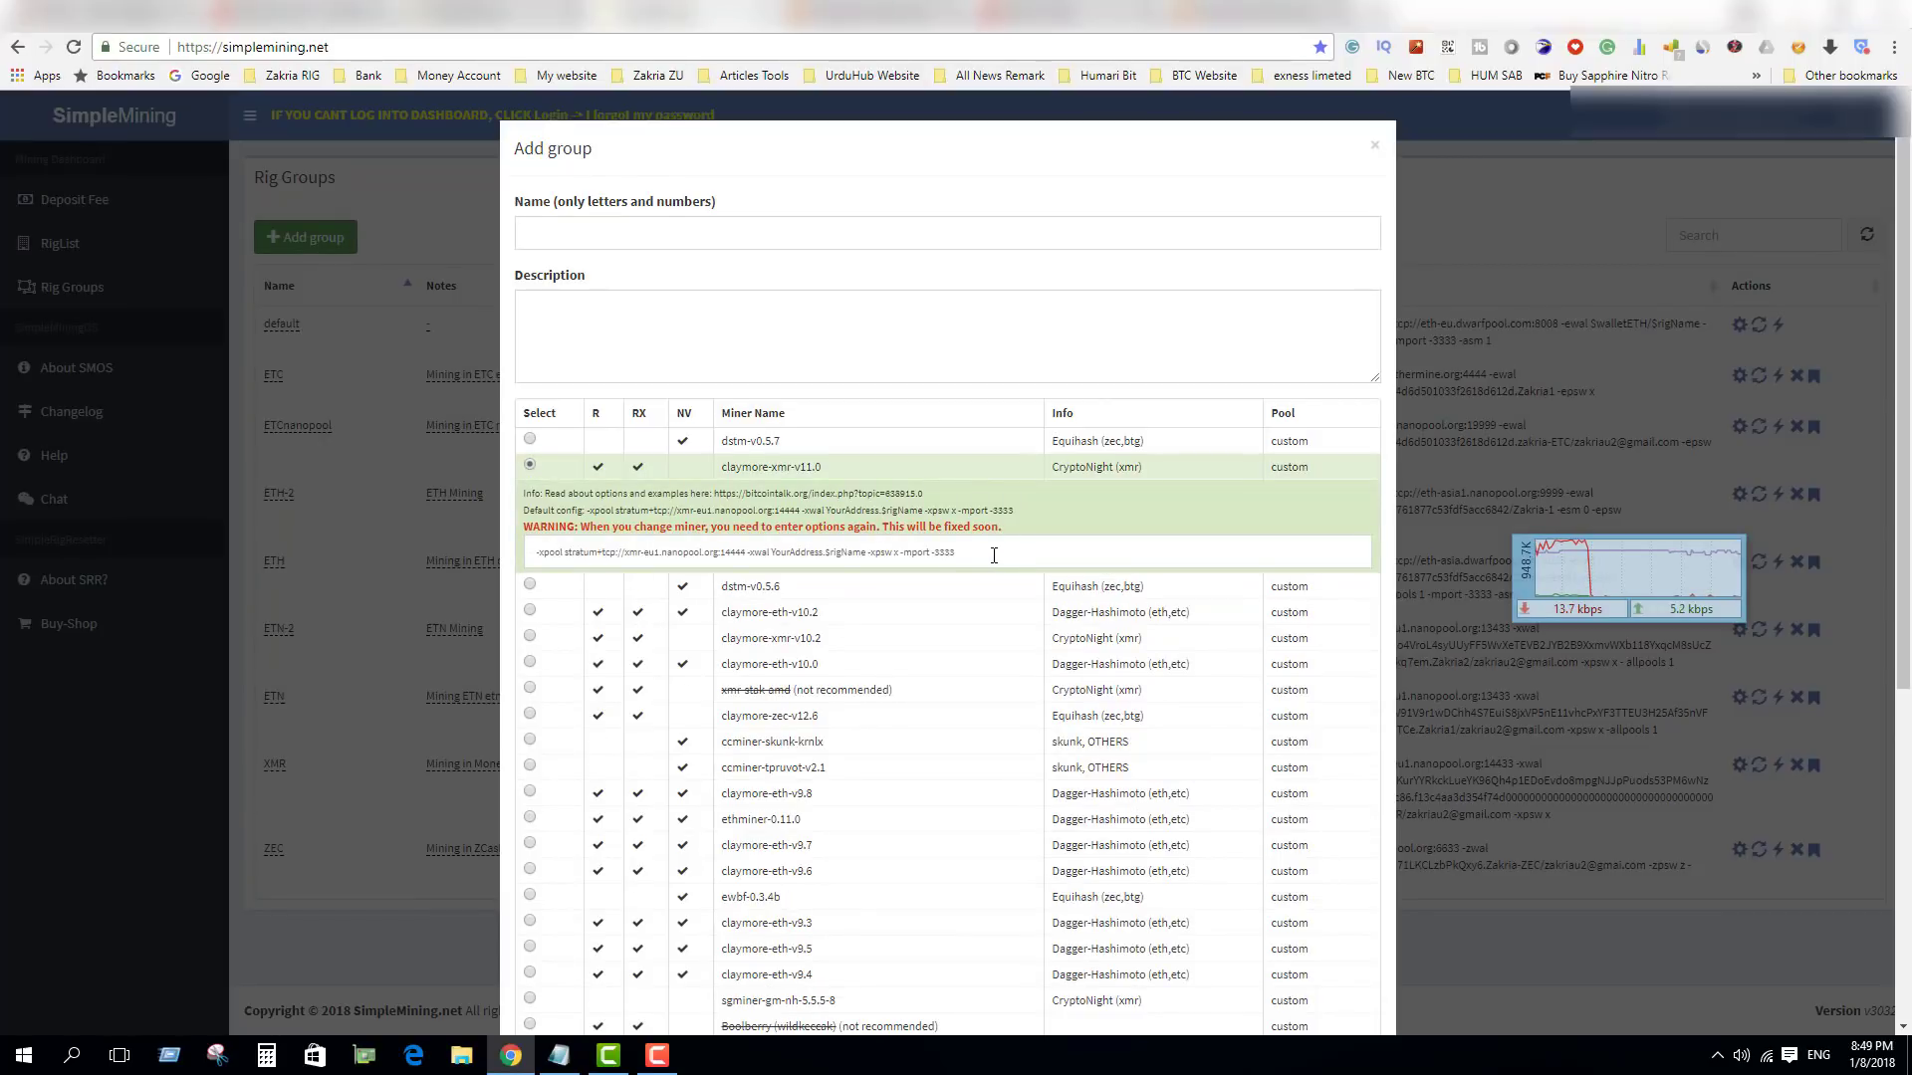
click(840, 554)
drag(989, 555, 529, 559)
right_click(689, 552)
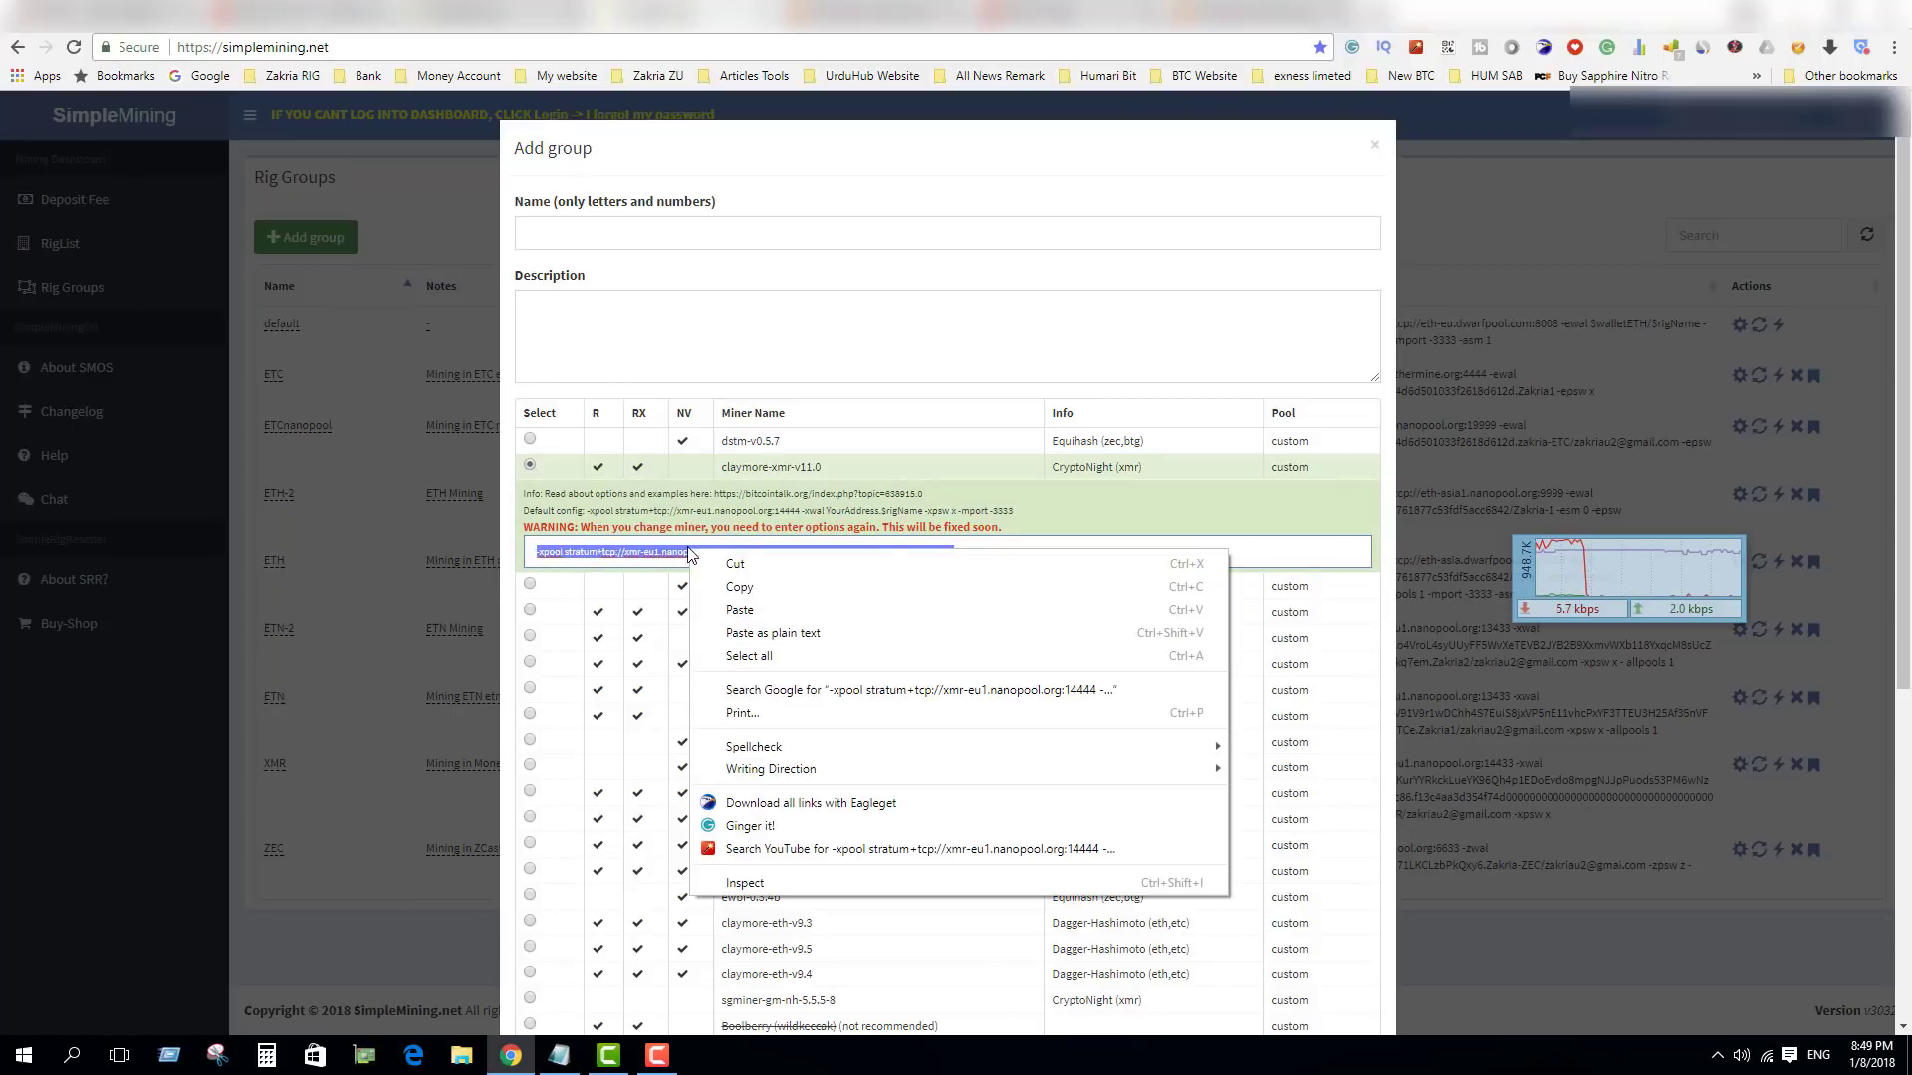
click(737, 589)
- Switch to Notepad, paste the miner options below the wallet address in Electroneum_Offline_Wallet, and save the file
click(558, 1055)
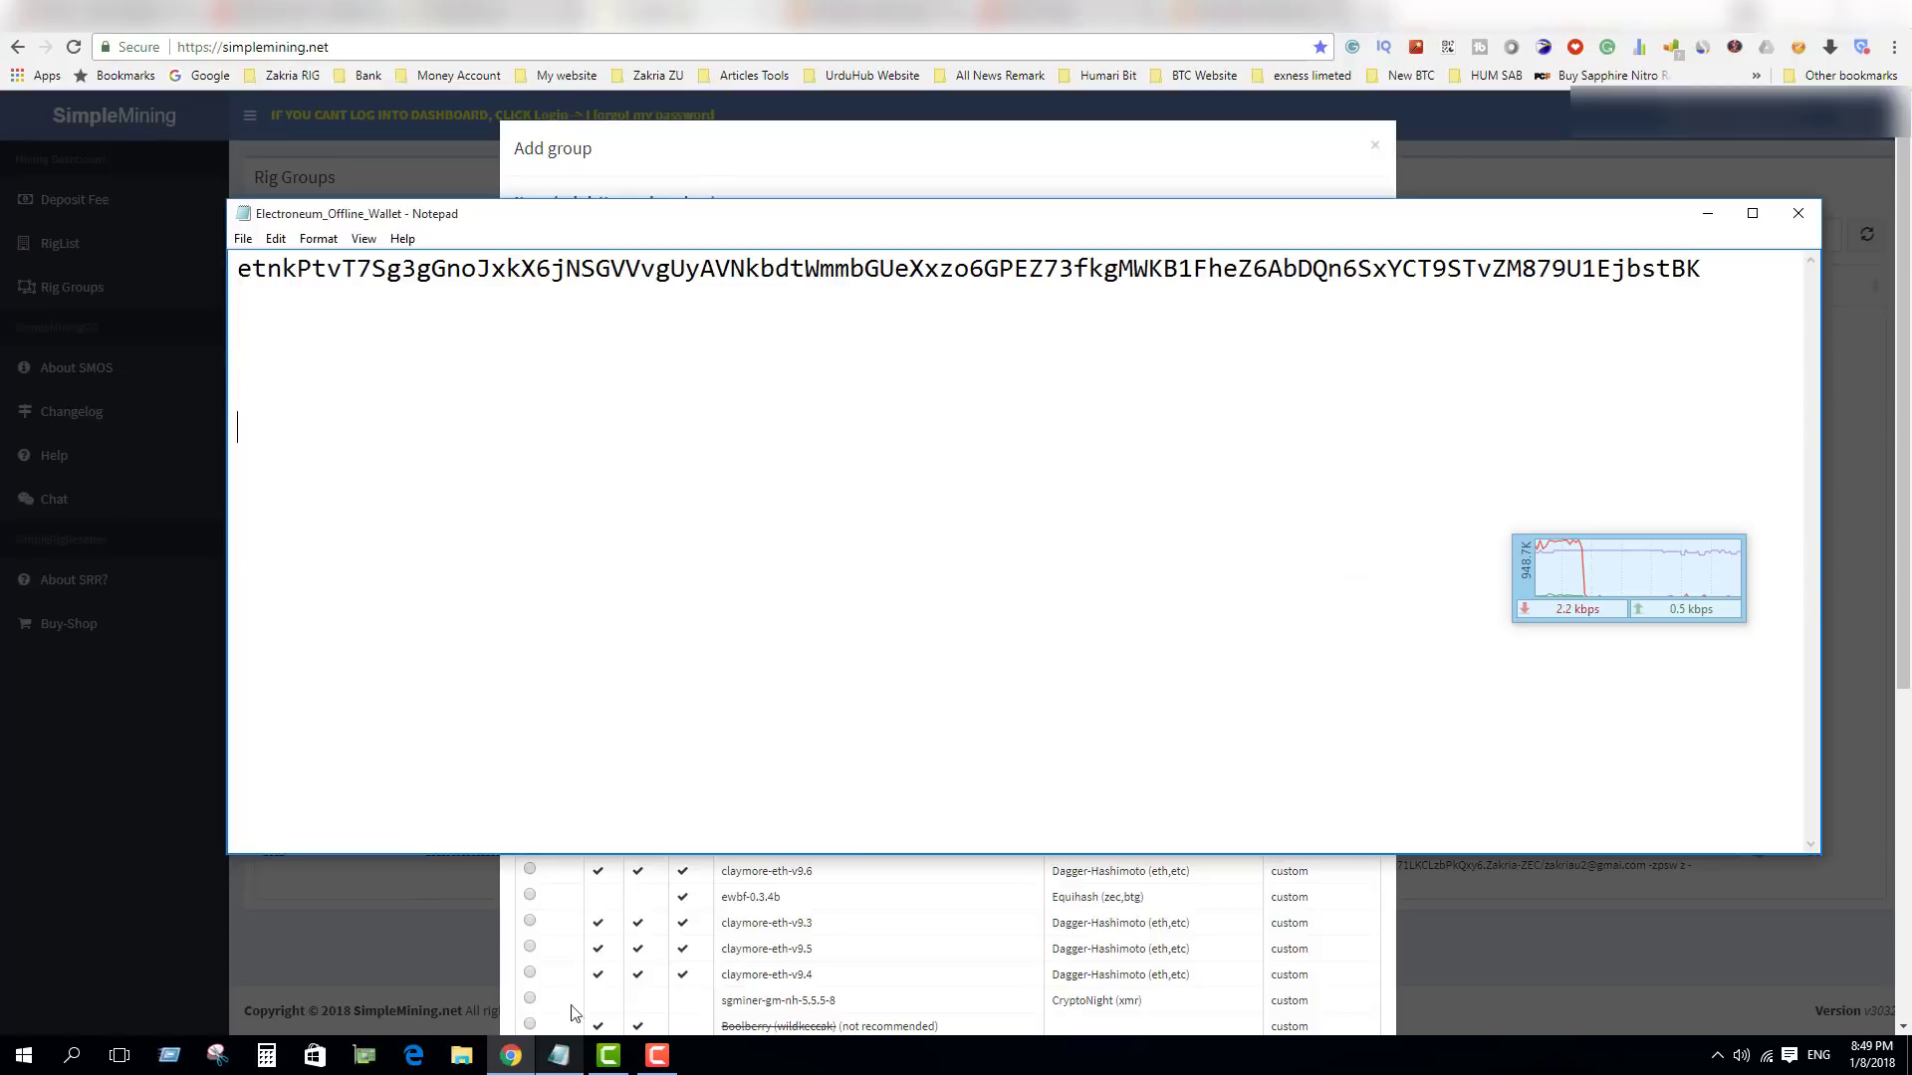
right_click(265, 416)
click(320, 502)
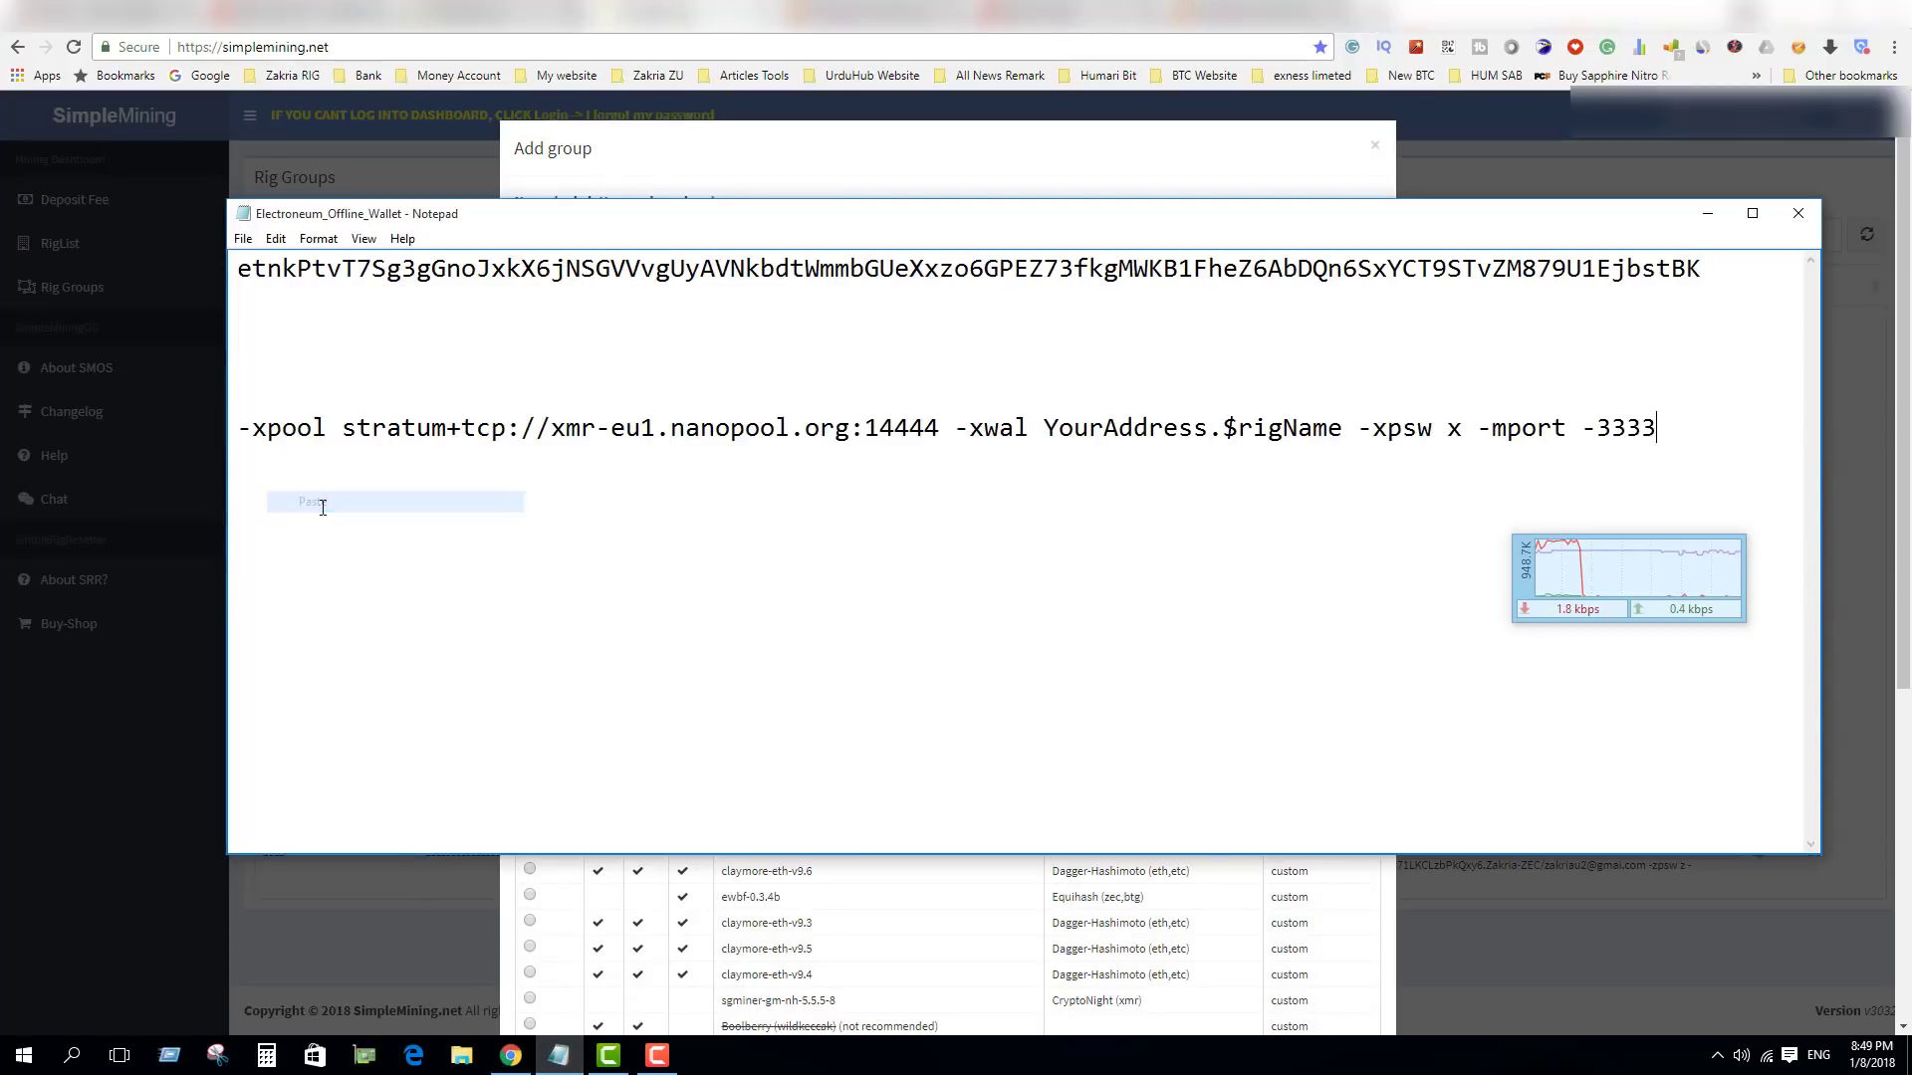
click(242, 239)
click(270, 304)
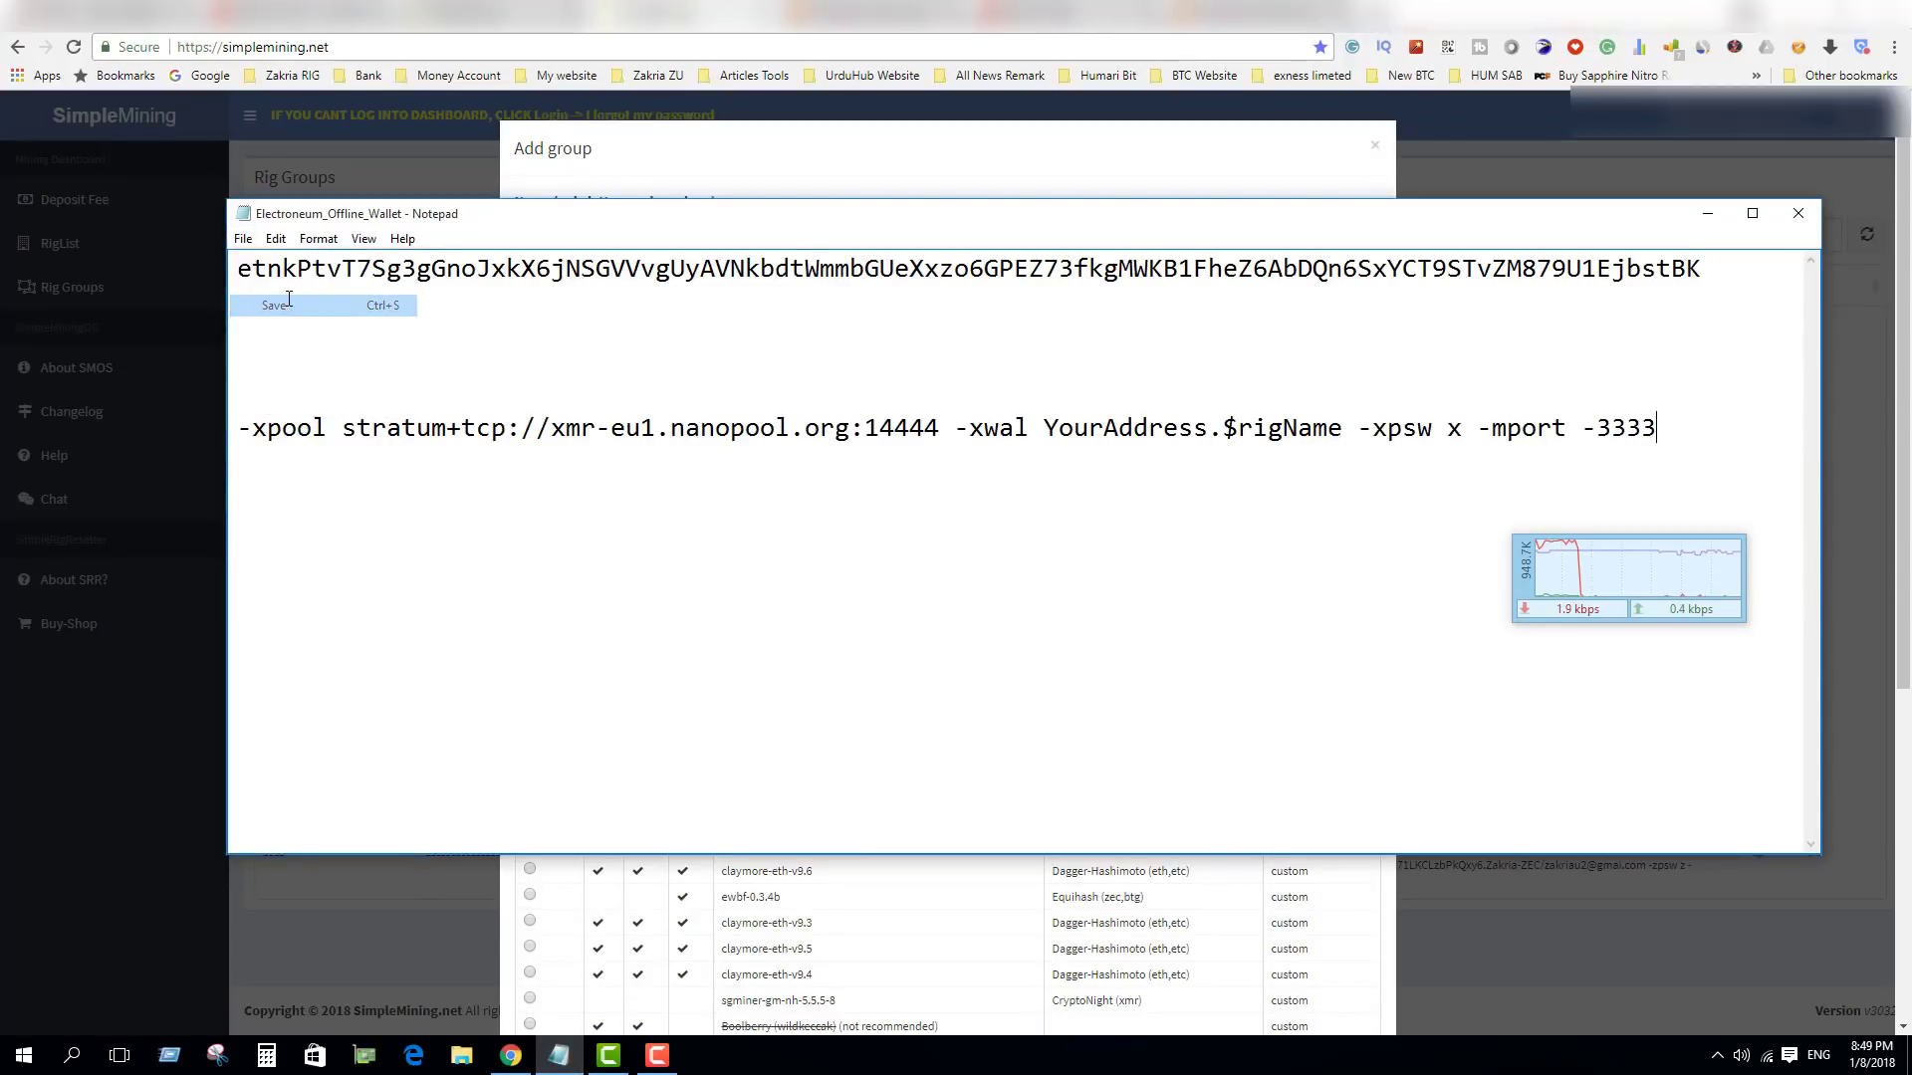
drag(618, 221, 598, 265)
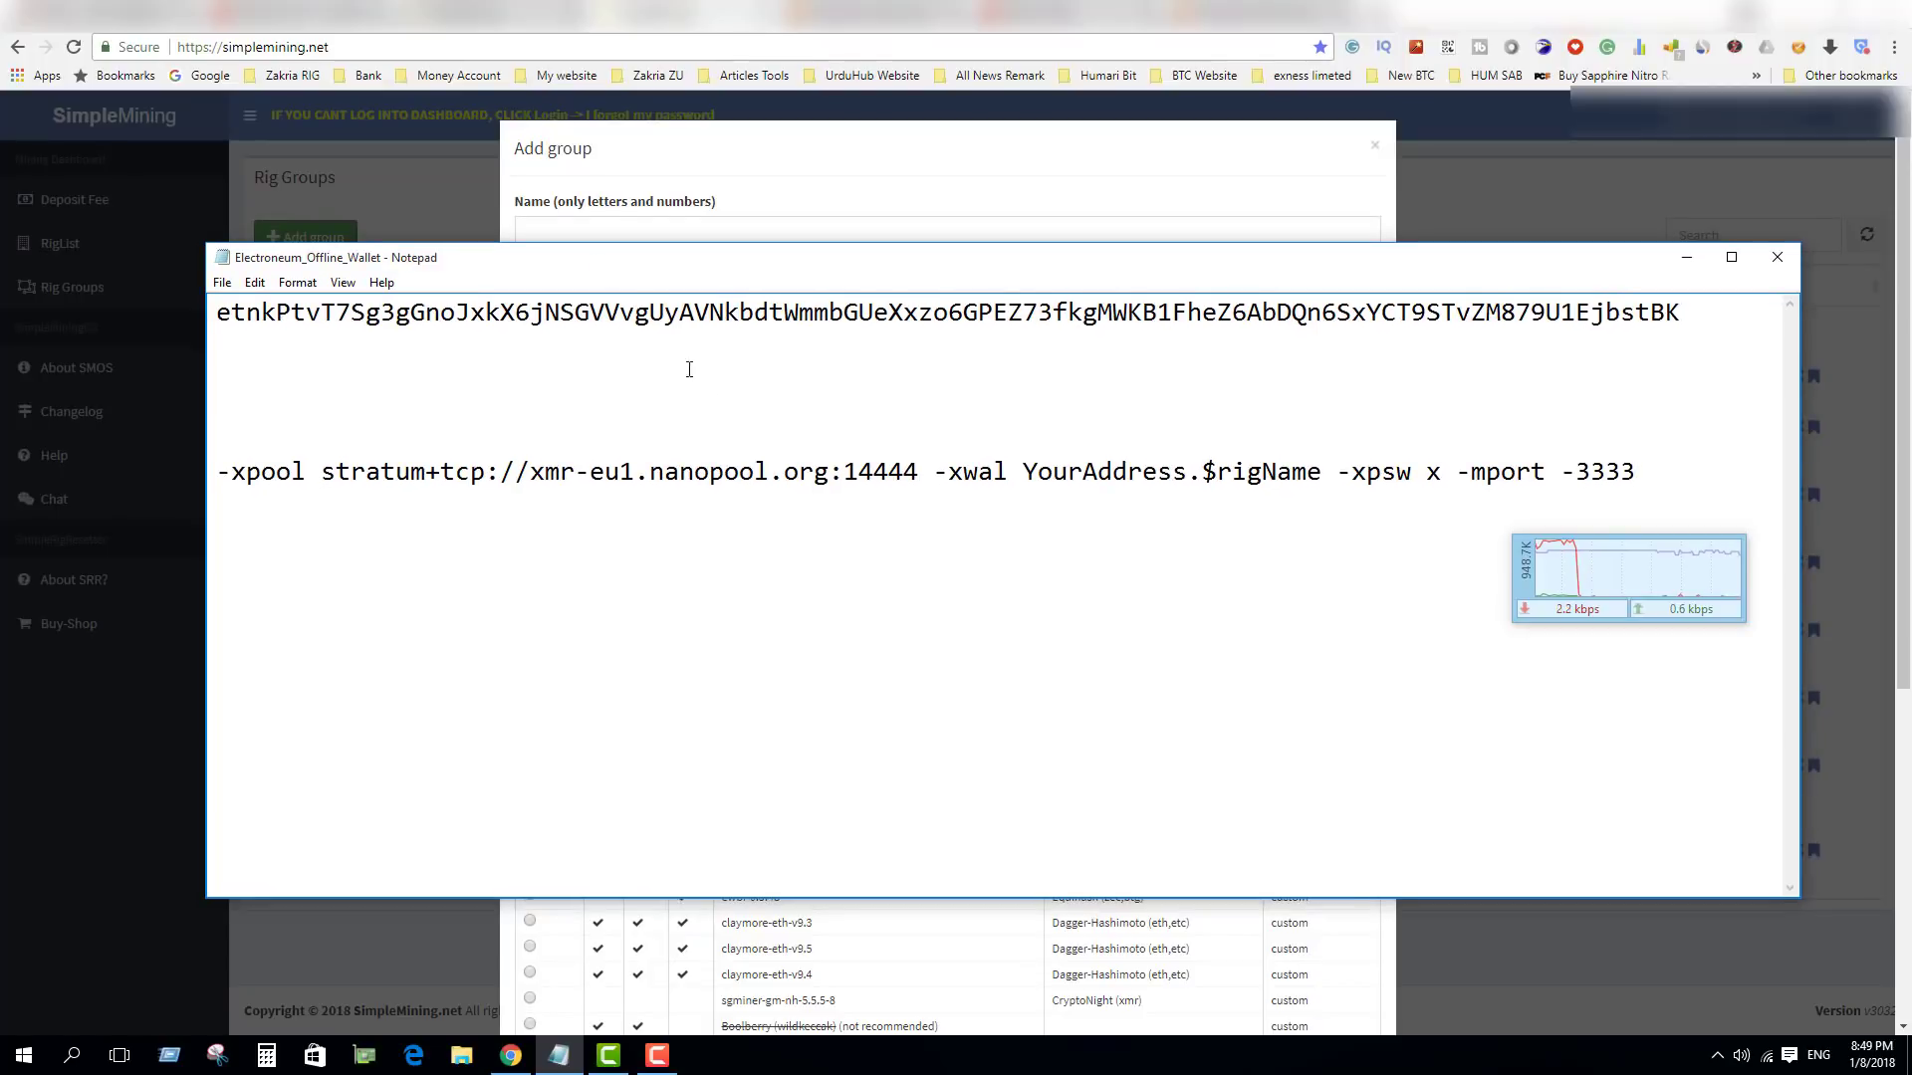
- Select the host xmr-eu1.nanopool.org in the Notepad options string, and switch to the browser to open nanopool.org
drag(828, 474, 532, 474)
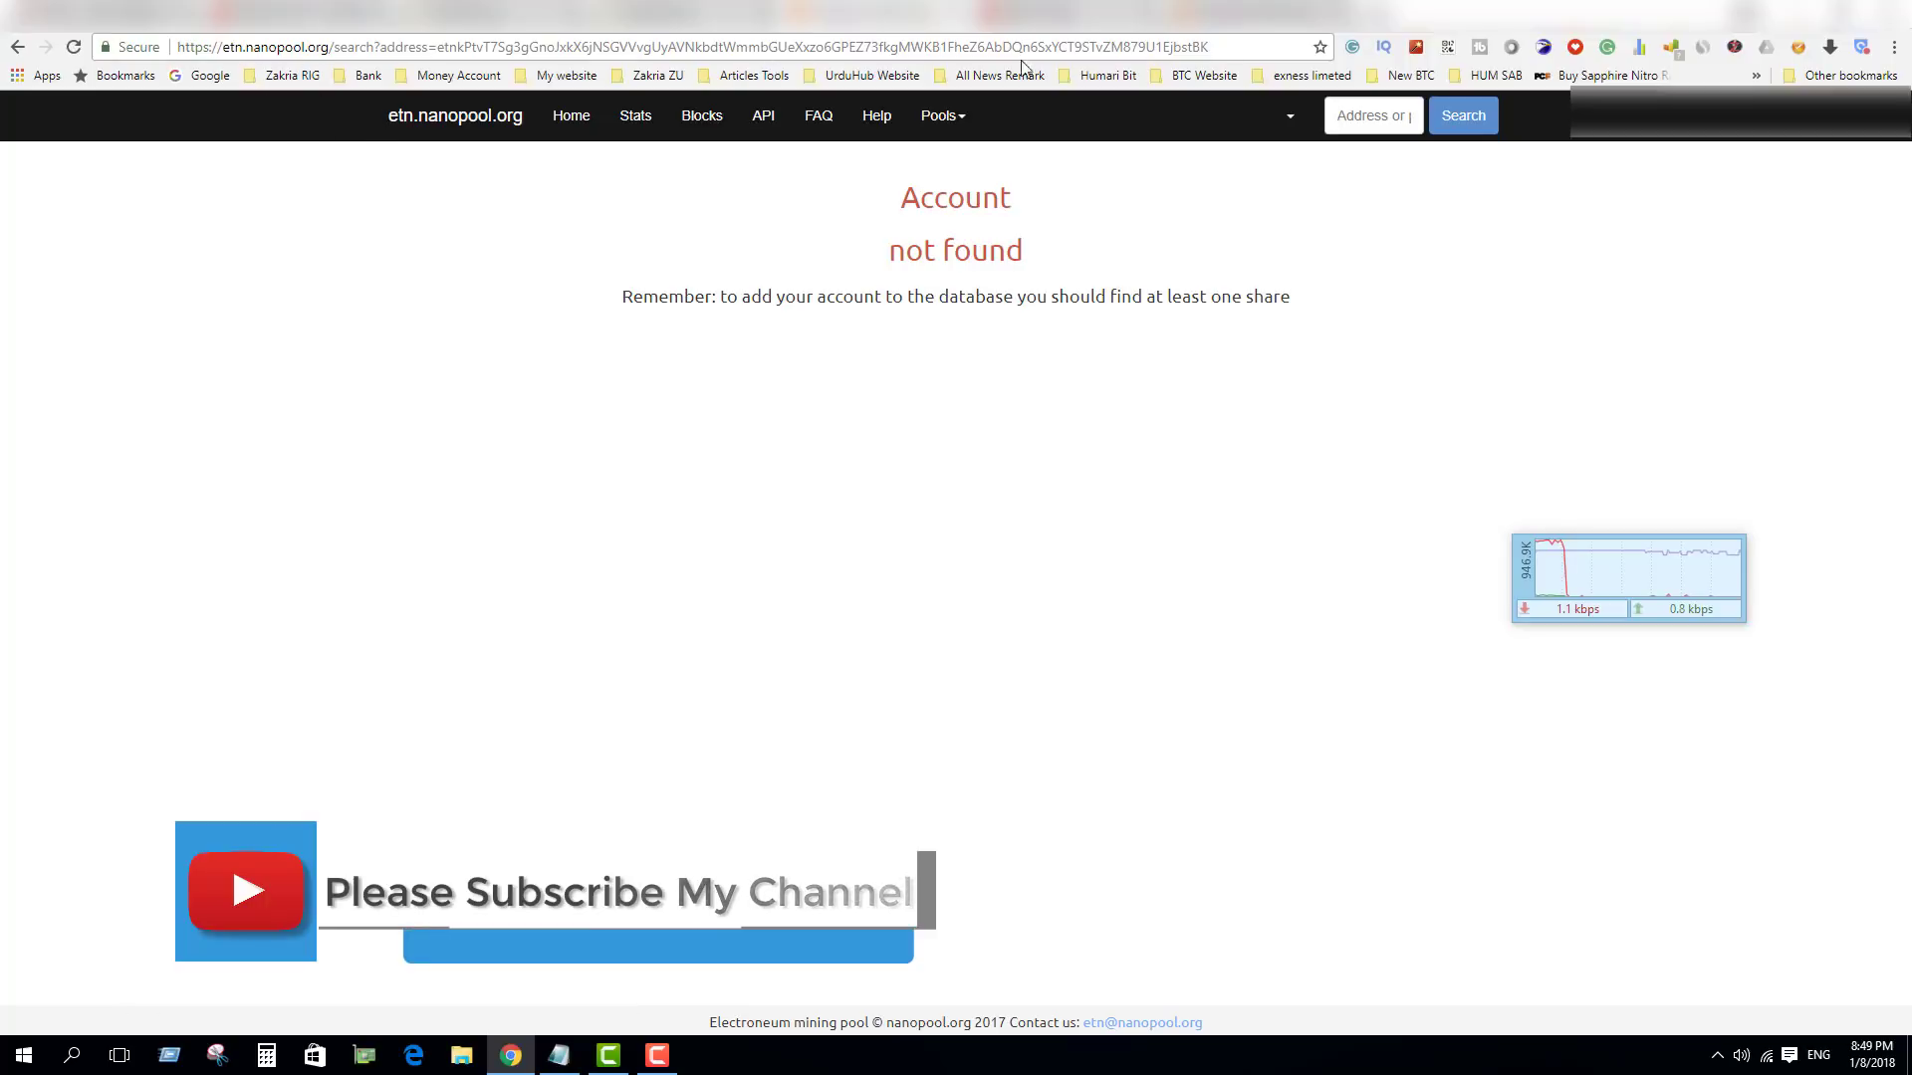
click(1194, 46)
double_click(1185, 47)
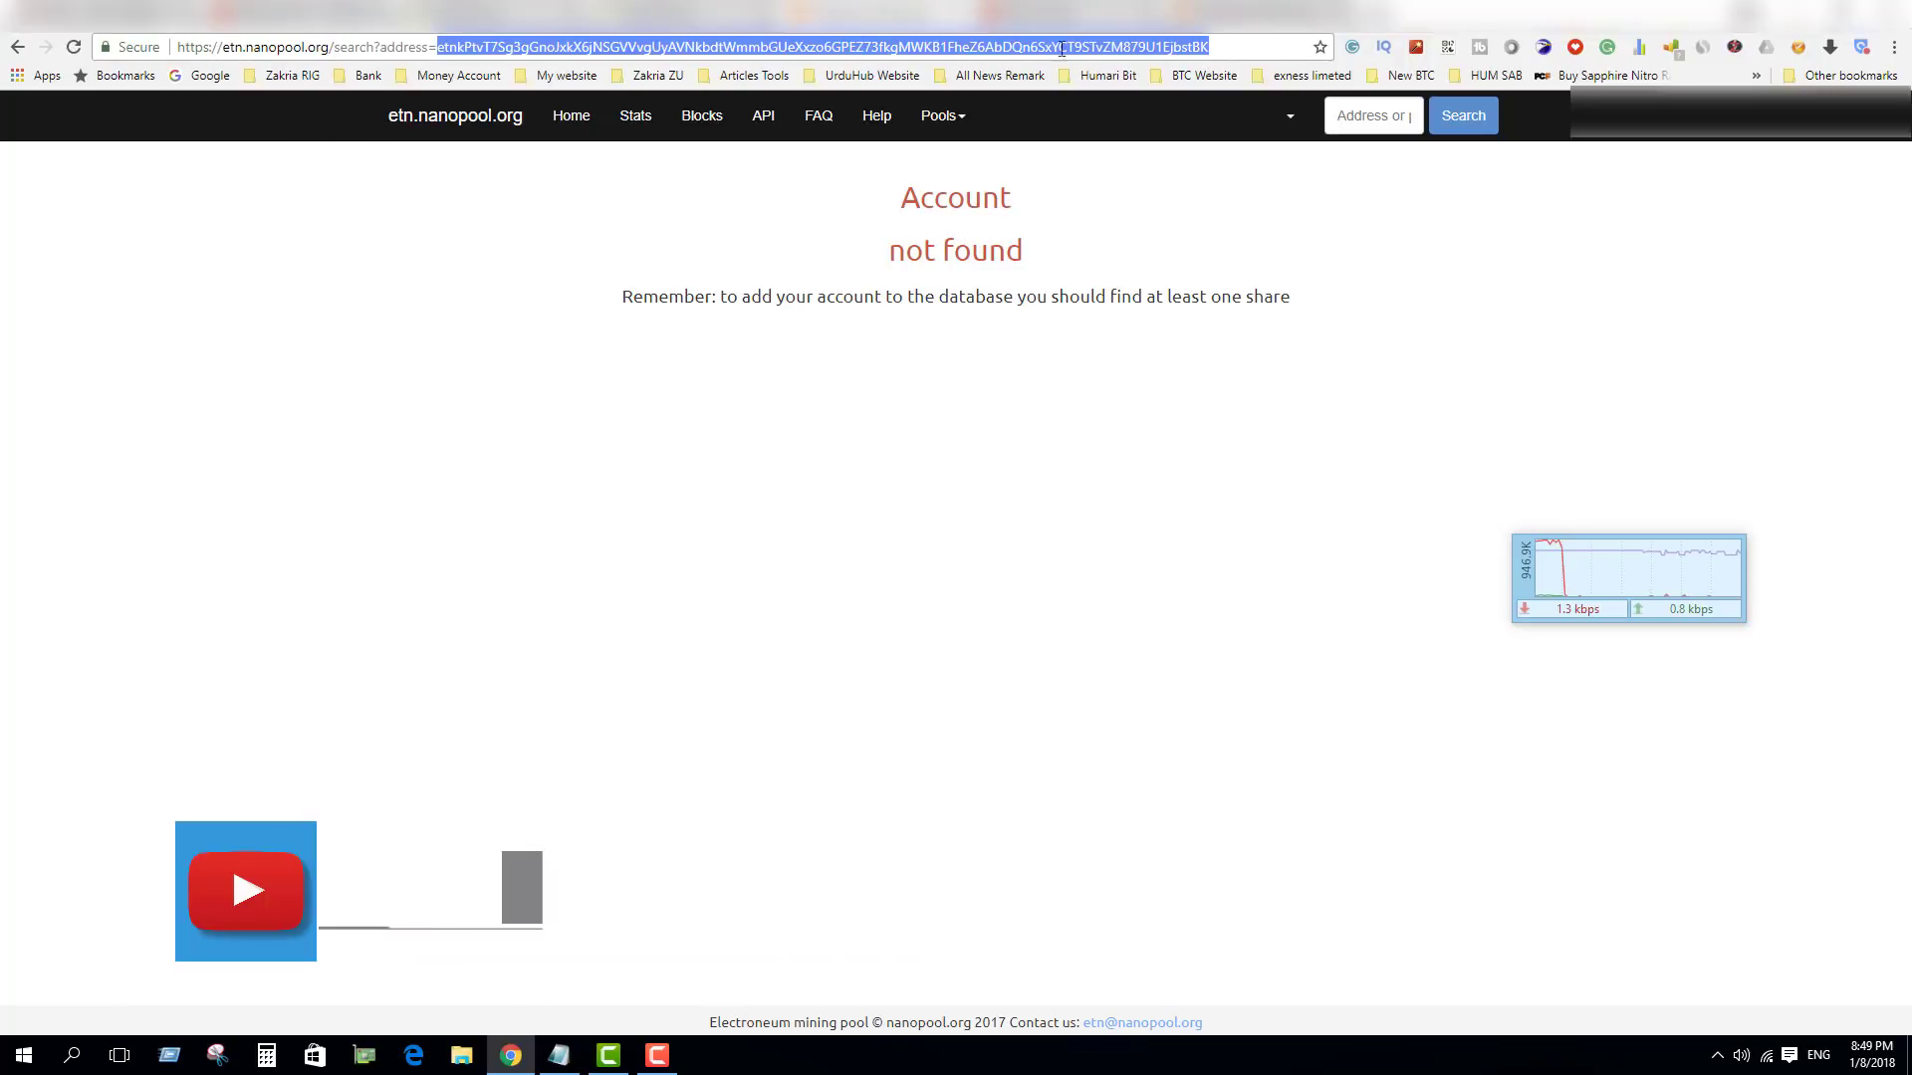
key(BackSpace)
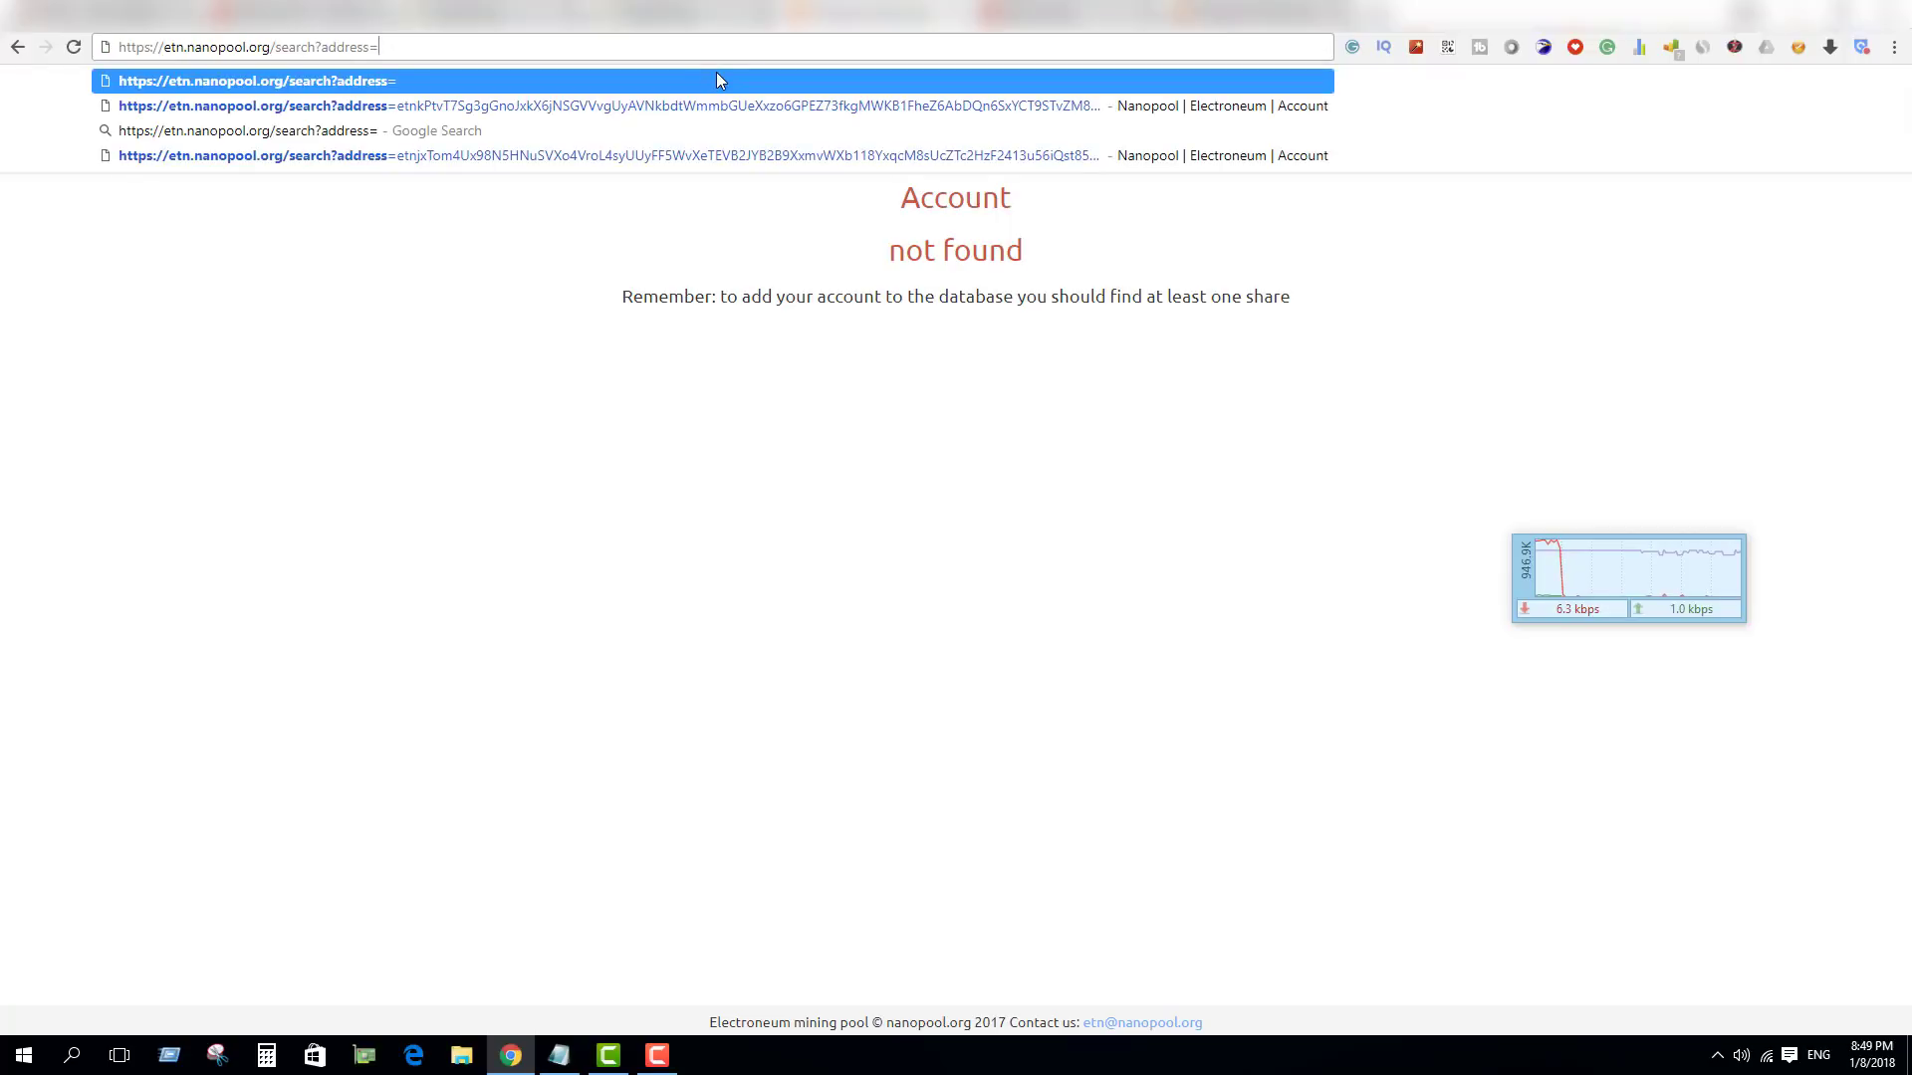
key(BackSpace)
key(BackSpace)
key(BackSpace)
key(BackSpace)
key(BackSpace)
key(BackSpace)
key(BackSpace)
key(BackSpace)
key(BackSpace)
key(BackSpace)
key(BackSpace)
key(BackSpace)
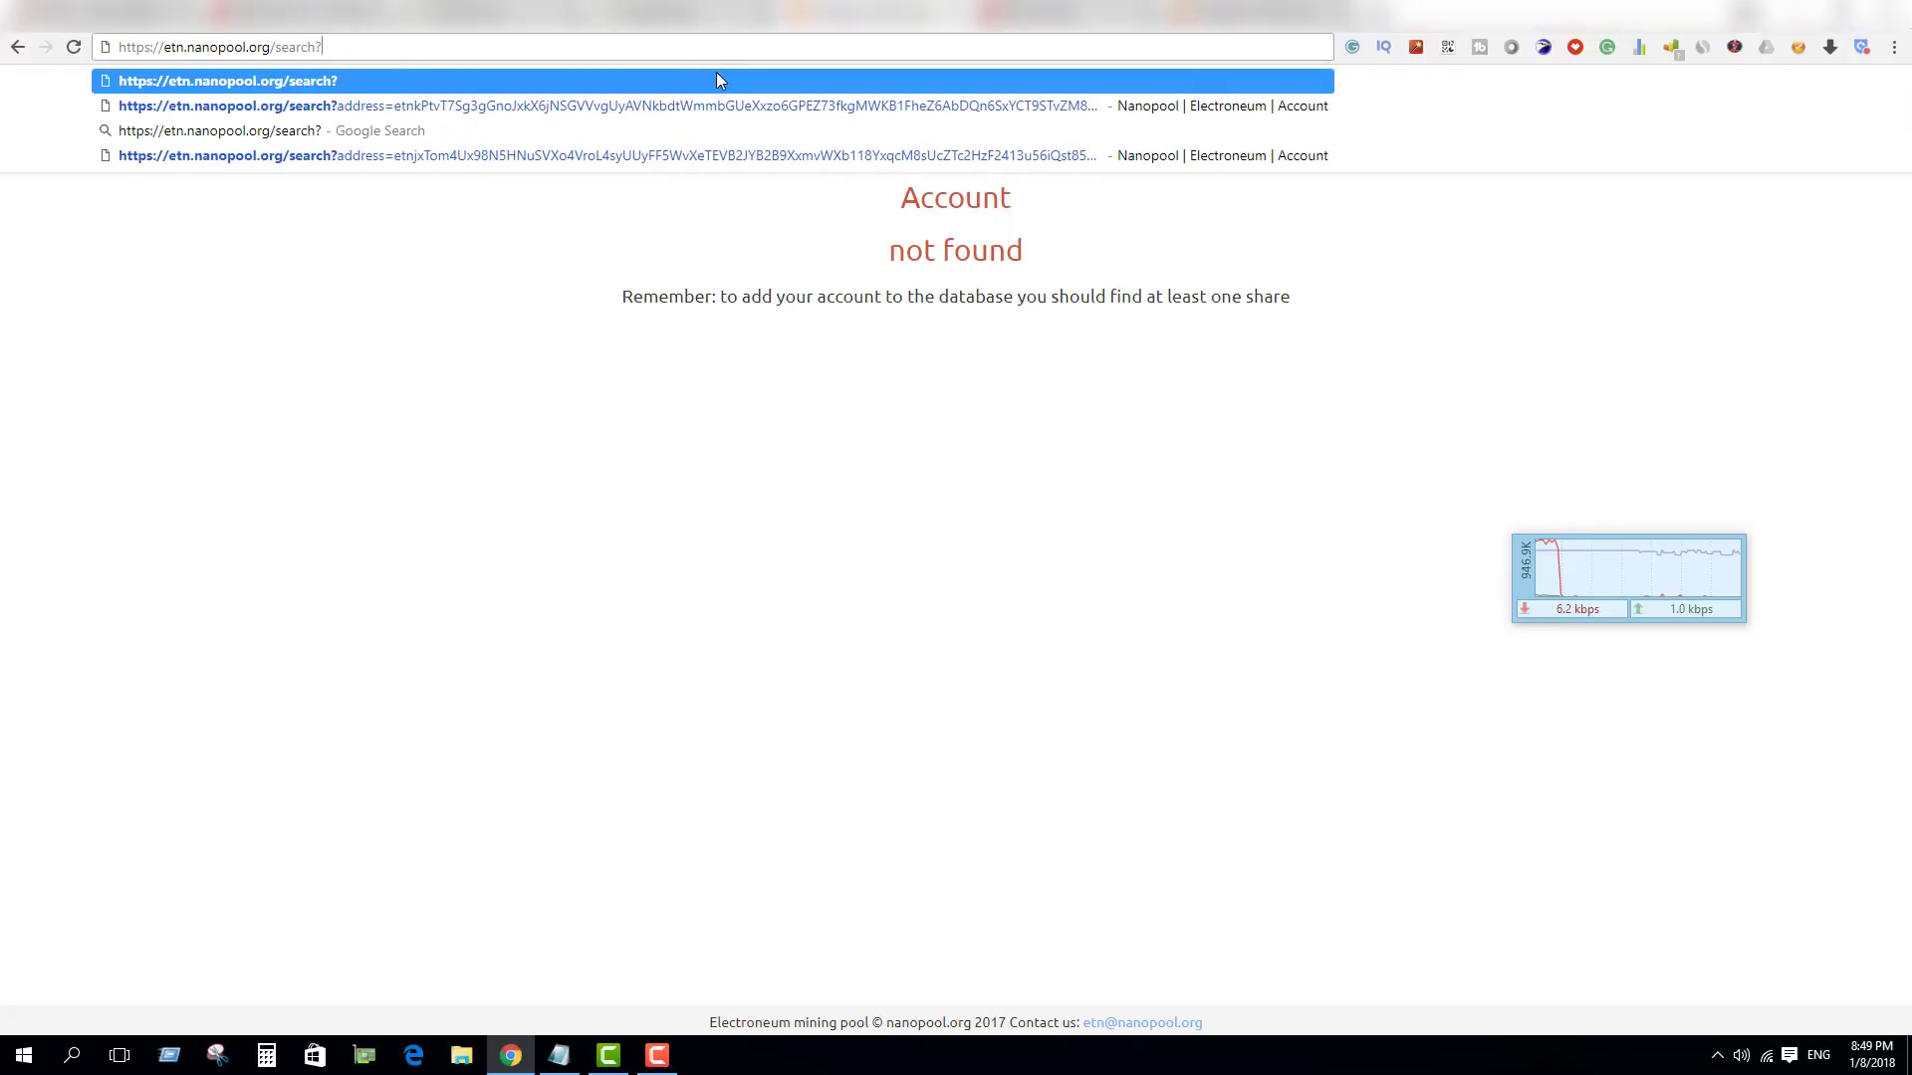
key(BackSpace)
key(BackSpace)
key(BackSpace)
key(BackSpace)
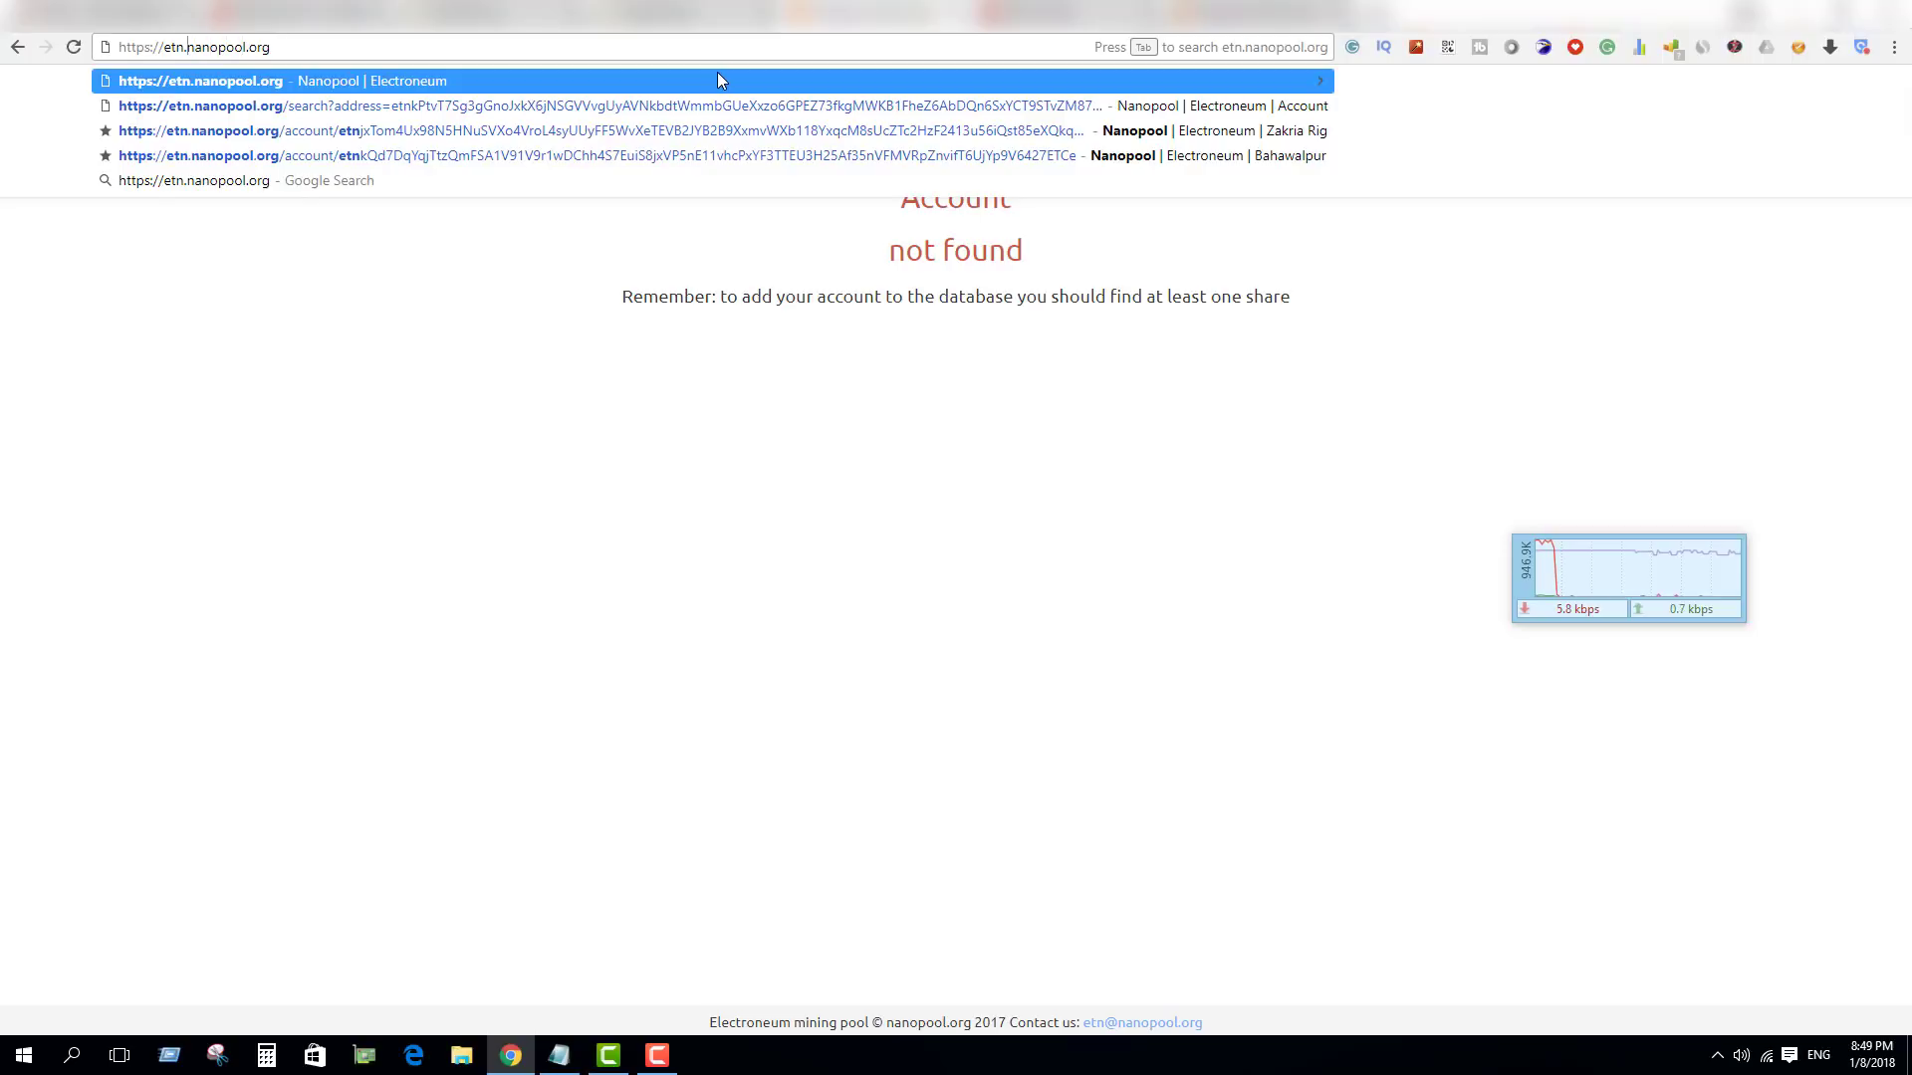
key(BackSpace)
key(BackSpace)
key(BackSpace)
key(BackSpace)
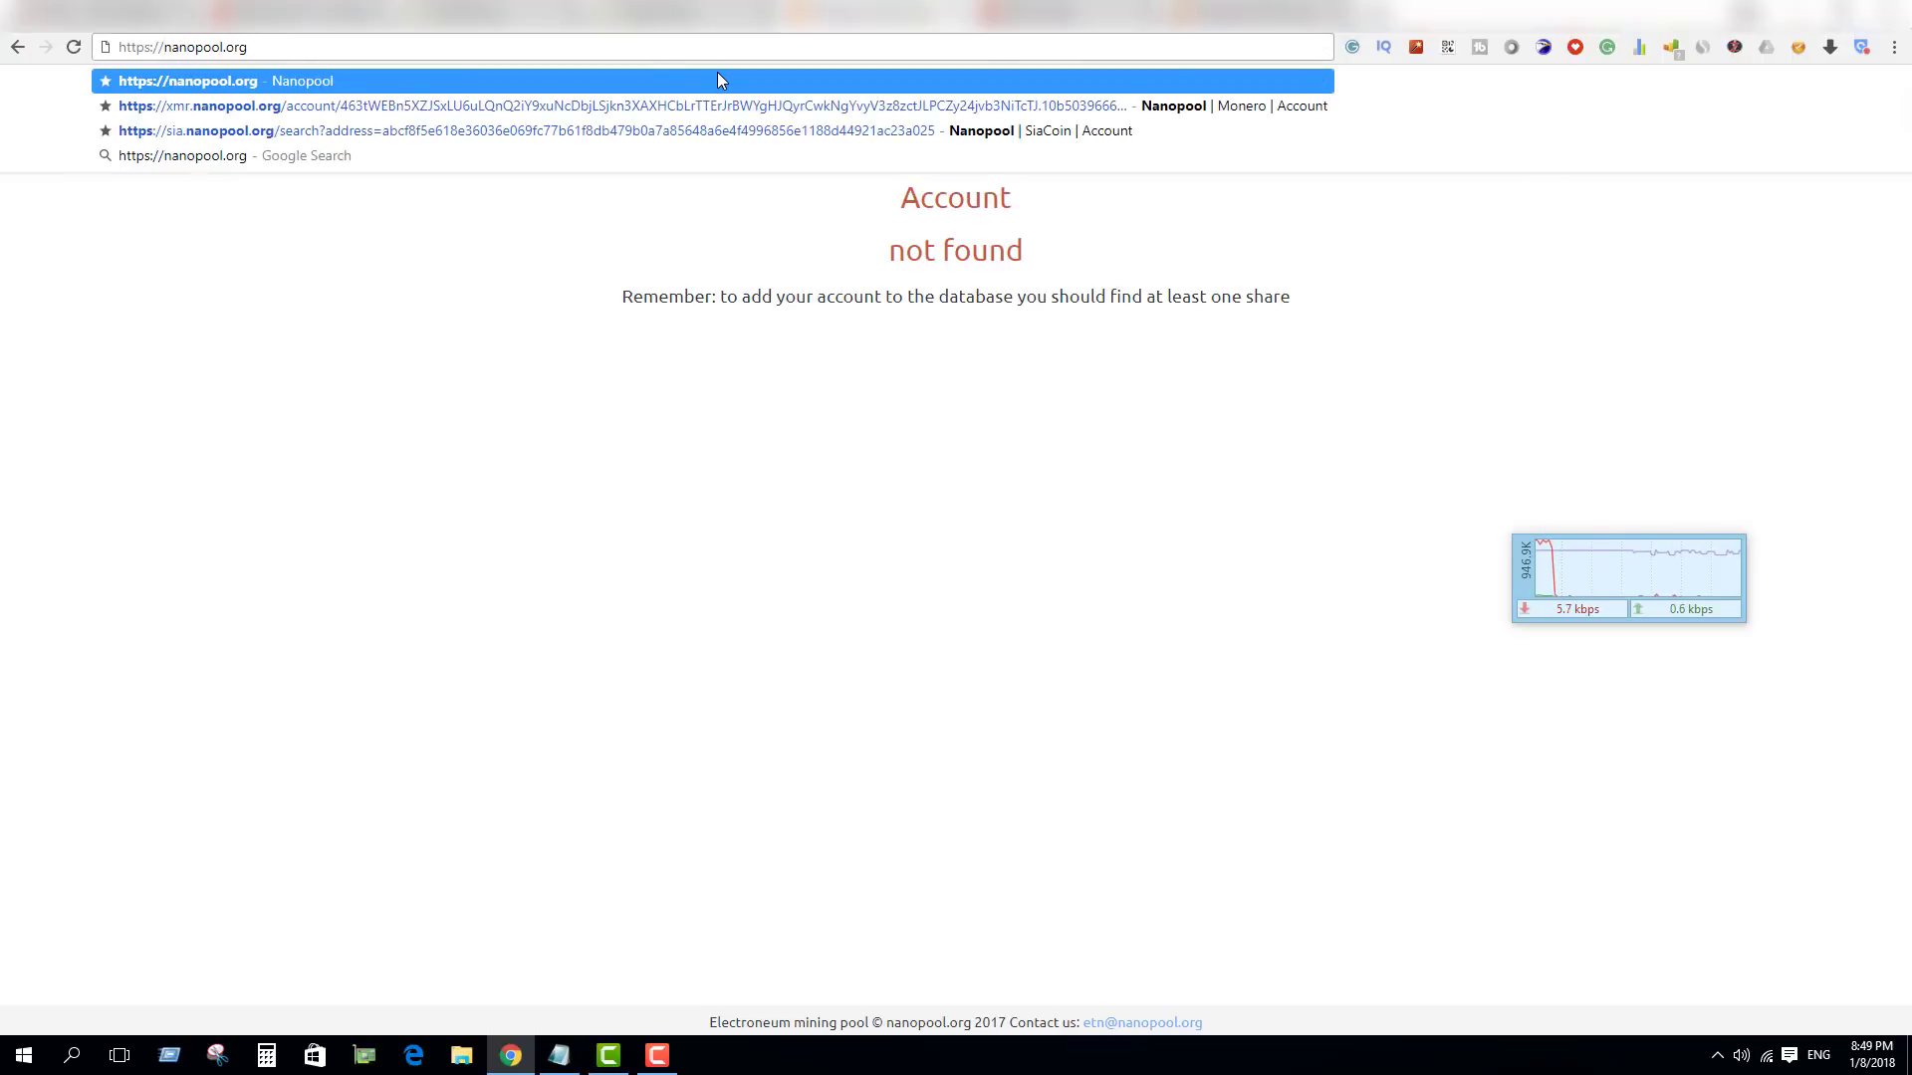
key(Return)
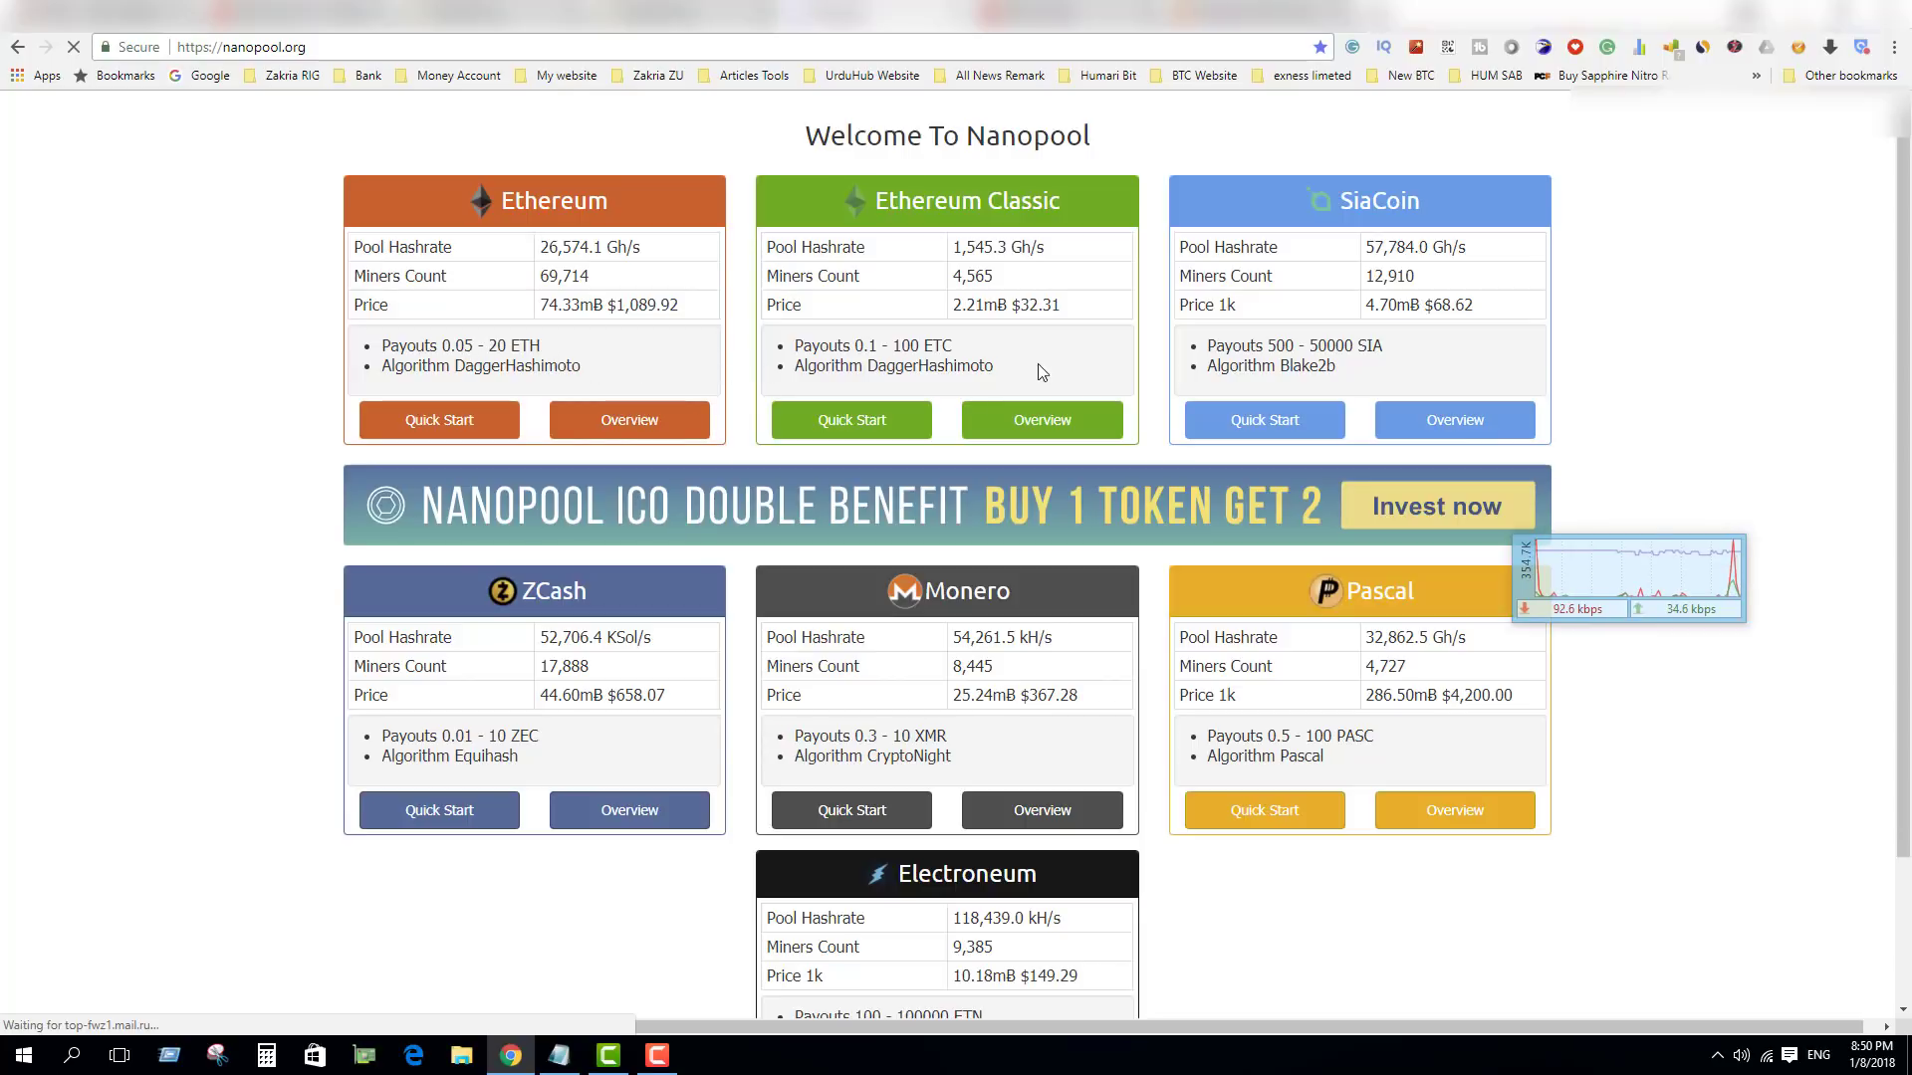
- Examine the algorithm listed for each coin on Nanopool, comparing Monero and Electroneum
drag(1029, 366, 856, 373)
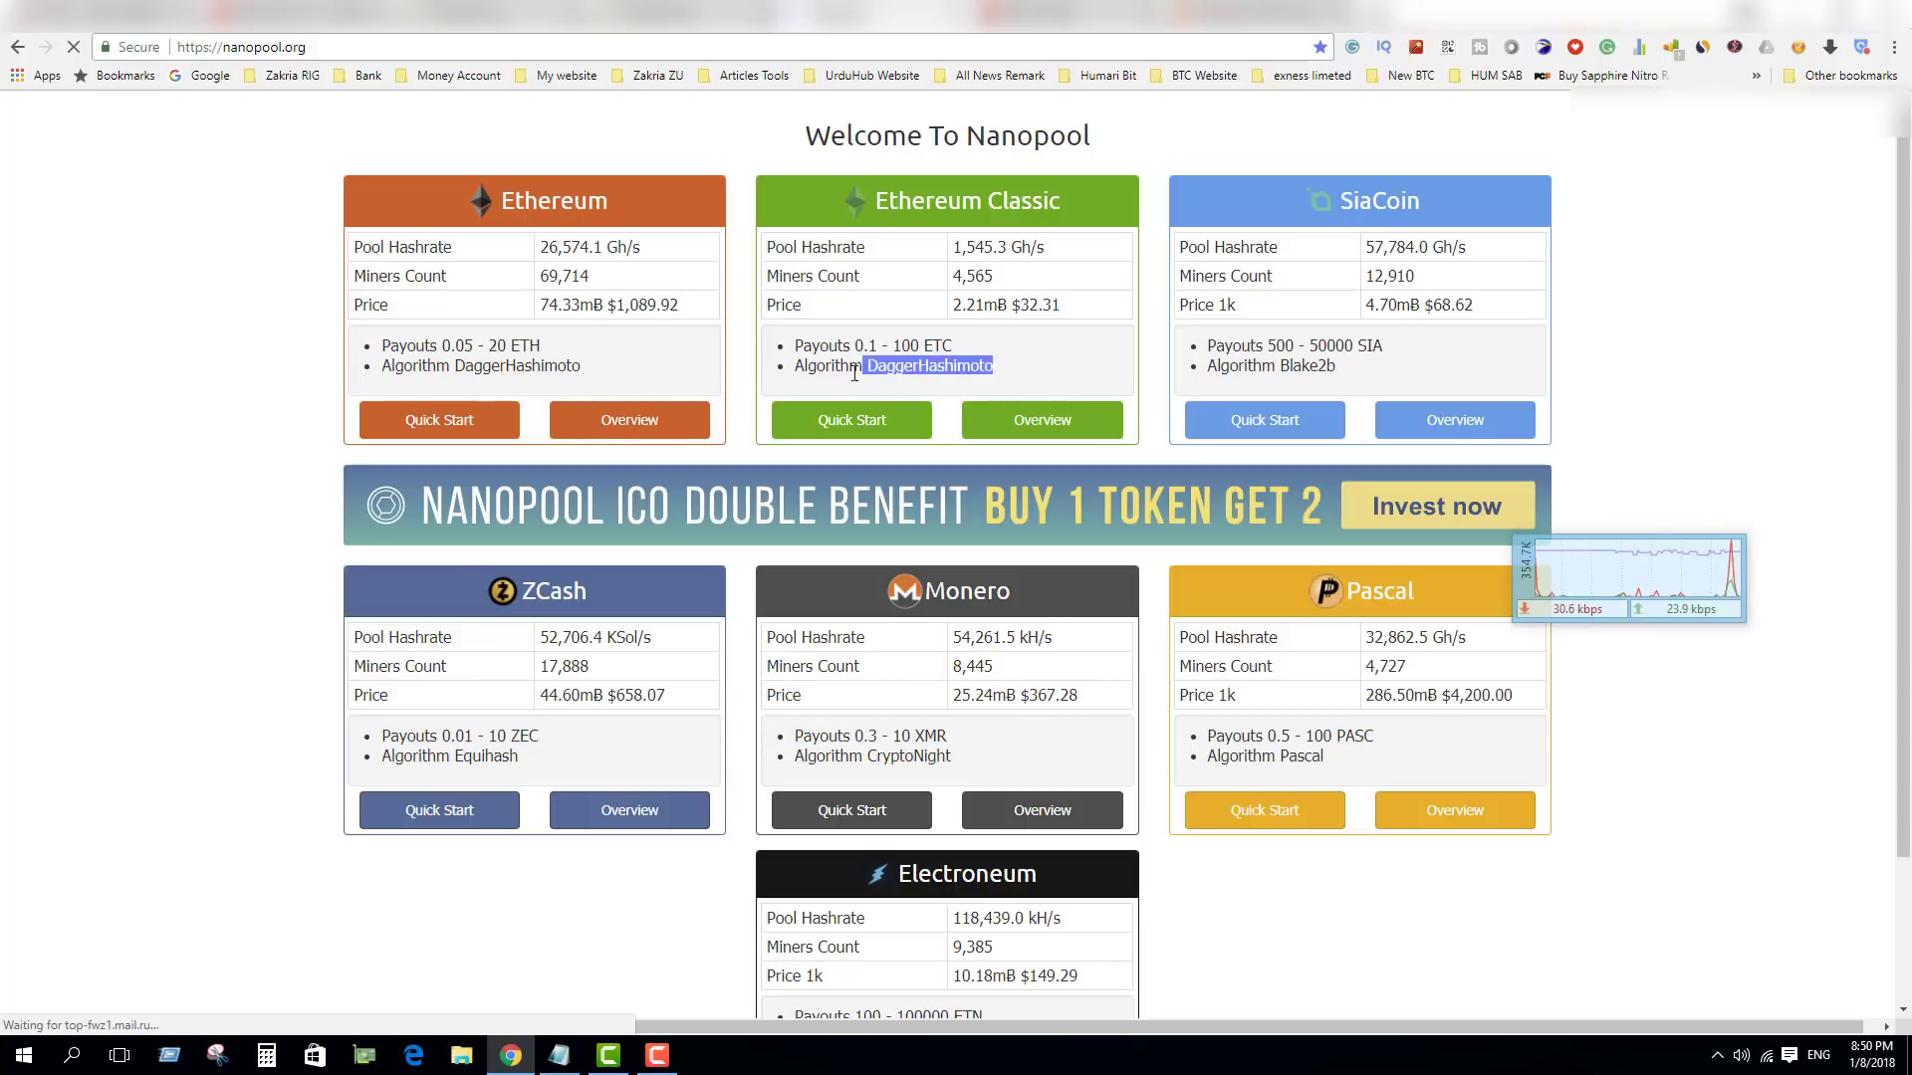
drag(628, 375, 466, 377)
drag(1372, 376, 1275, 366)
drag(1334, 769, 1297, 772)
drag(953, 759, 856, 761)
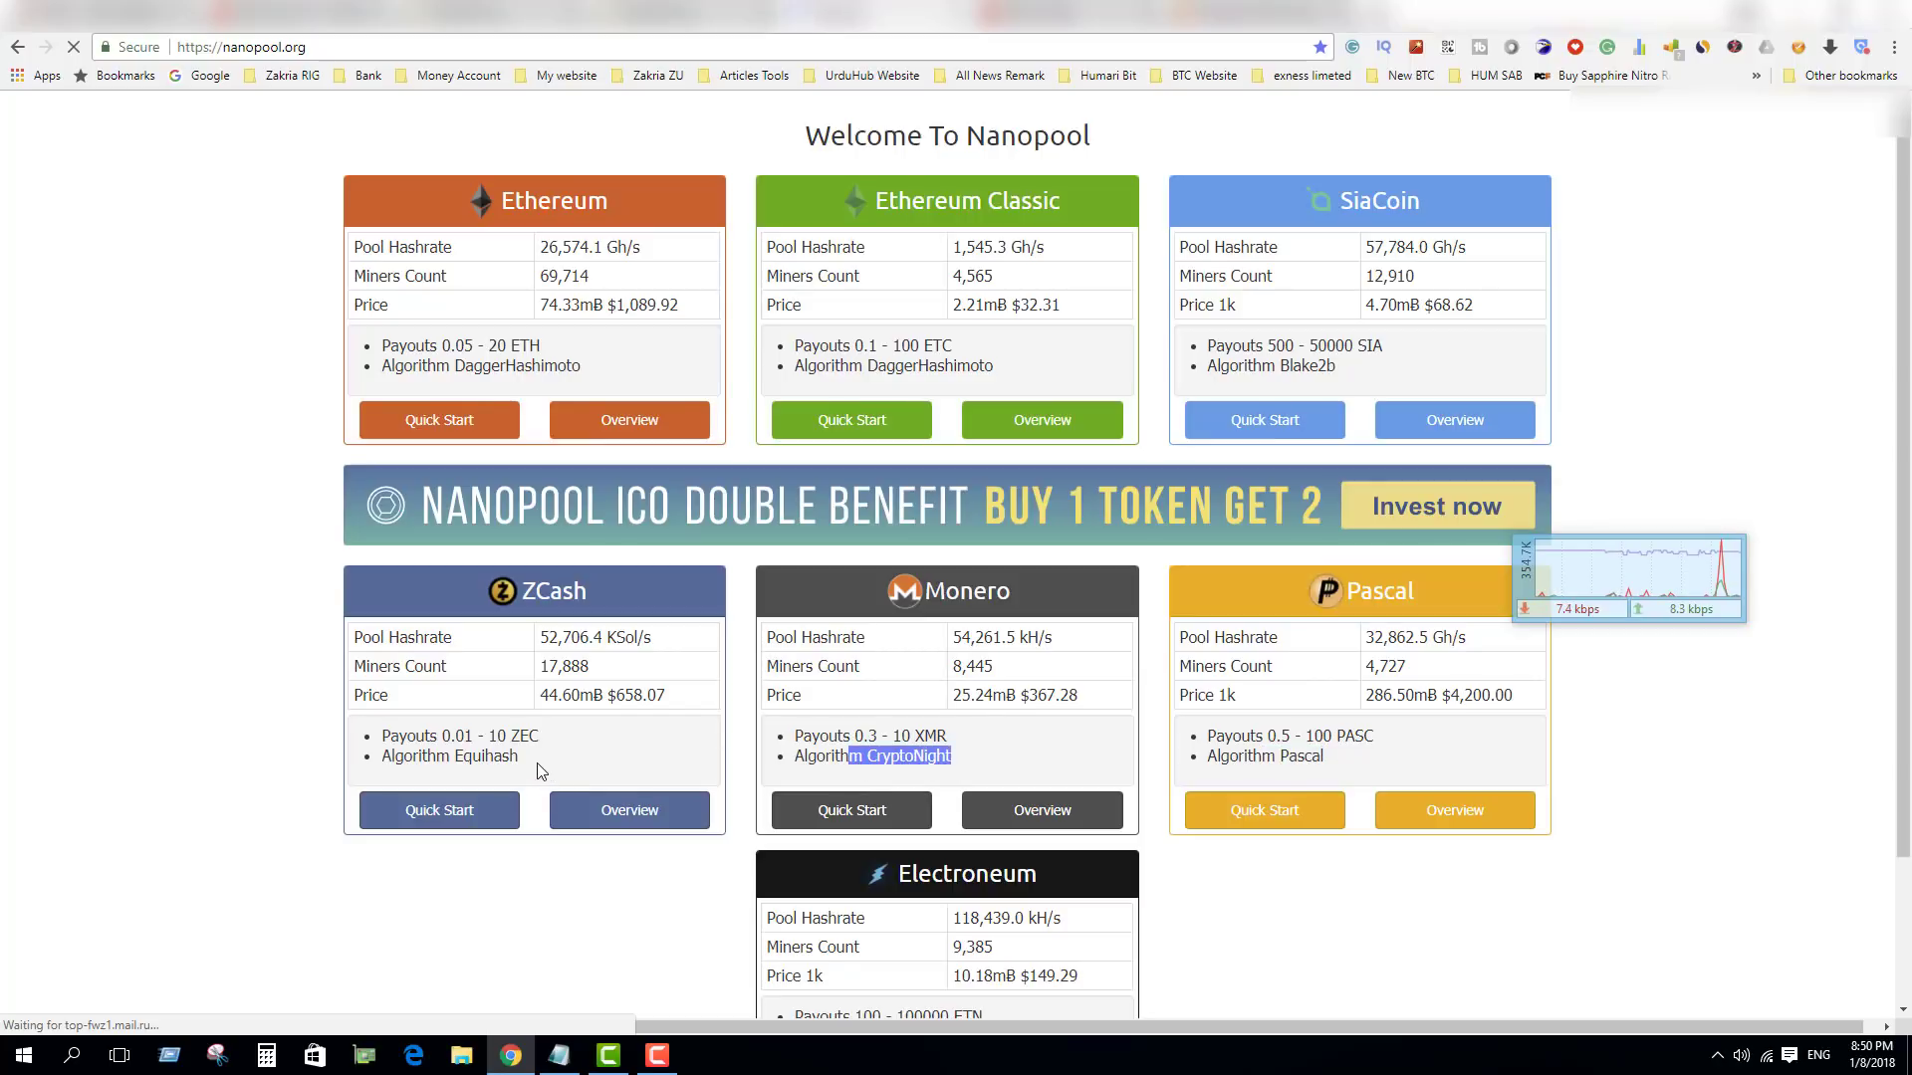
scroll(971, 896, down, 2)
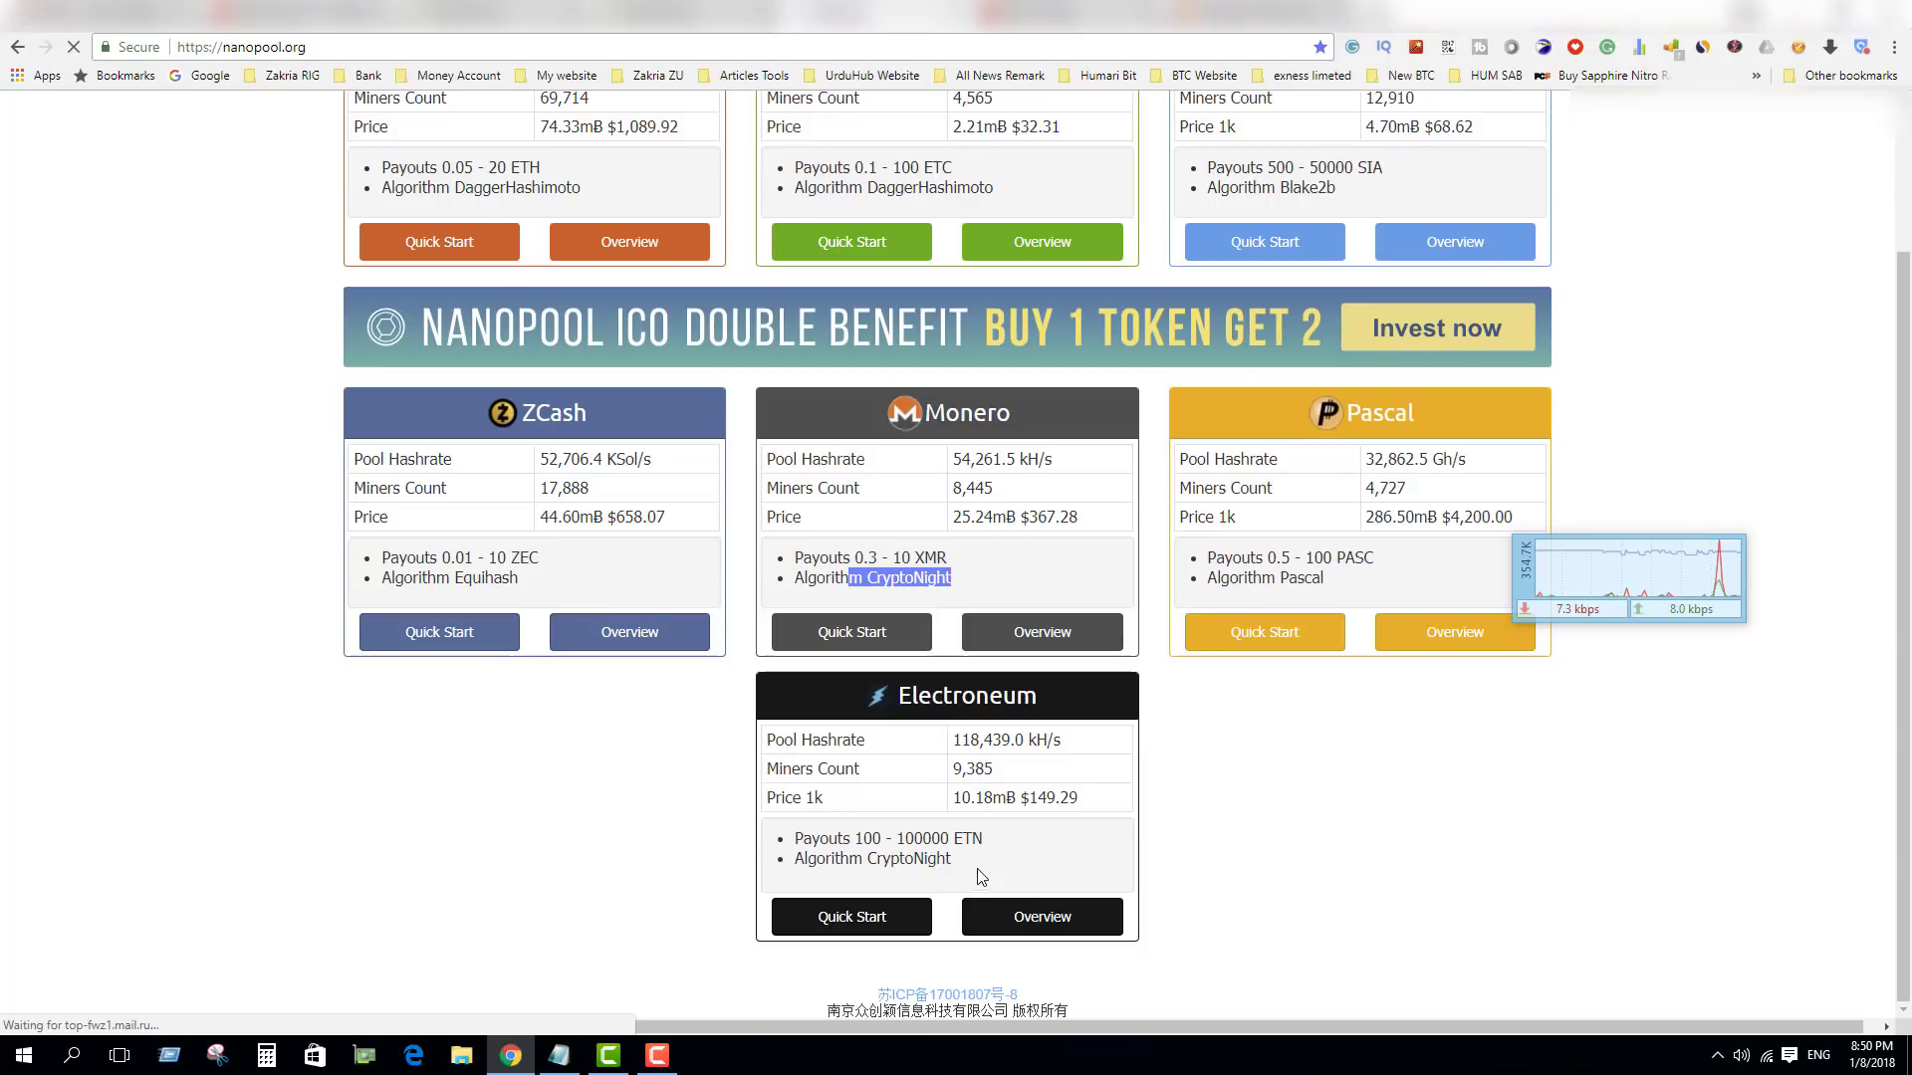
drag(954, 862, 851, 862)
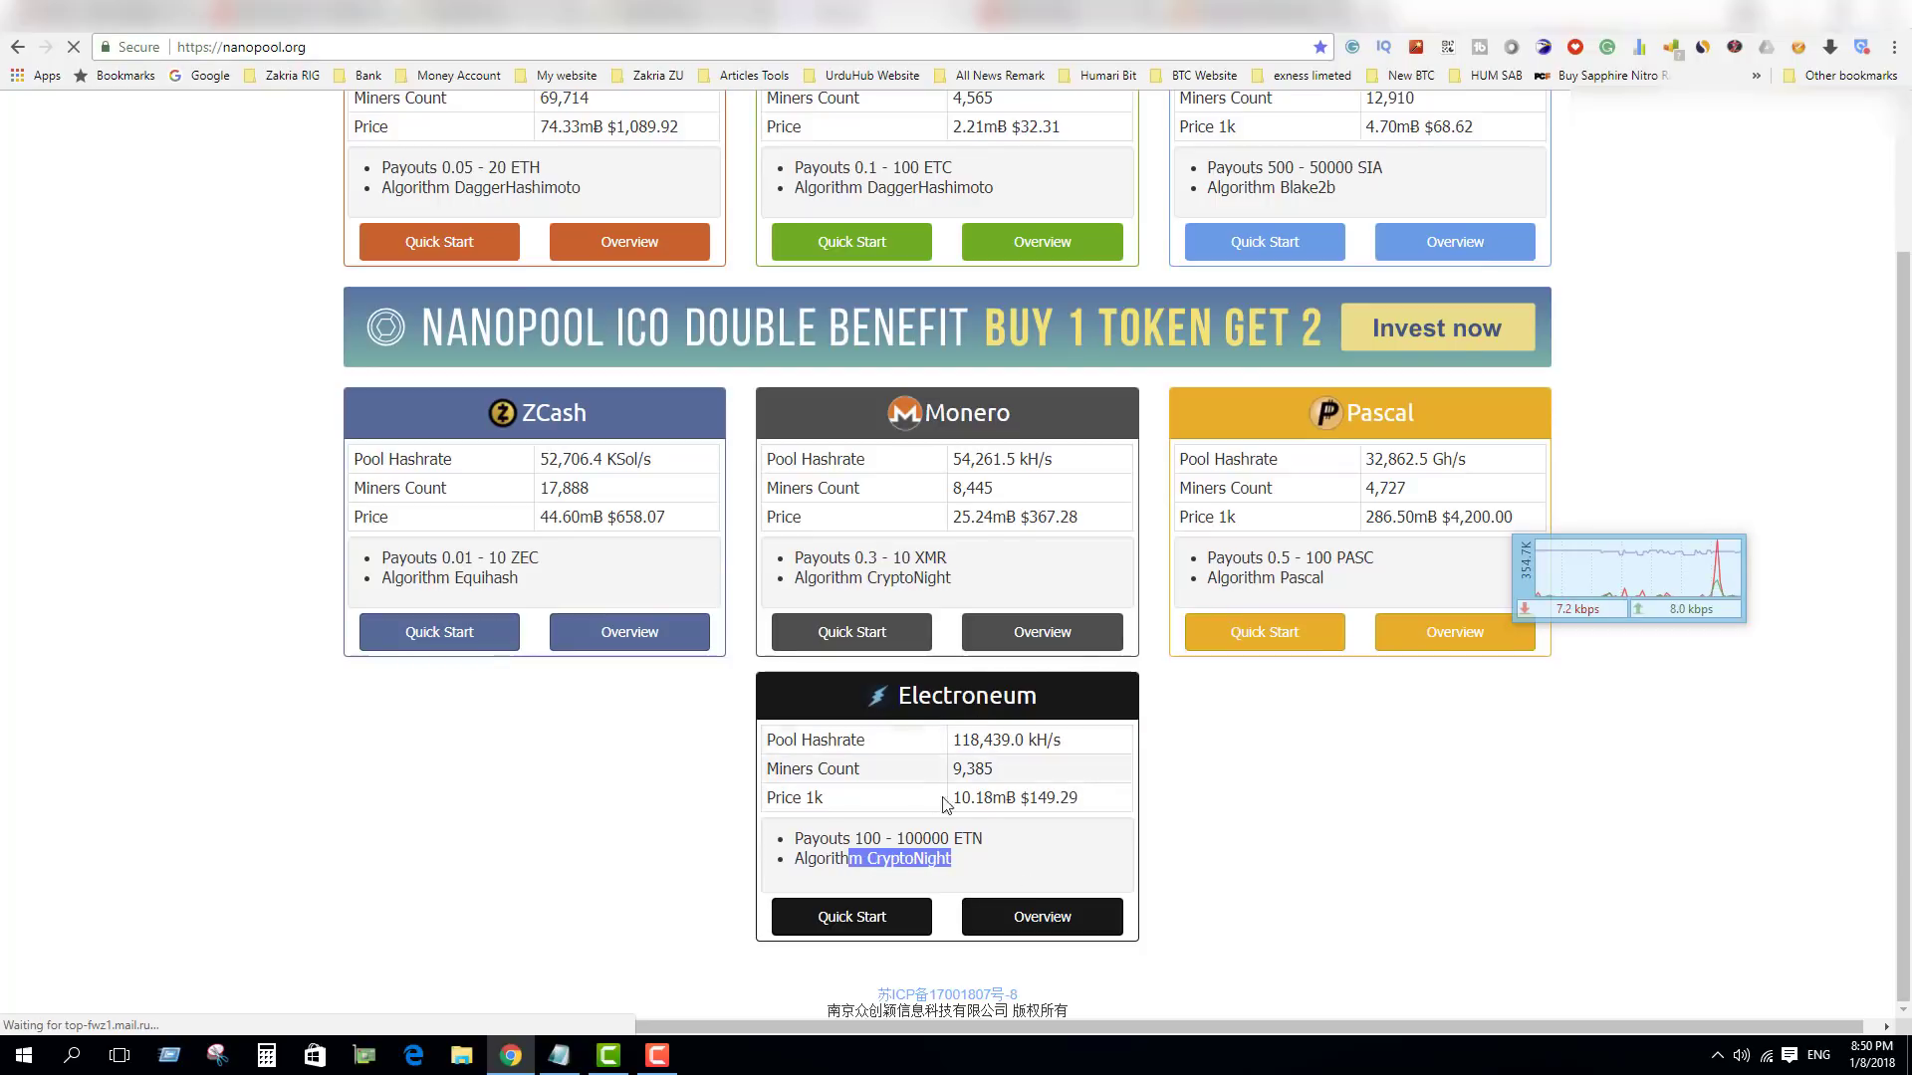
- Open the Electroneum pool's Help page and find the server host table in the pool settings
click(975, 705)
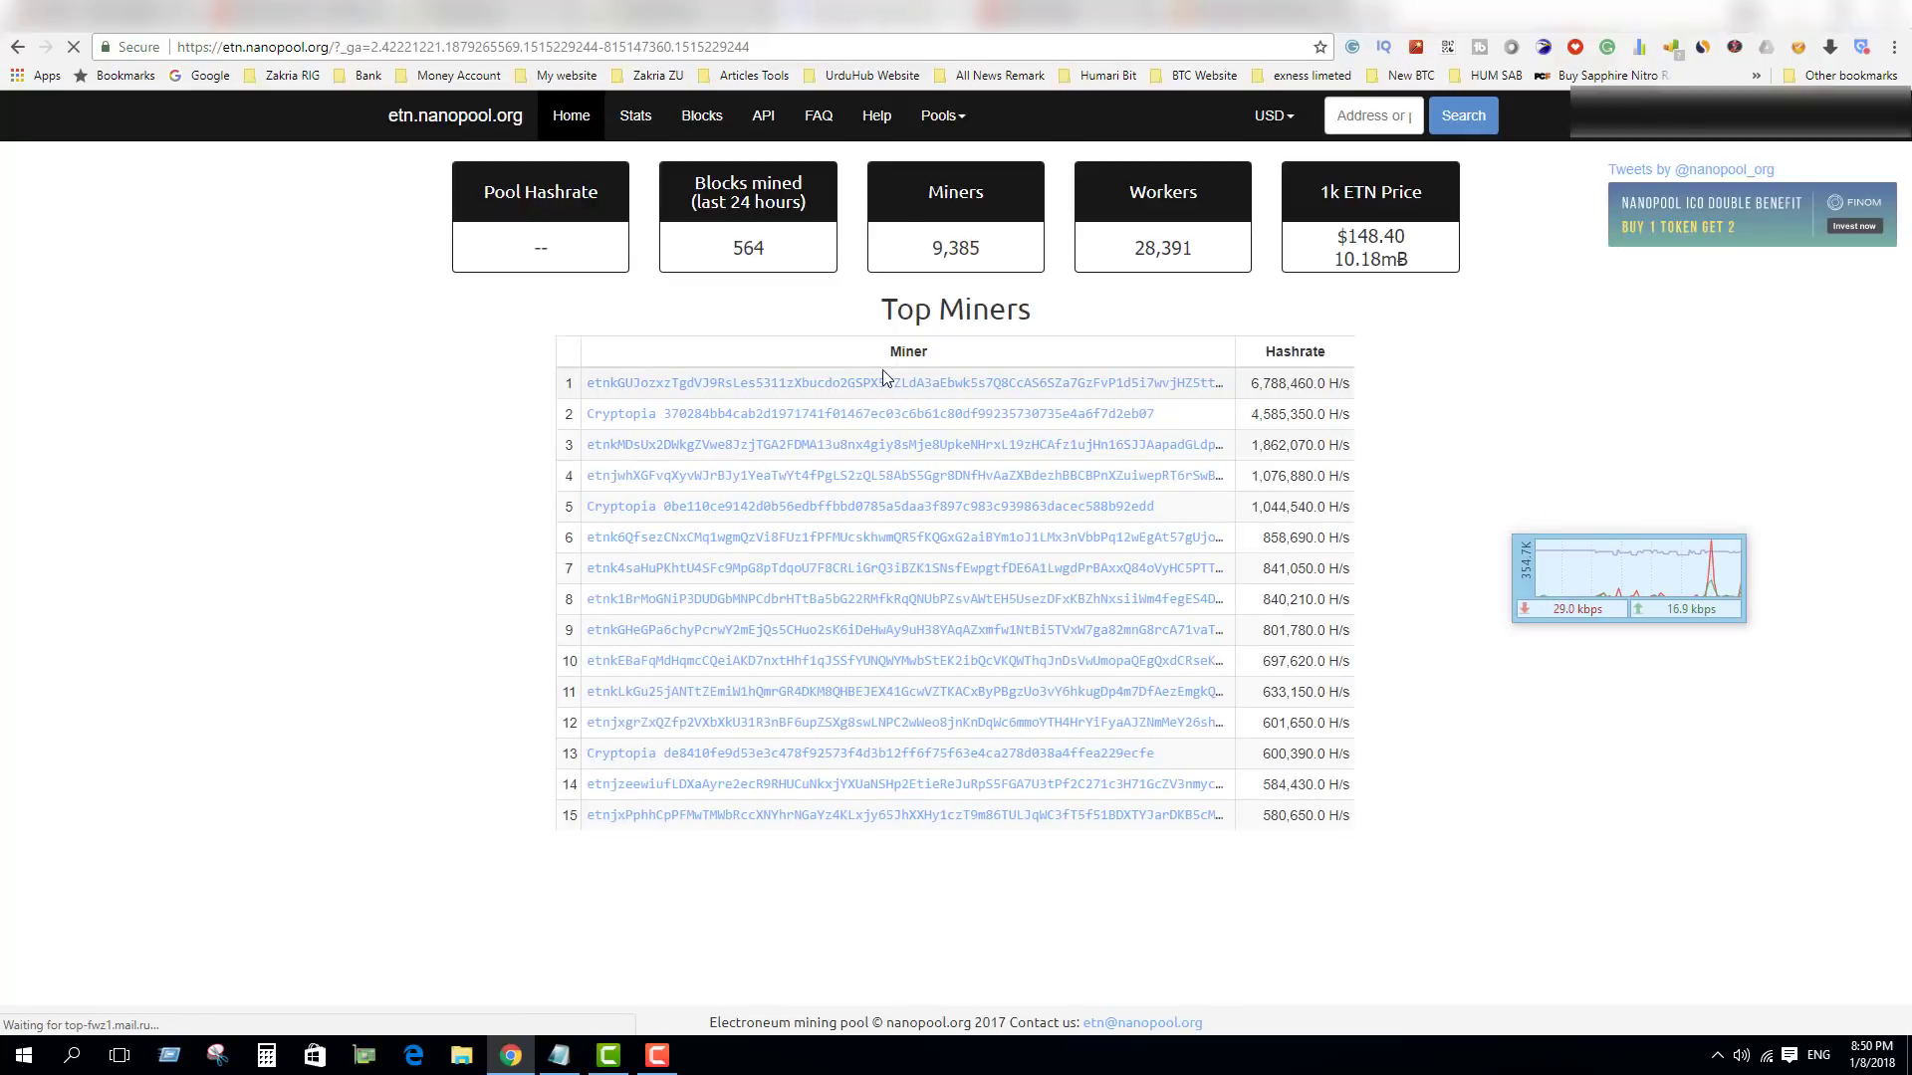
click(884, 124)
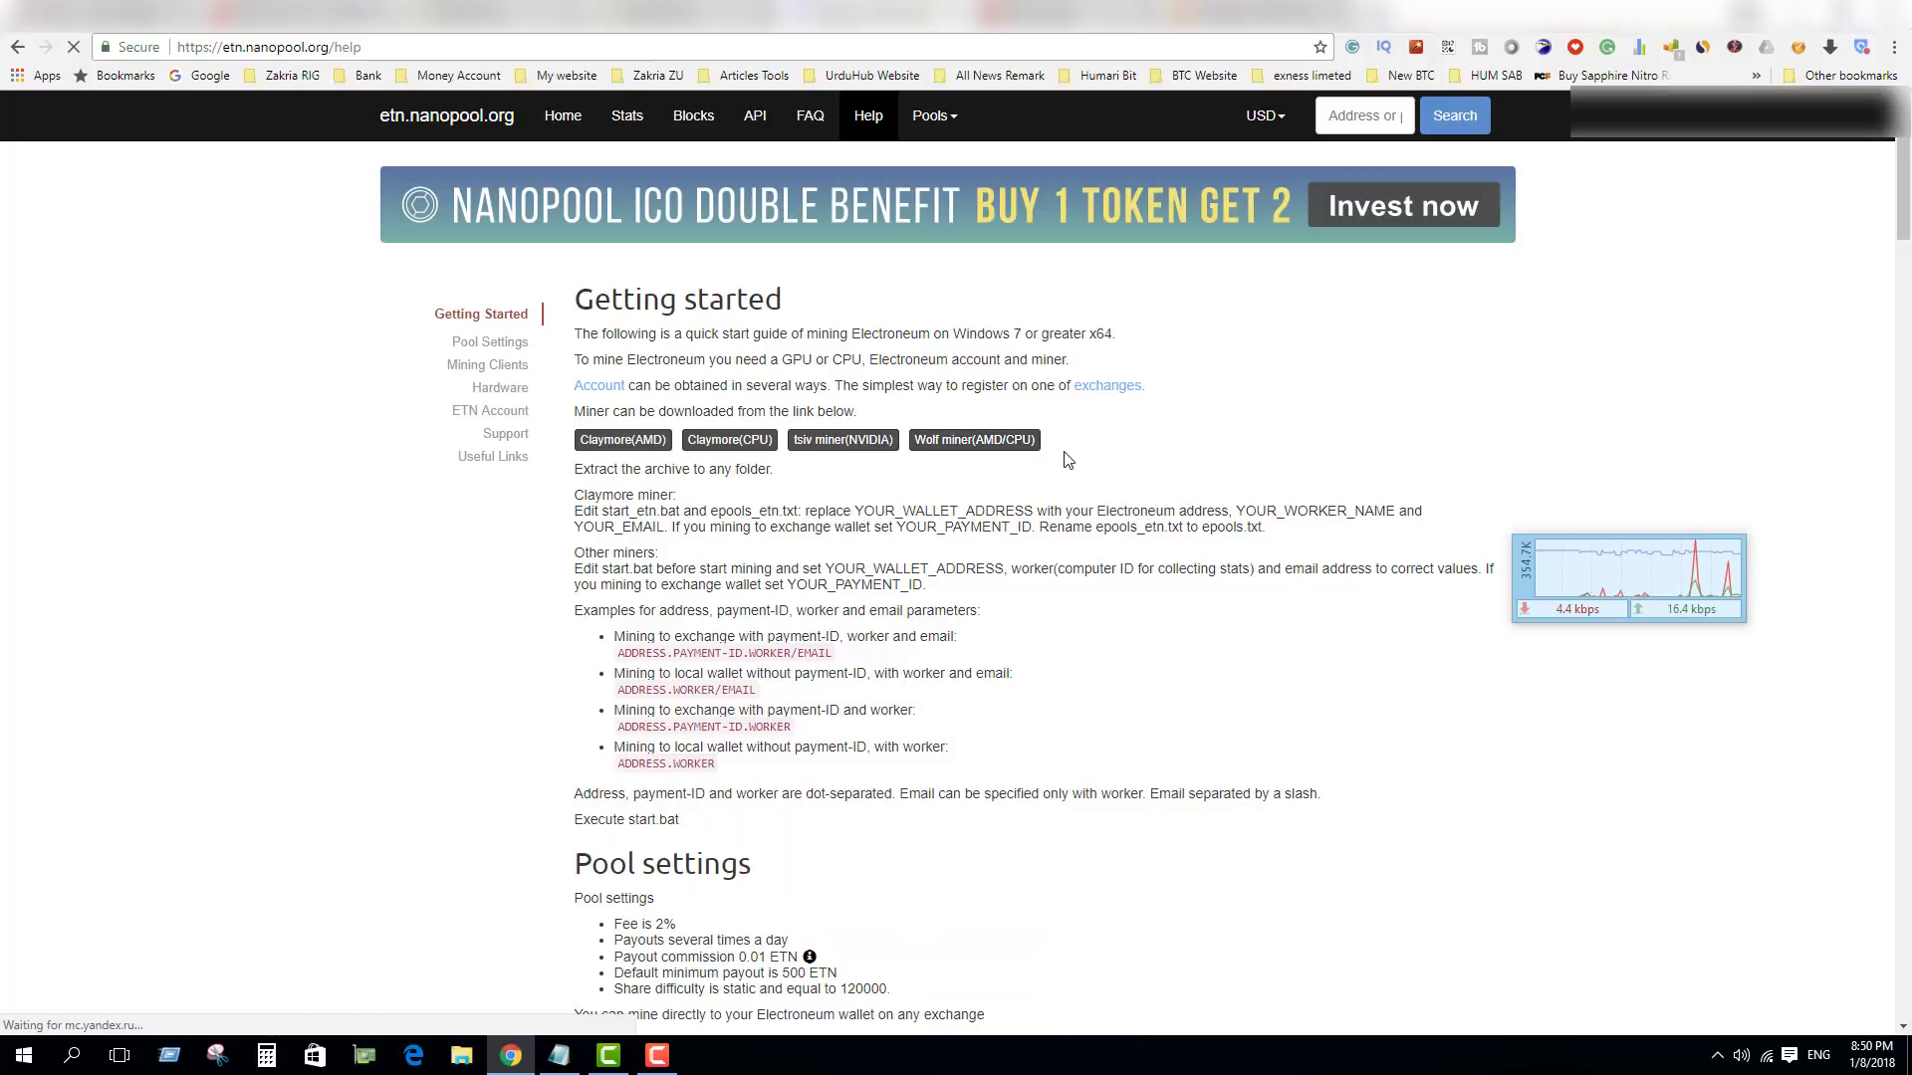
scroll(353, 547, down, 9)
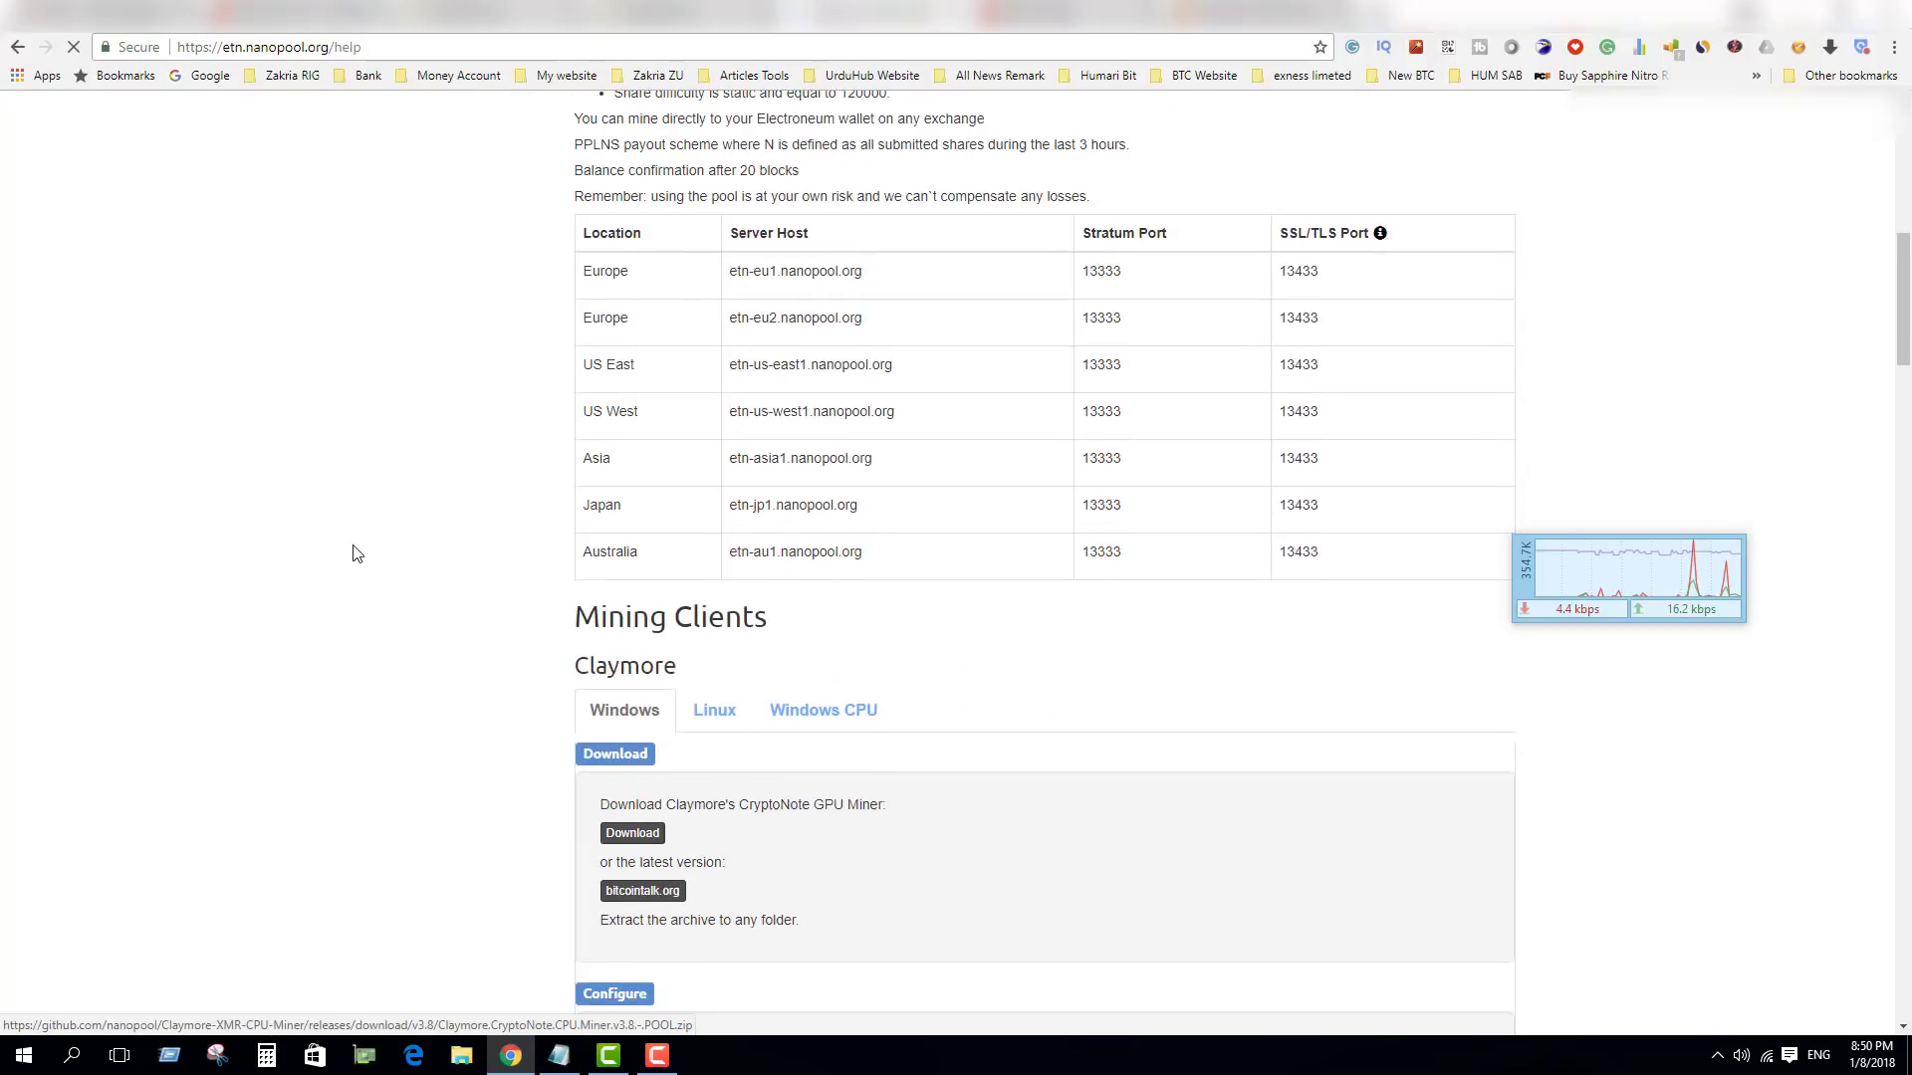
scroll(355, 550, up, 3)
scroll(529, 564, down, 2)
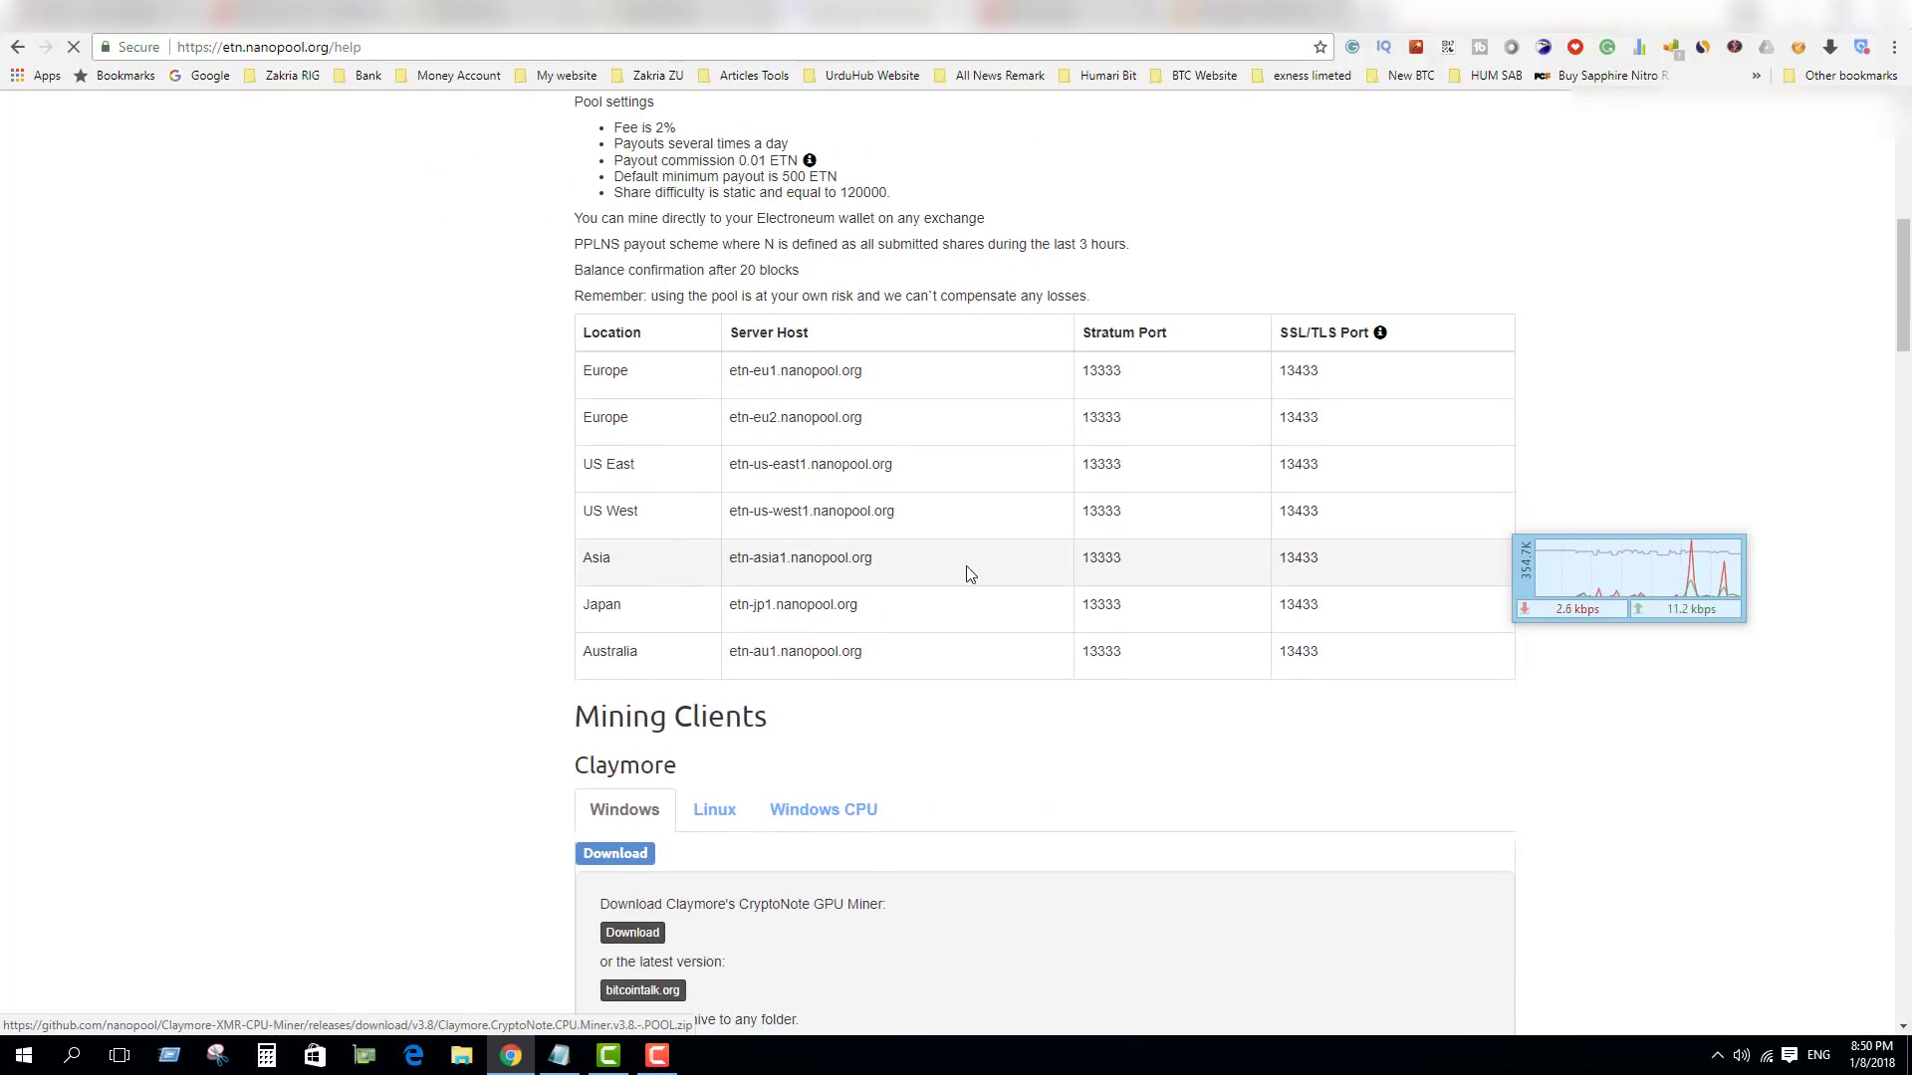
- Copy the Asia server host etn-asia1.nanopool.org and paste it over the selected pool host in Notepad
drag(936, 565, 735, 565)
right_click(737, 560)
click(875, 574)
click(553, 1060)
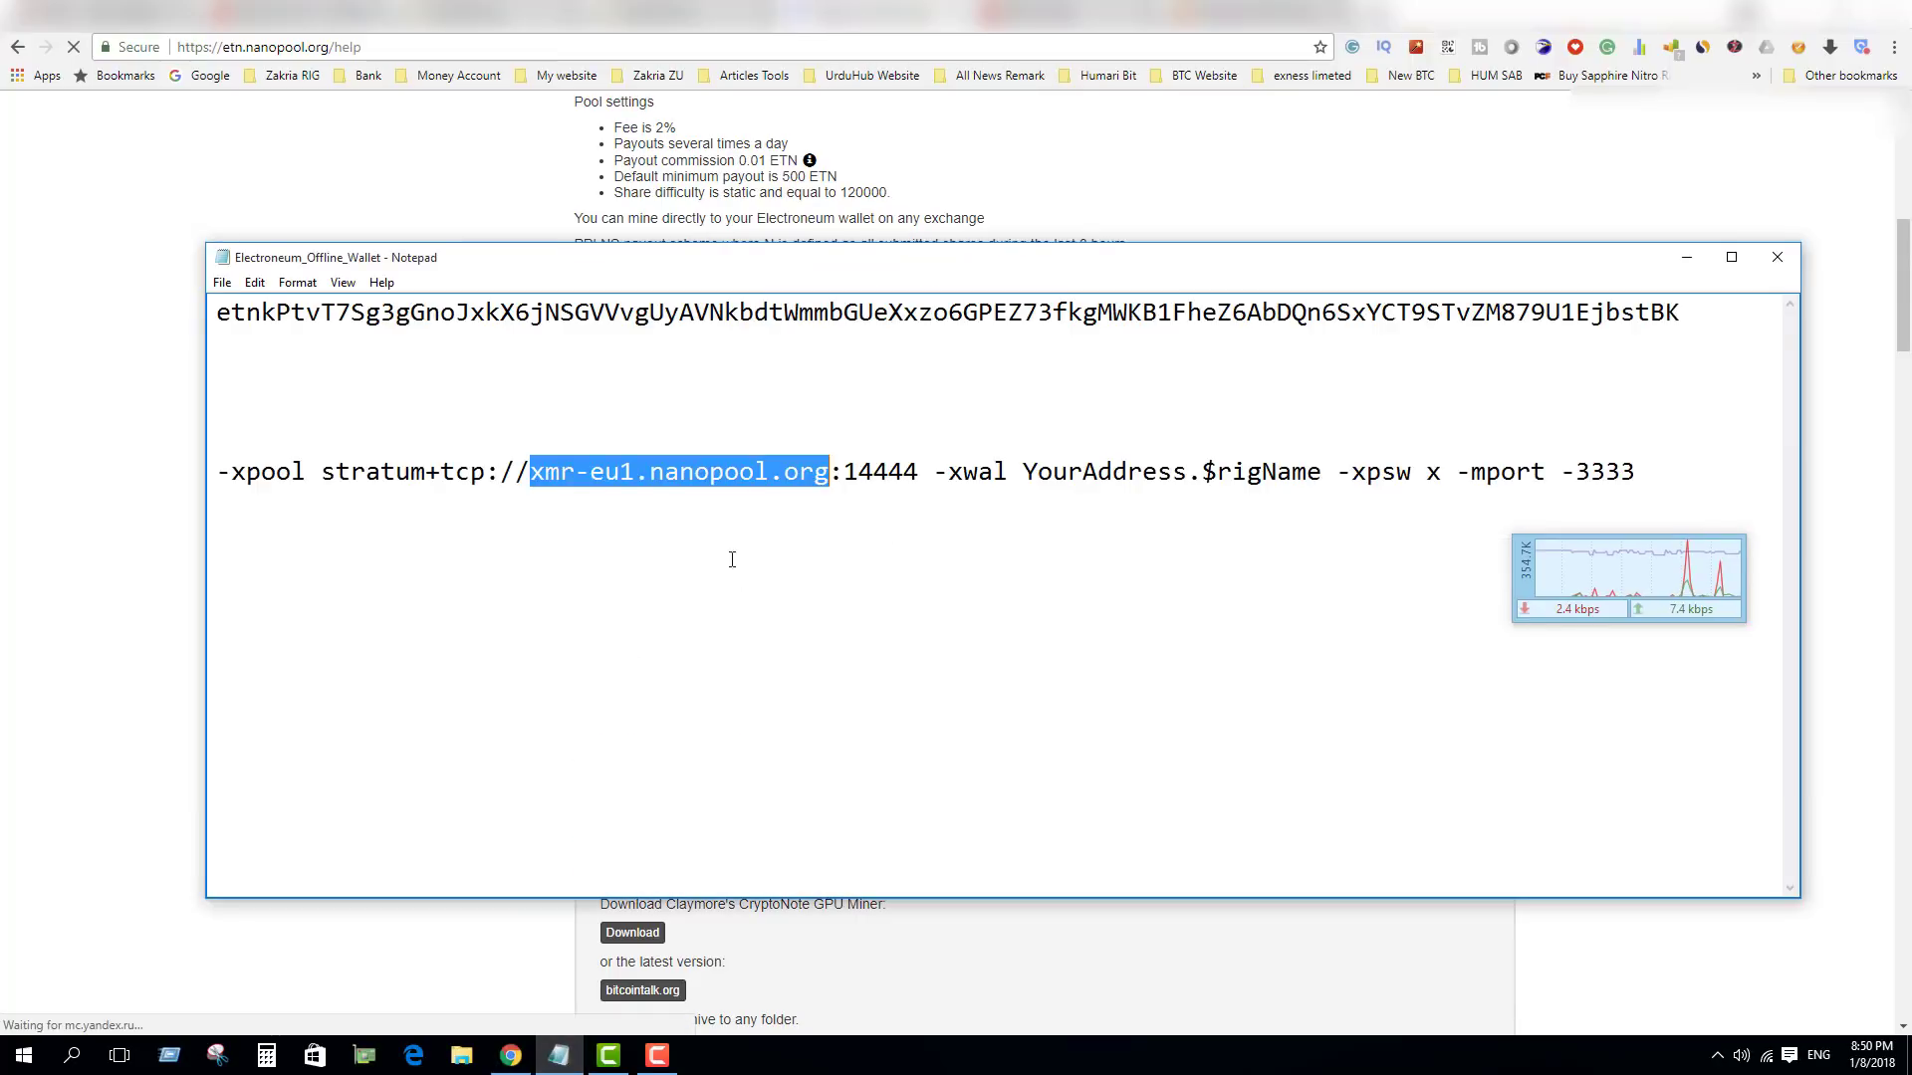
right_click(678, 481)
click(732, 557)
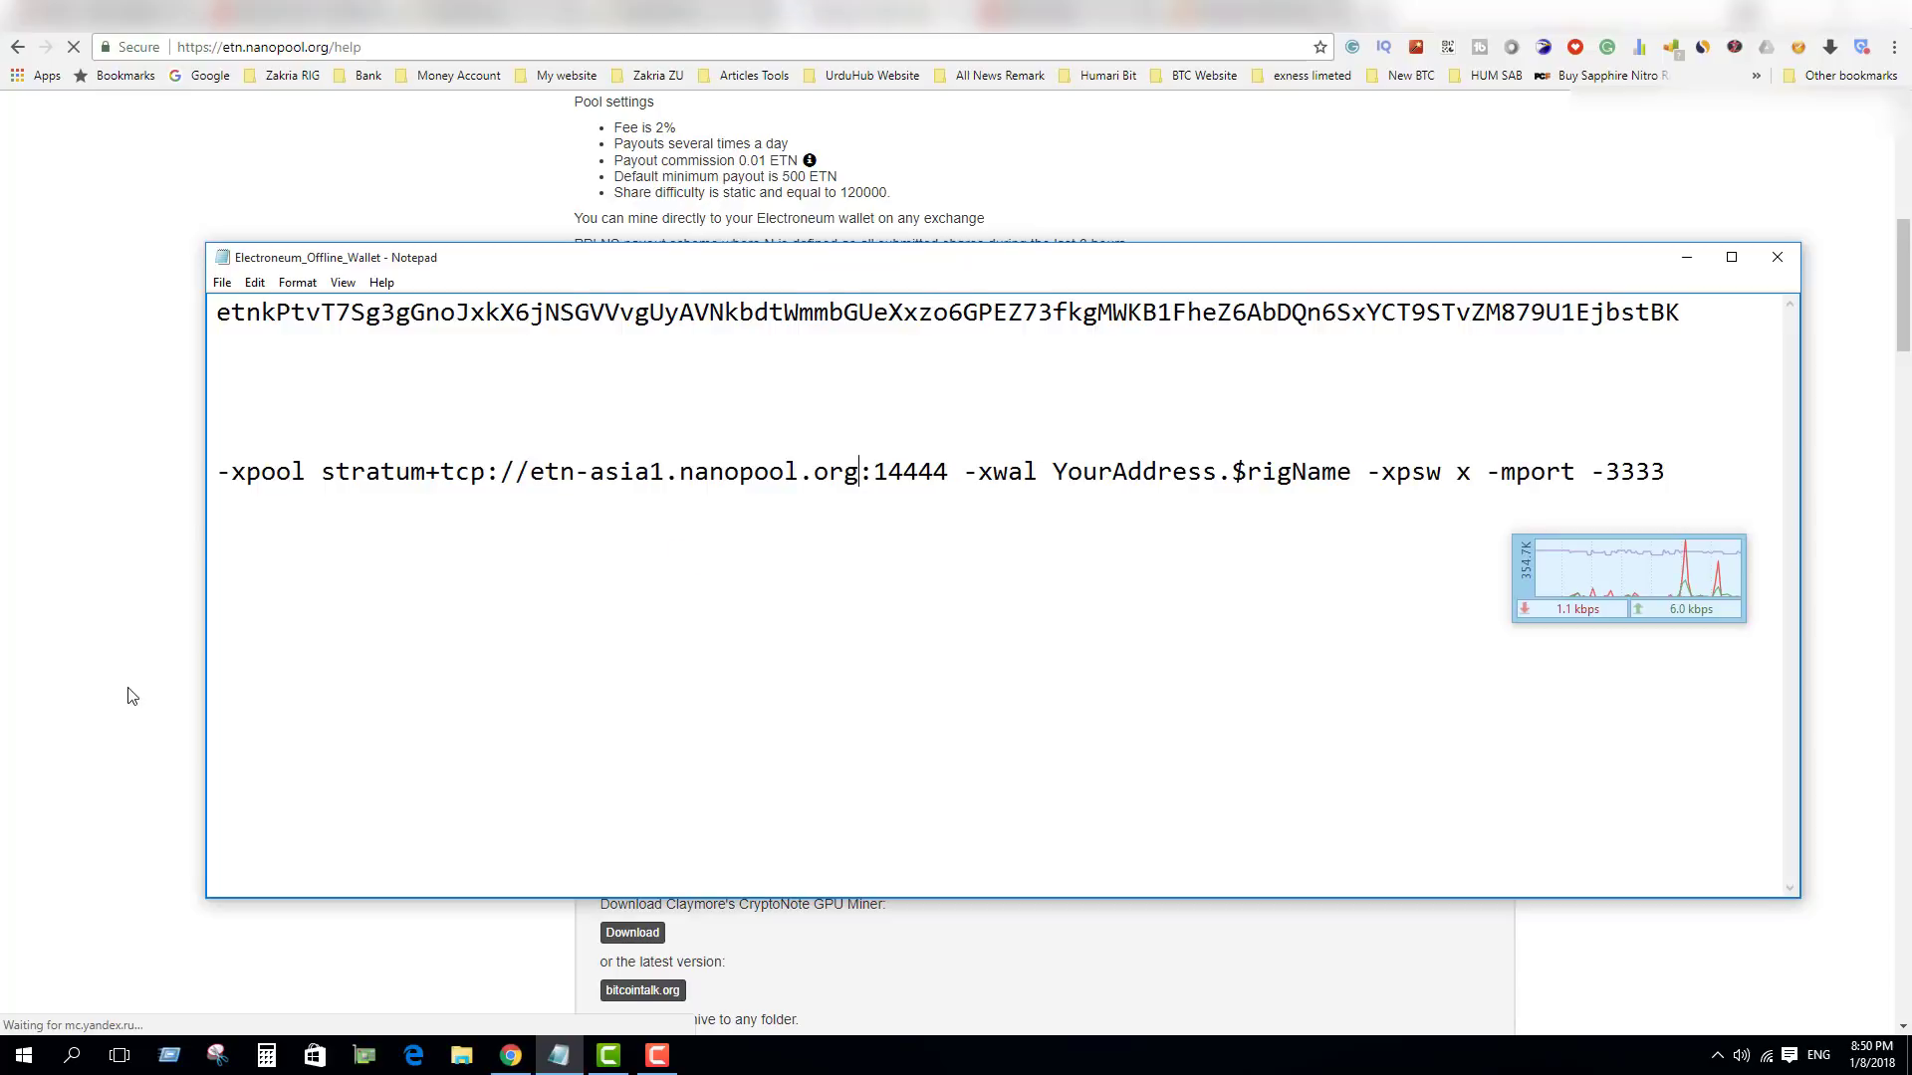
- Copy the Asia server's stratum port 13333 over port 14444 in the Notepad options string, and save the file
click(128, 691)
double_click(1095, 560)
right_click(1095, 560)
click(1128, 567)
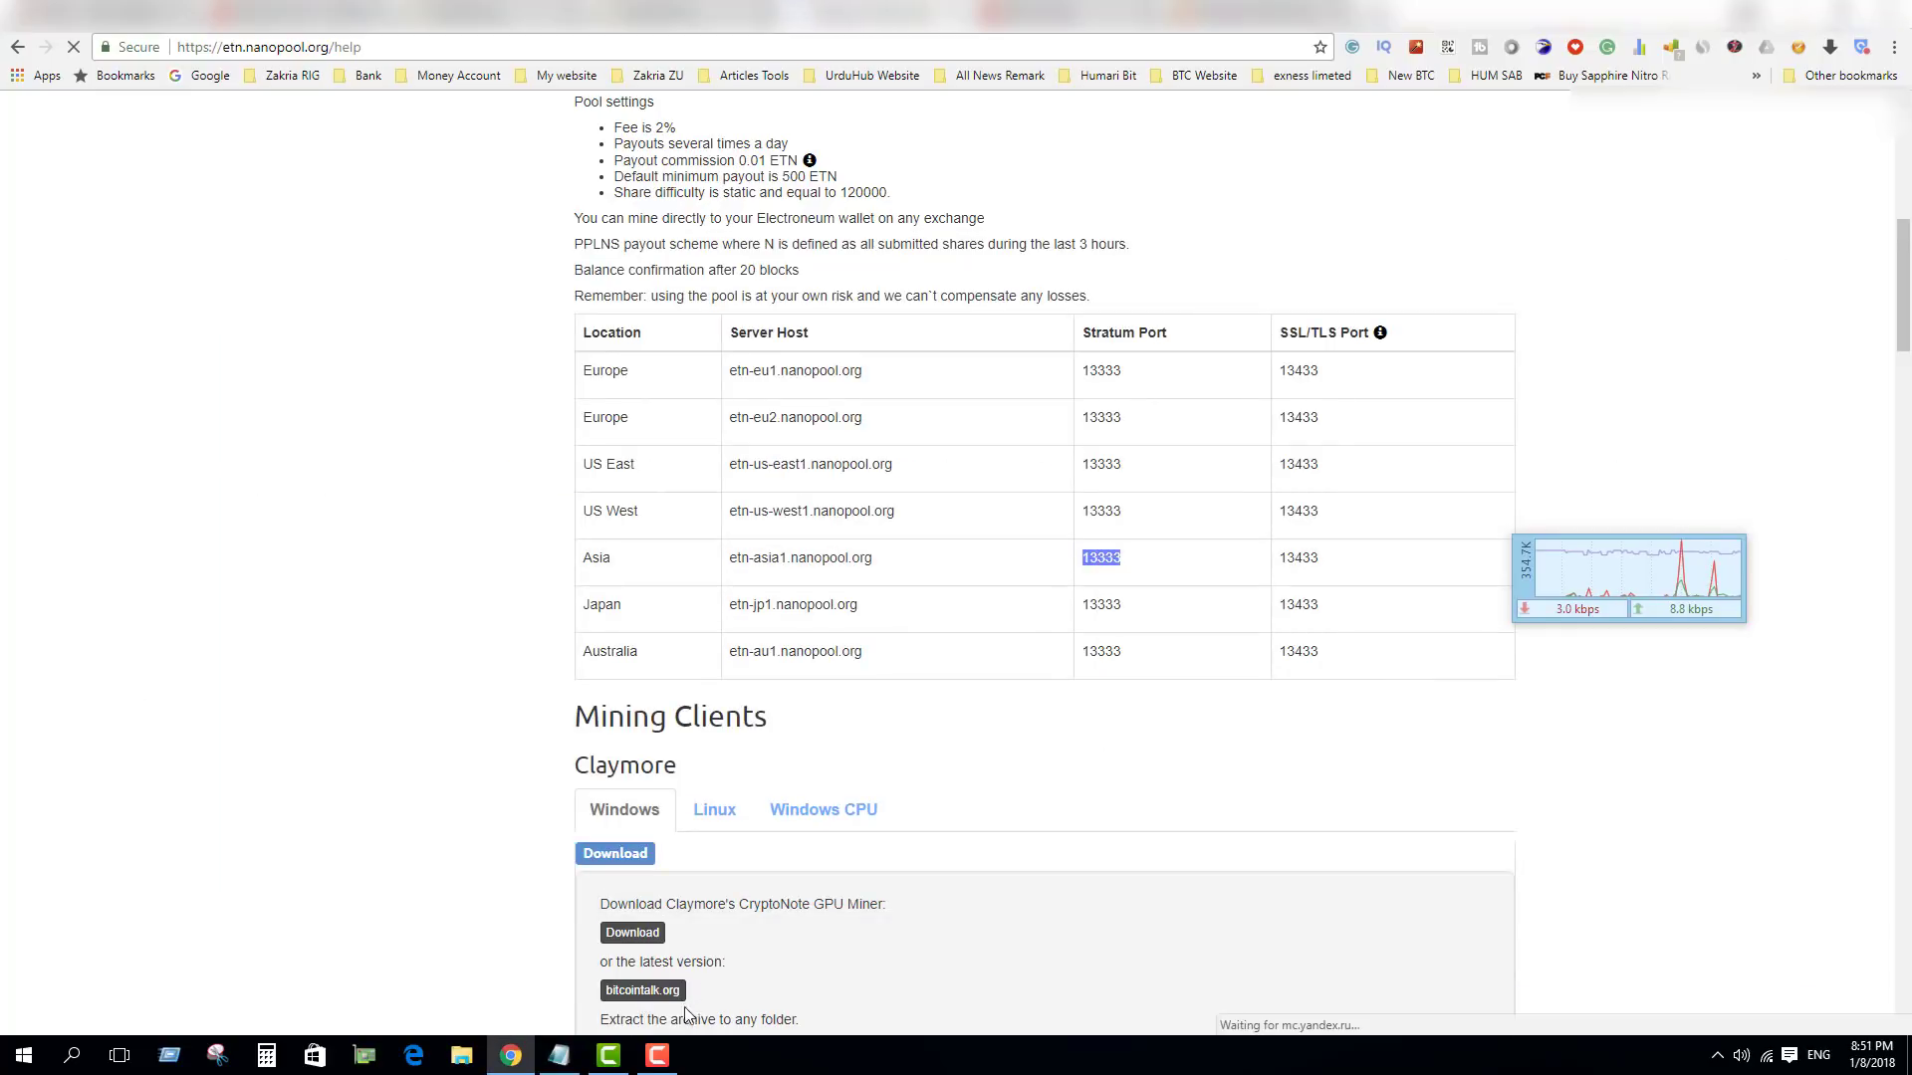
click(558, 1055)
drag(949, 474, 880, 474)
right_click(880, 474)
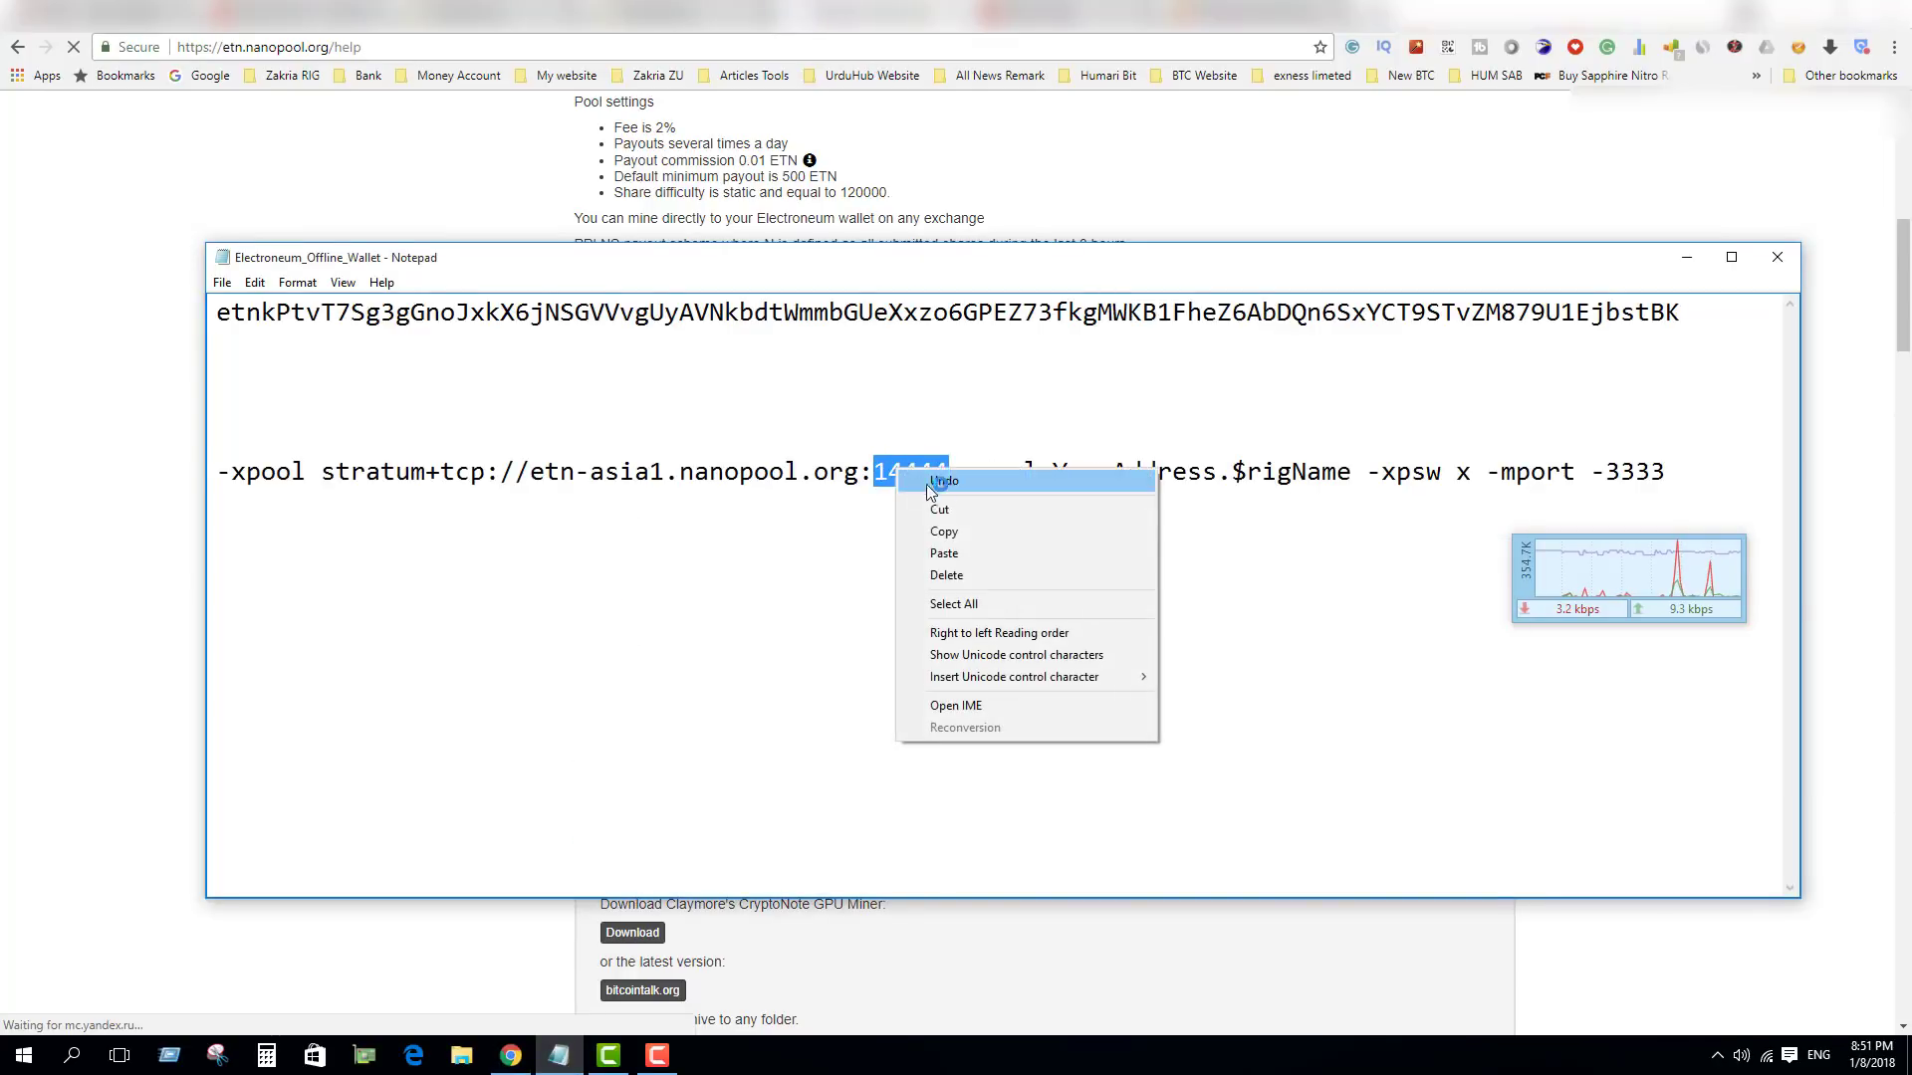
click(941, 549)
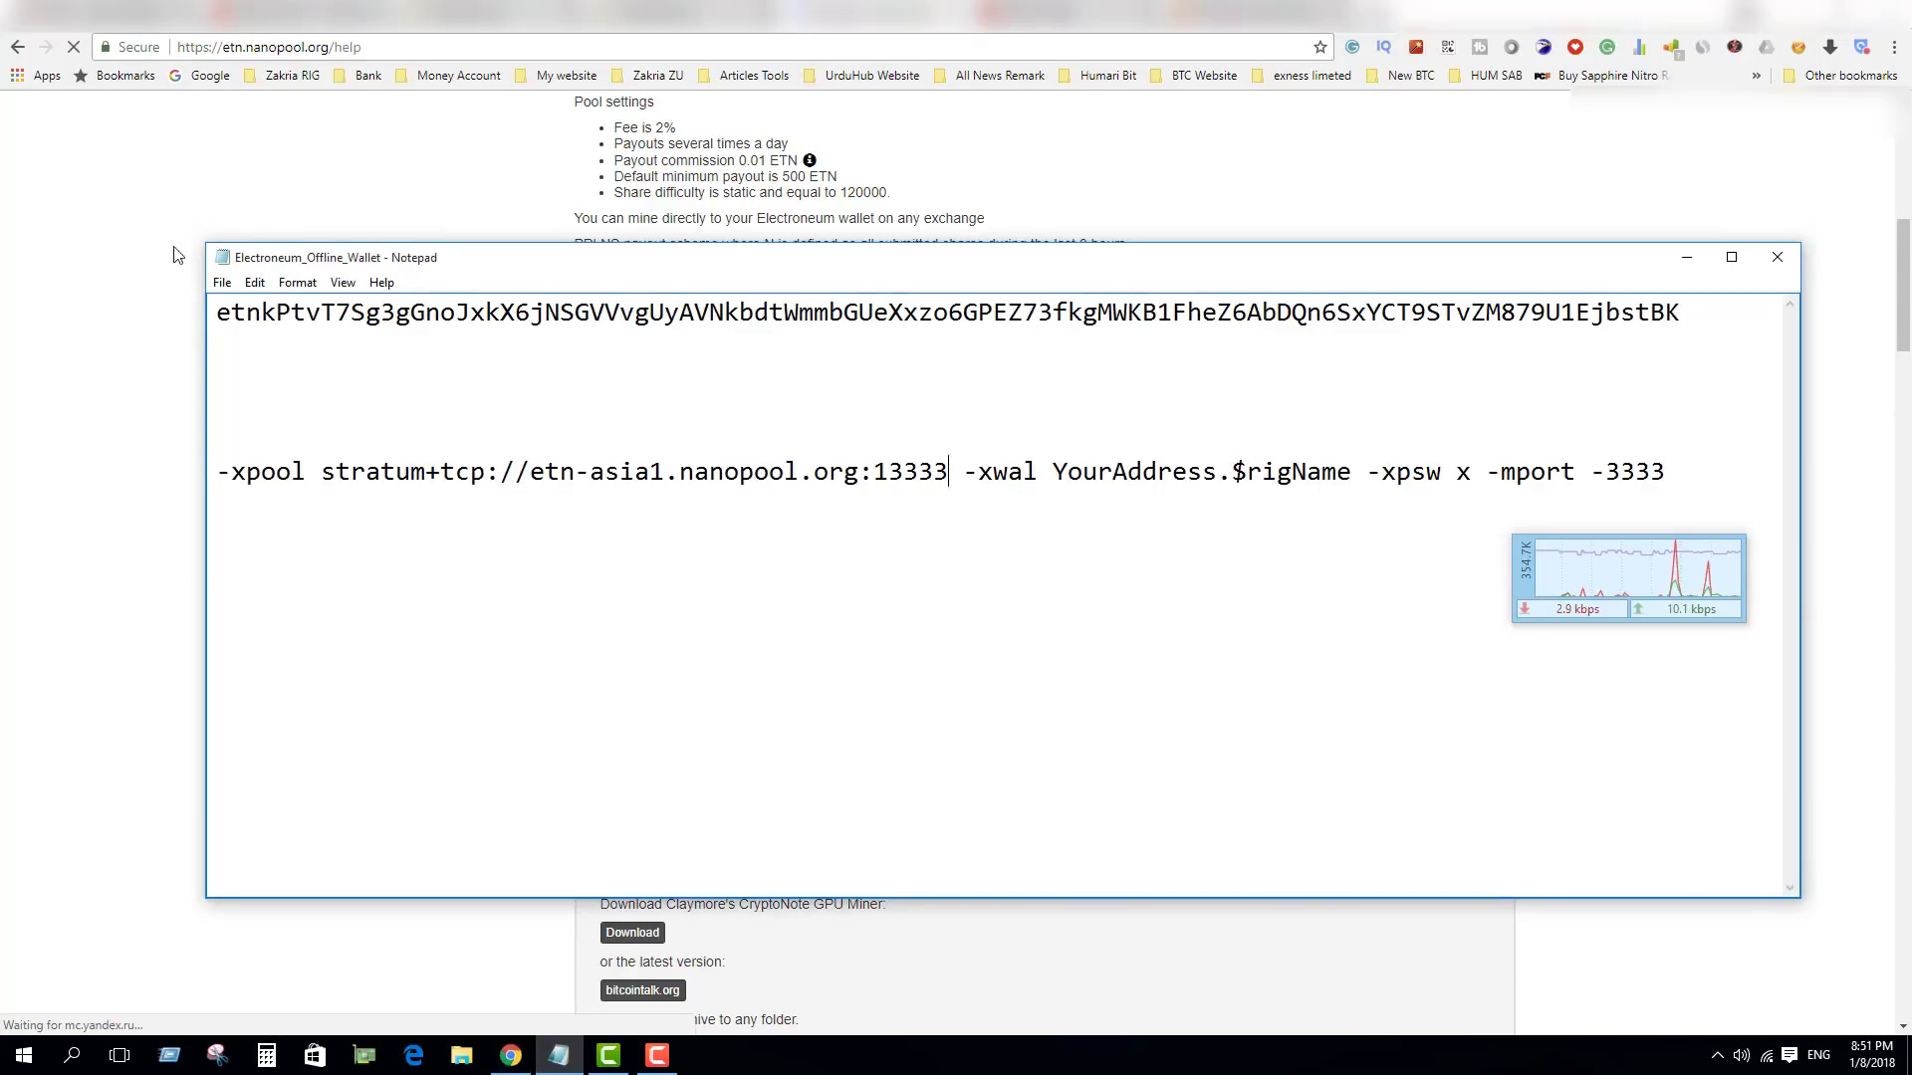
click(222, 283)
click(300, 356)
- Copy the Electroneum wallet address and paste it over the YourAddress placeholder in the options string
double_click(655, 312)
right_click(655, 313)
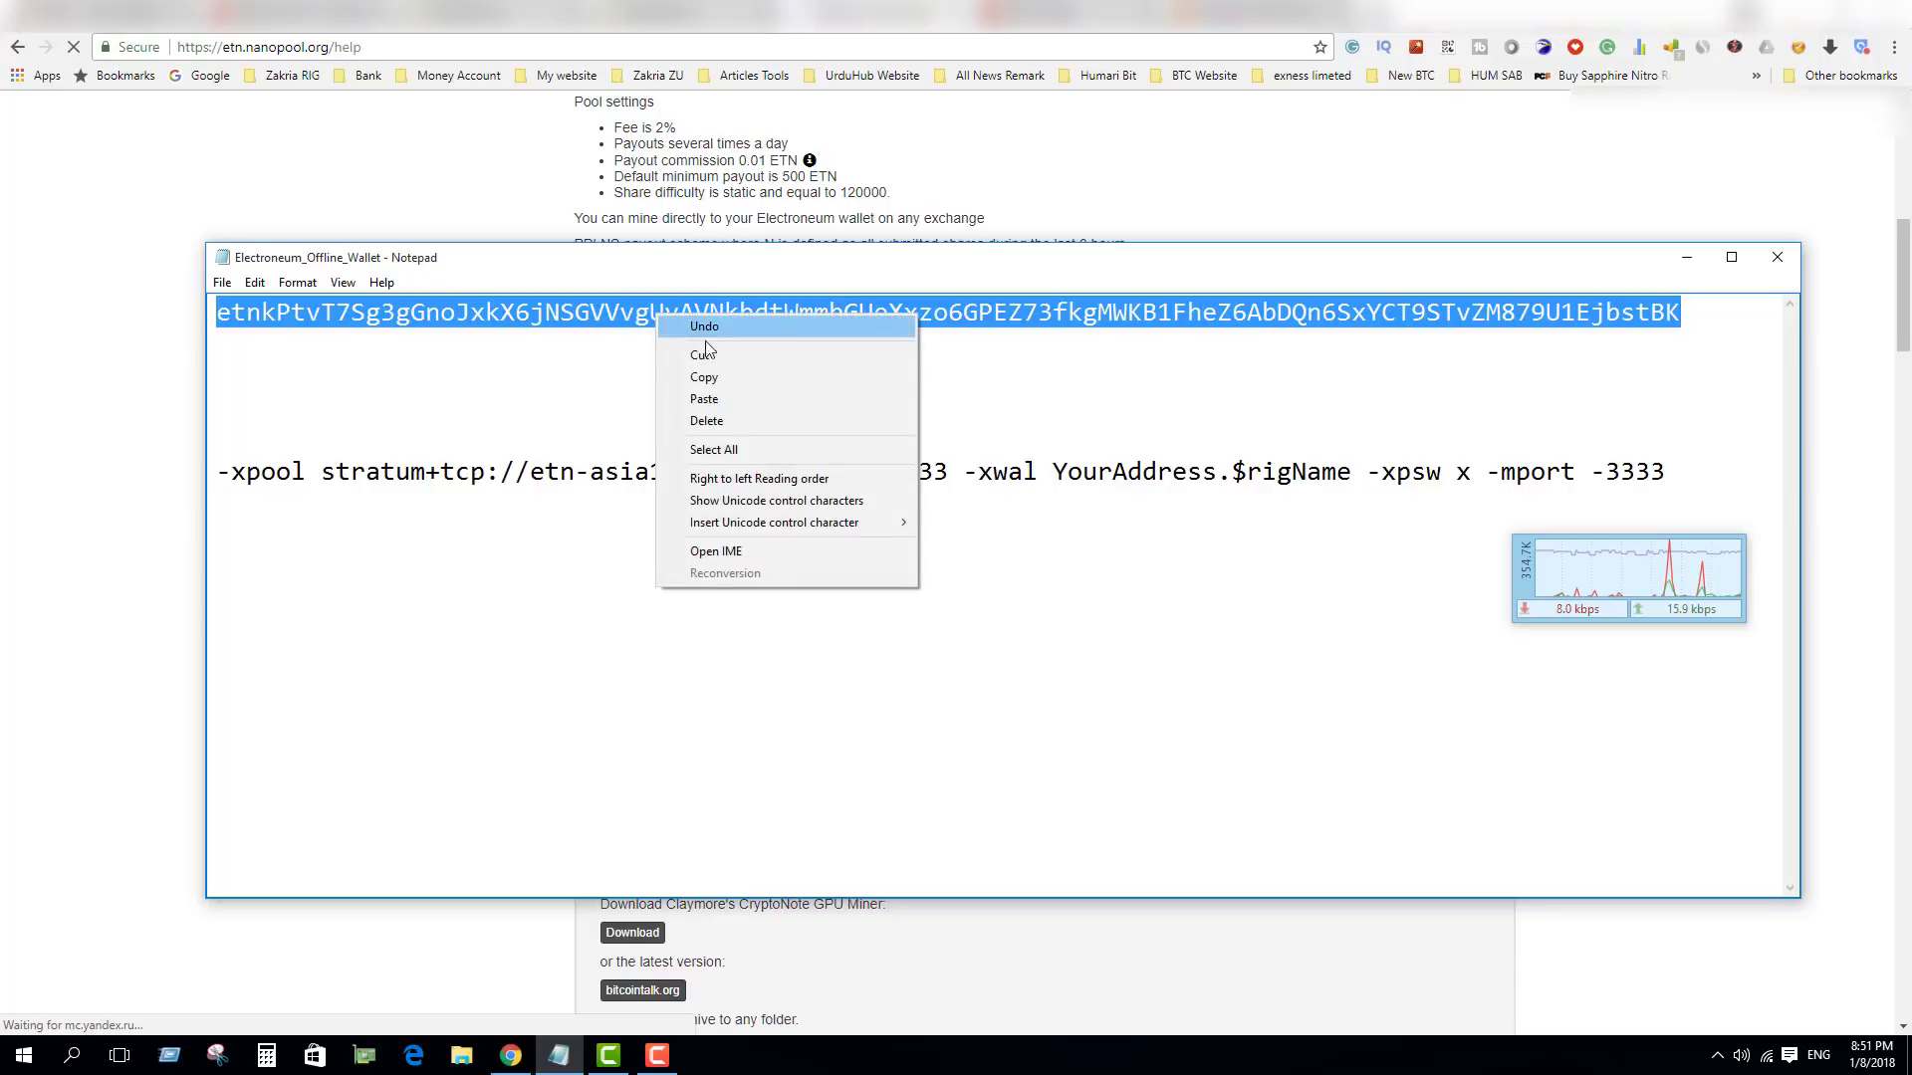
click(704, 377)
drag(762, 267, 673, 267)
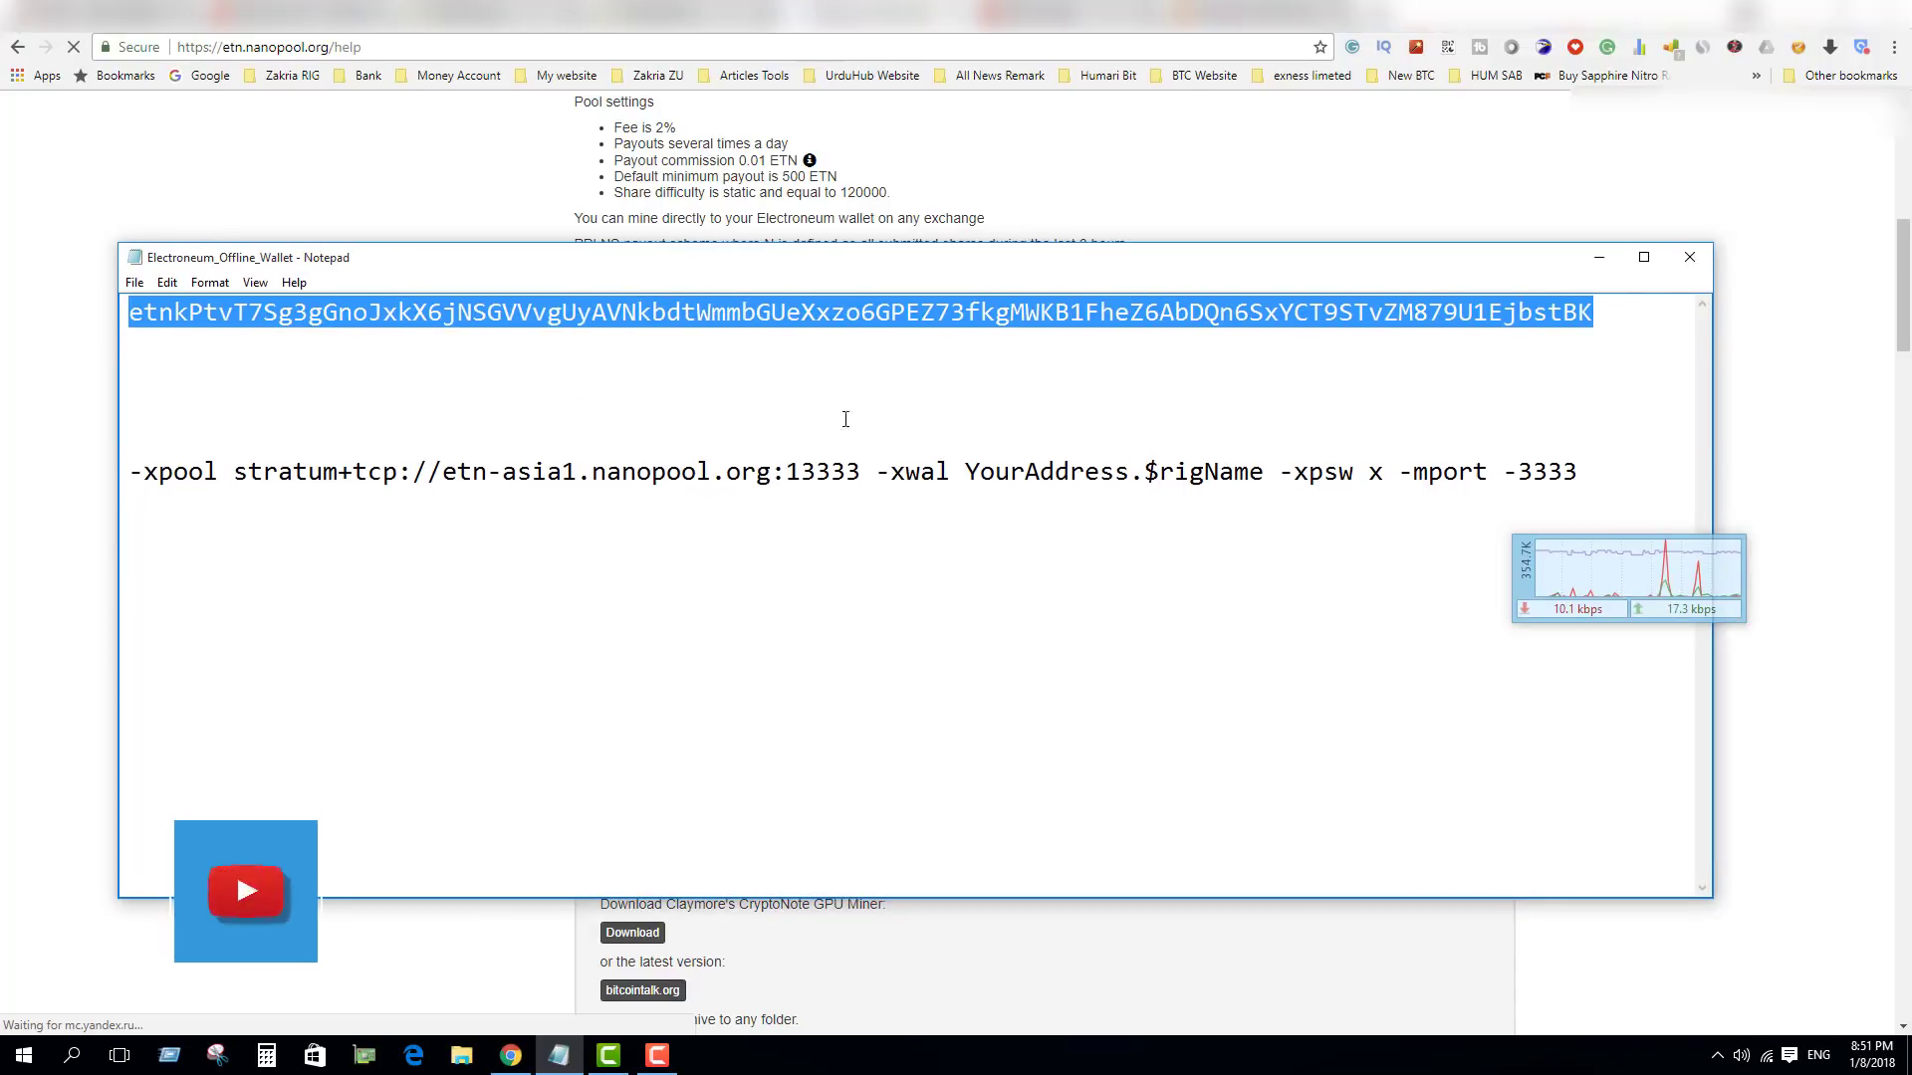
drag(966, 473, 1127, 472)
right_click(1067, 468)
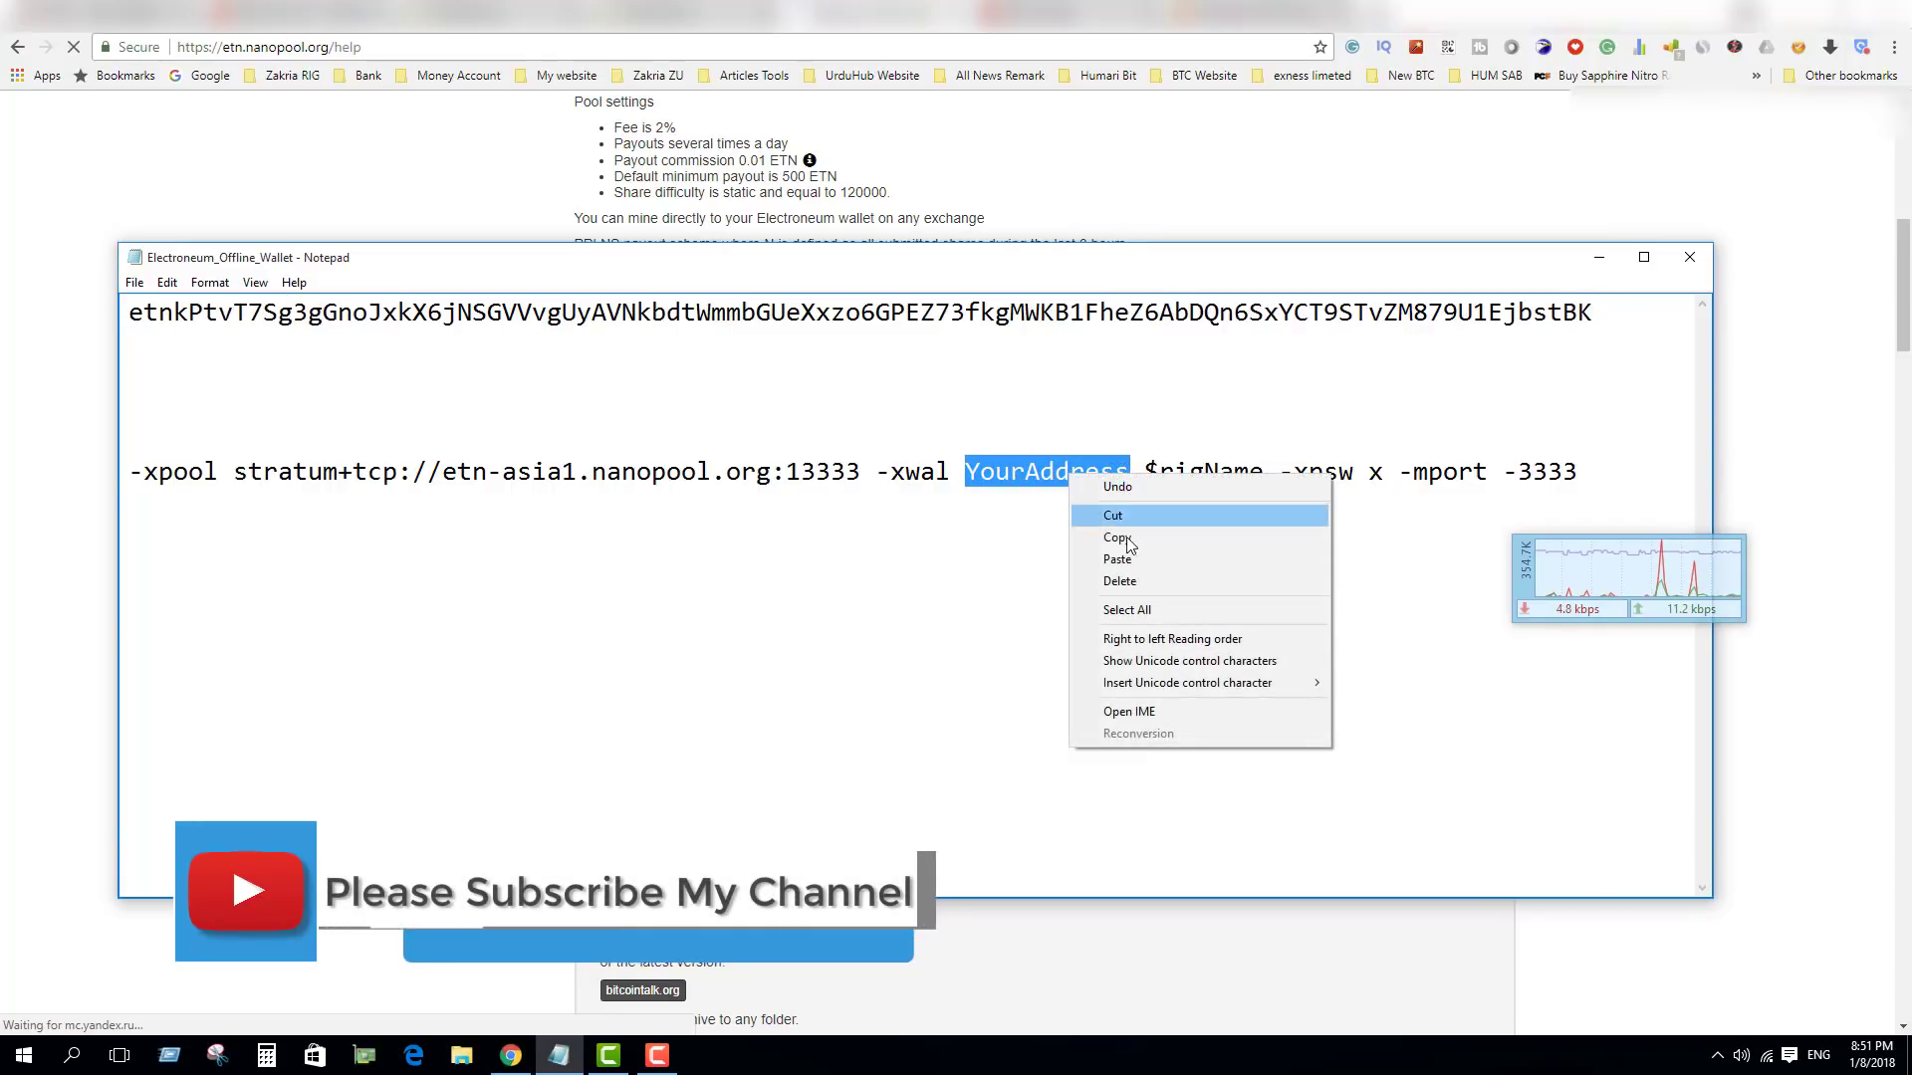
click(1110, 558)
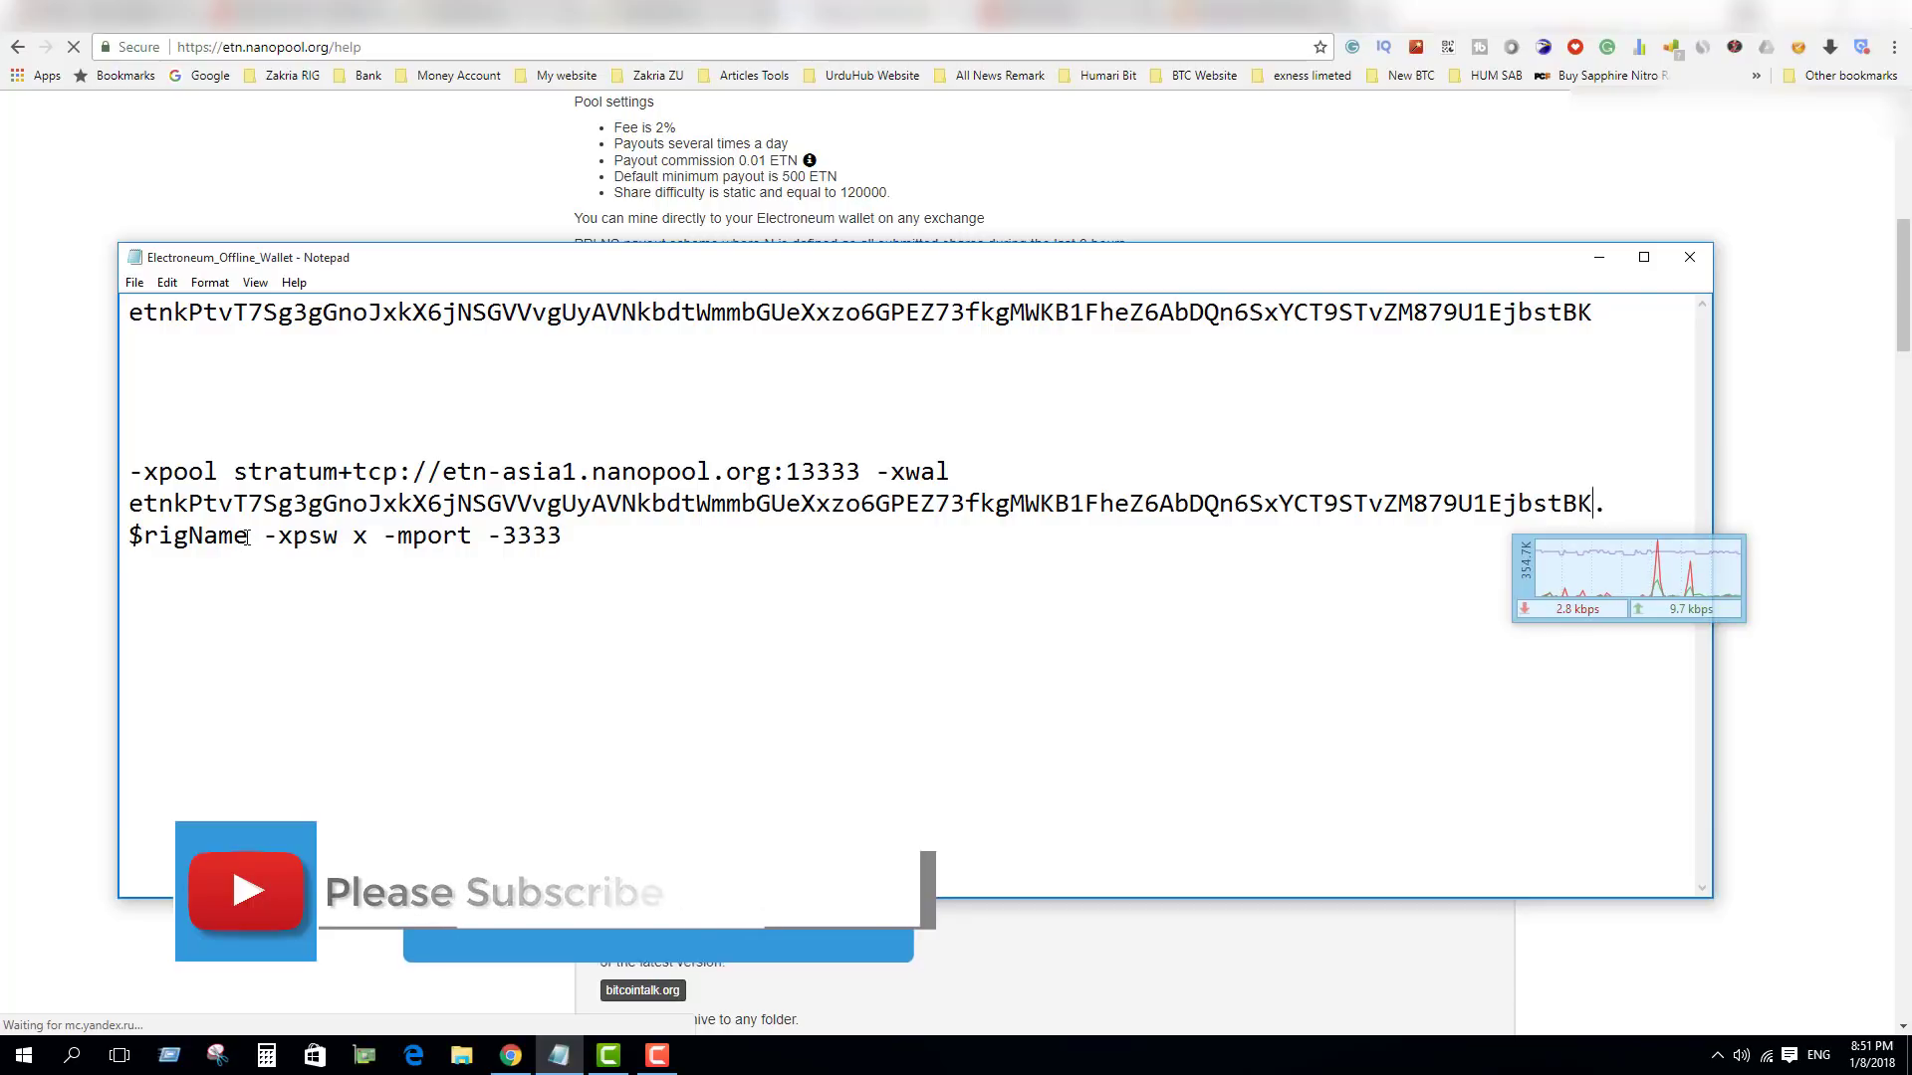
- Replace $rigName in the options string with Rig1, followed by a slash and the miner's e-mail address
drag(248, 538, 130, 539)
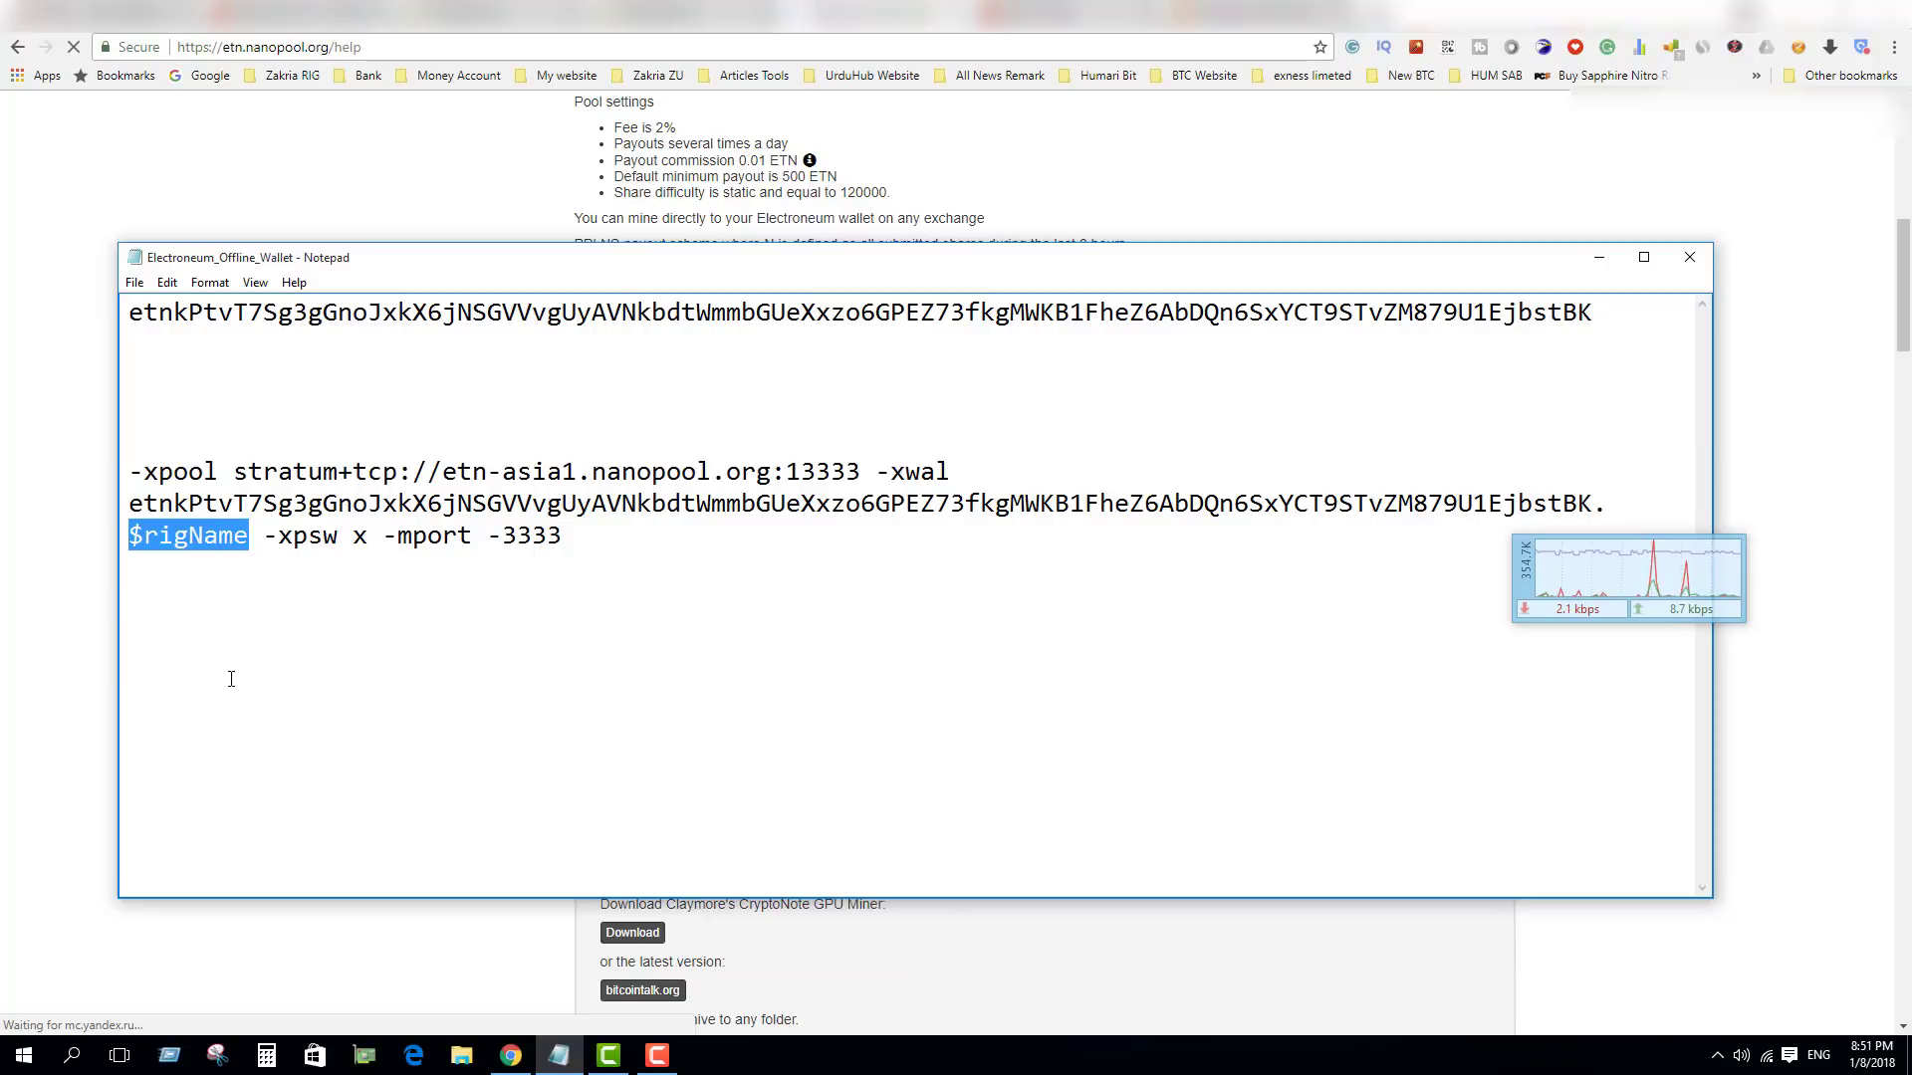
text(Rig1)
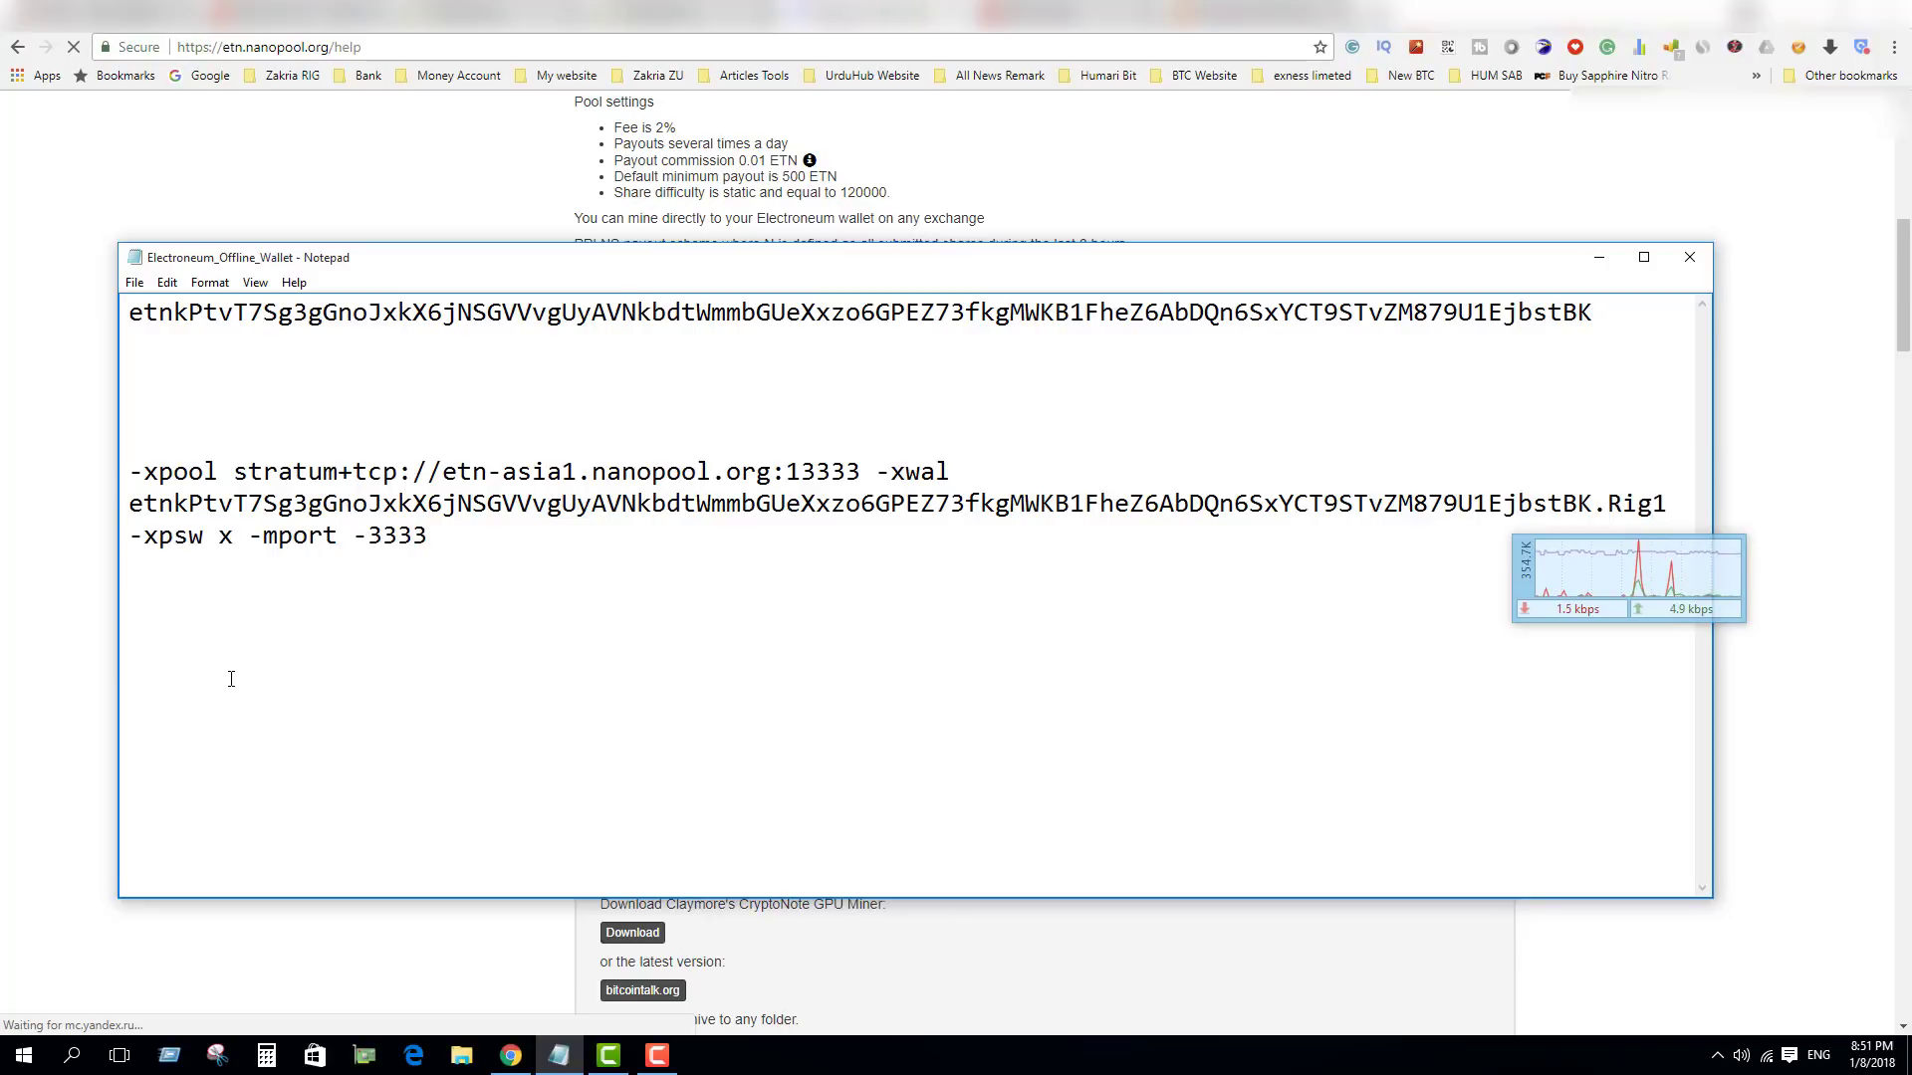
drag(474, 270, 482, 249)
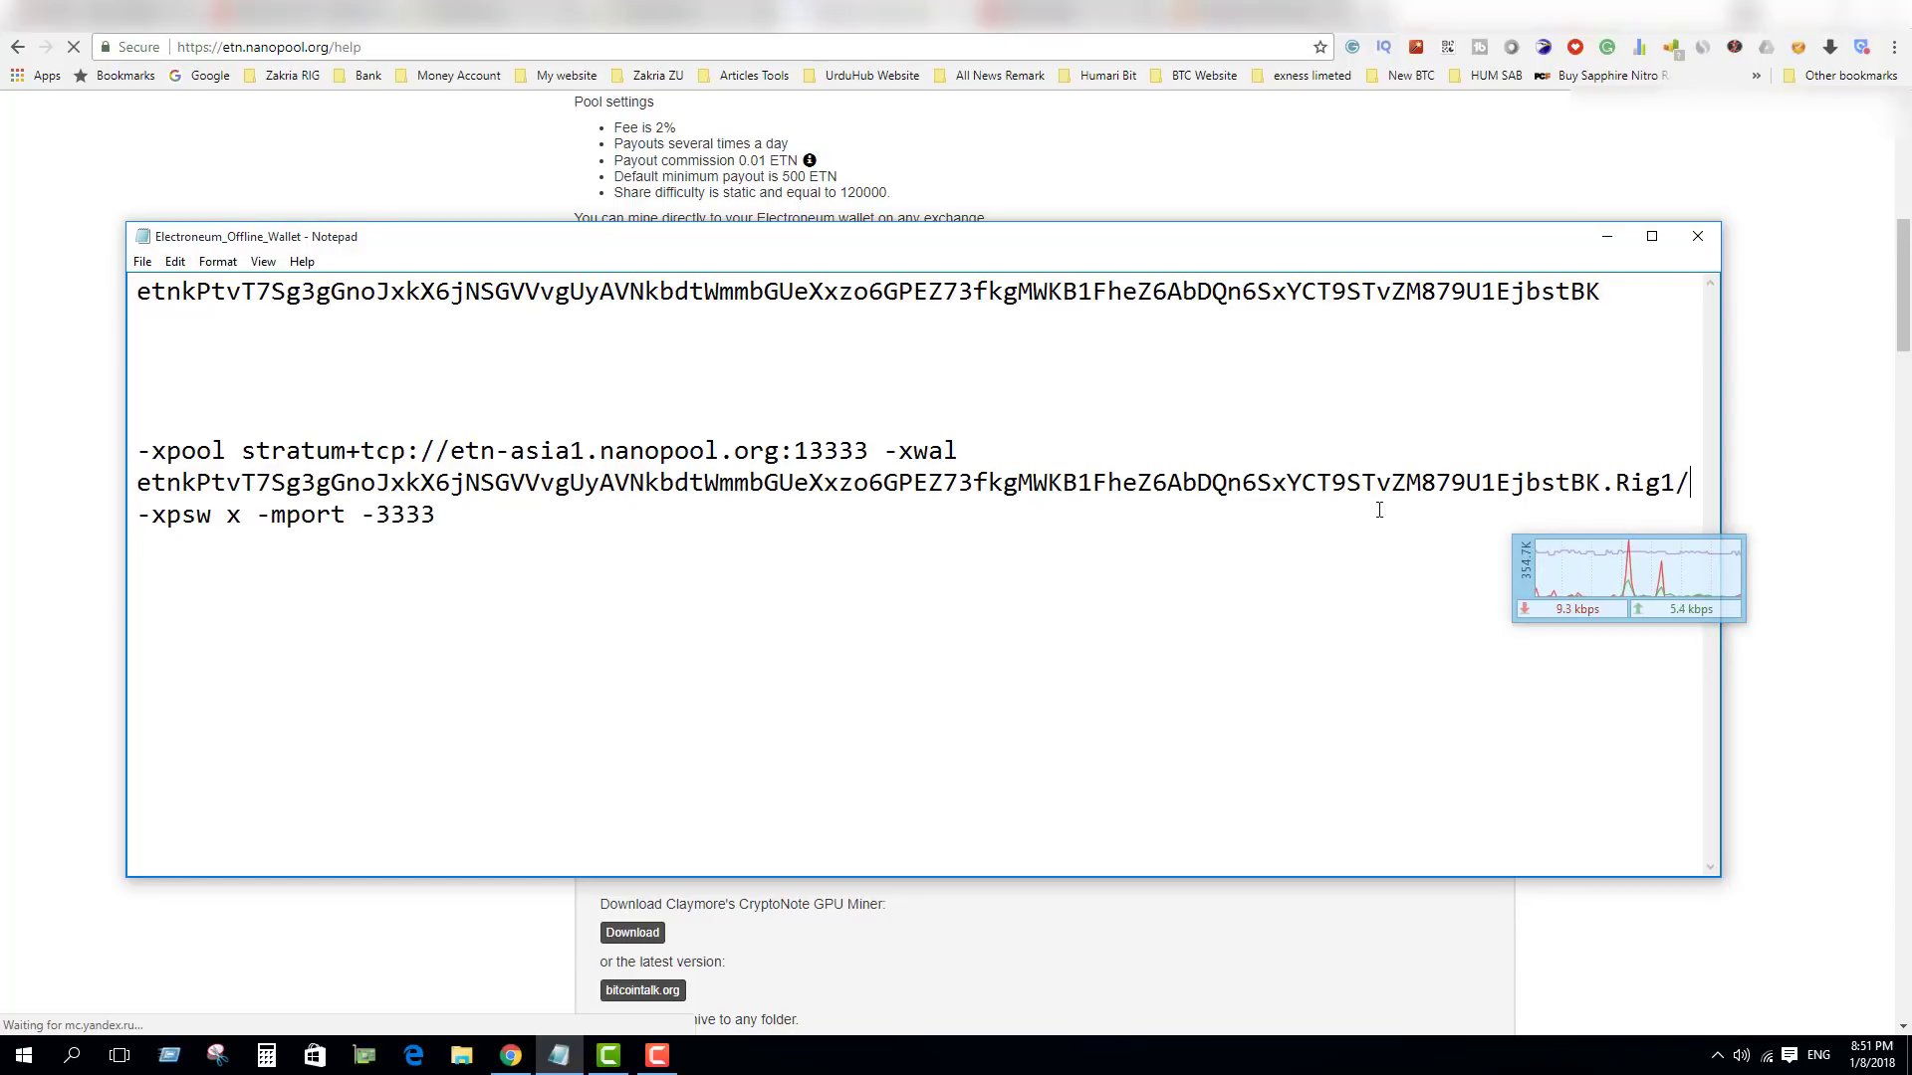
text(z)
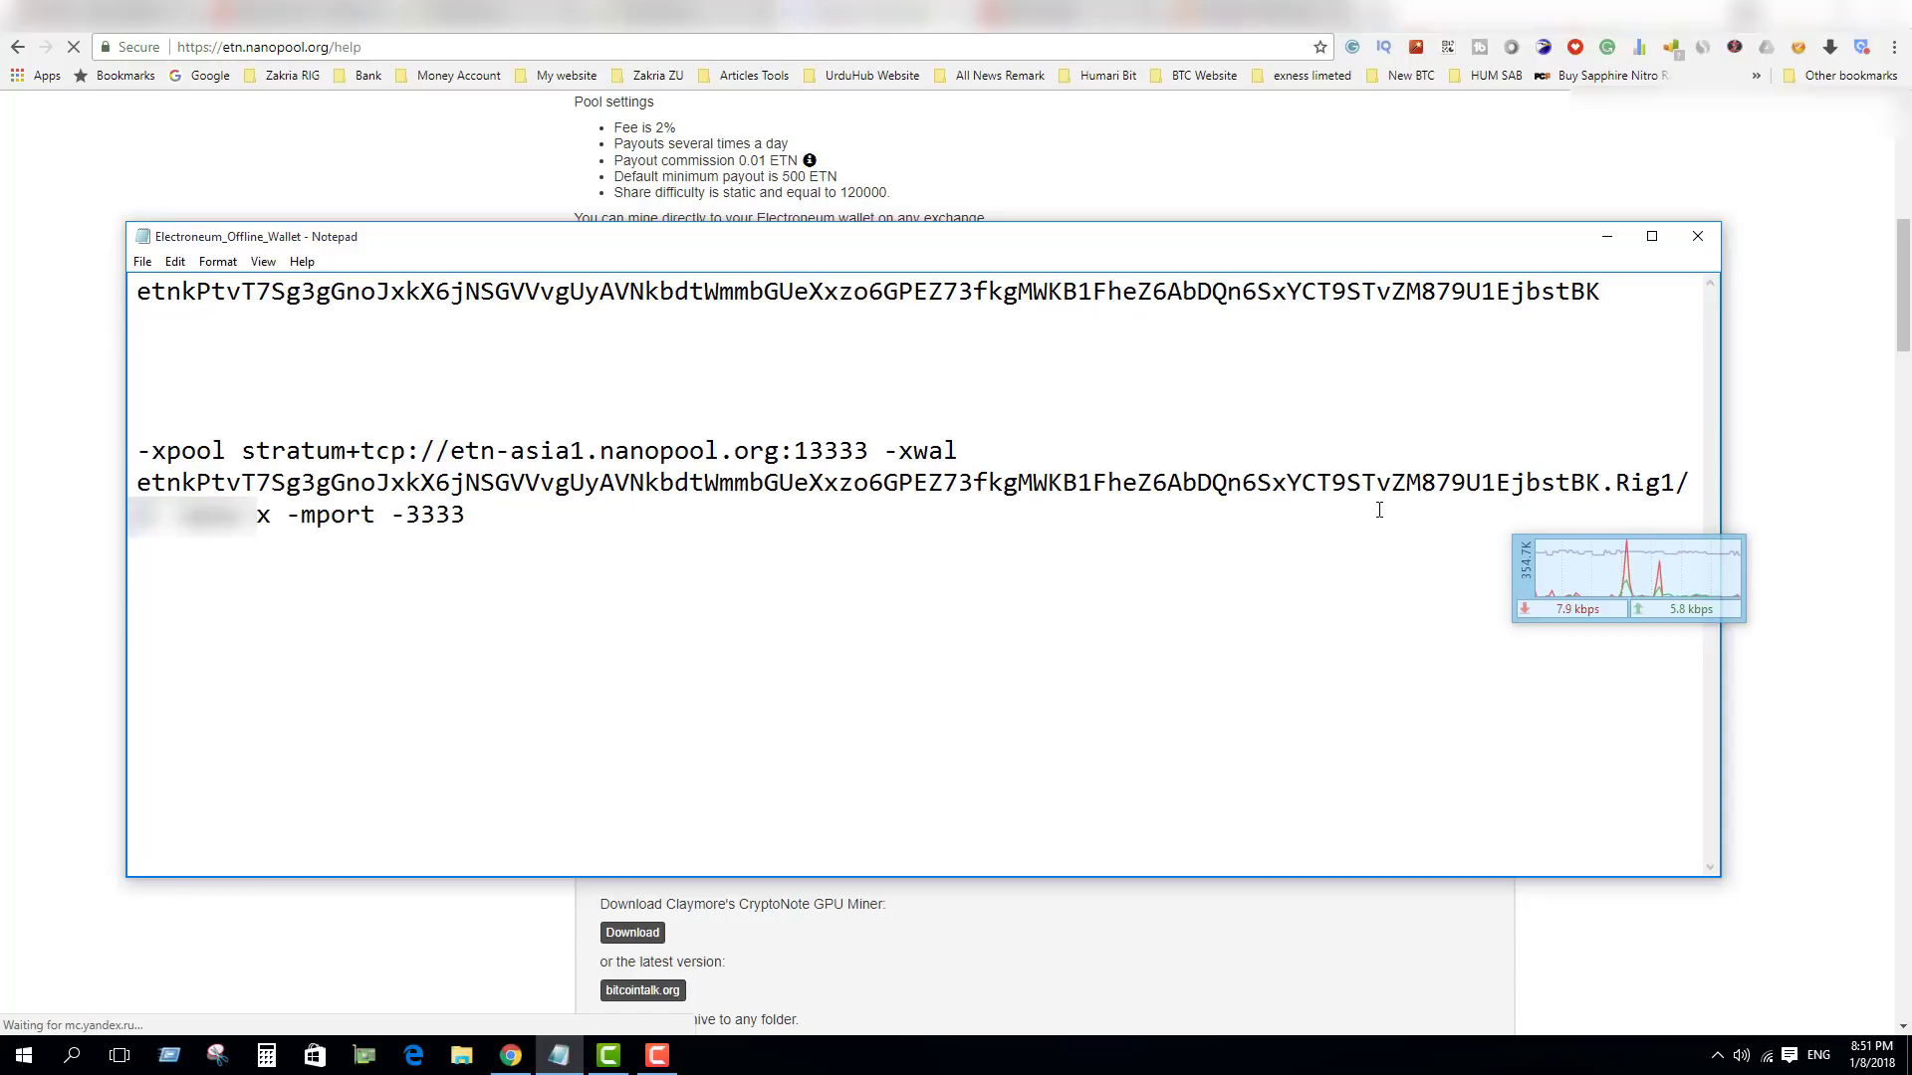
key(ctrl+v)
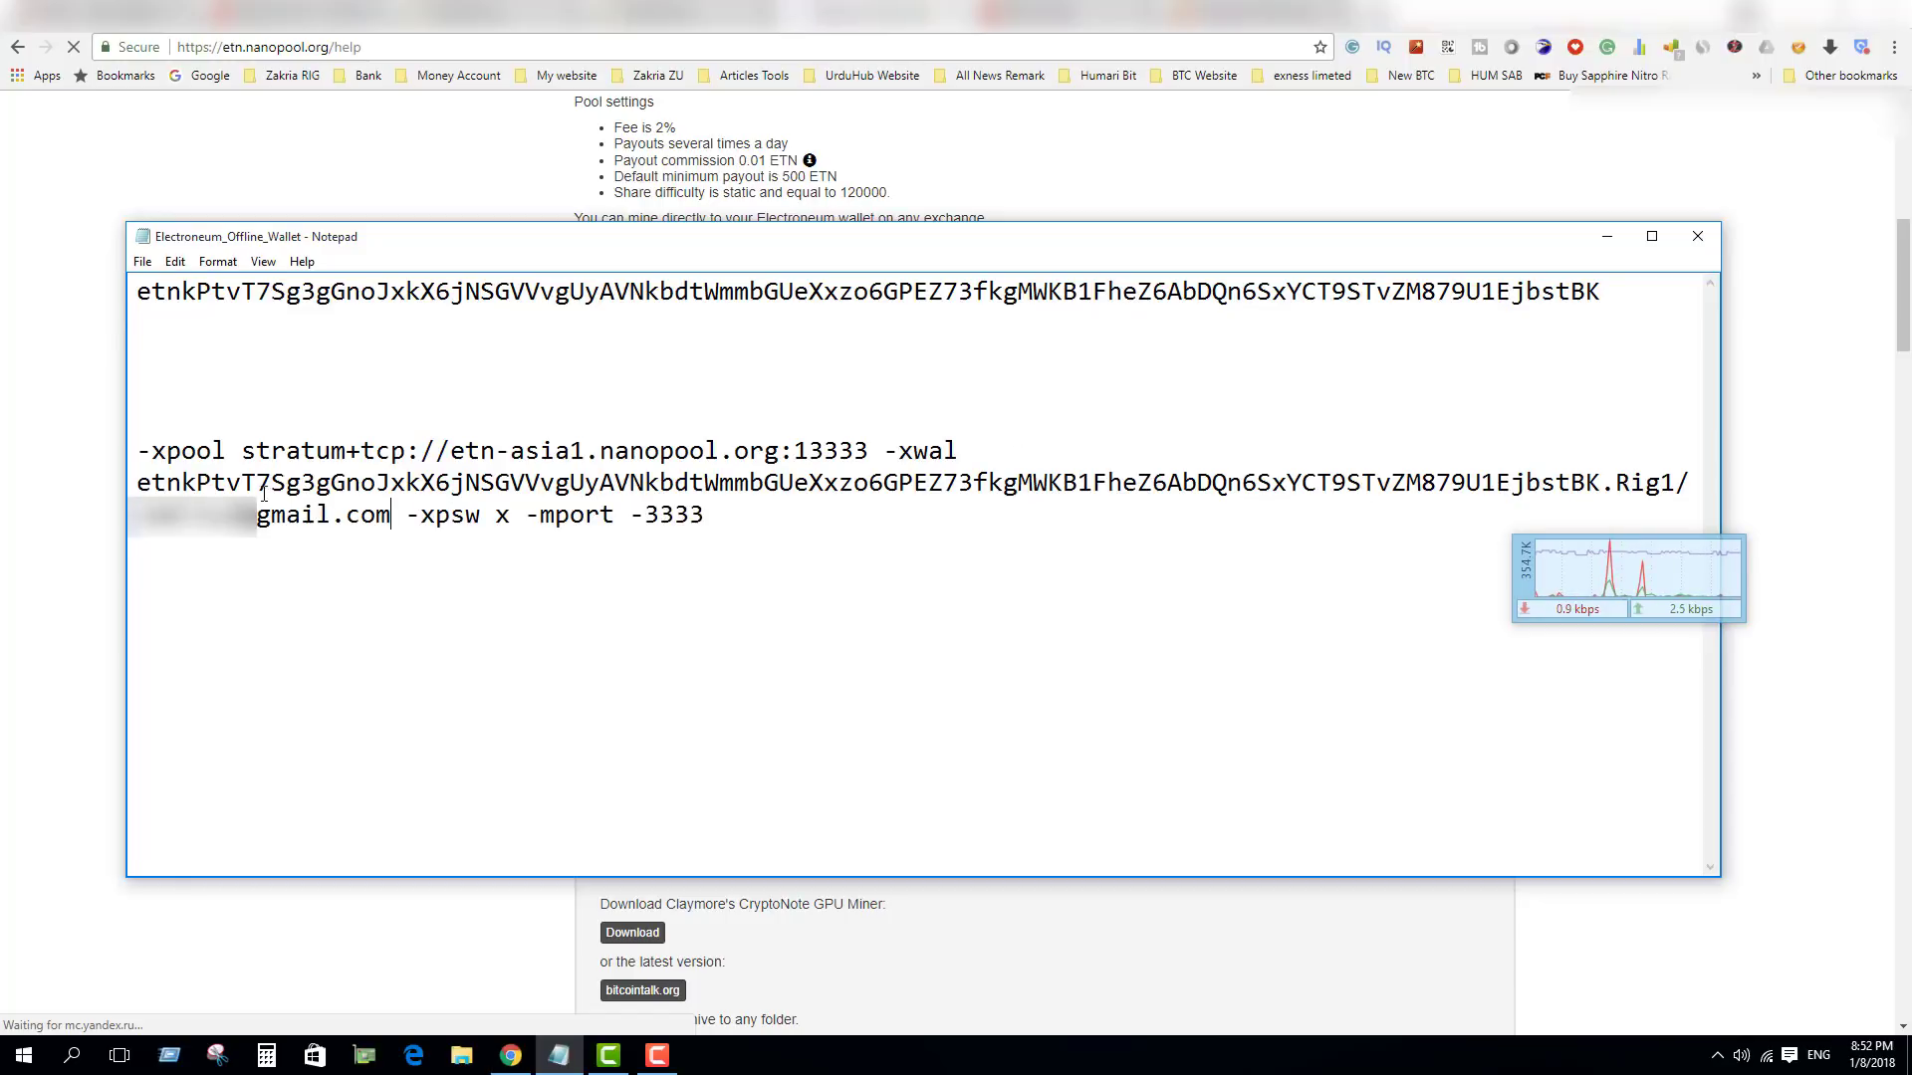
- Copy the completed options string from Notepad and replace the claymore-xmr-v11.0 options with it in SimpleMining's new group form
drag(716, 516, 137, 450)
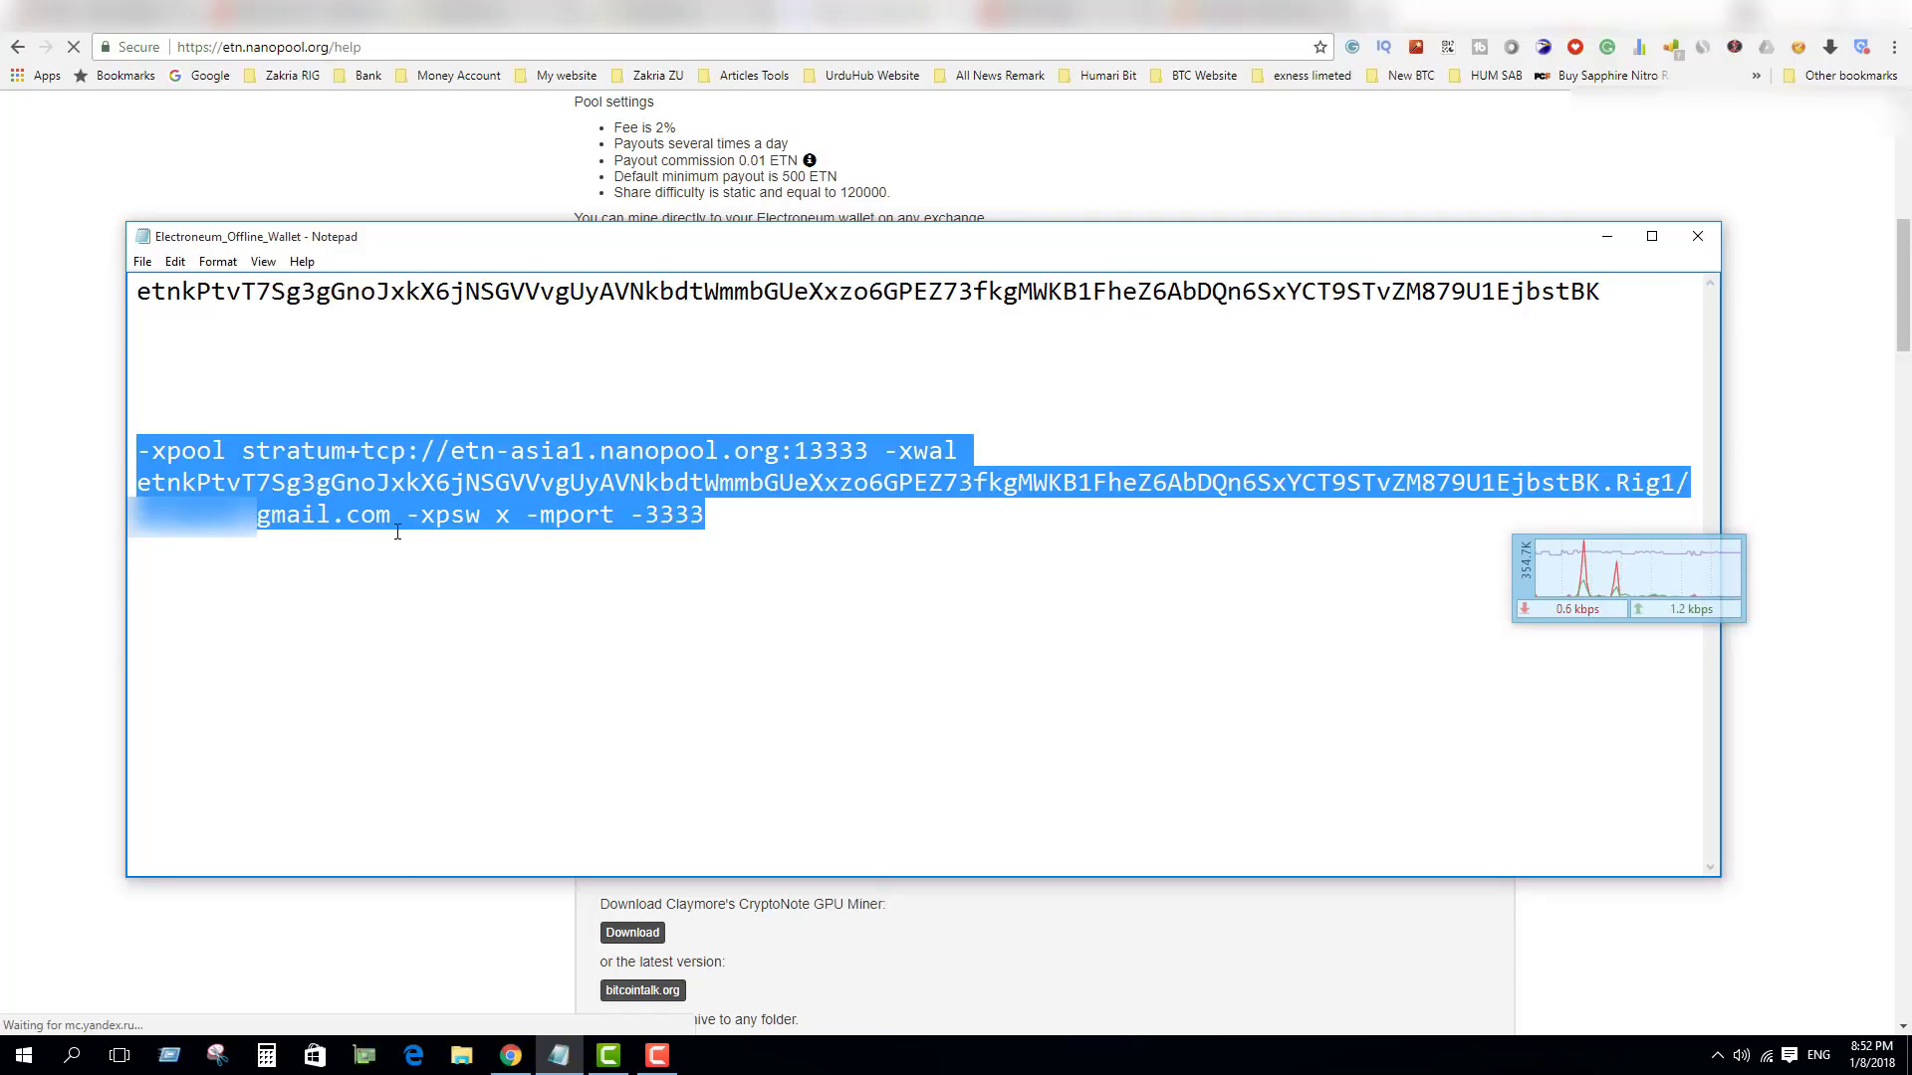
right_click(488, 470)
click(528, 524)
click(50, 603)
scroll(653, 499, up, 3)
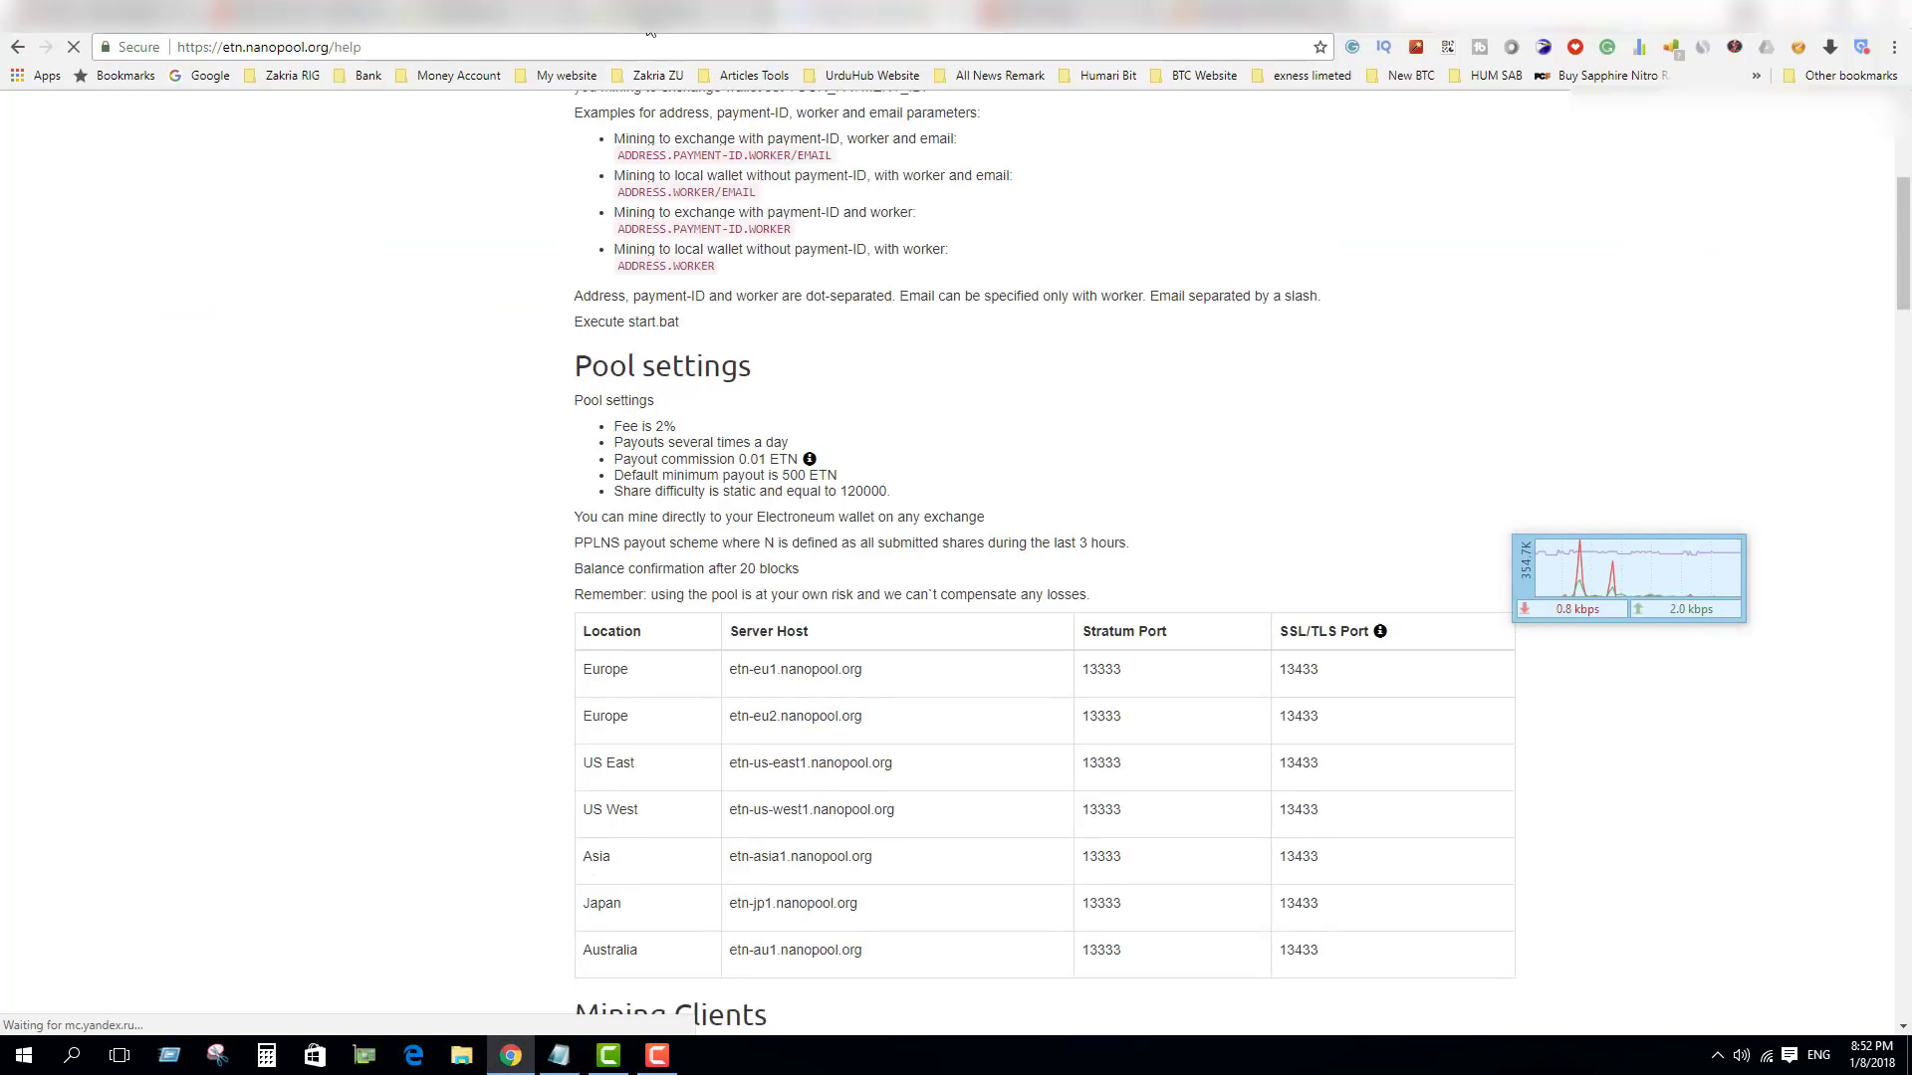
click(601, 30)
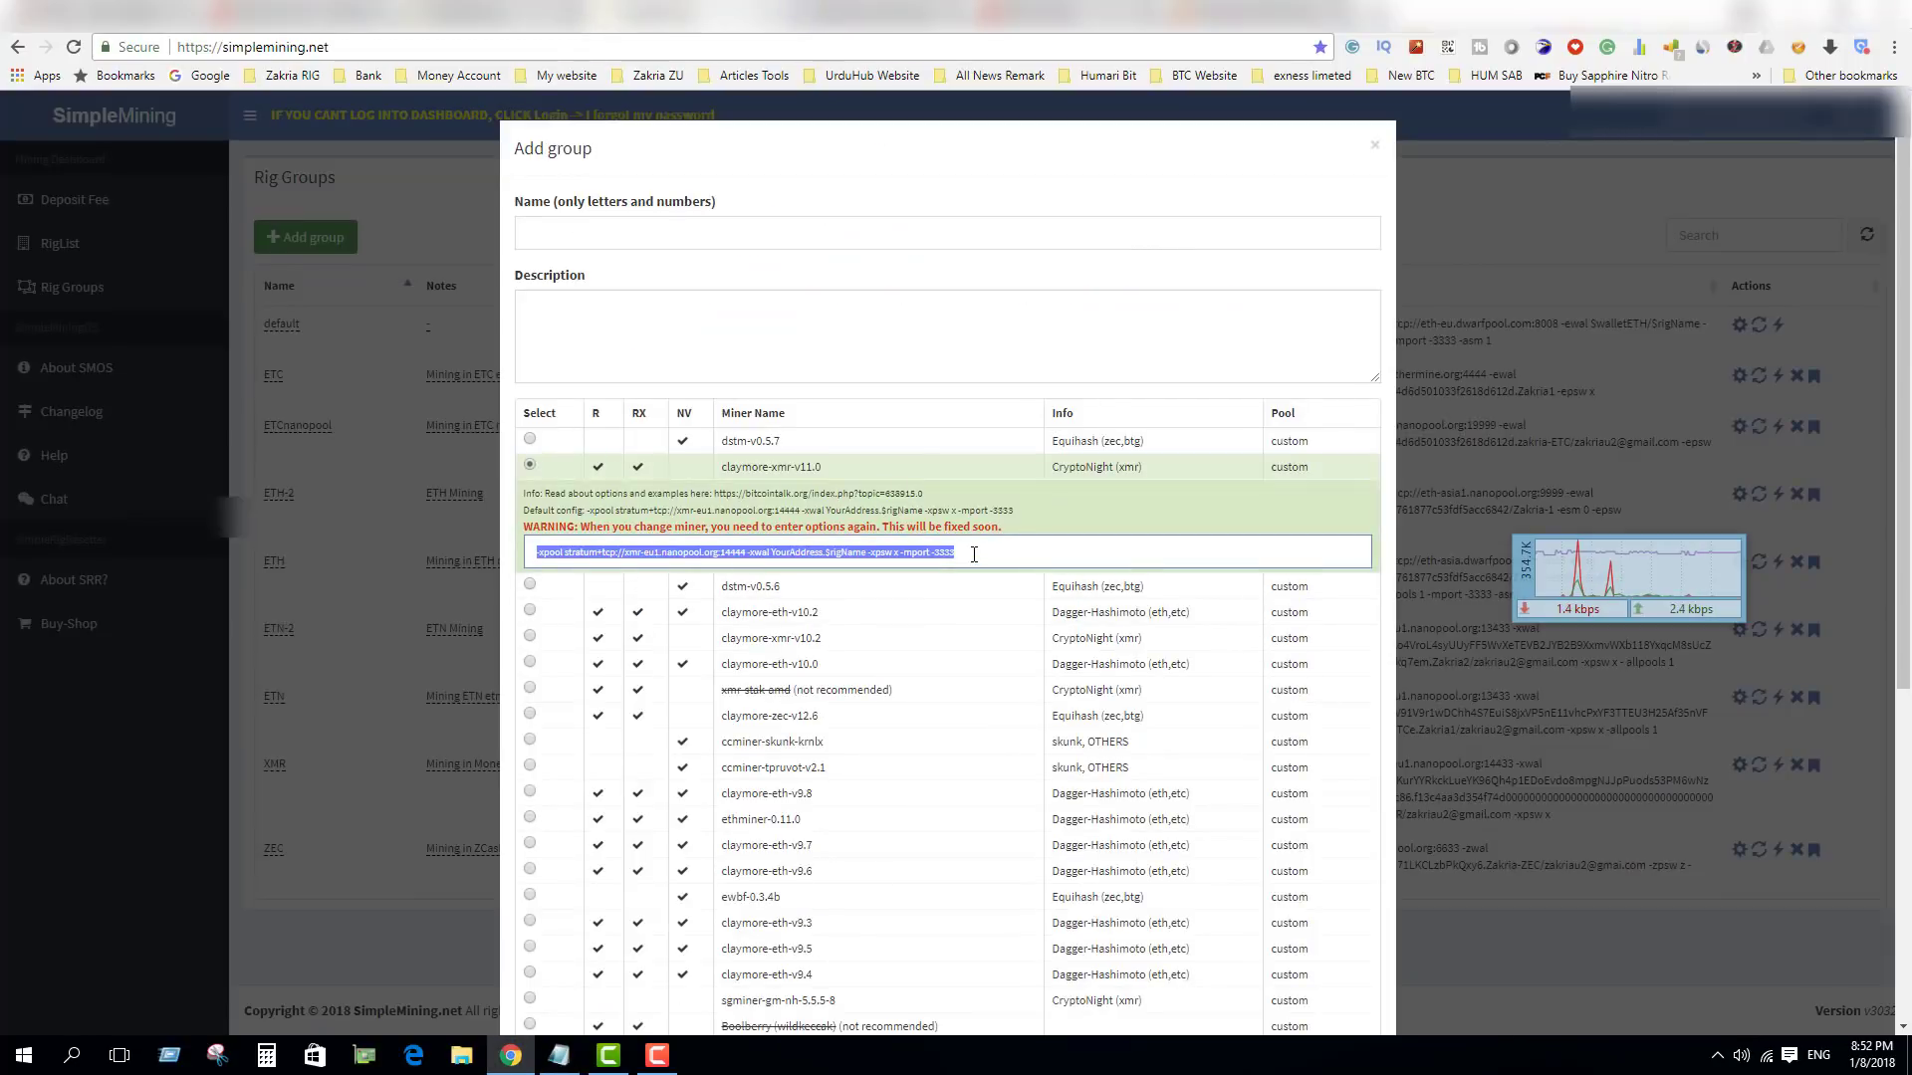
key(BackSpace)
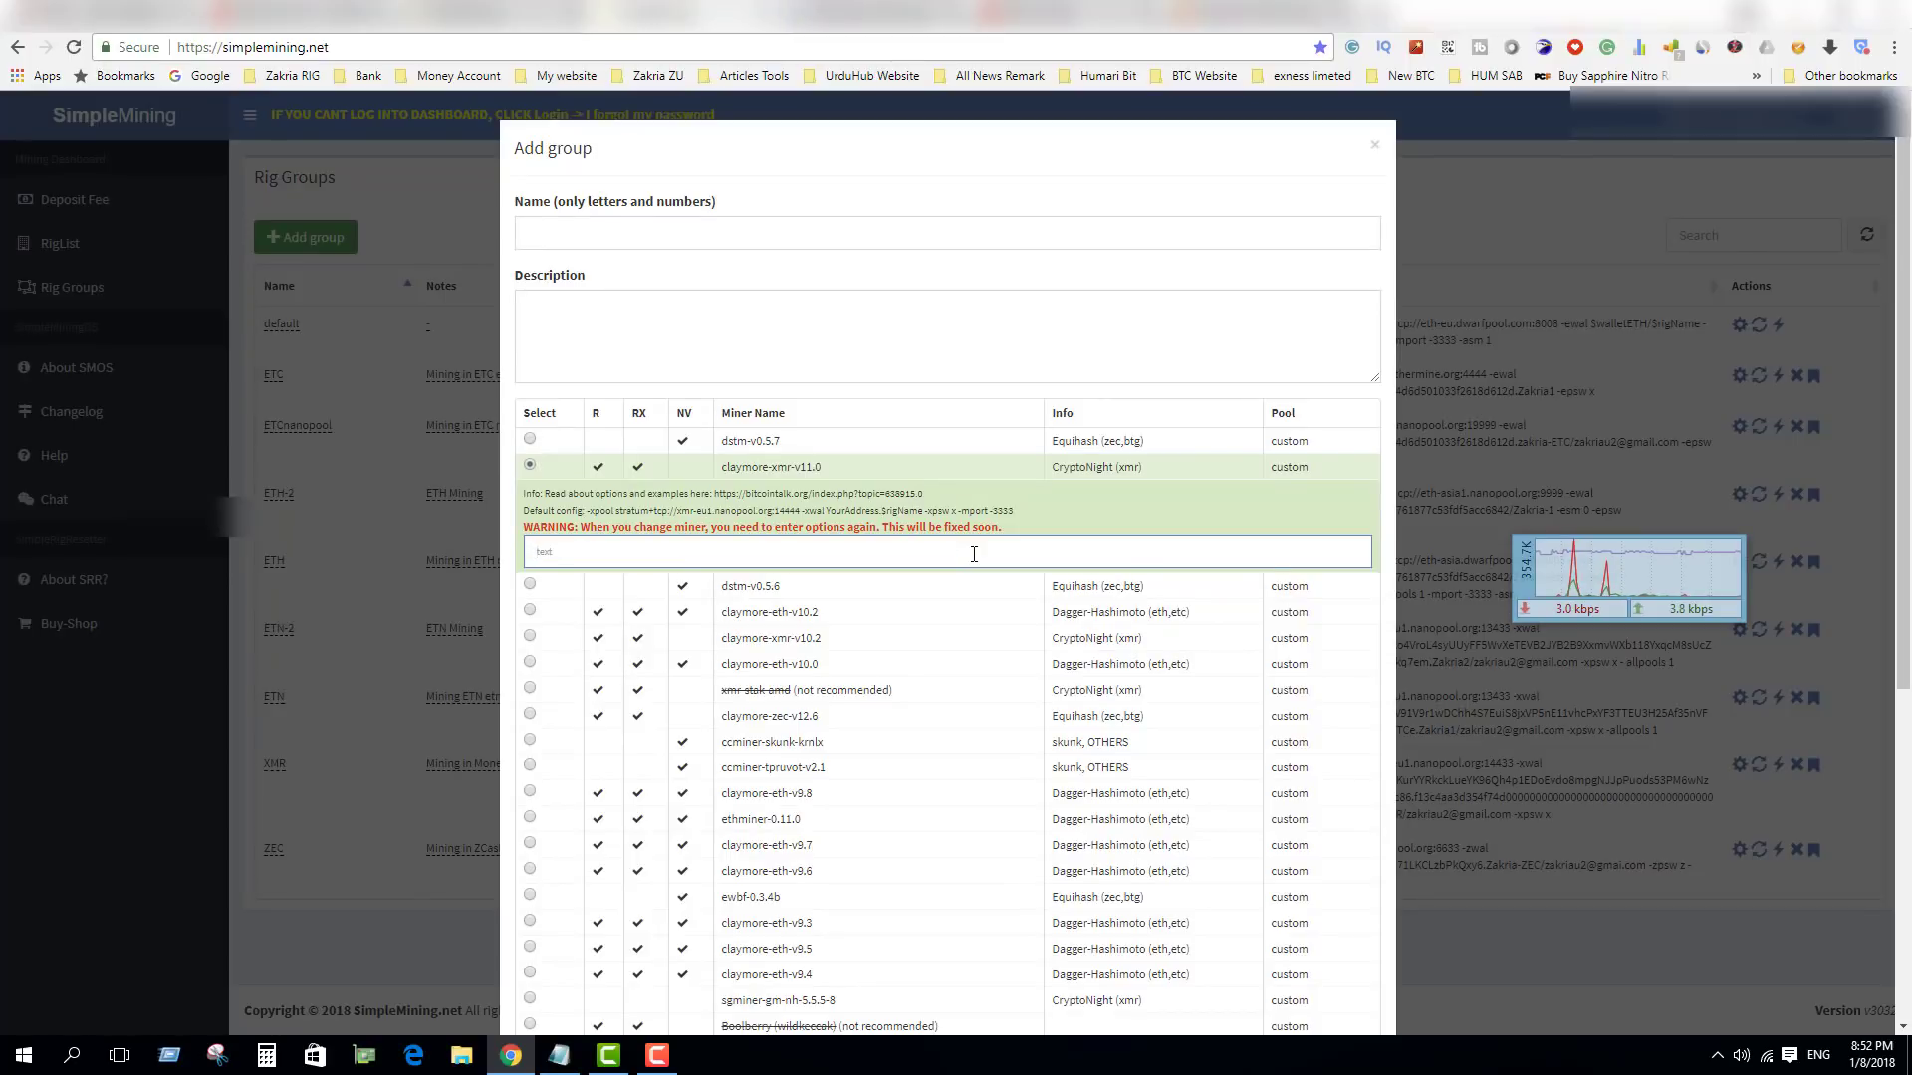
key(ctrl+v)
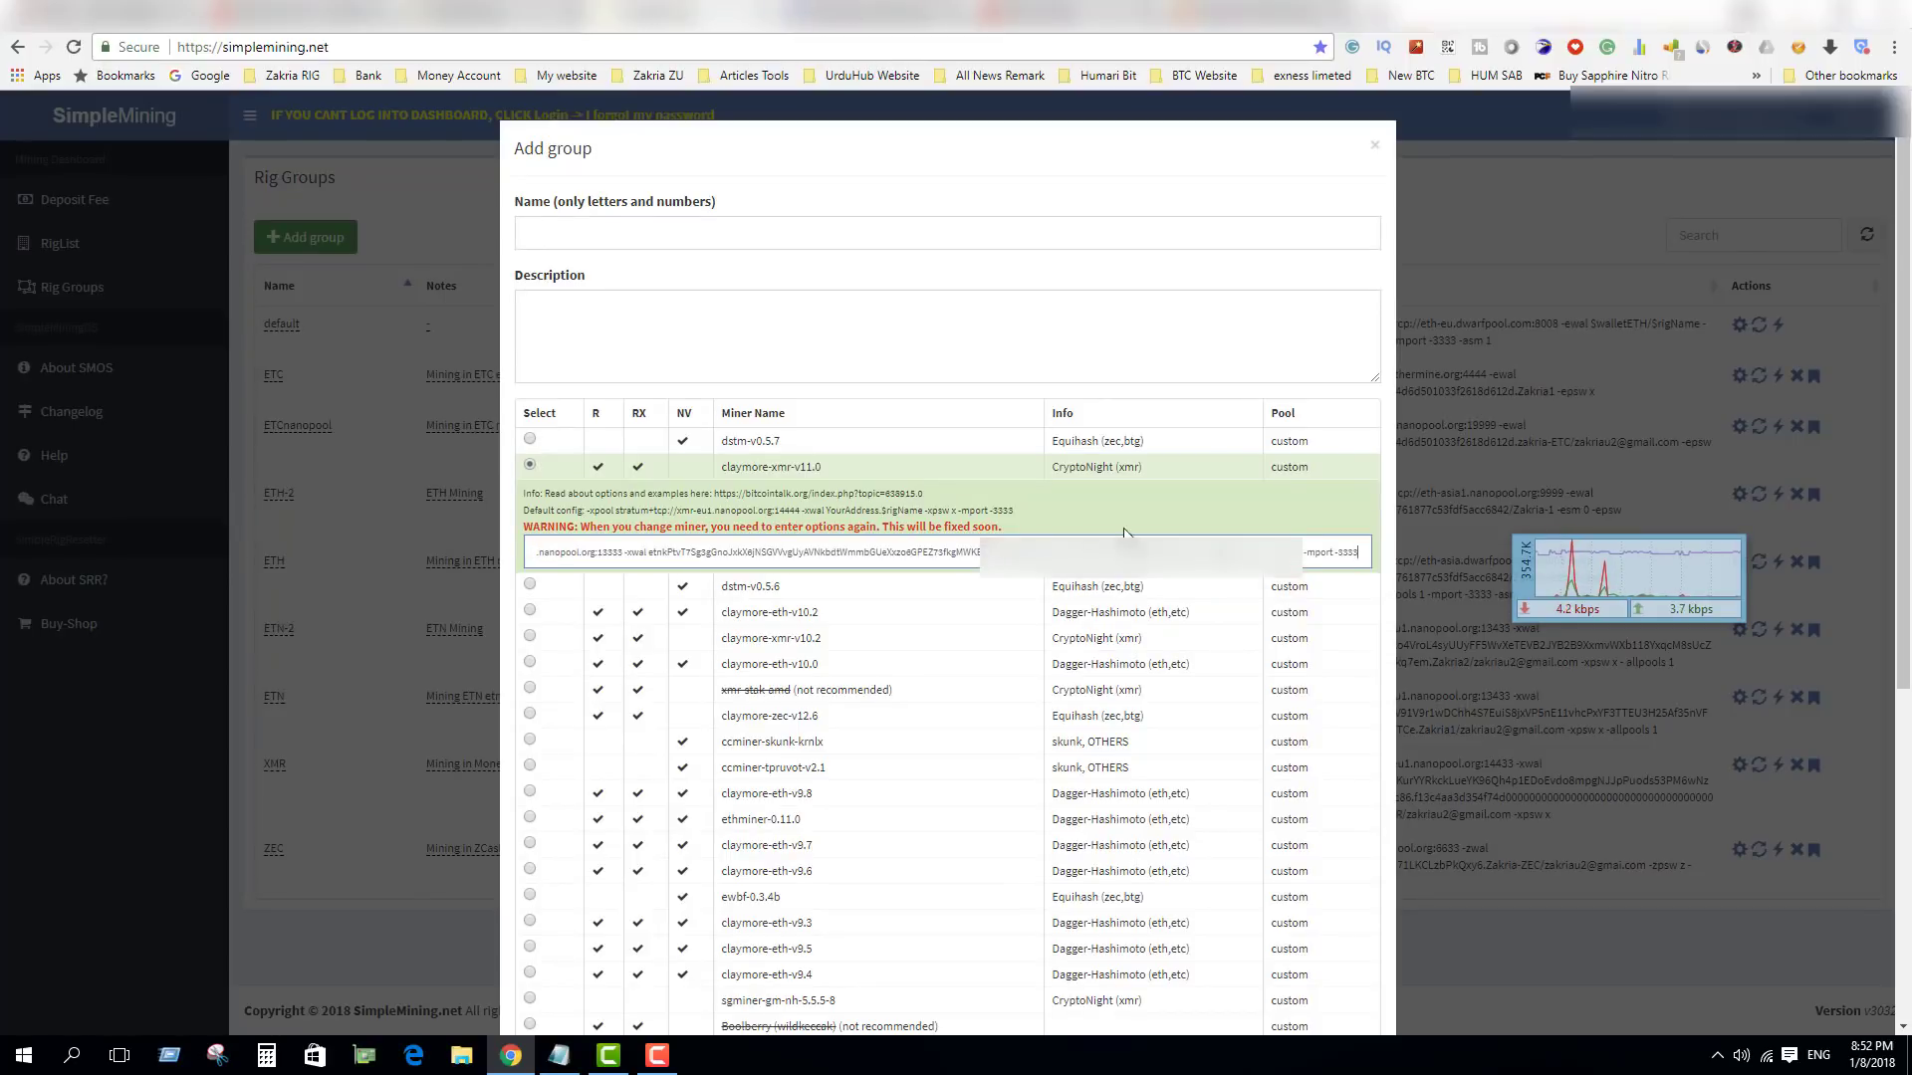
- Name the group New ETN, describe it as Rig1 Mining ETN, and add it to the rig groups
click(585, 229)
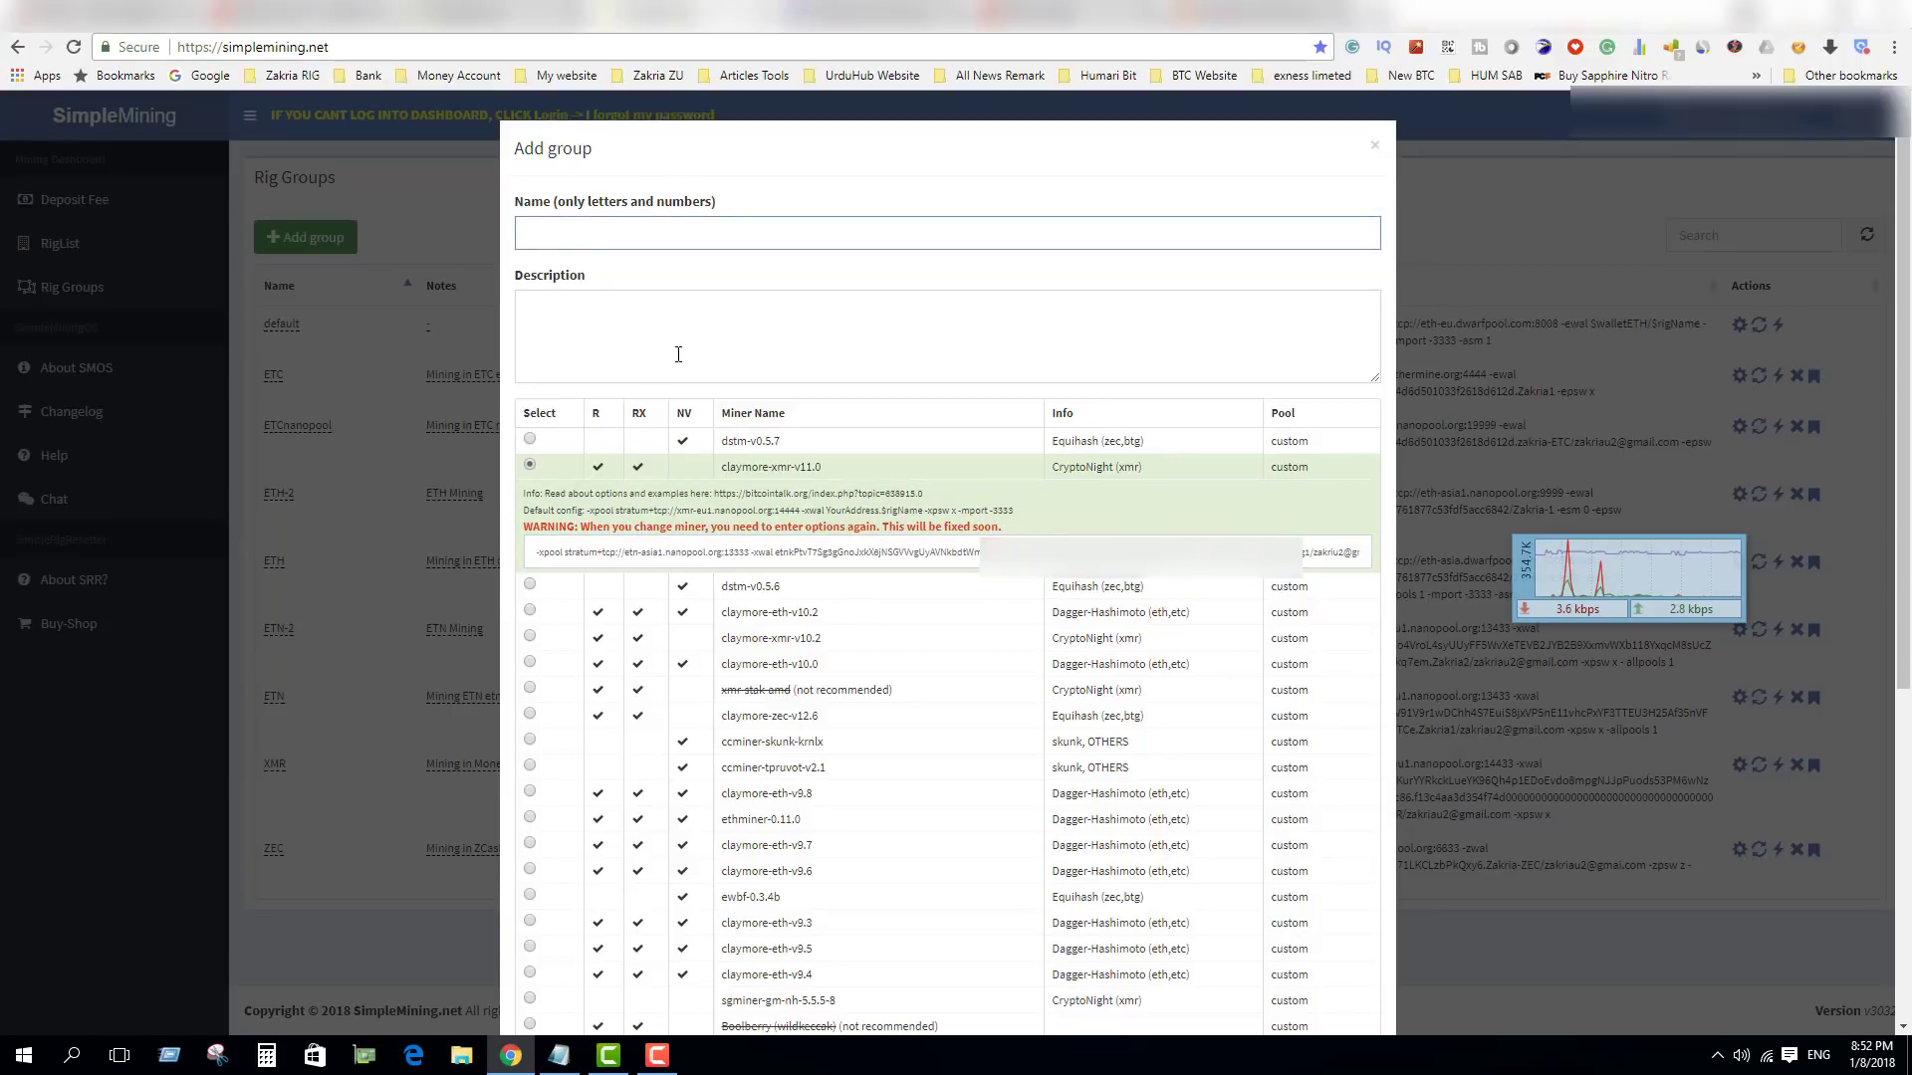
text(New ETN)
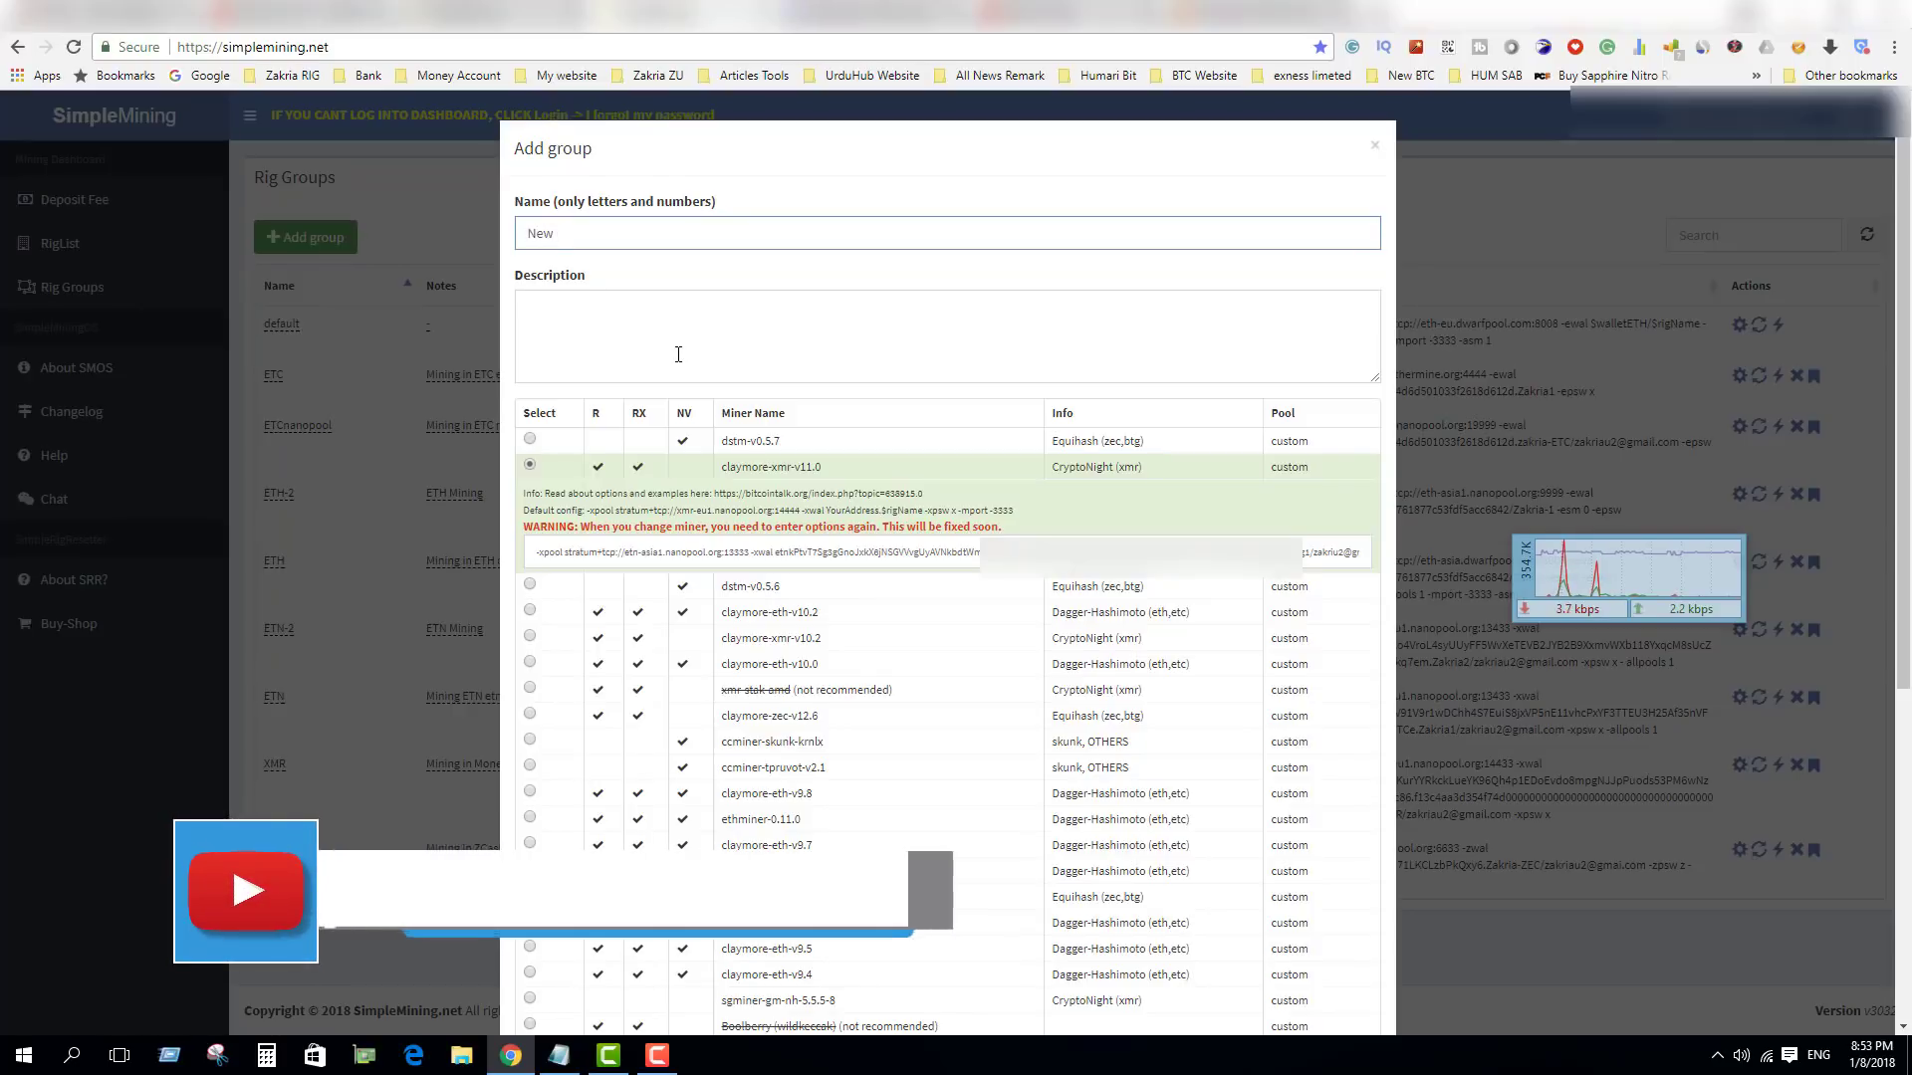
click(588, 344)
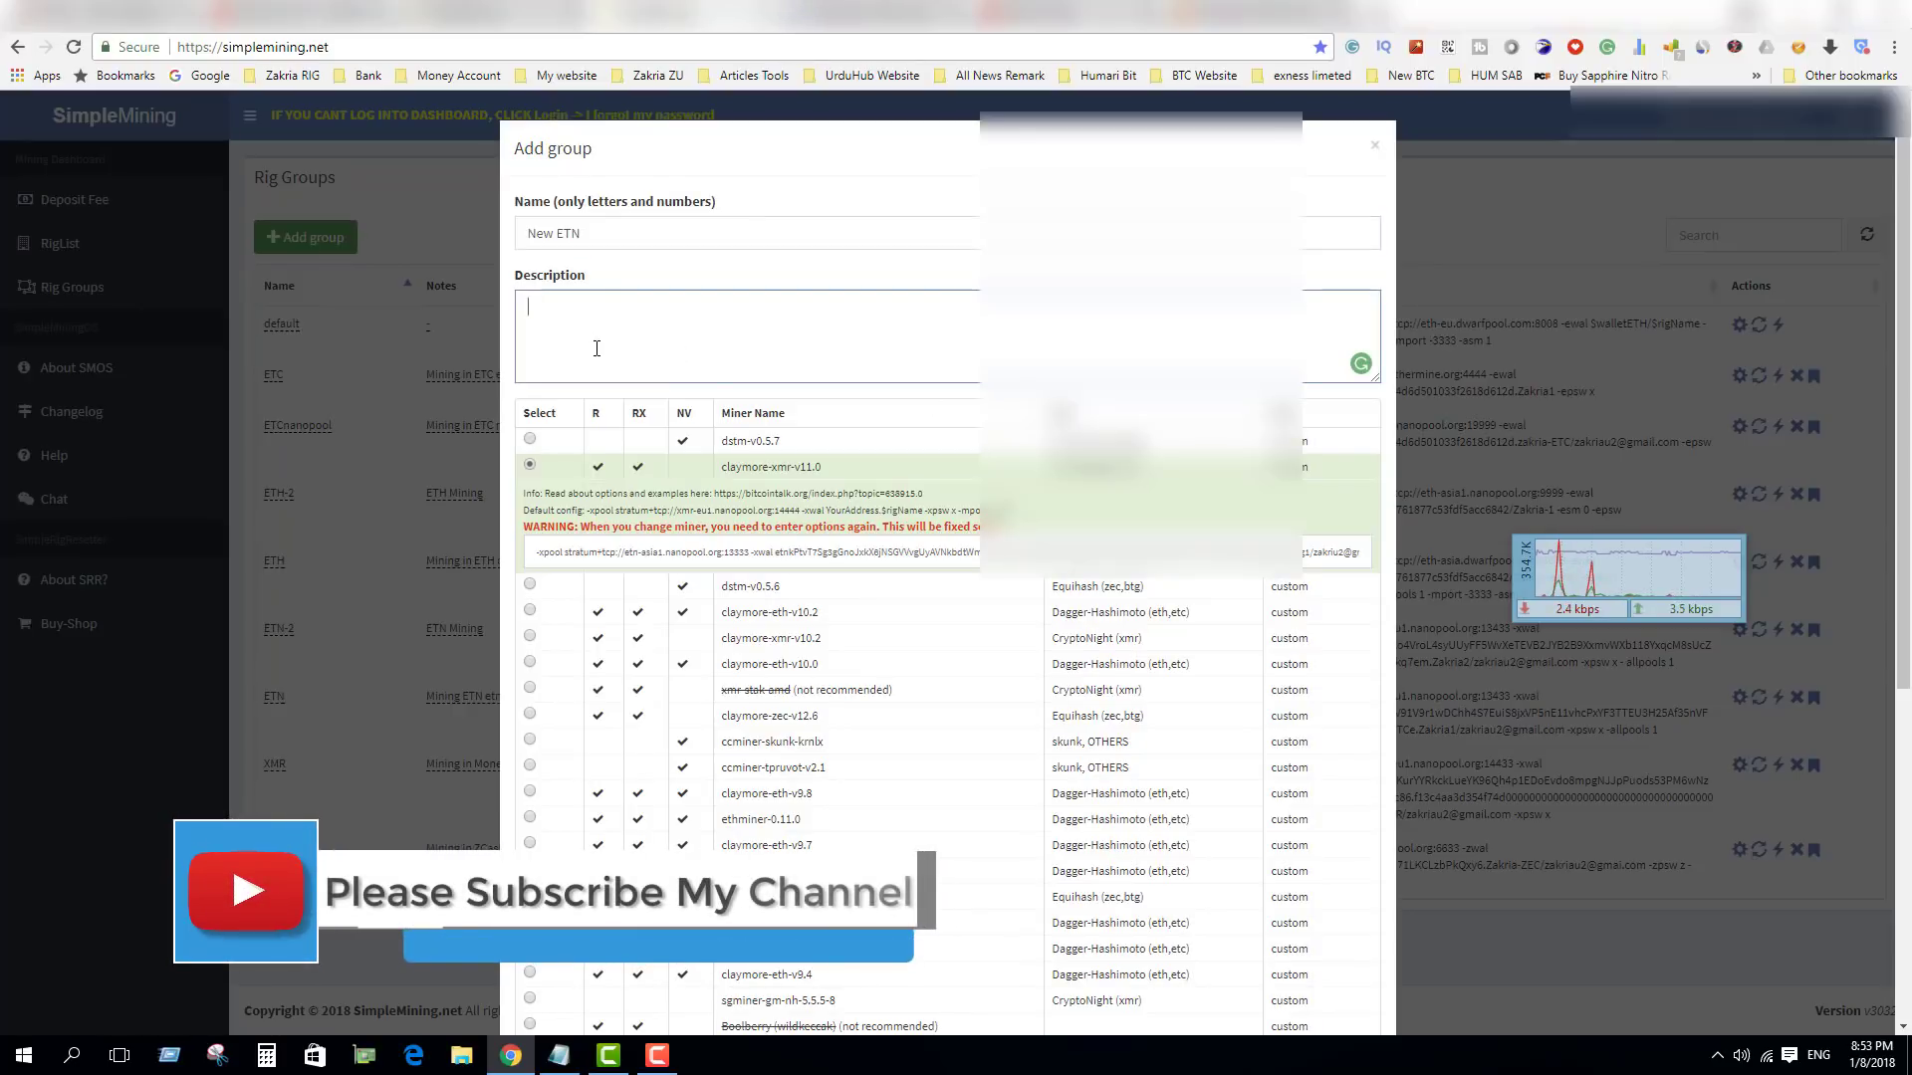
scroll(700, 559, down, 5)
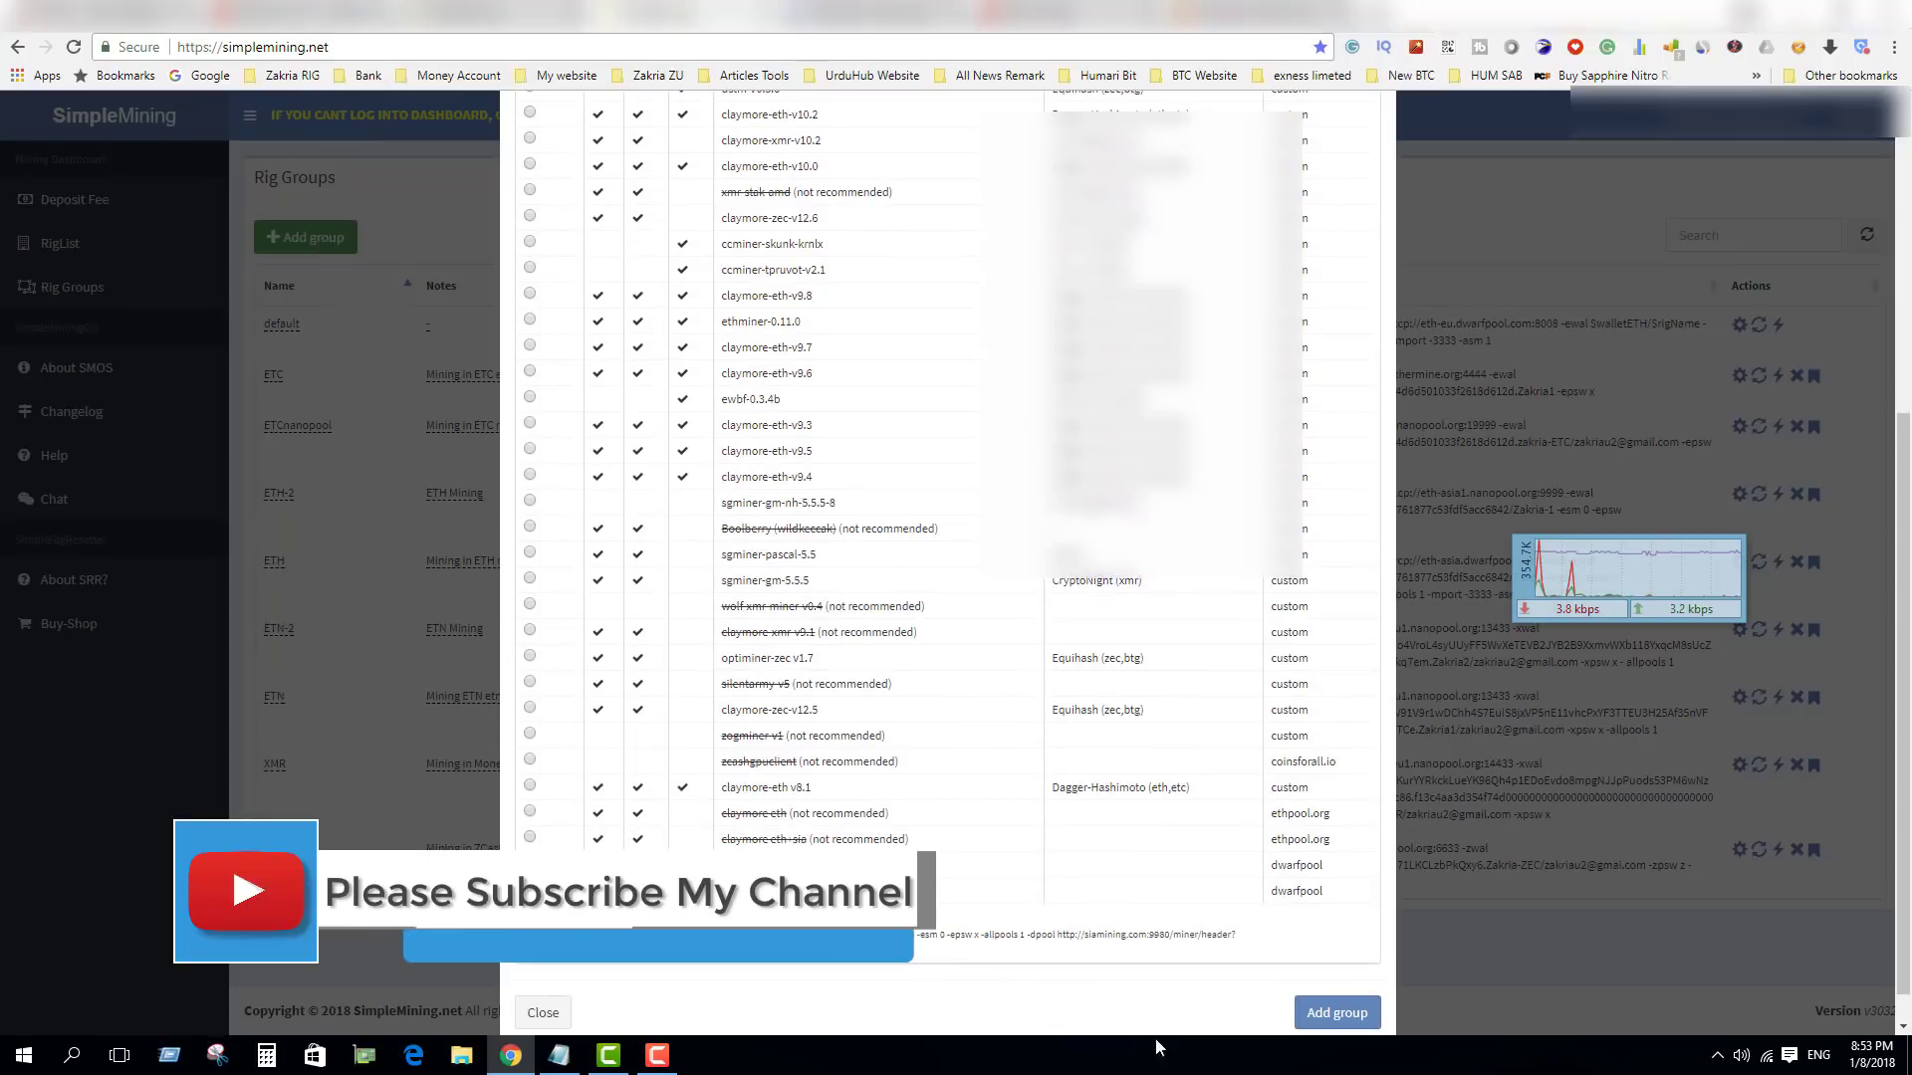
click(1337, 1013)
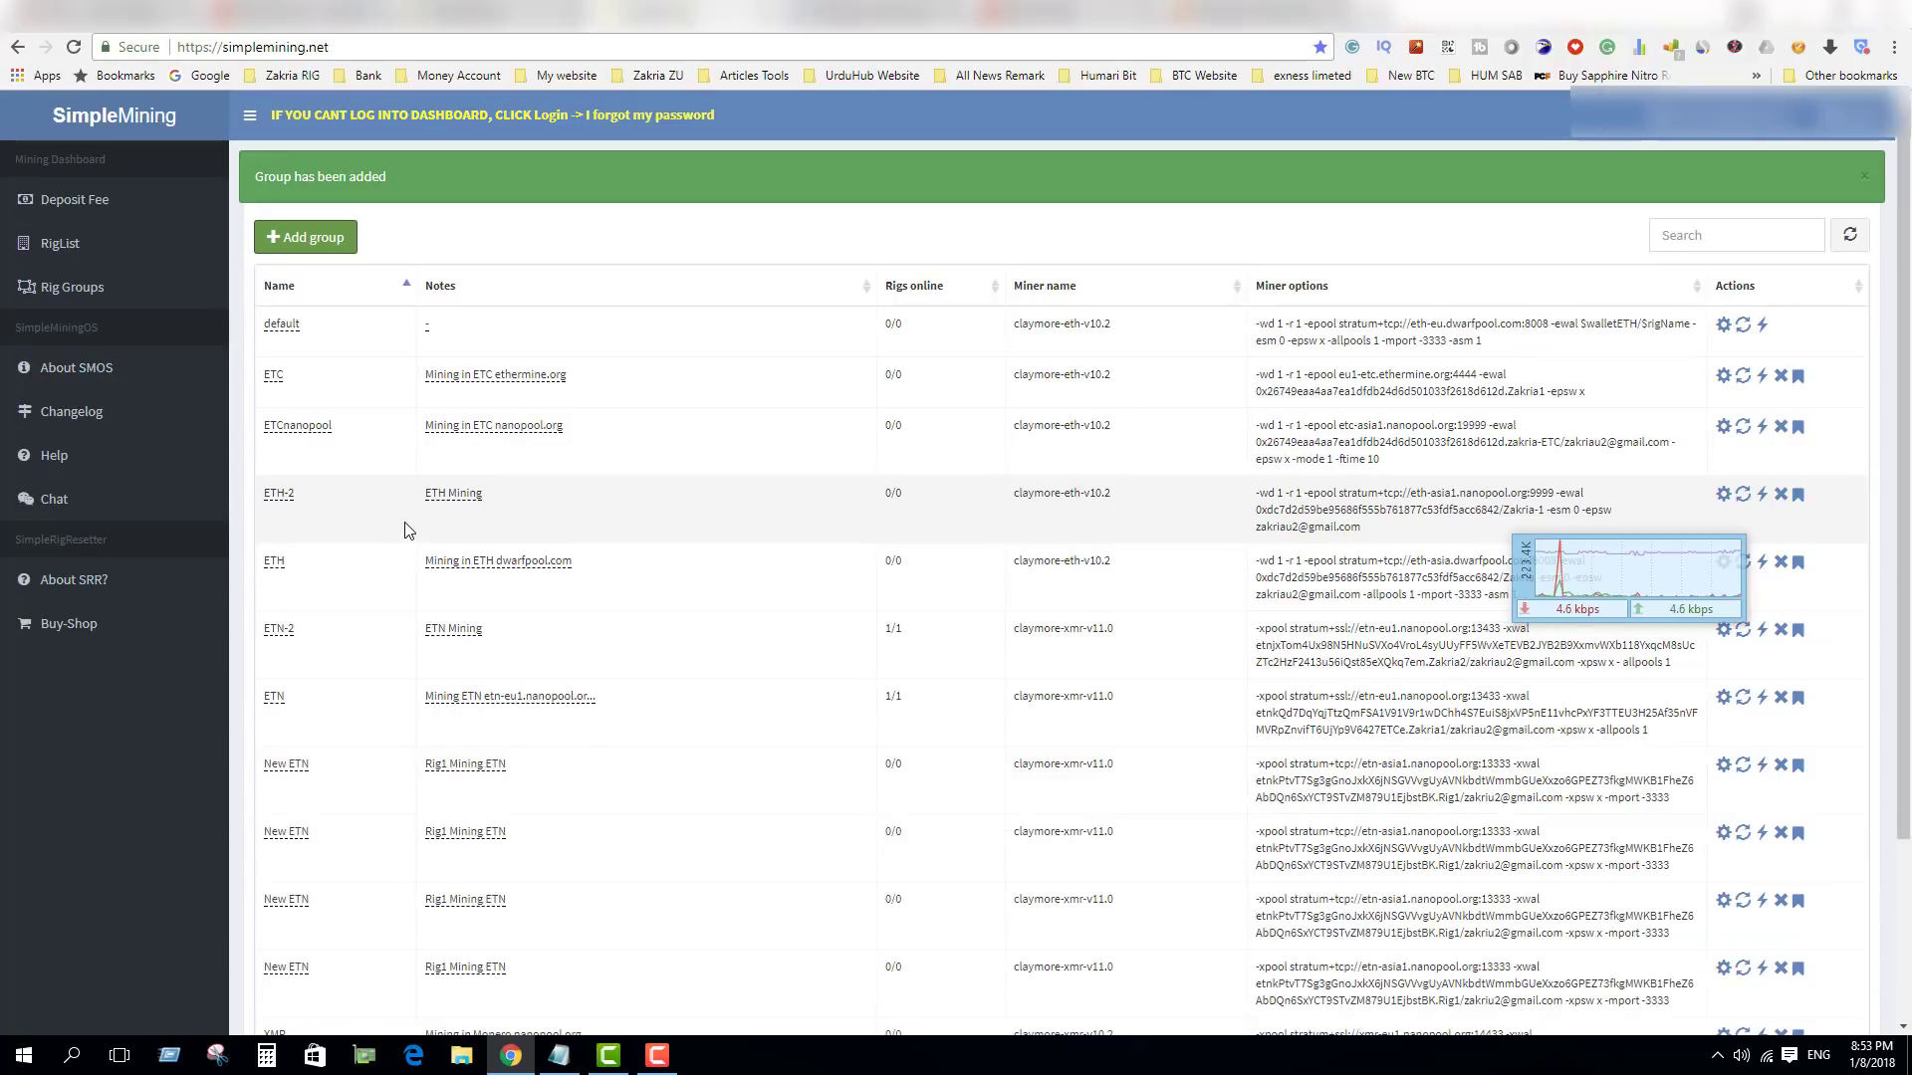
- Assign the rig noted as Home in the rig list to the New ETN group with the Reload option, and save
scroll(279, 569, down, 3)
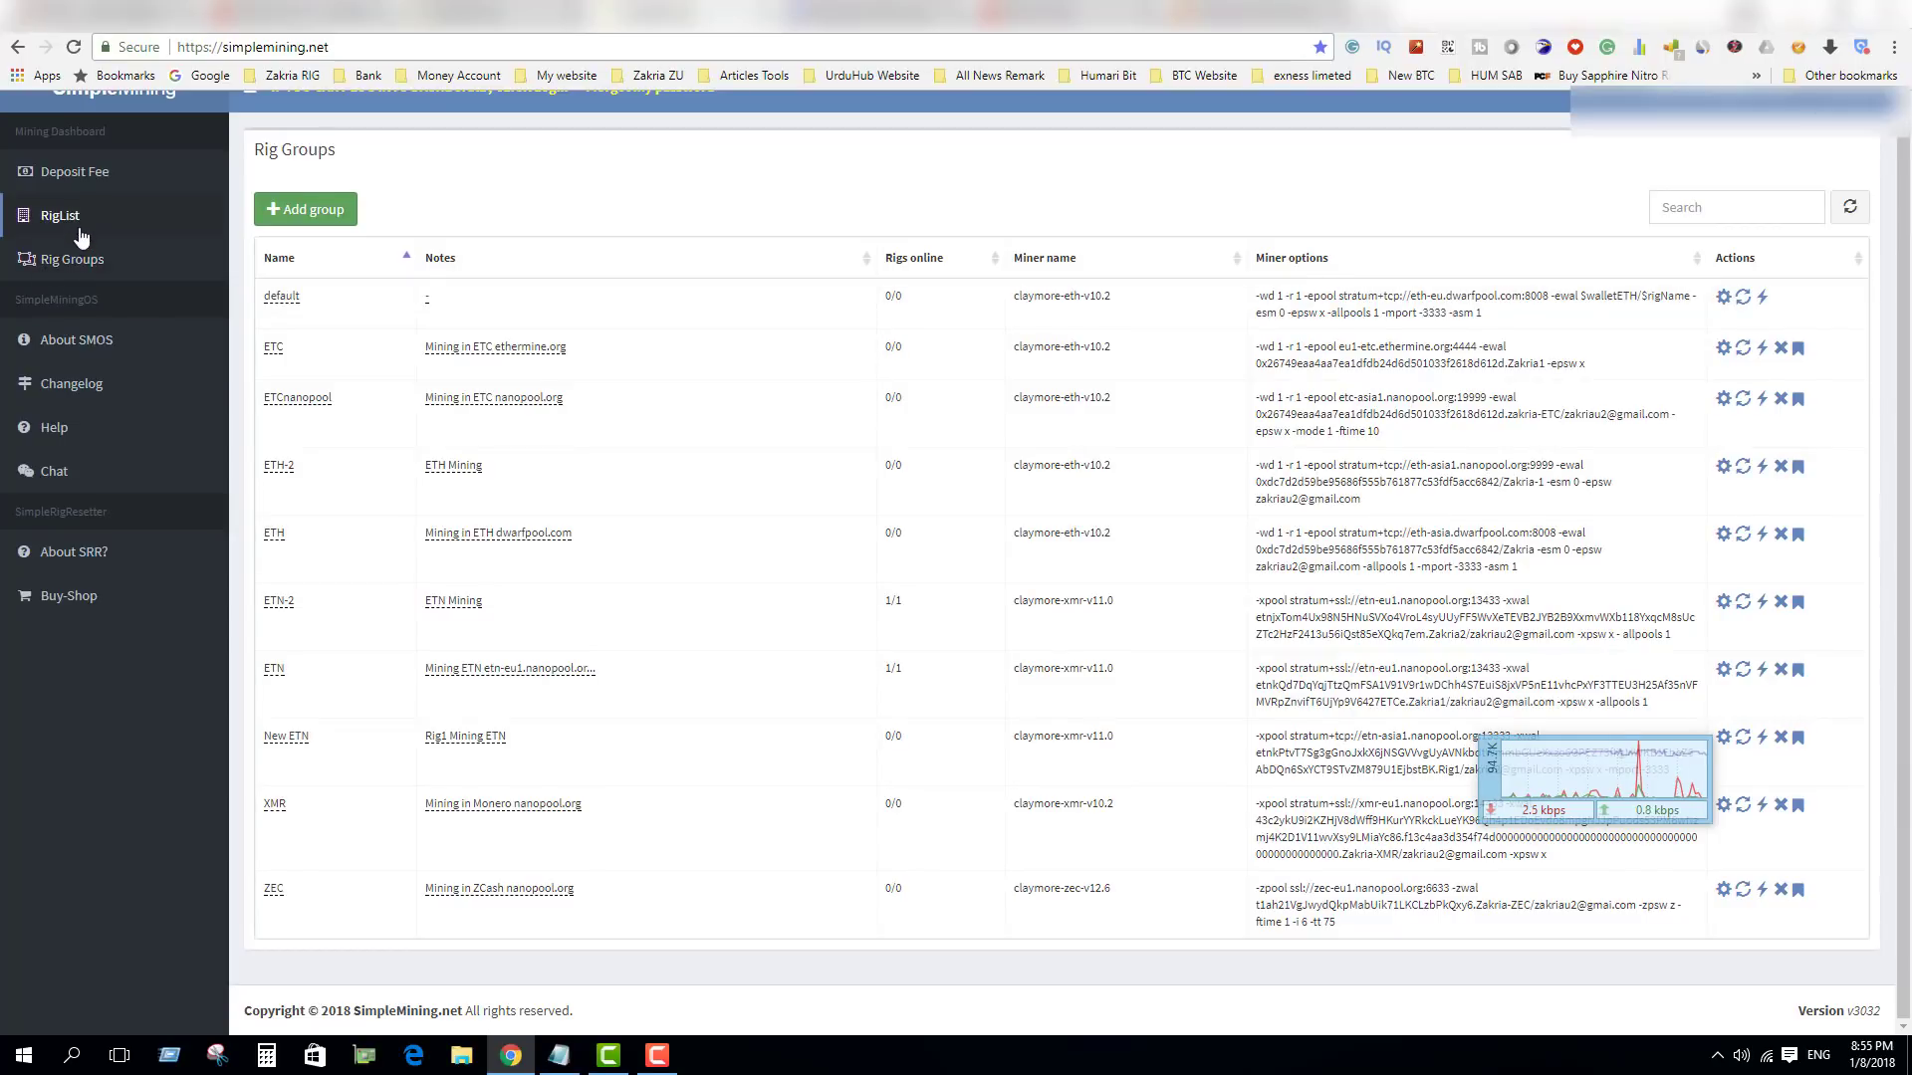
click(136, 232)
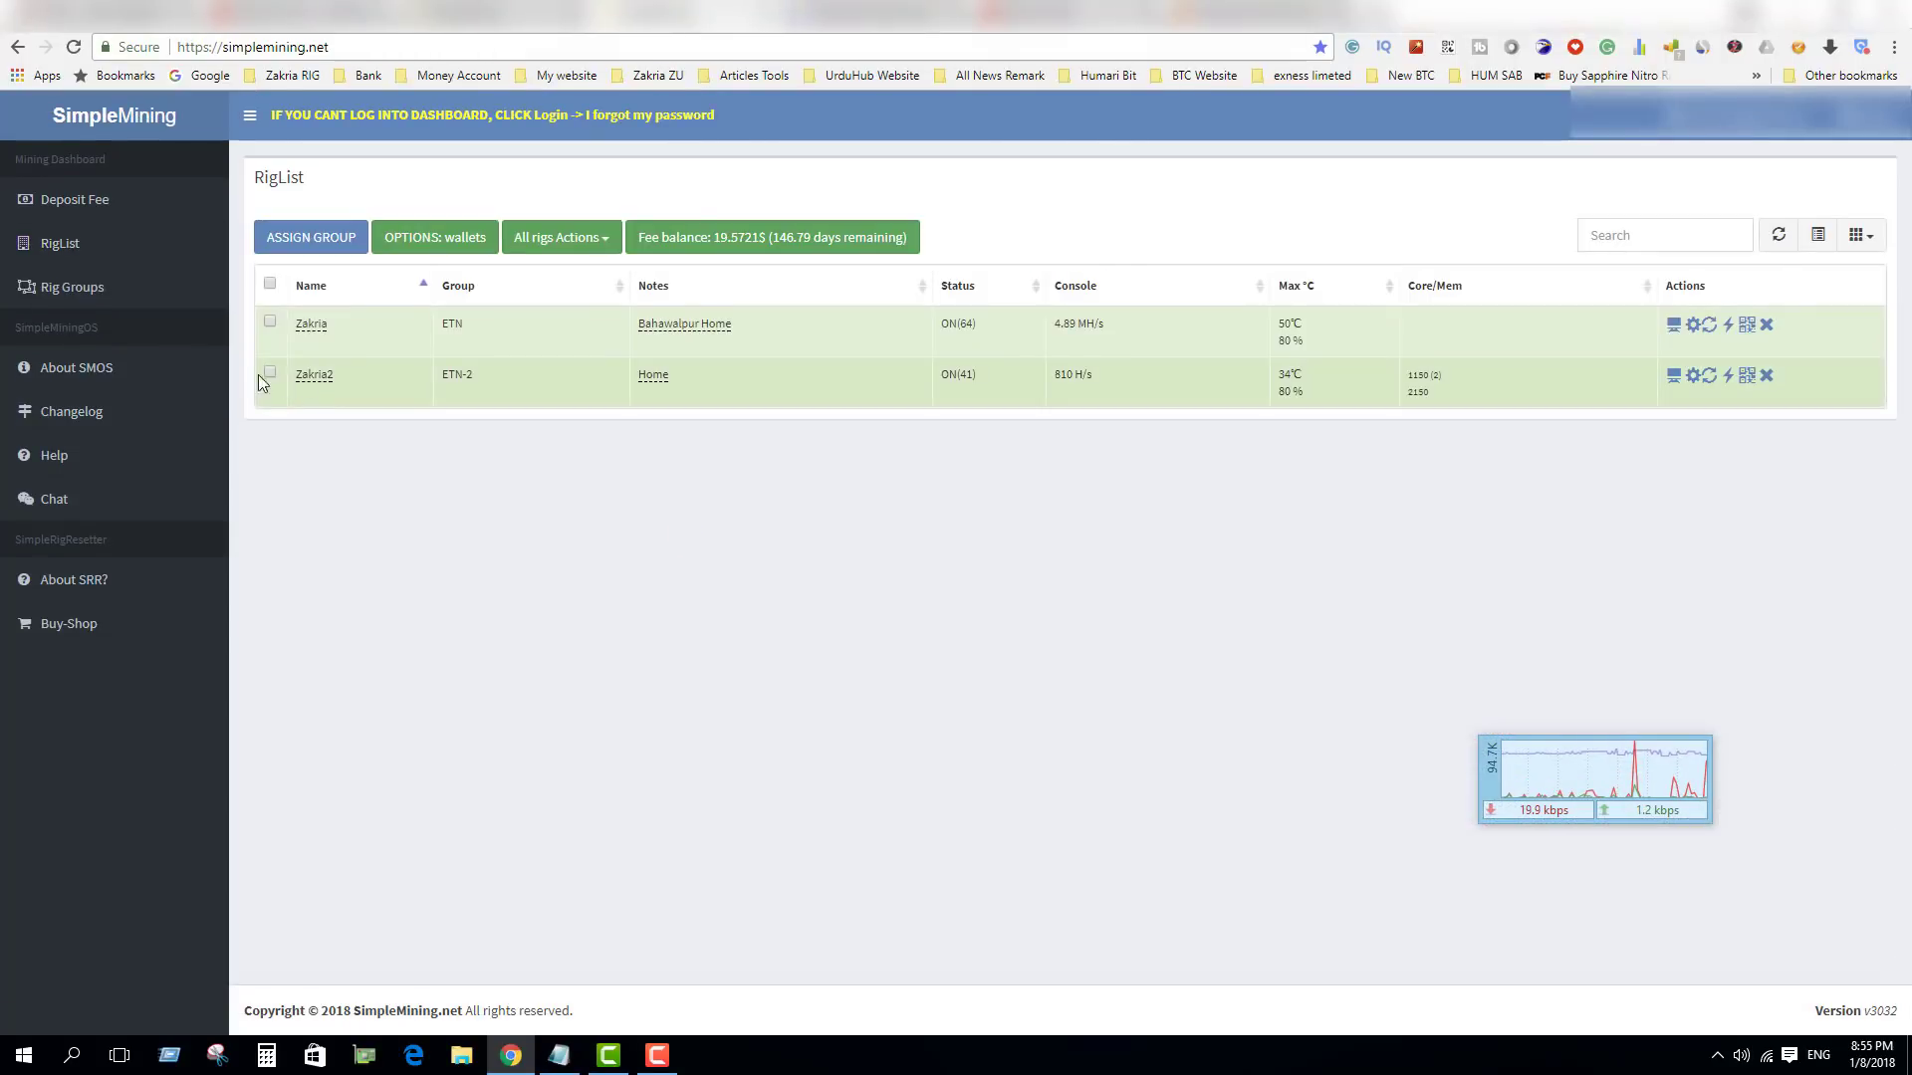
click(269, 372)
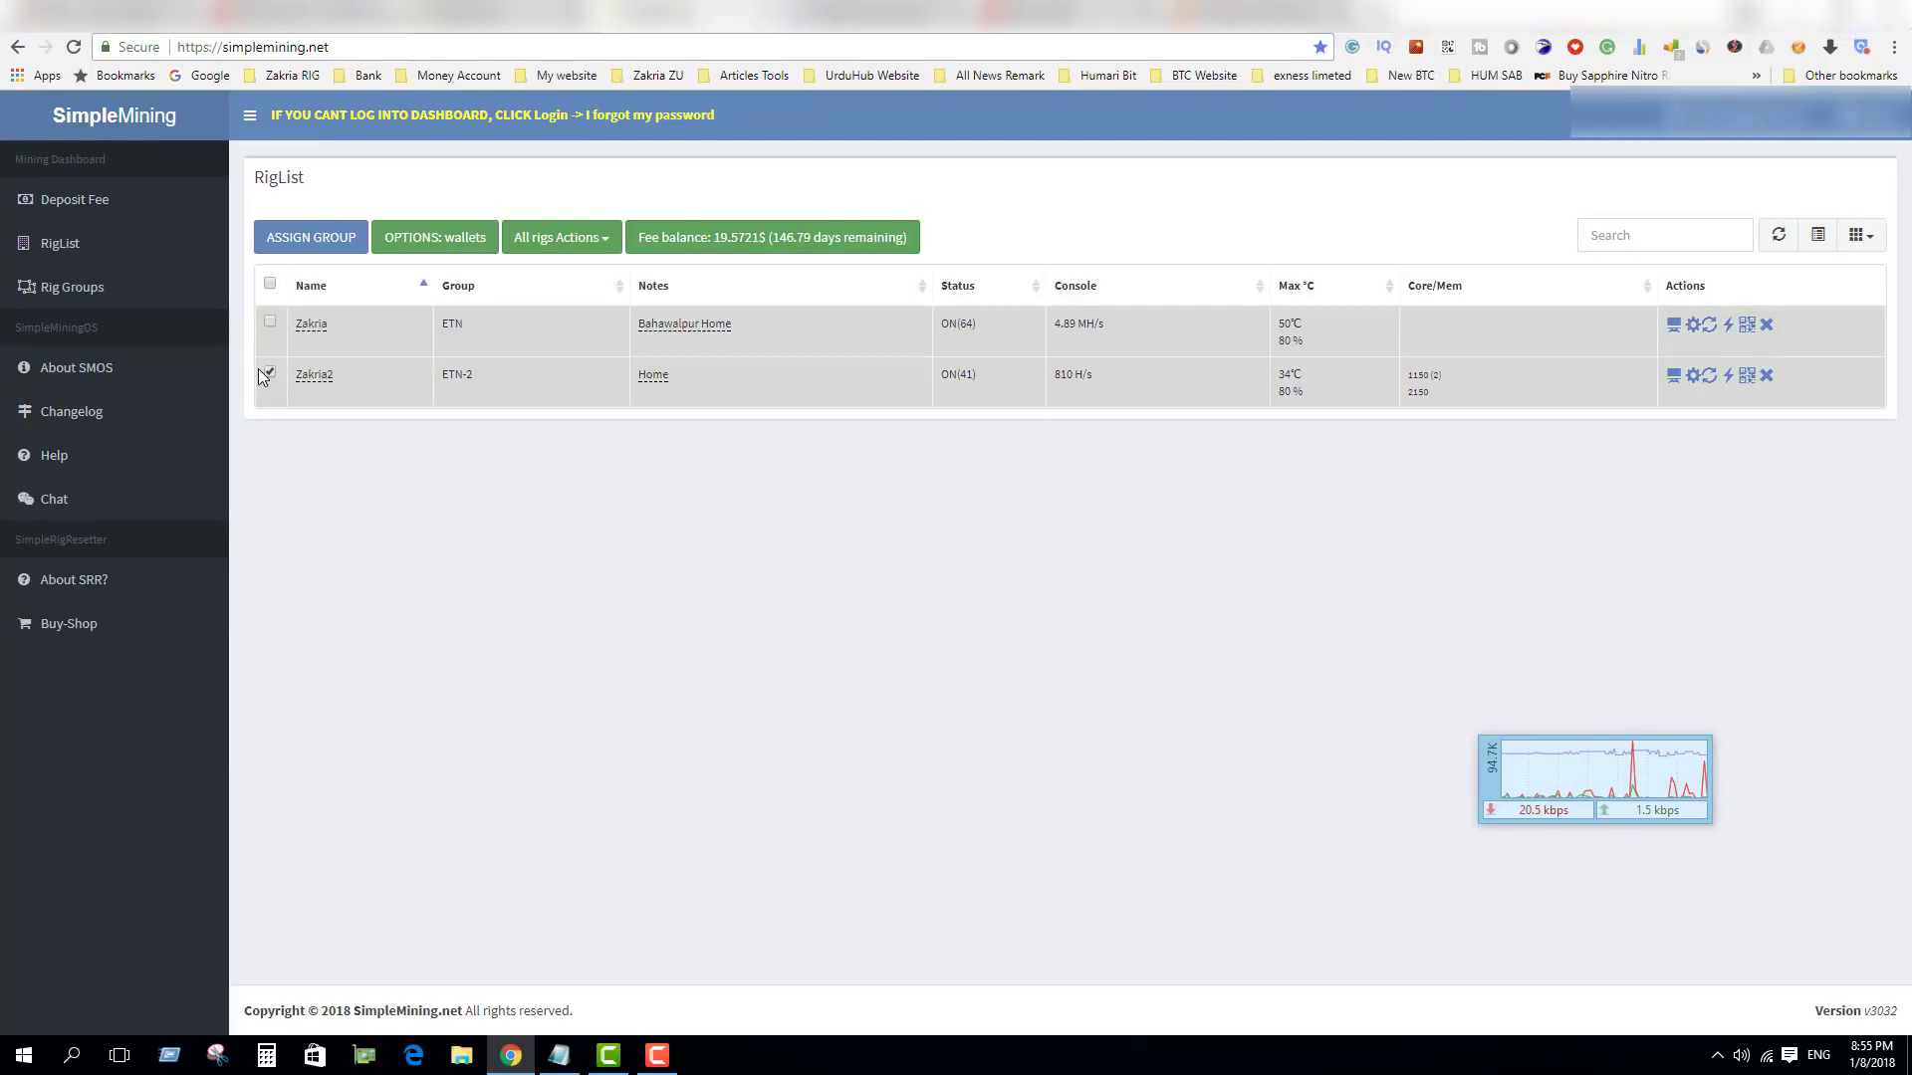
click(310, 239)
click(887, 235)
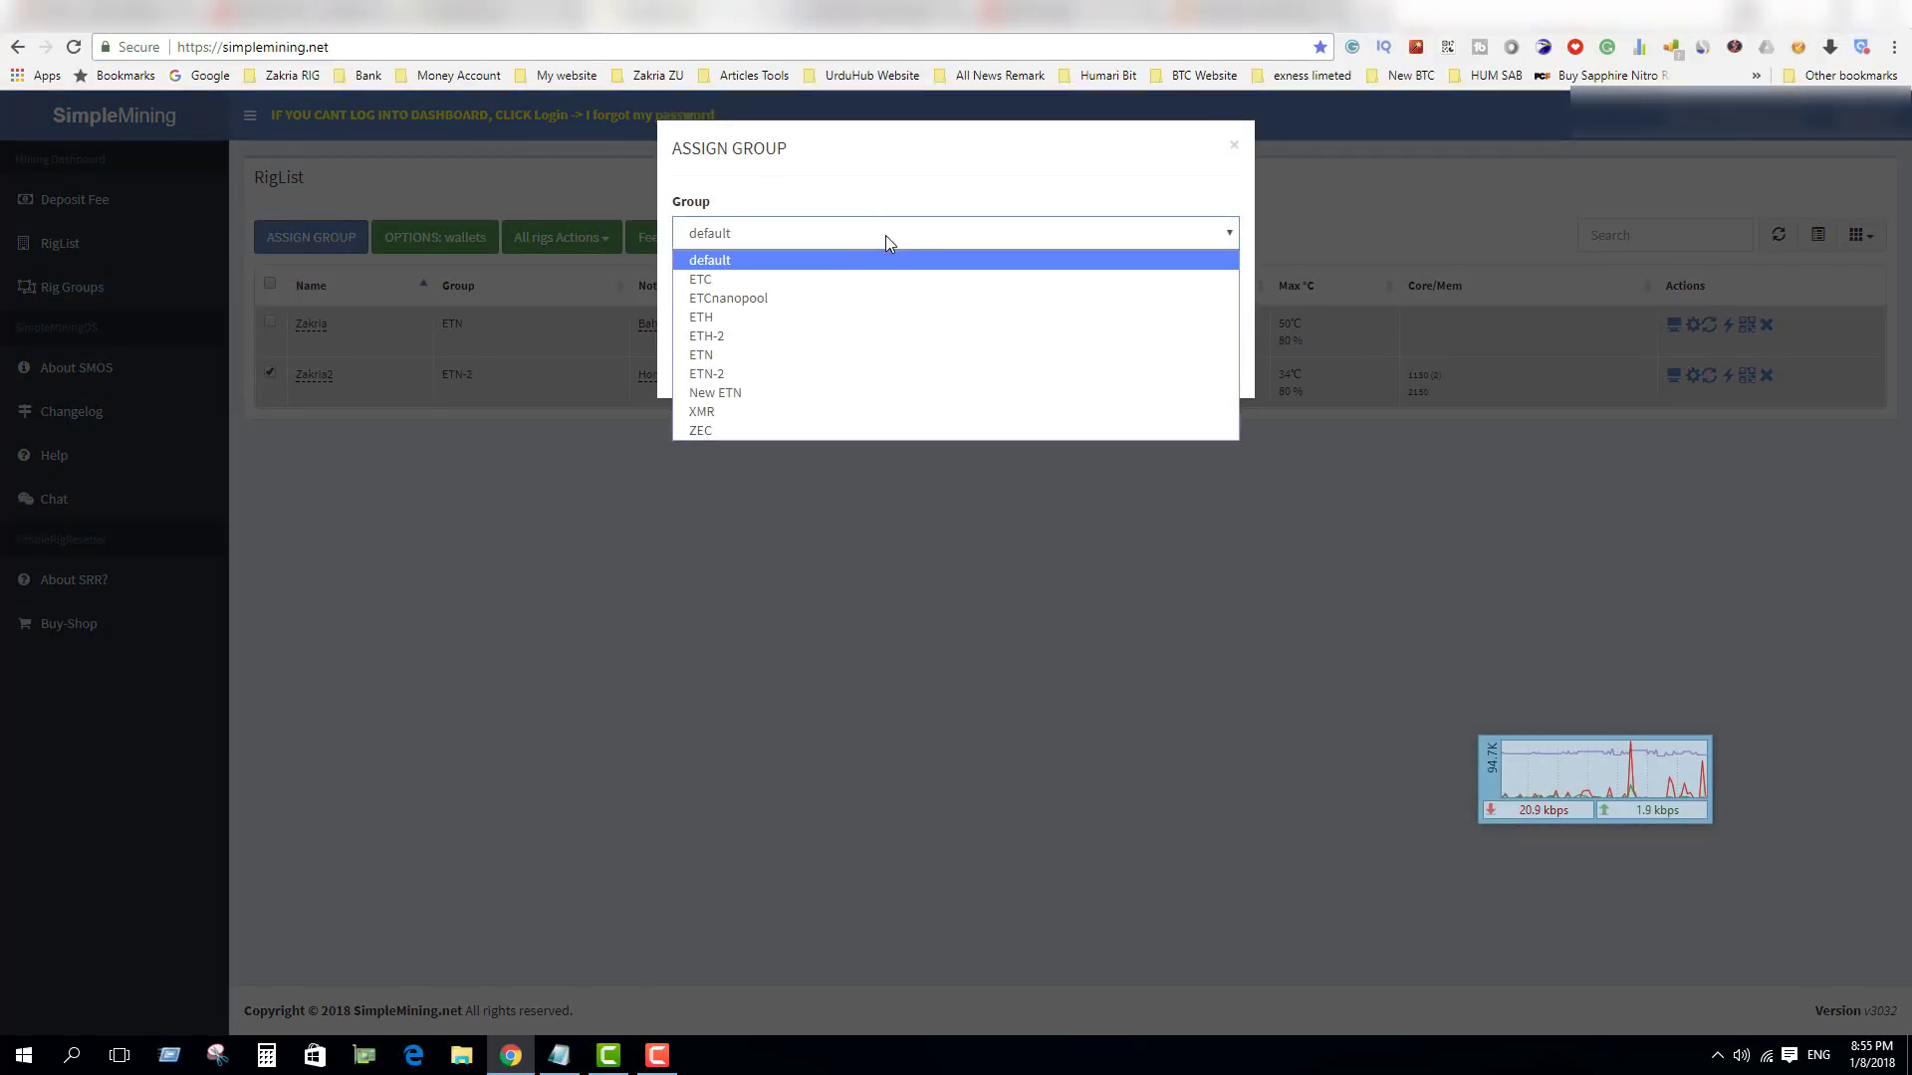
click(743, 394)
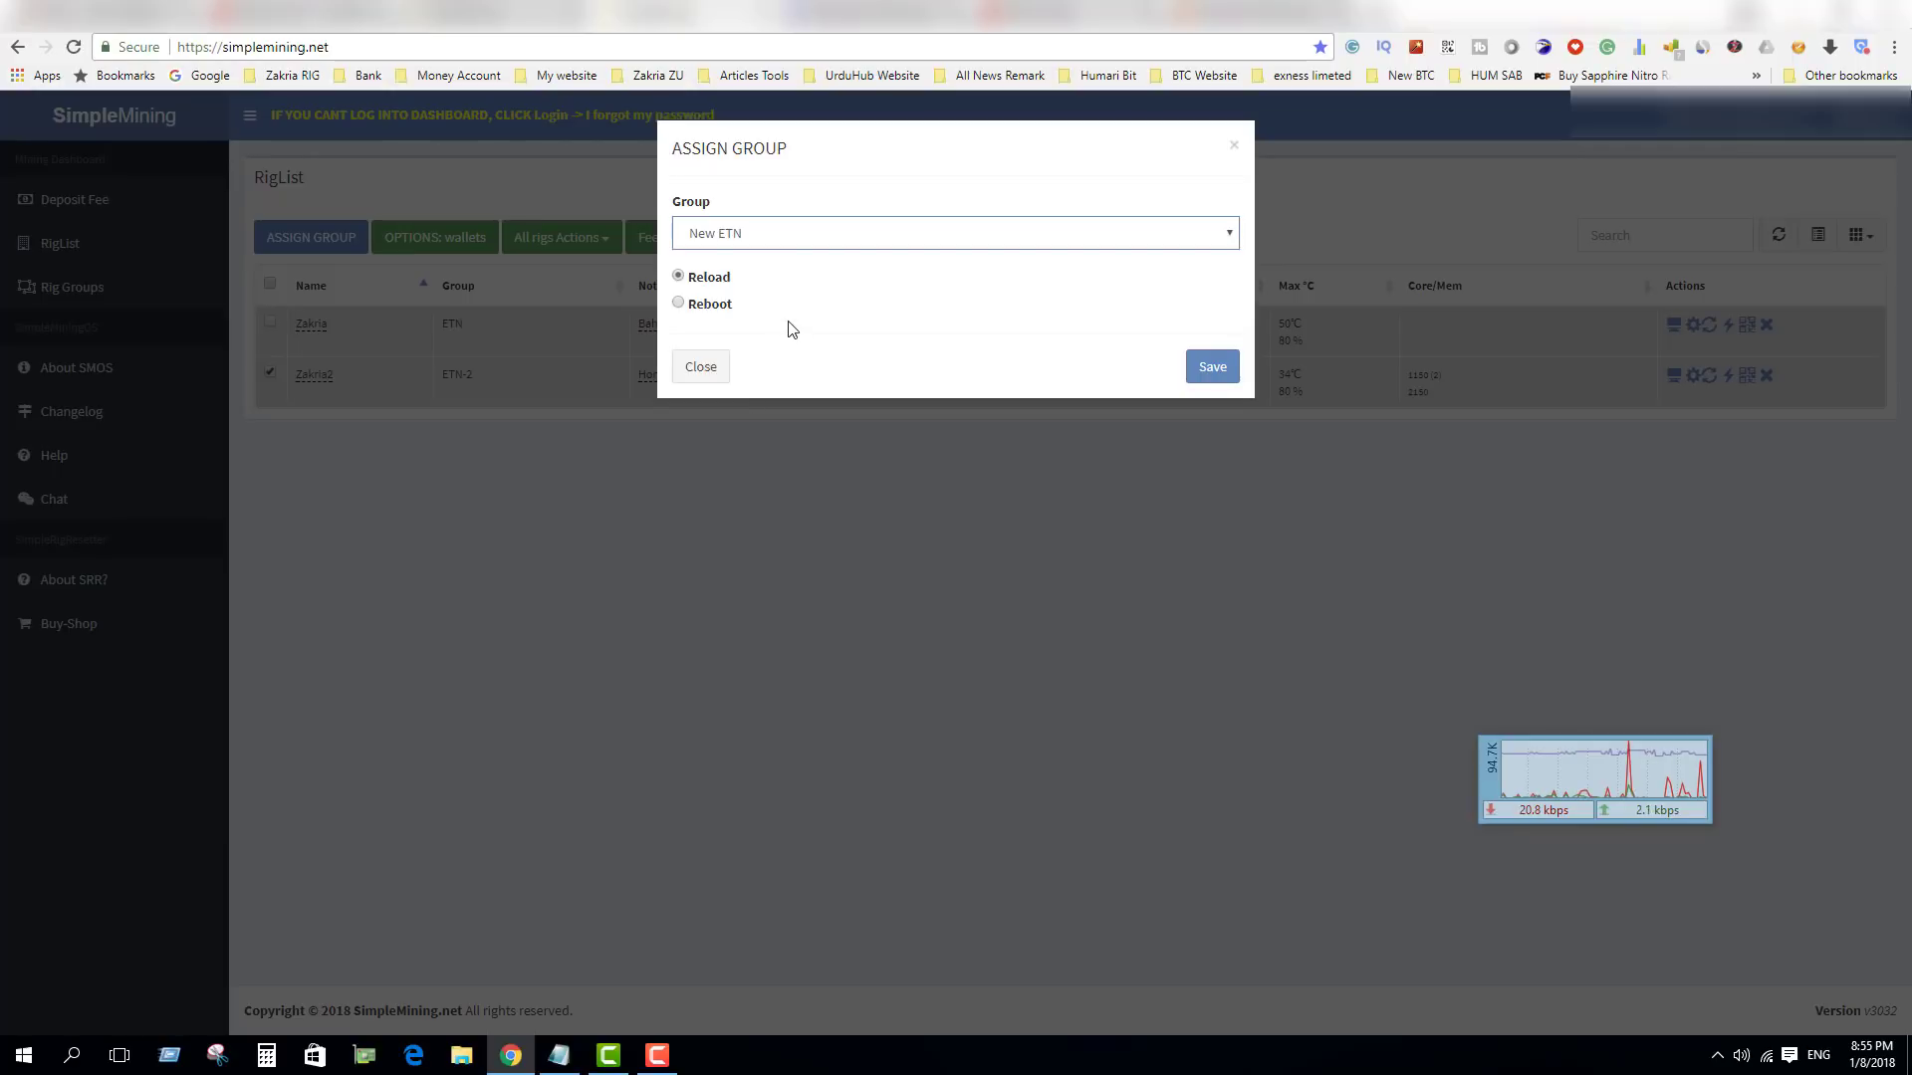
click(1208, 368)
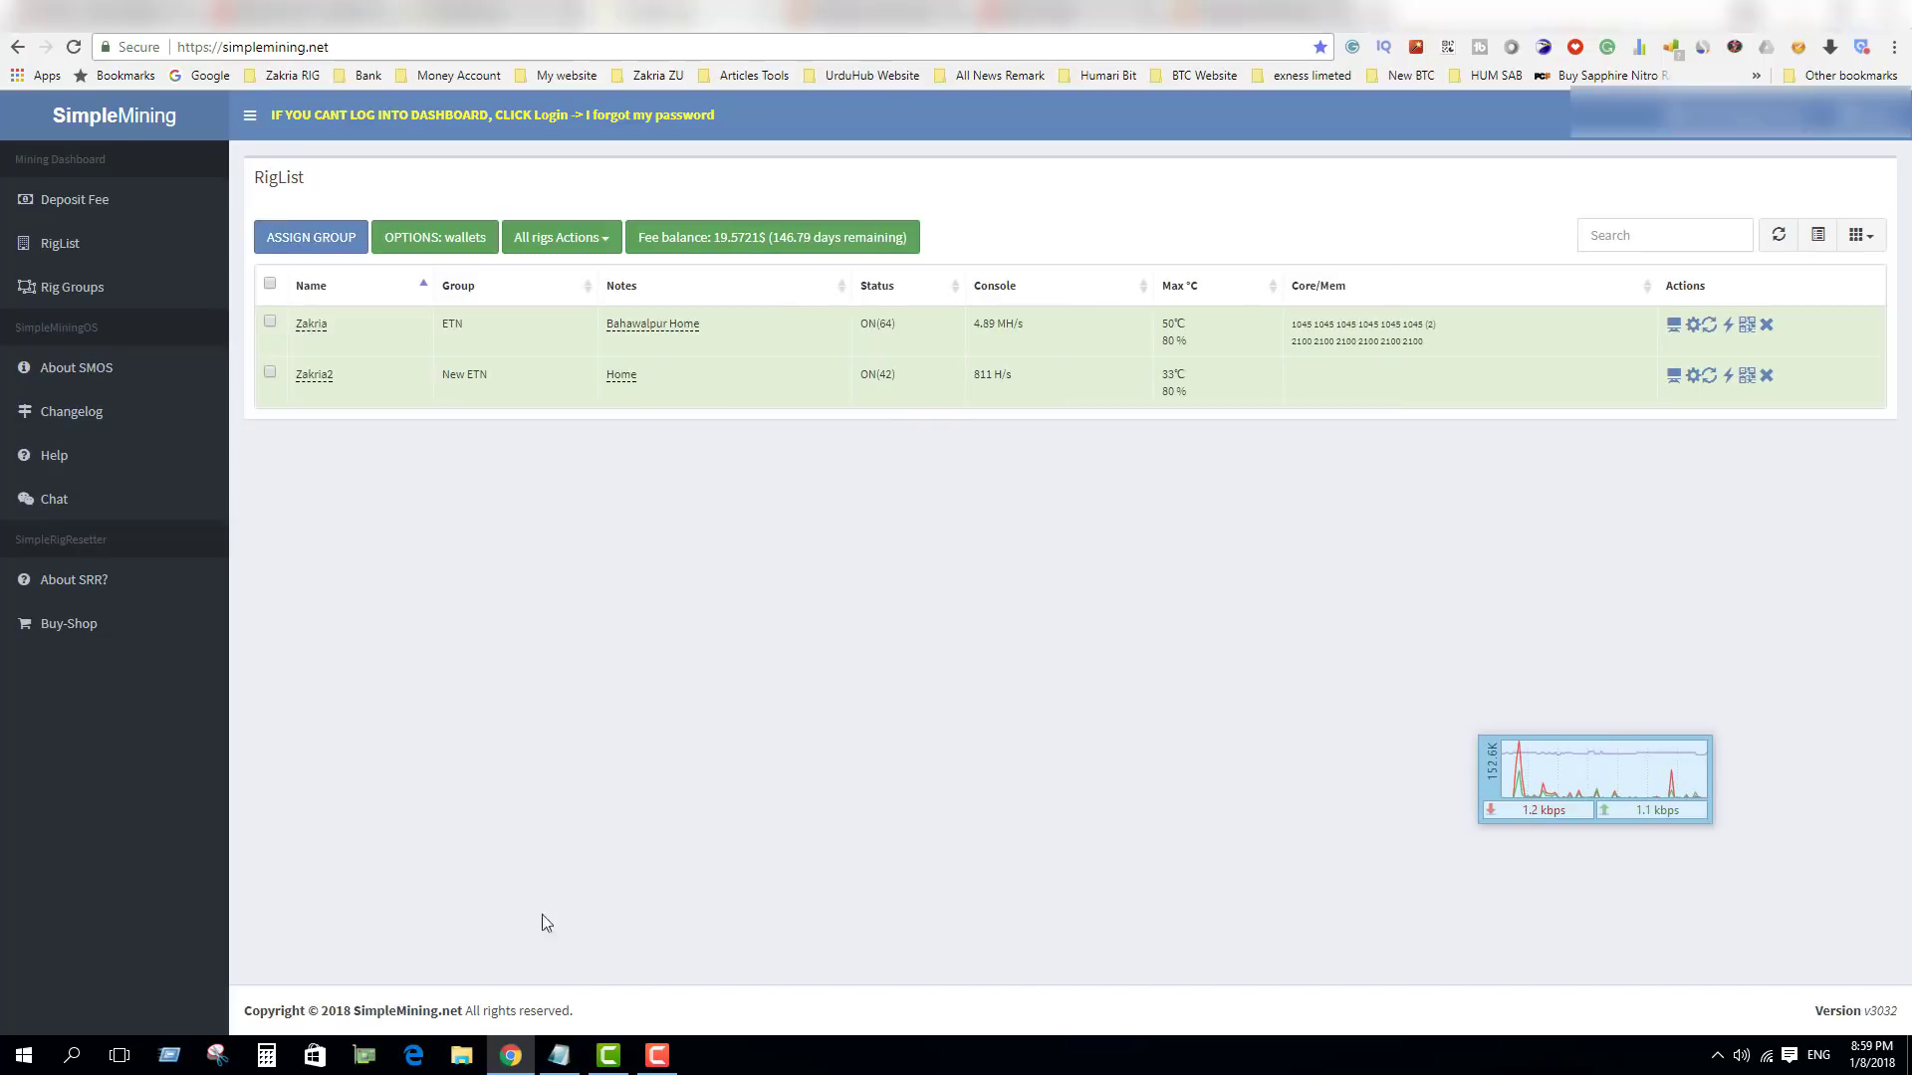
- Copy the Electroneum wallet address from the Electroneum_Offline_Wallet file in Notepad, and return to the browser
key(alt+Tab)
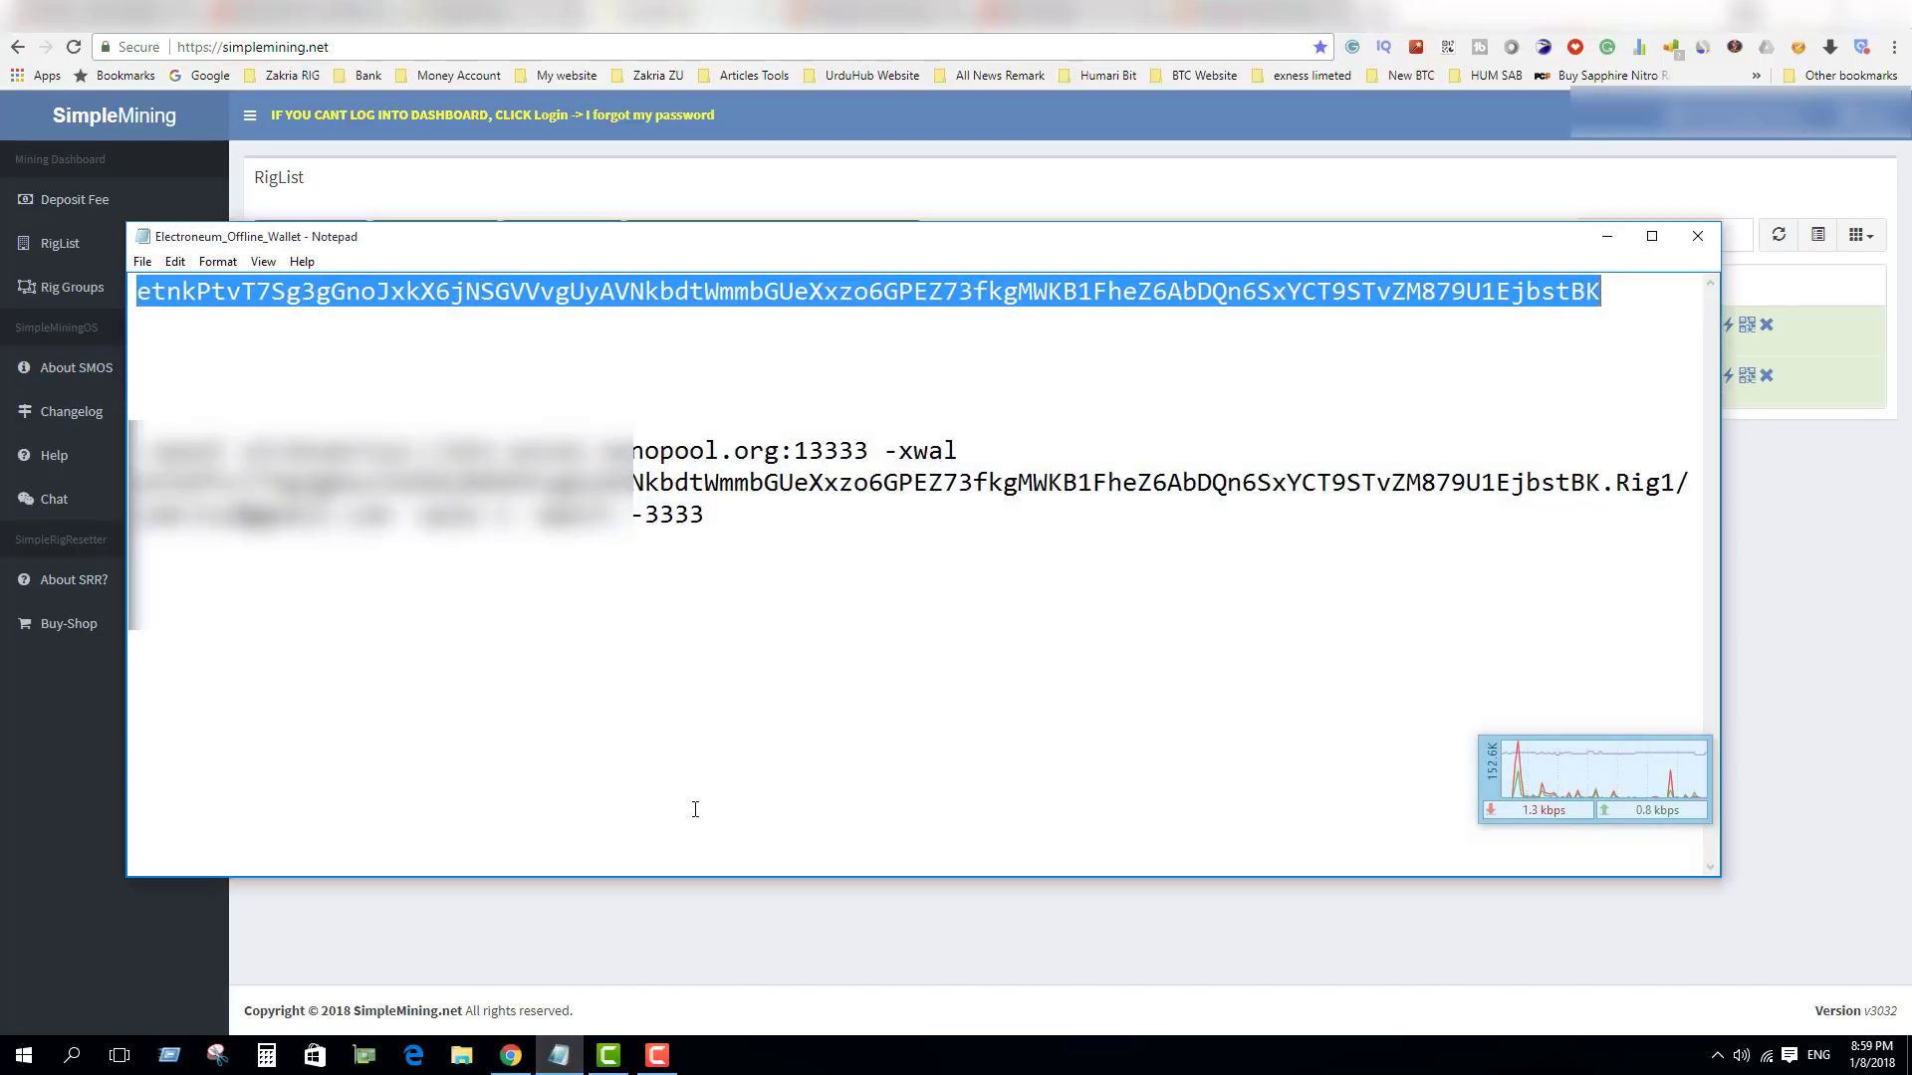
right_click(830, 289)
click(871, 355)
click(1119, 195)
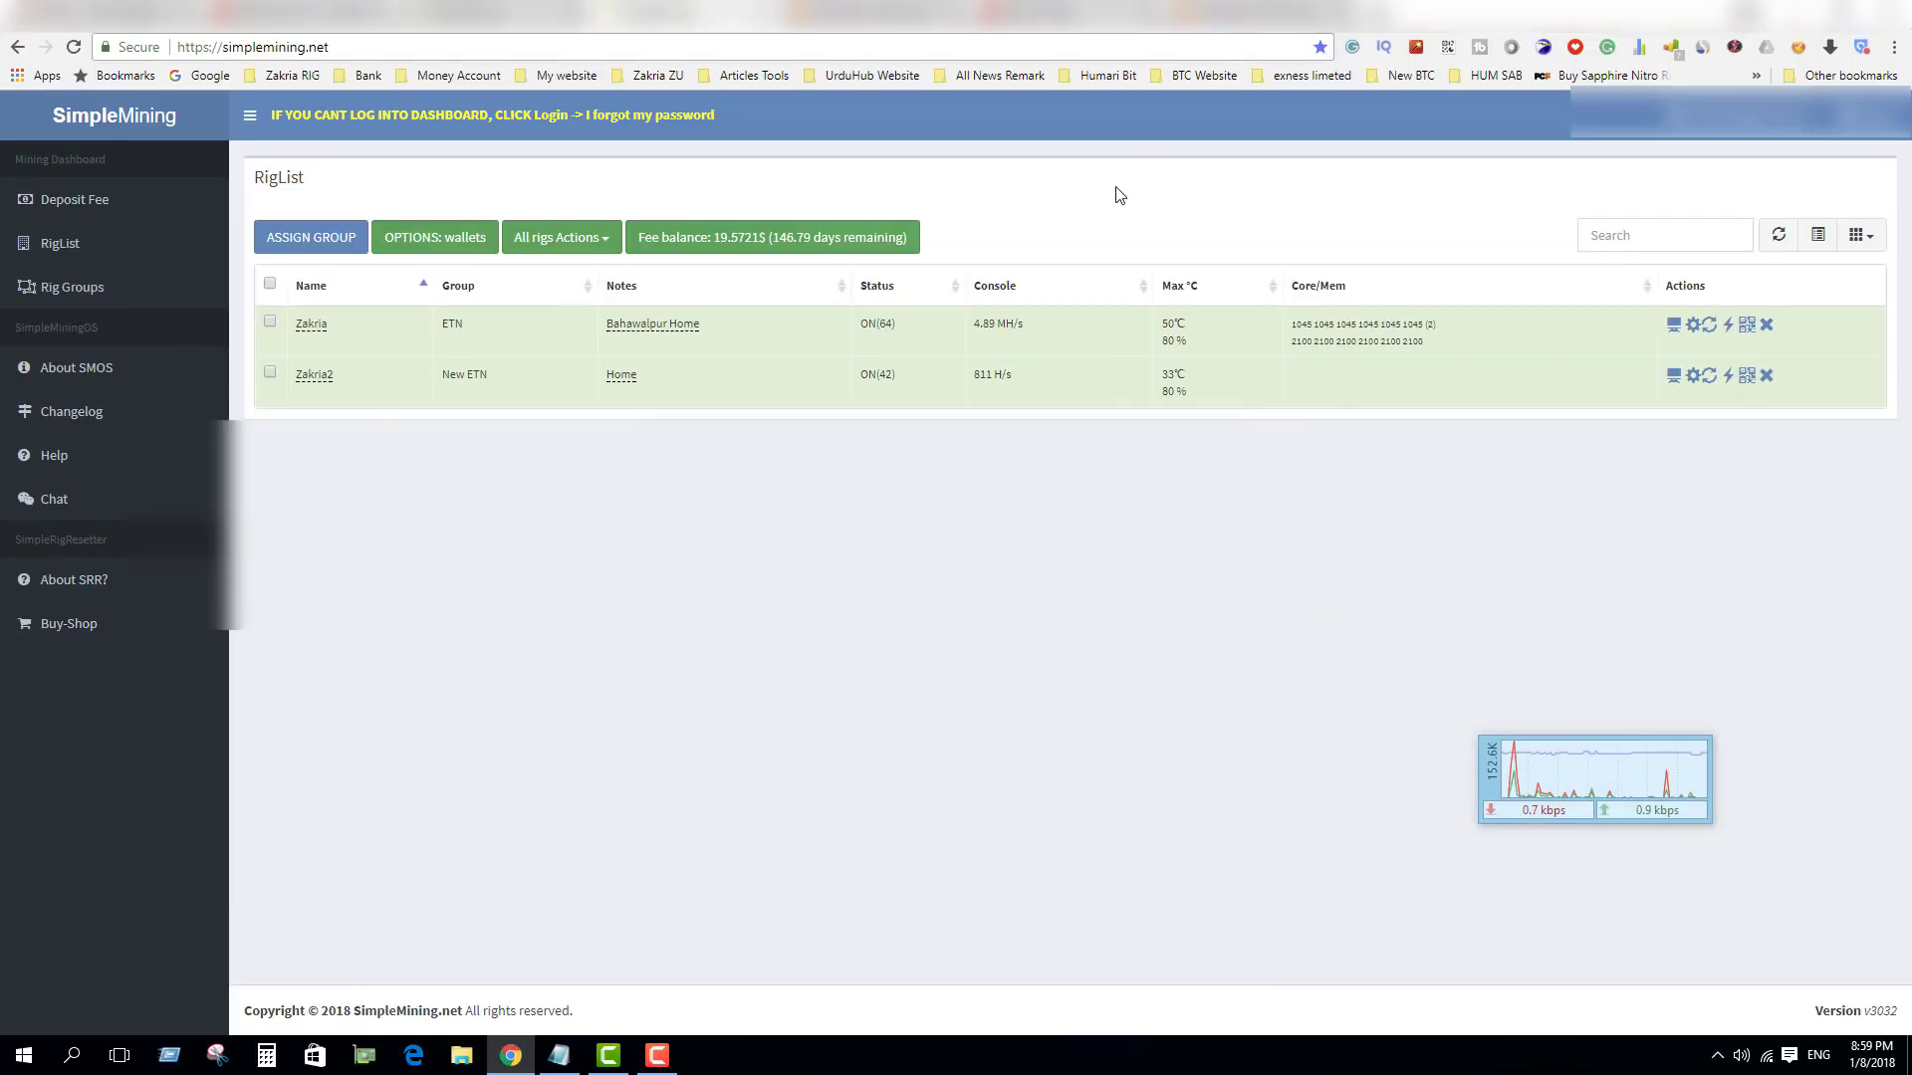
- Look up the mining account on etn.nanopool.org by searching for the copied wallet address
click(1231, 18)
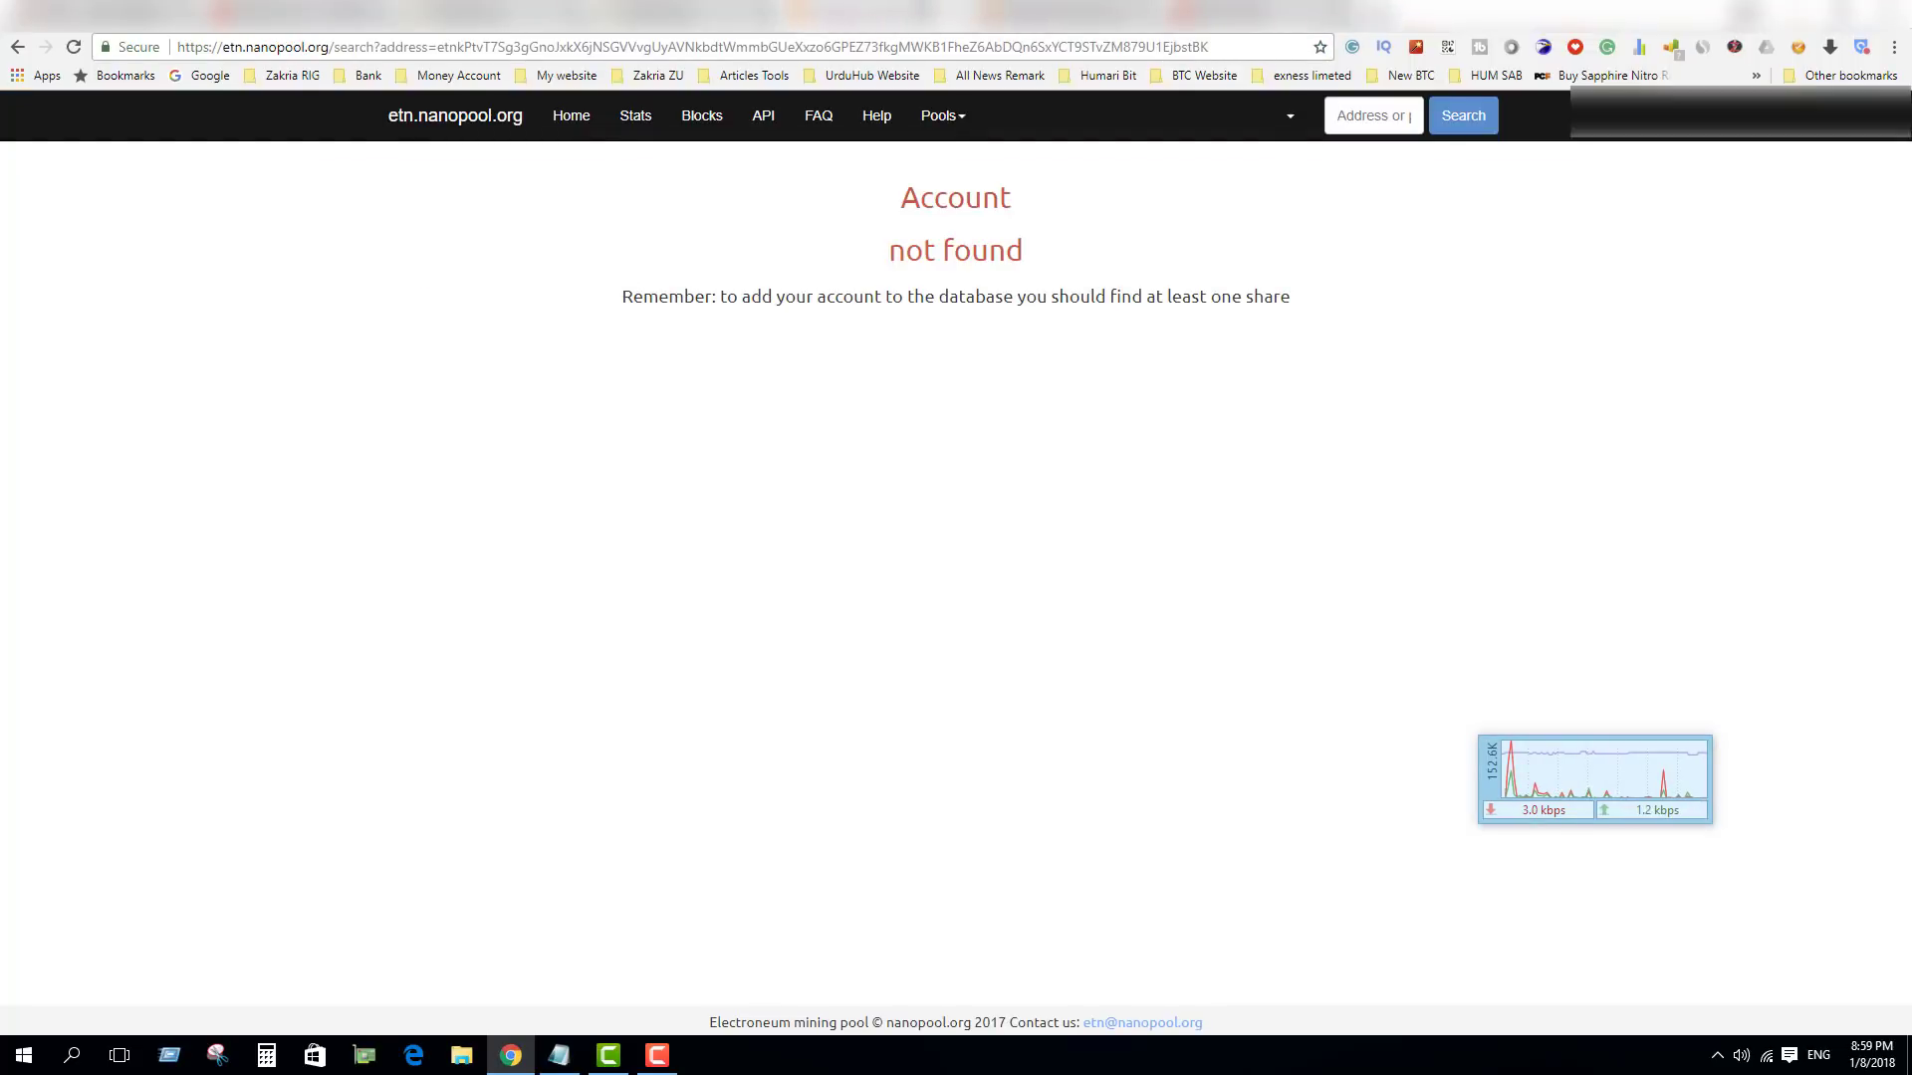
click(1384, 117)
right_click(1302, 113)
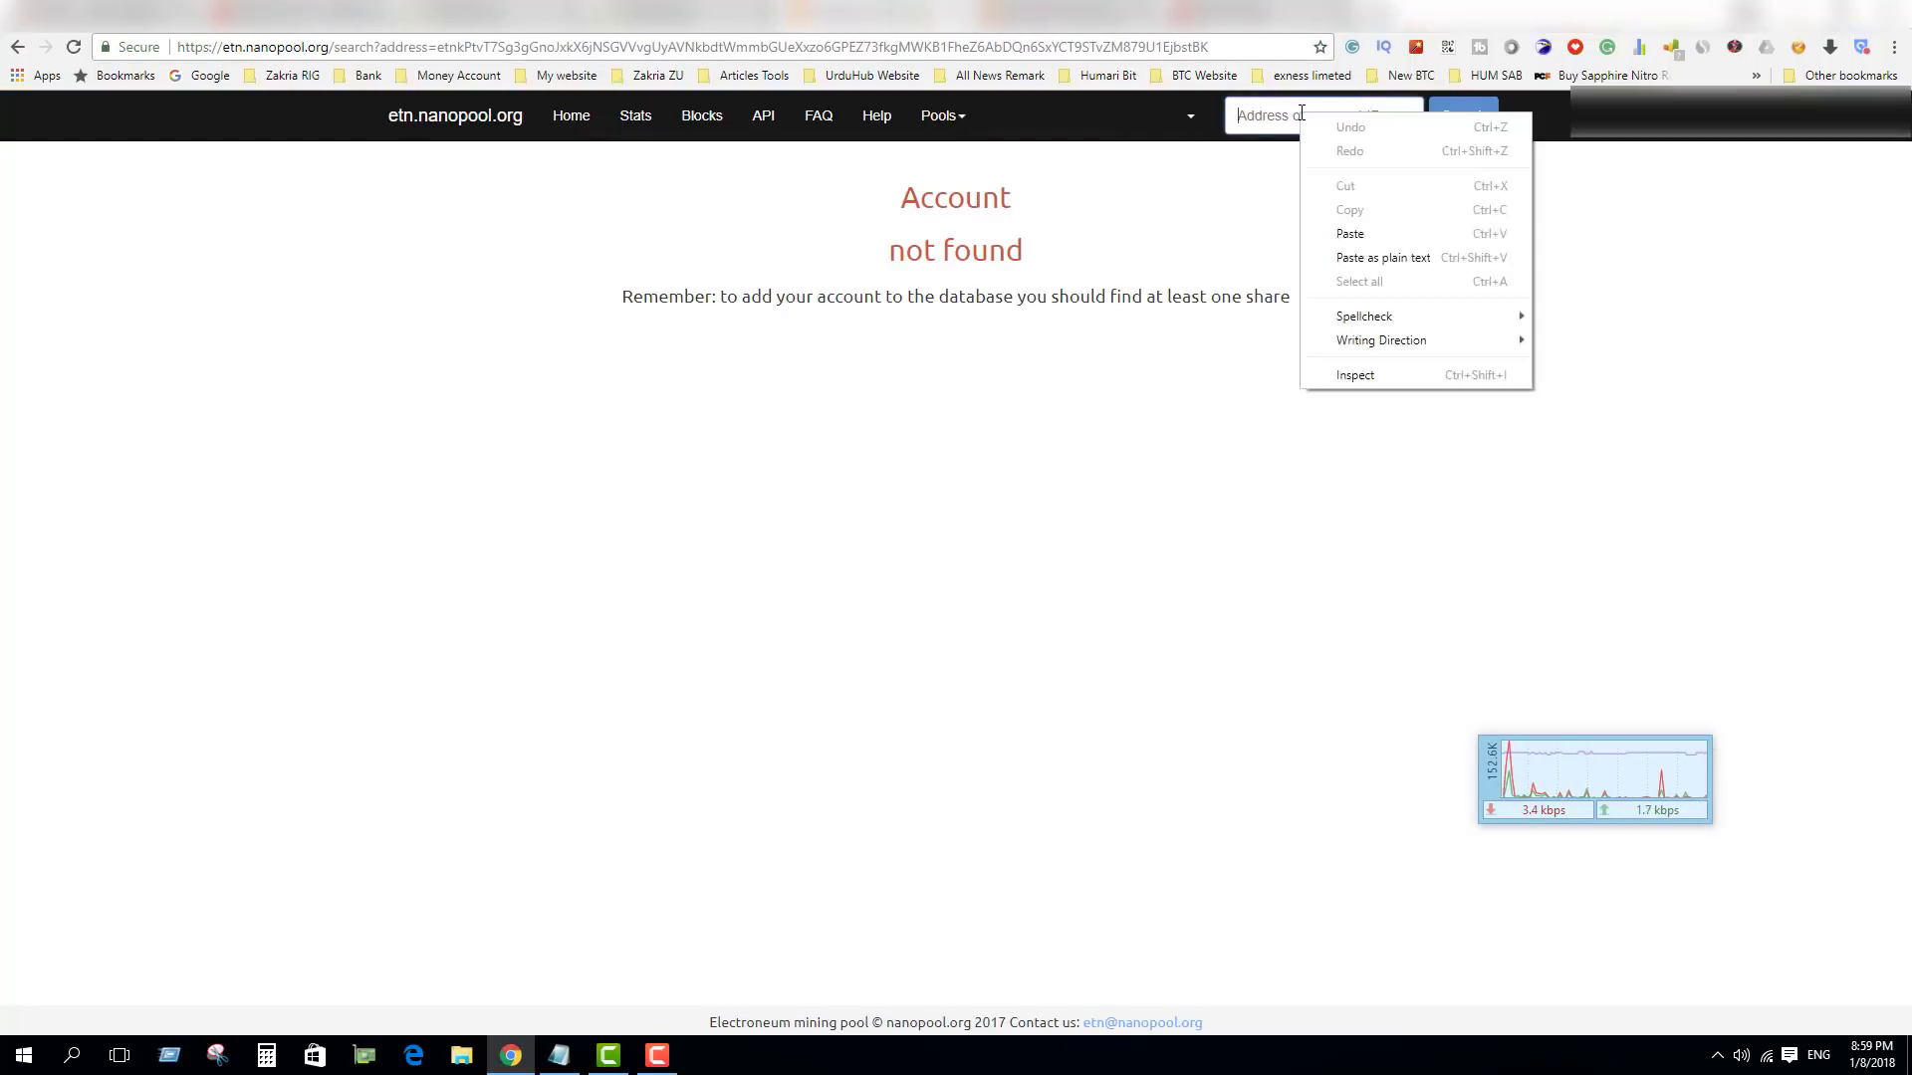
click(1344, 234)
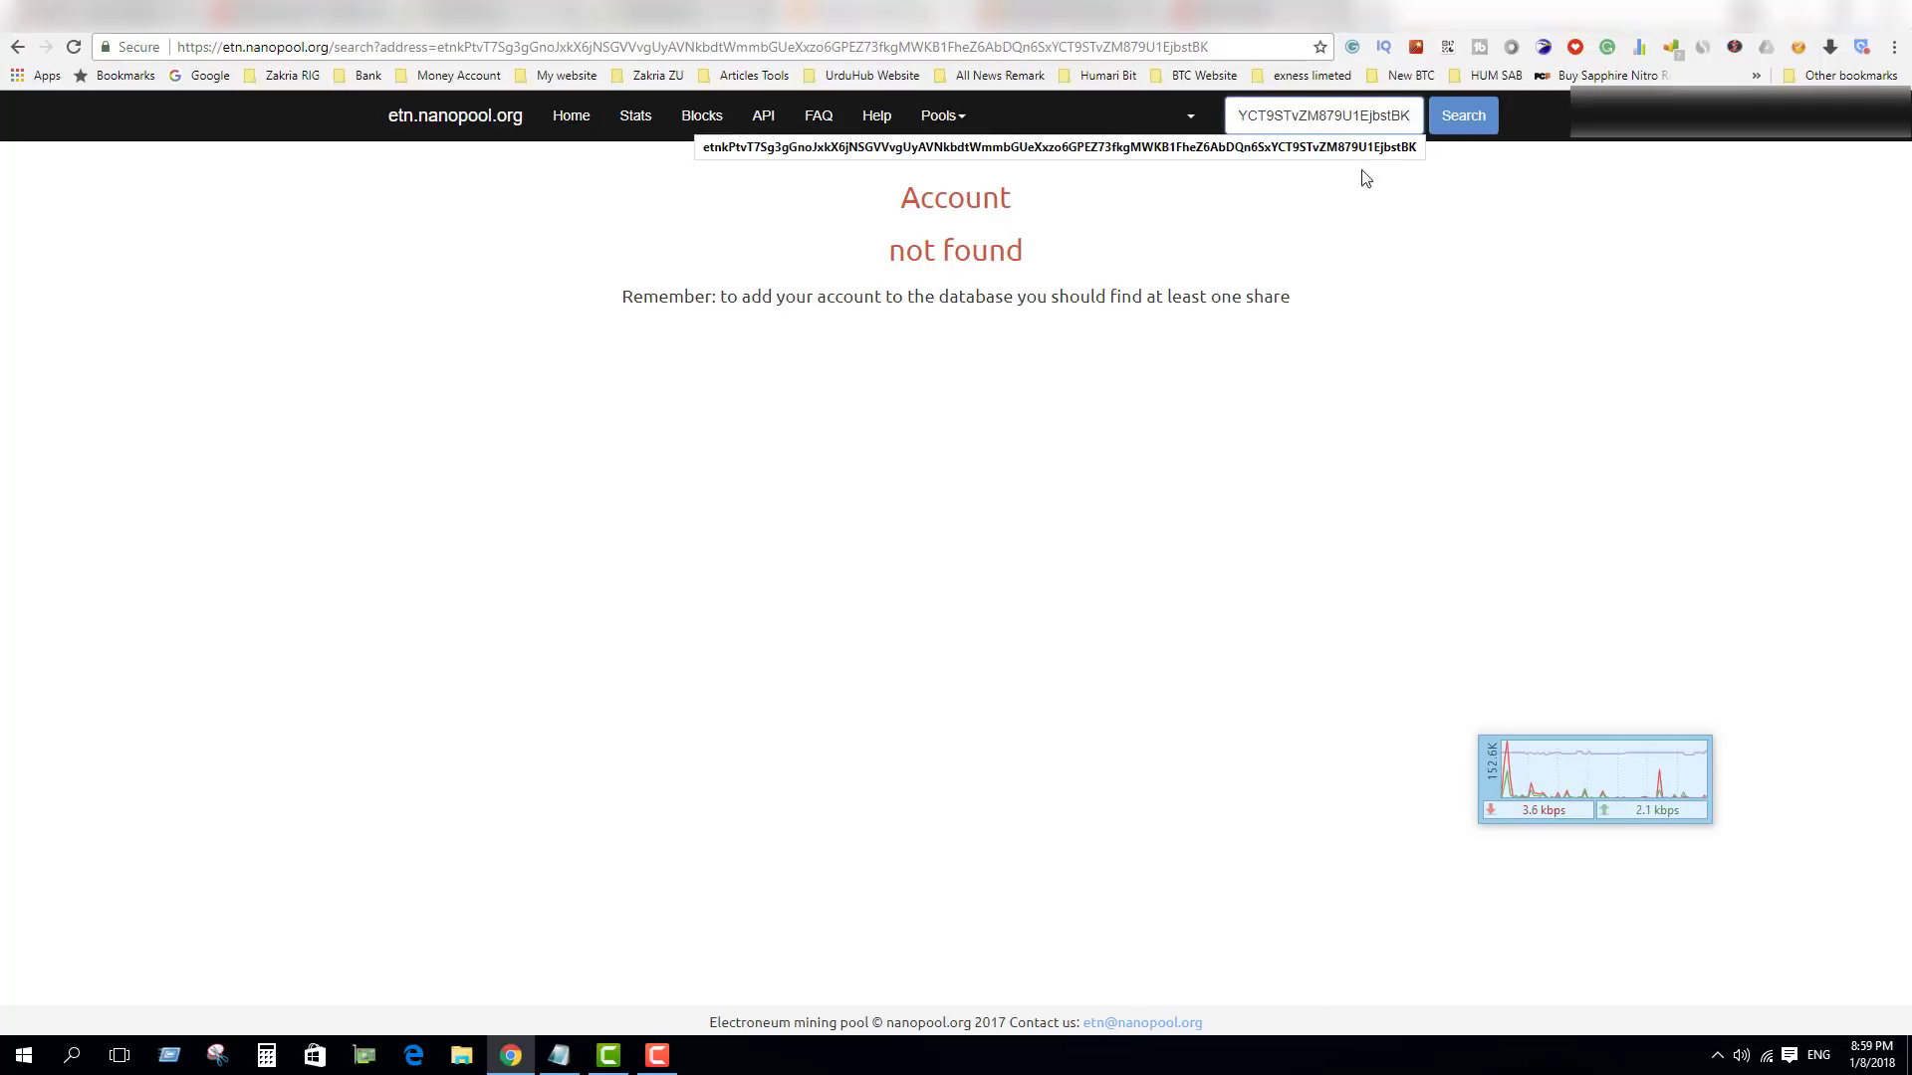
click(1399, 161)
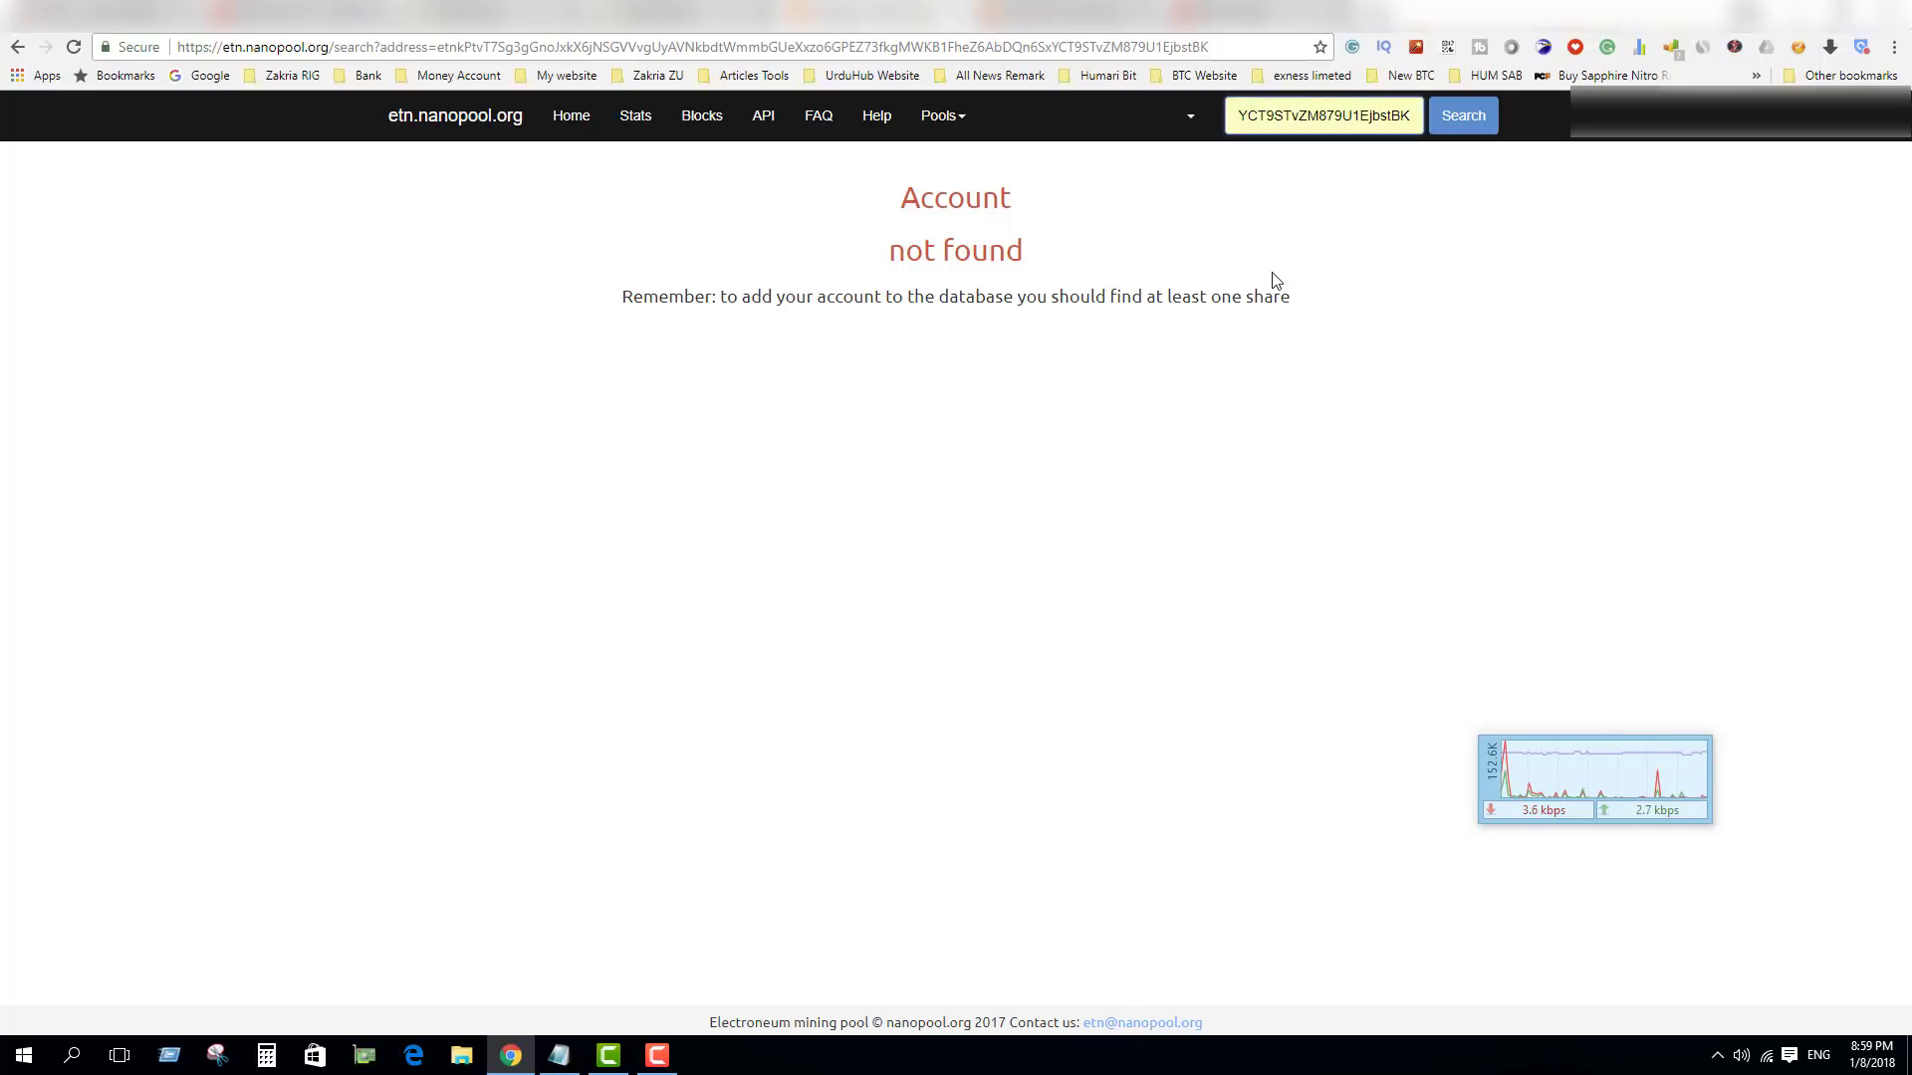
click(1458, 125)
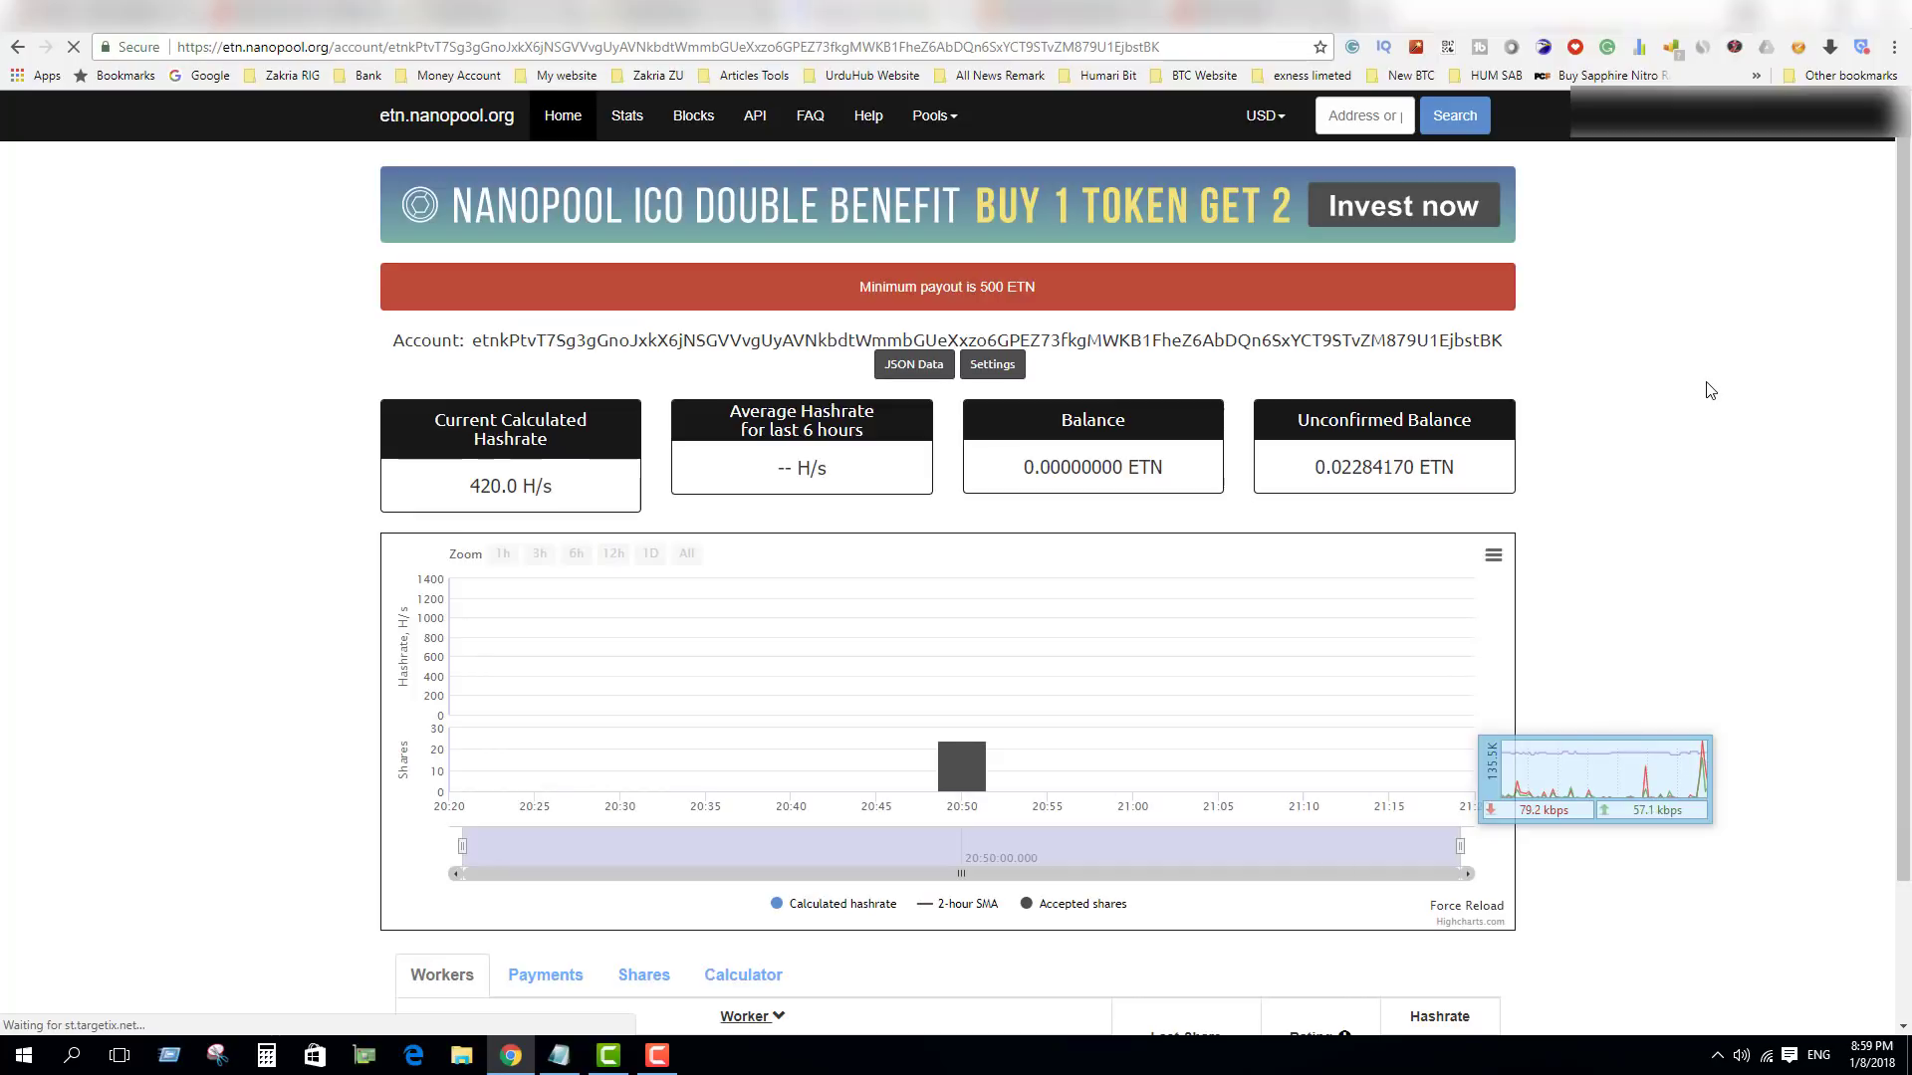
- Examine the nanopool account's unconfirmed balance, current calculated hashrate and six-hour average hashrate
mouse_move(1422, 455)
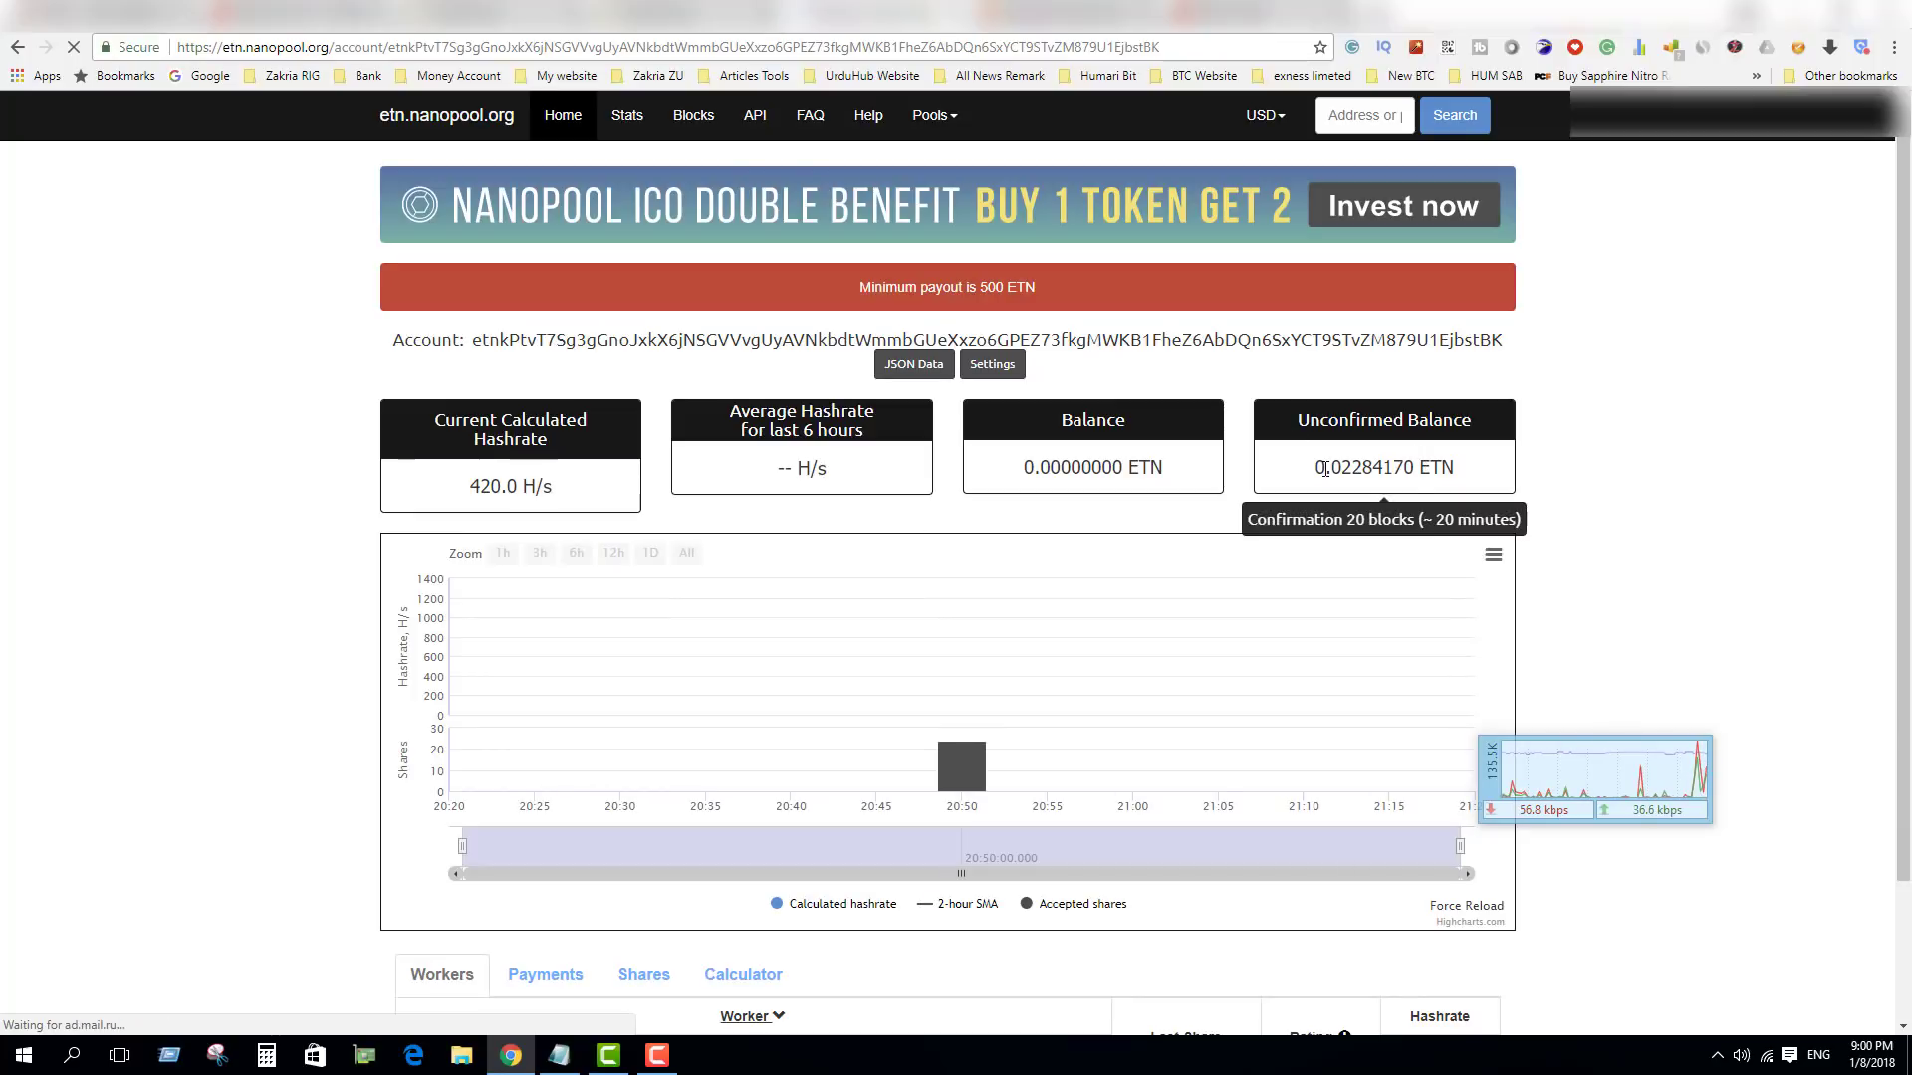
drag(1320, 468, 1422, 468)
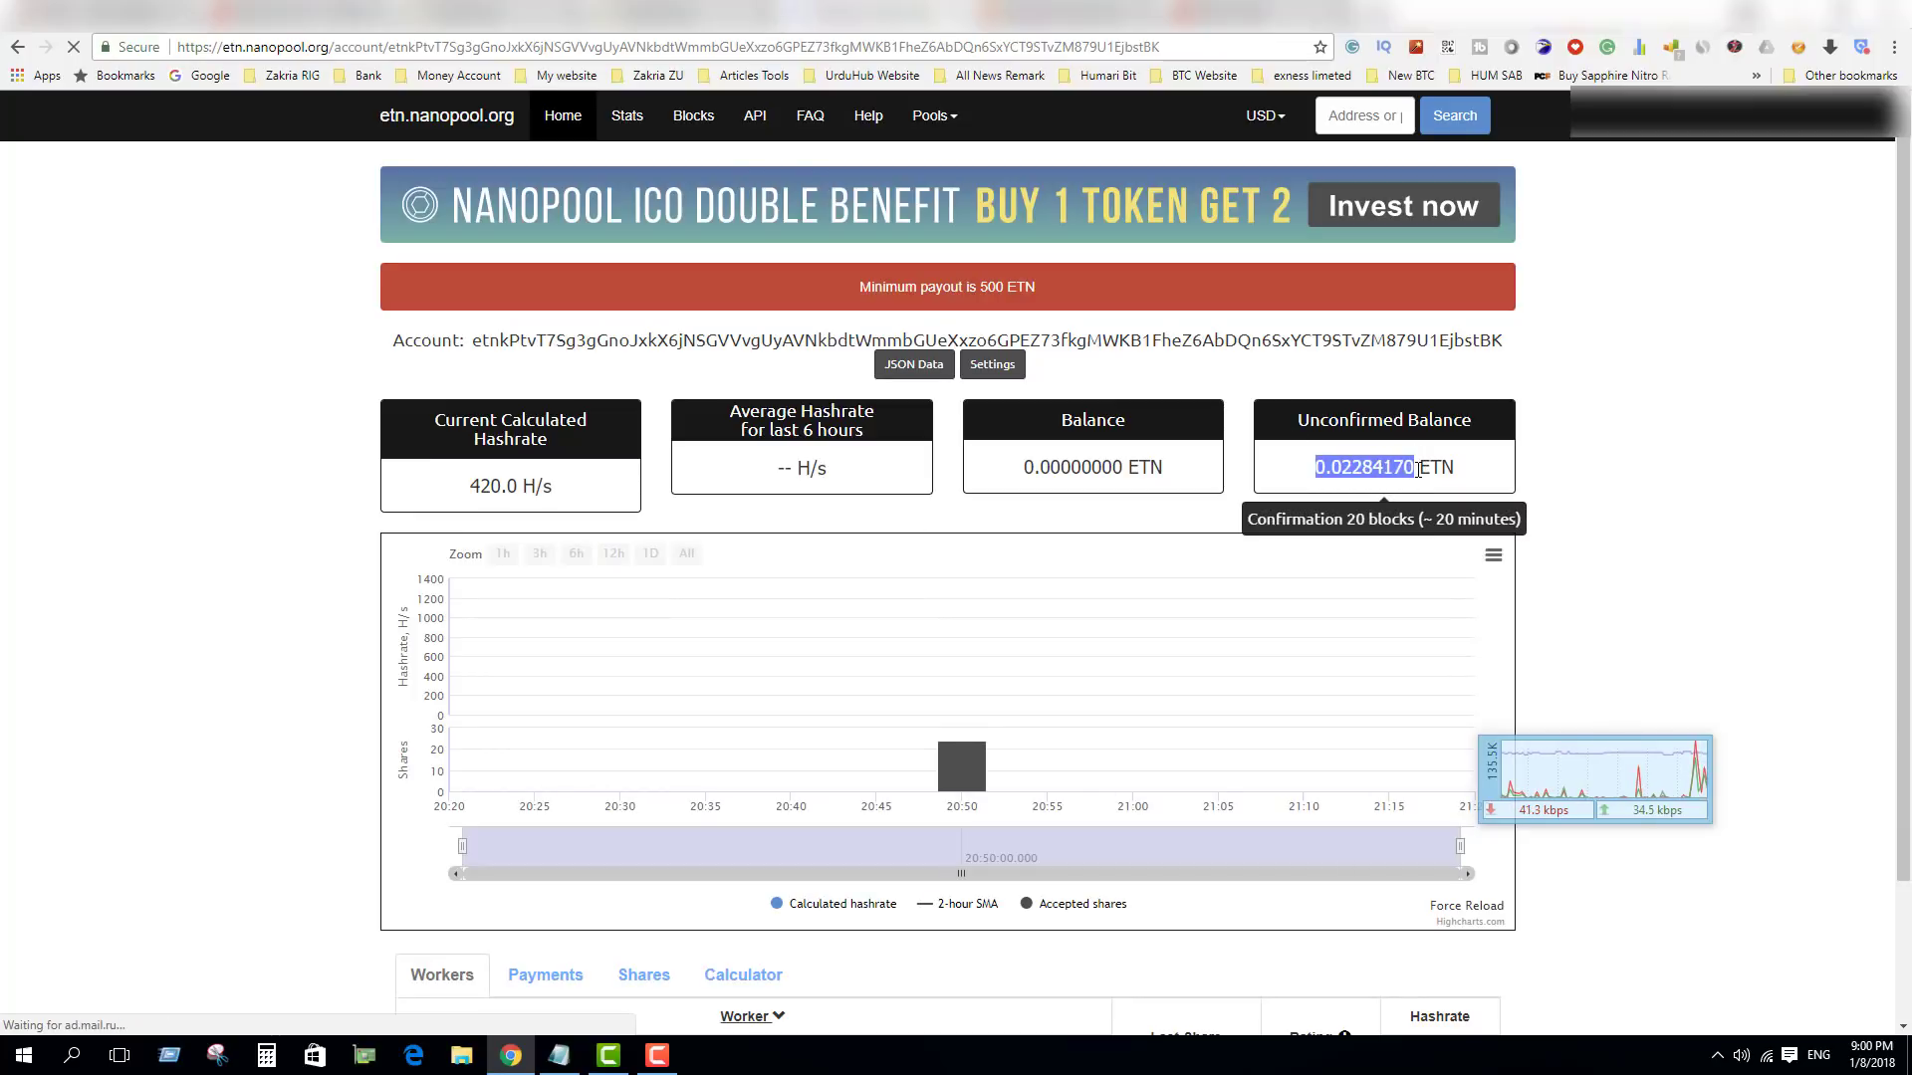
drag(554, 486, 427, 491)
mouse_move(1310, 478)
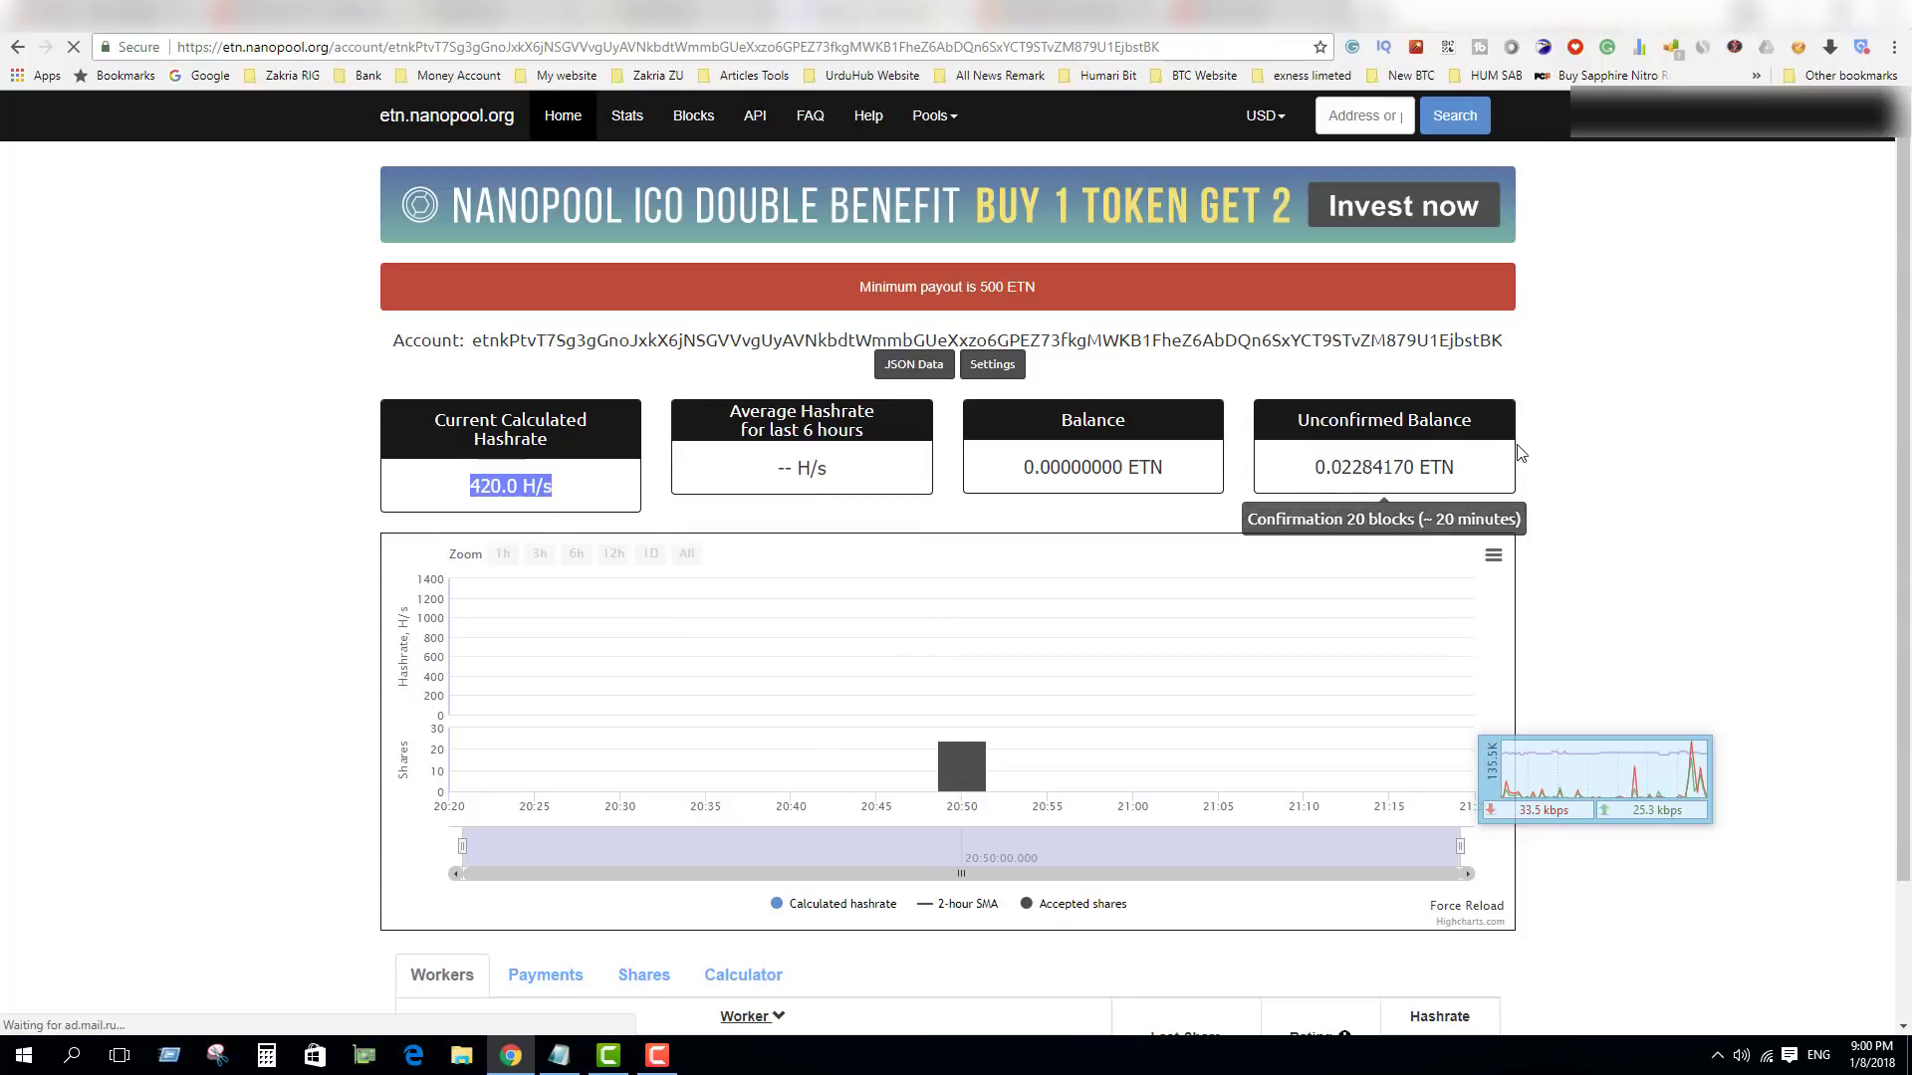
click(801, 467)
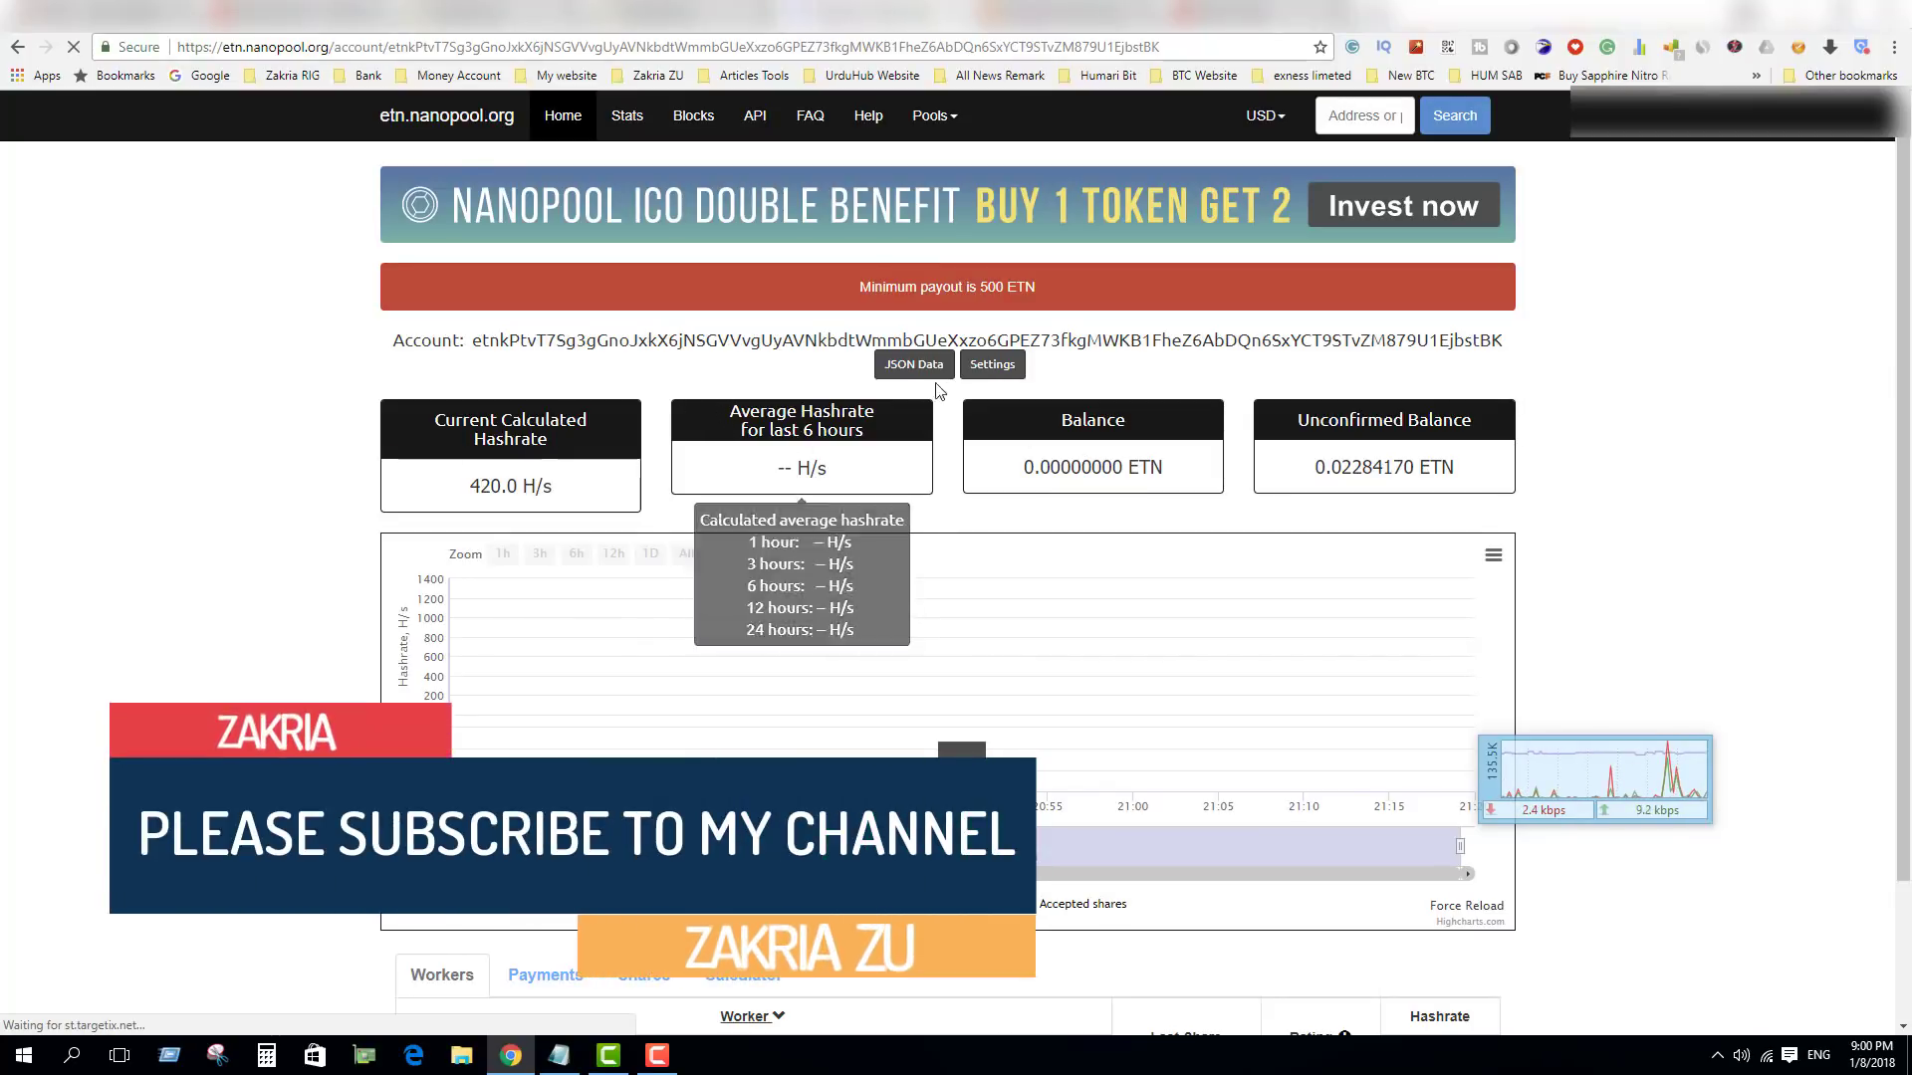
- Try a minimum payout of 100 in the nanopool account's user settings, and cancel the form
click(991, 364)
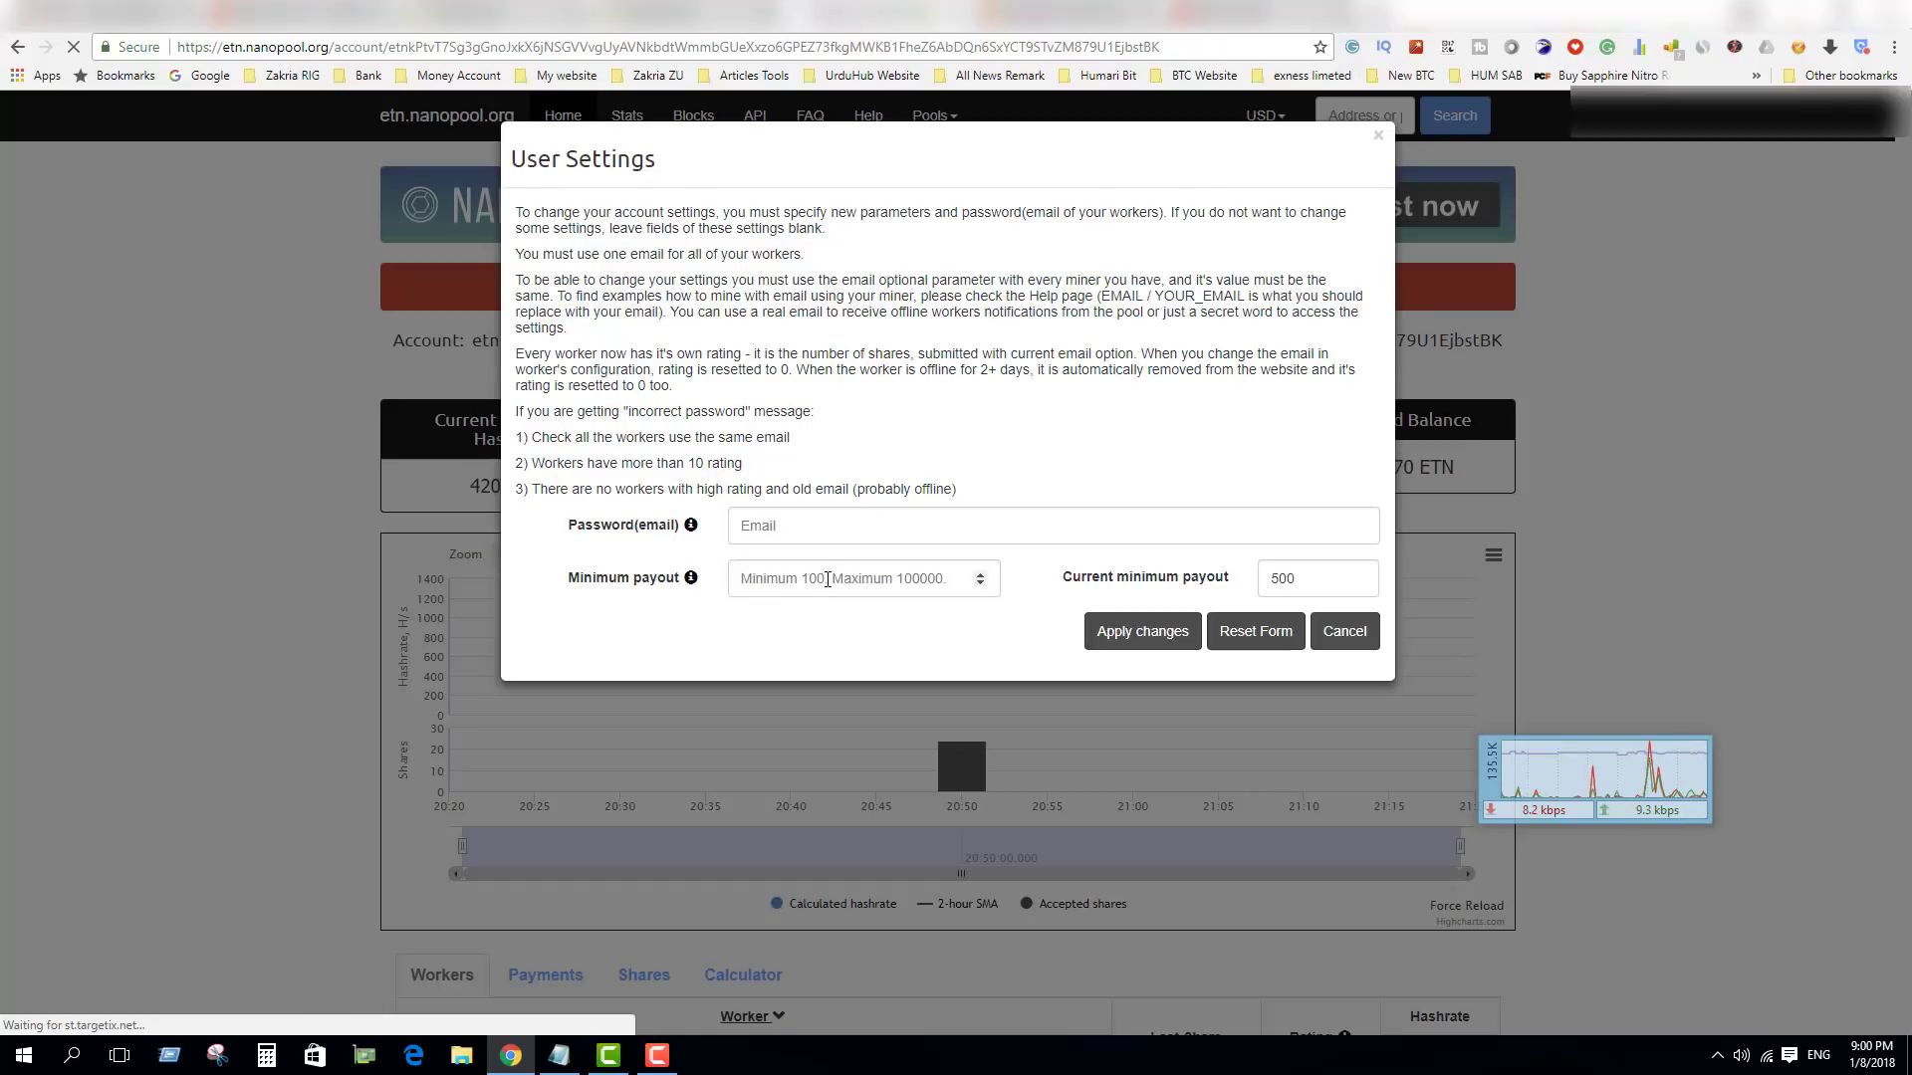
click(791, 585)
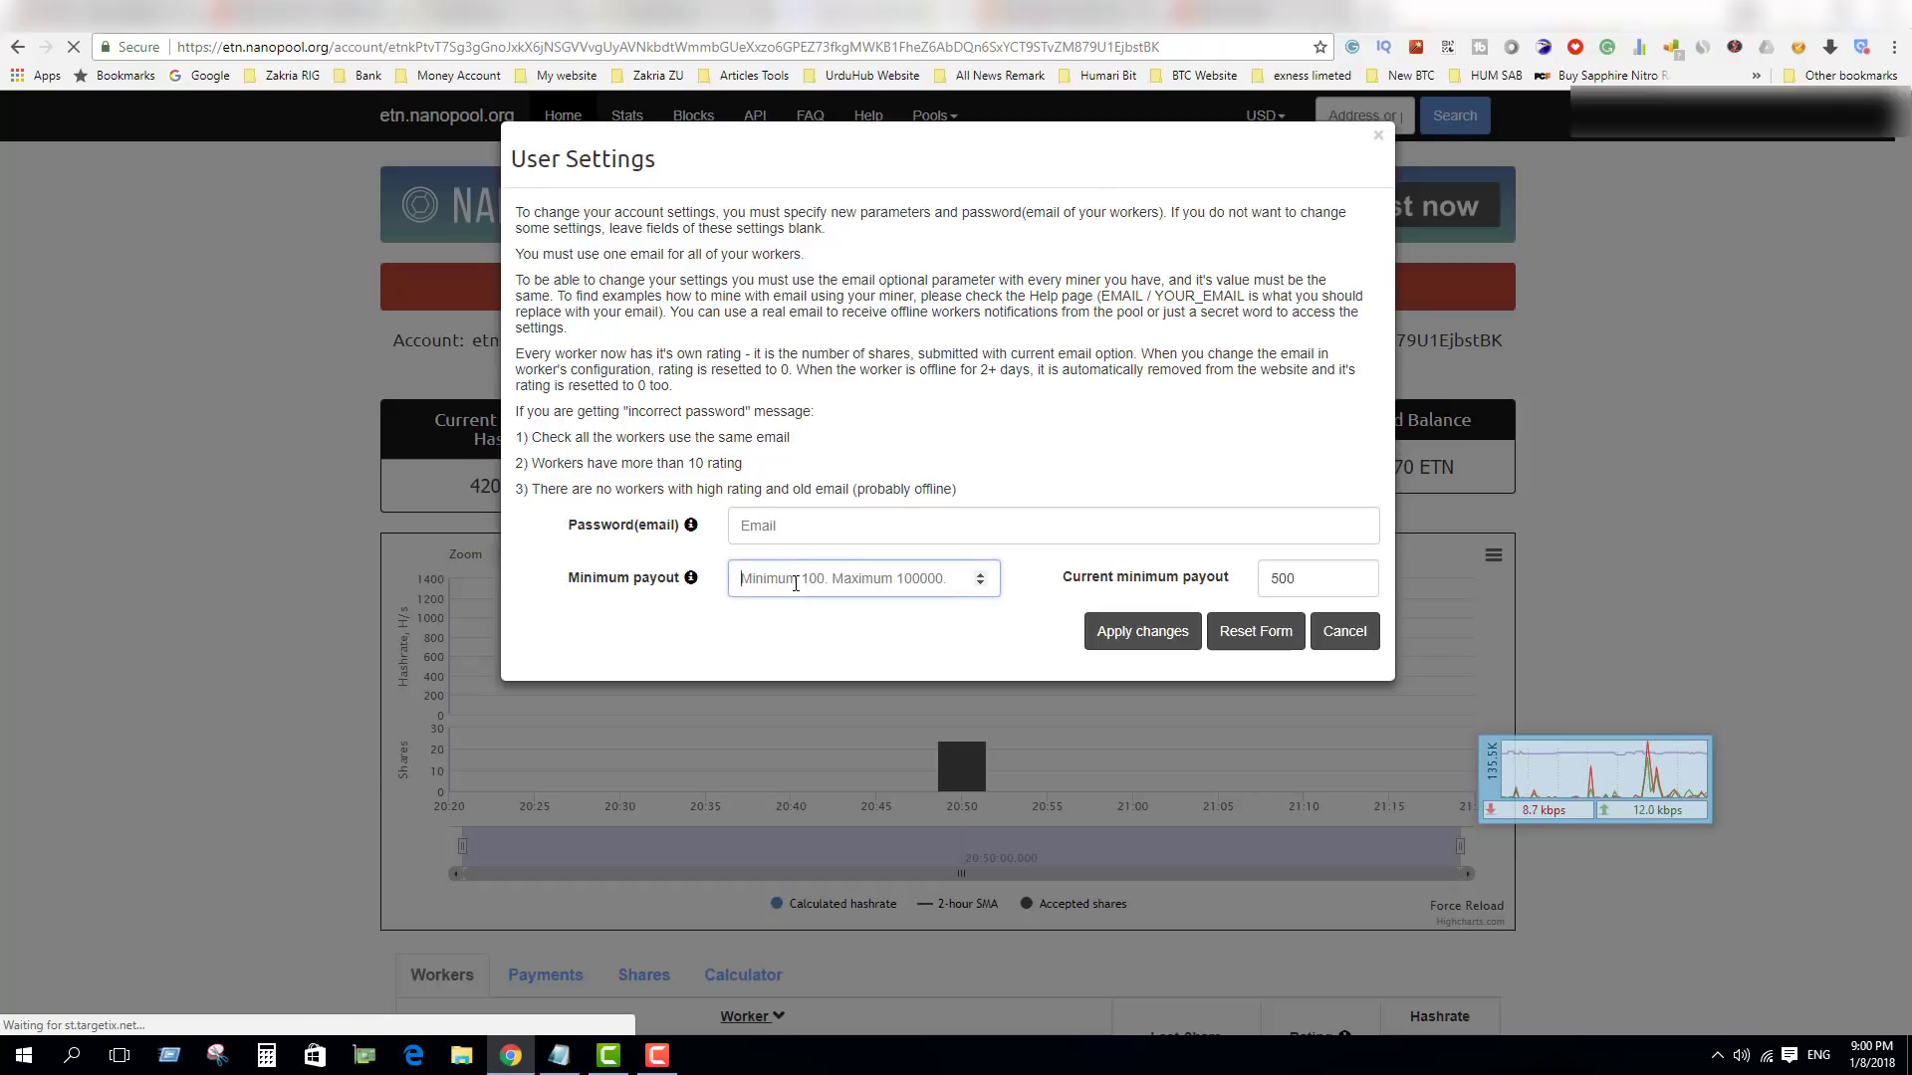
text(100)
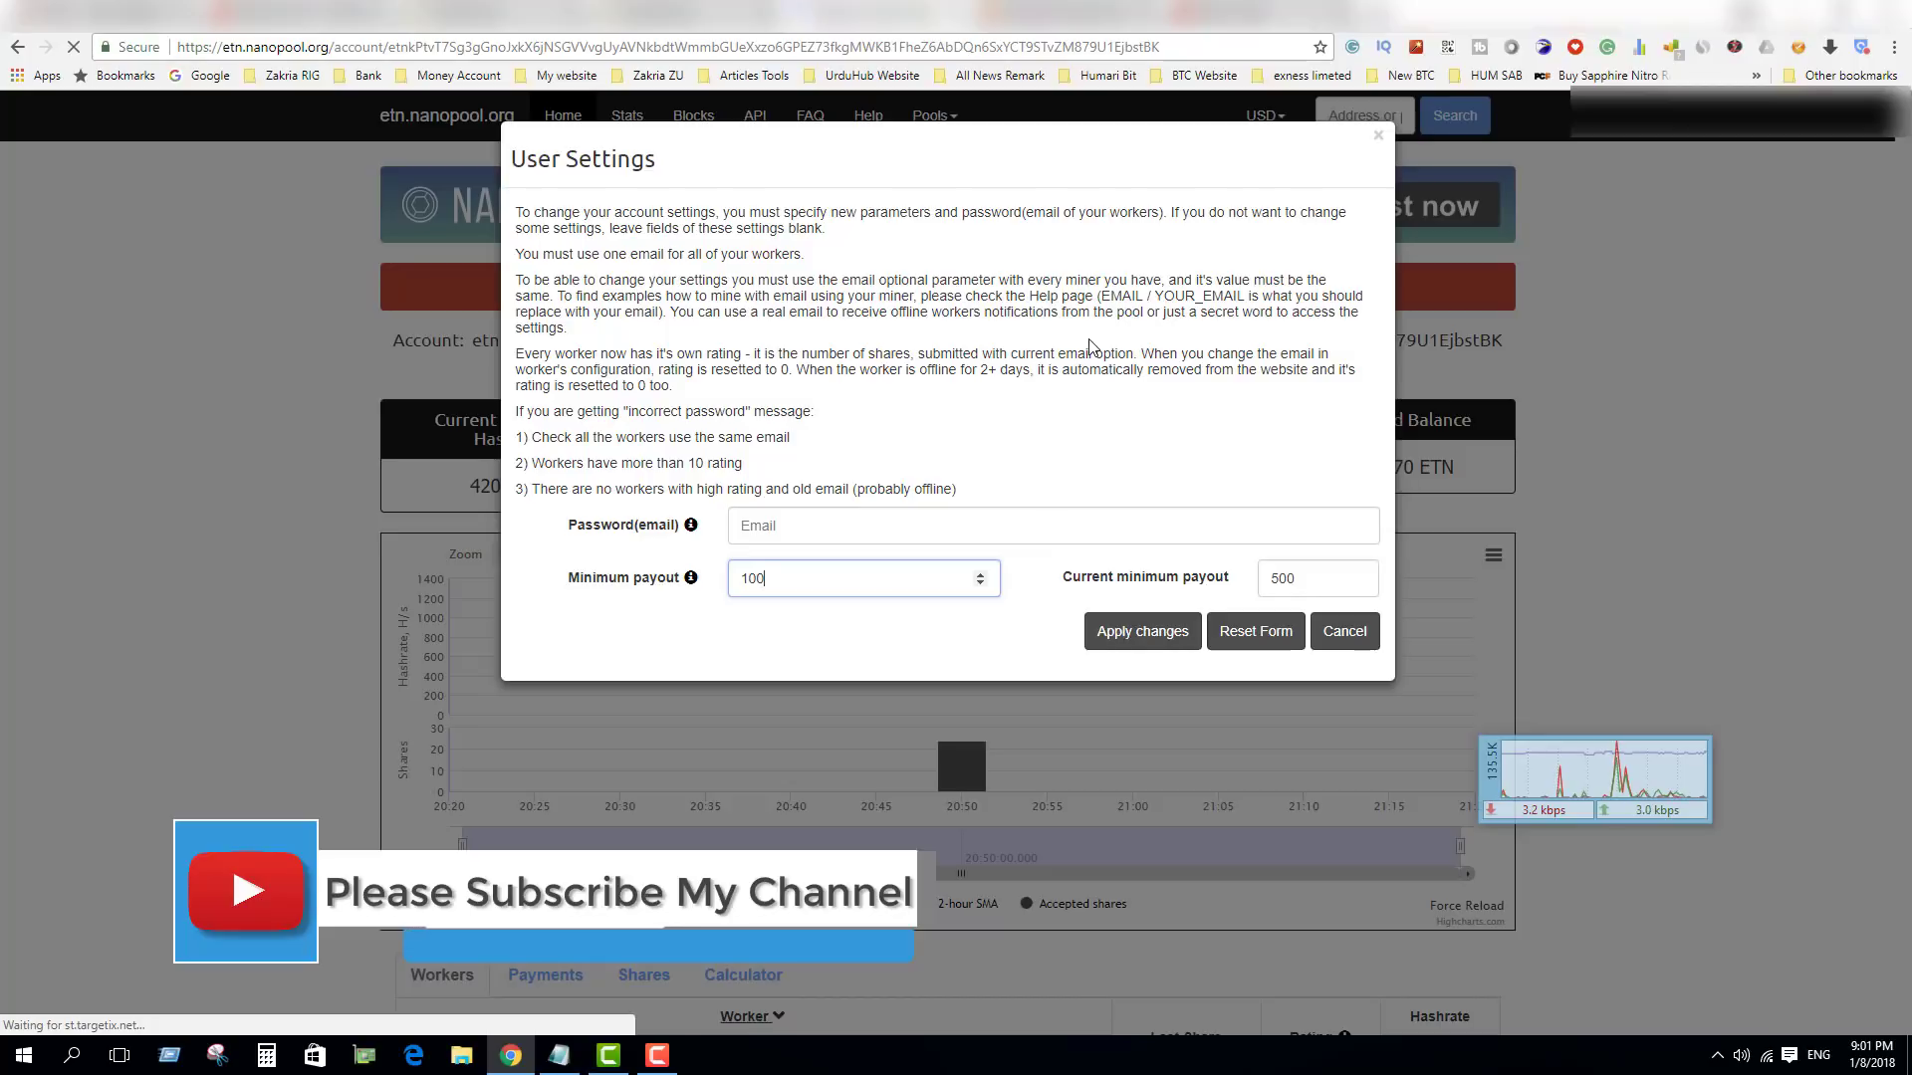
click(1344, 632)
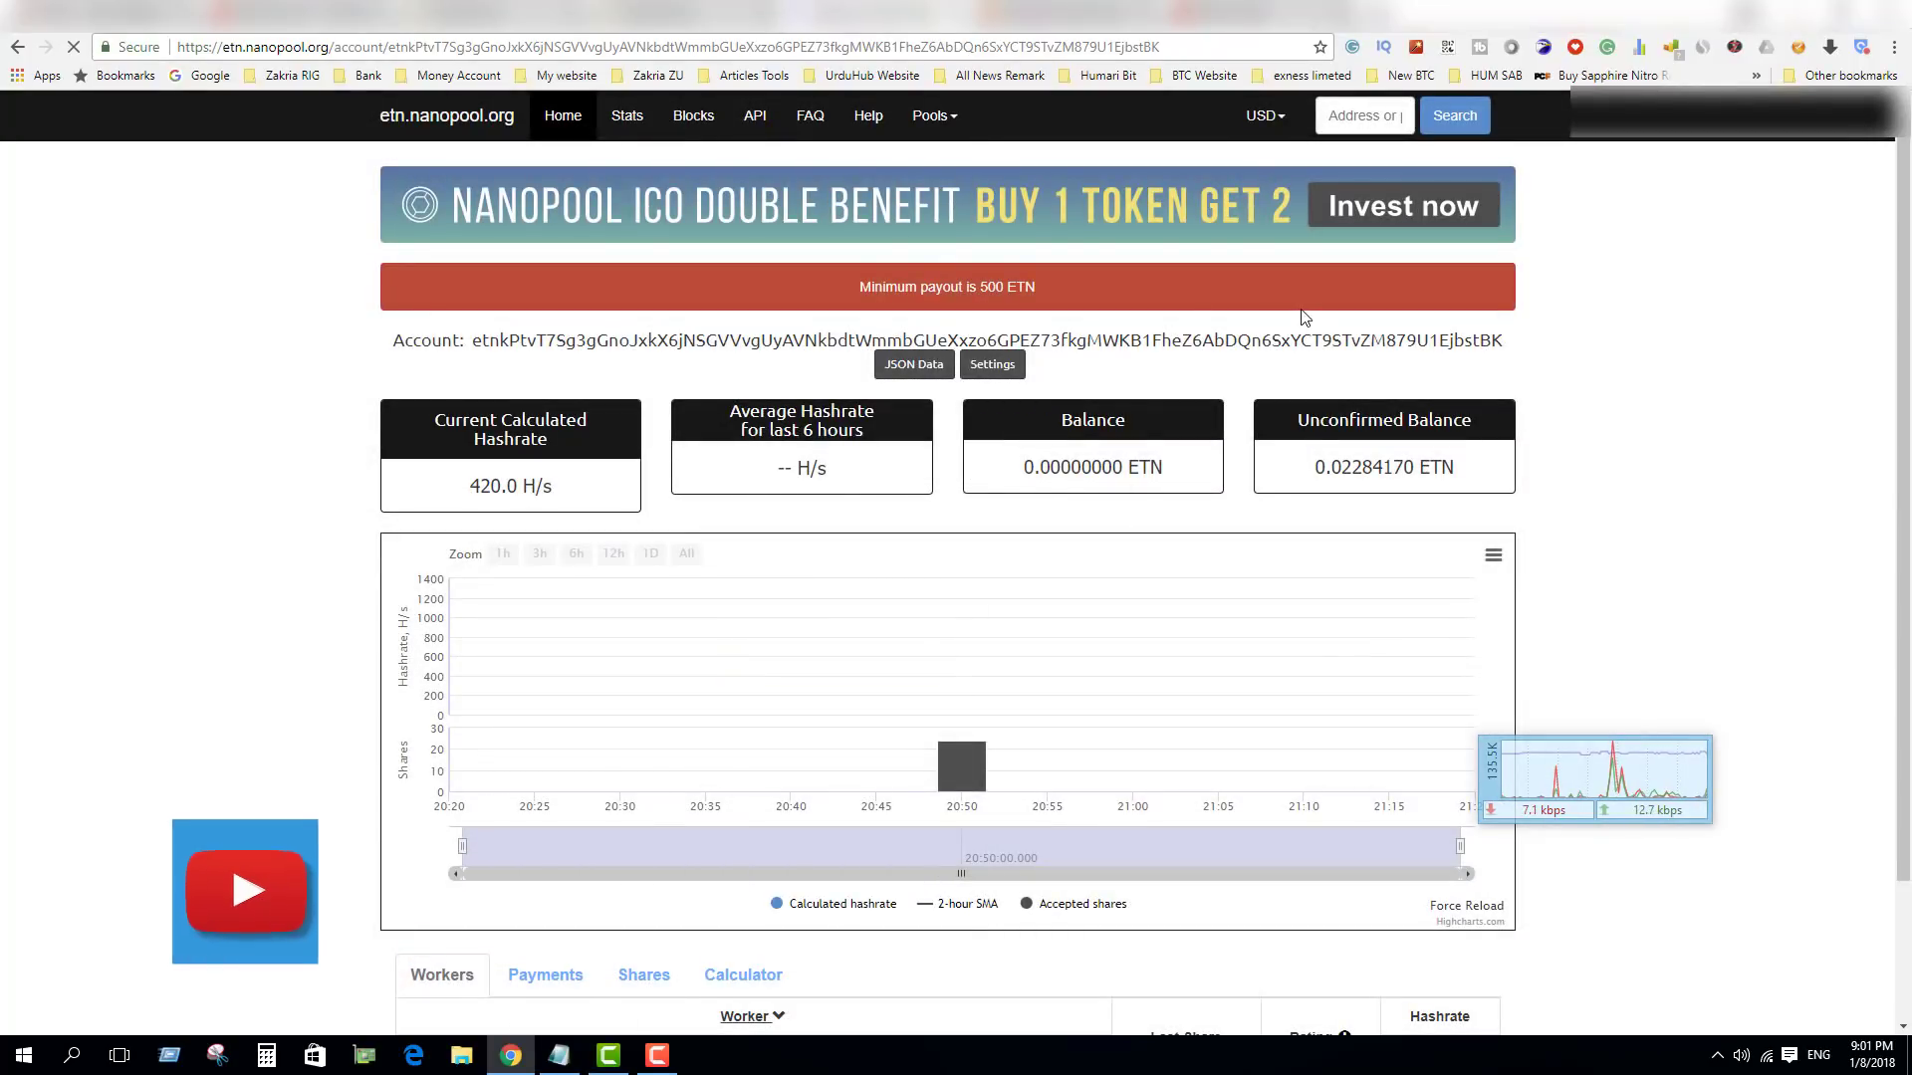
- Check the New ETN rig's hashrate in SimpleMining's rig list, and review the pool jobs and shares in its miner console
click(665, 13)
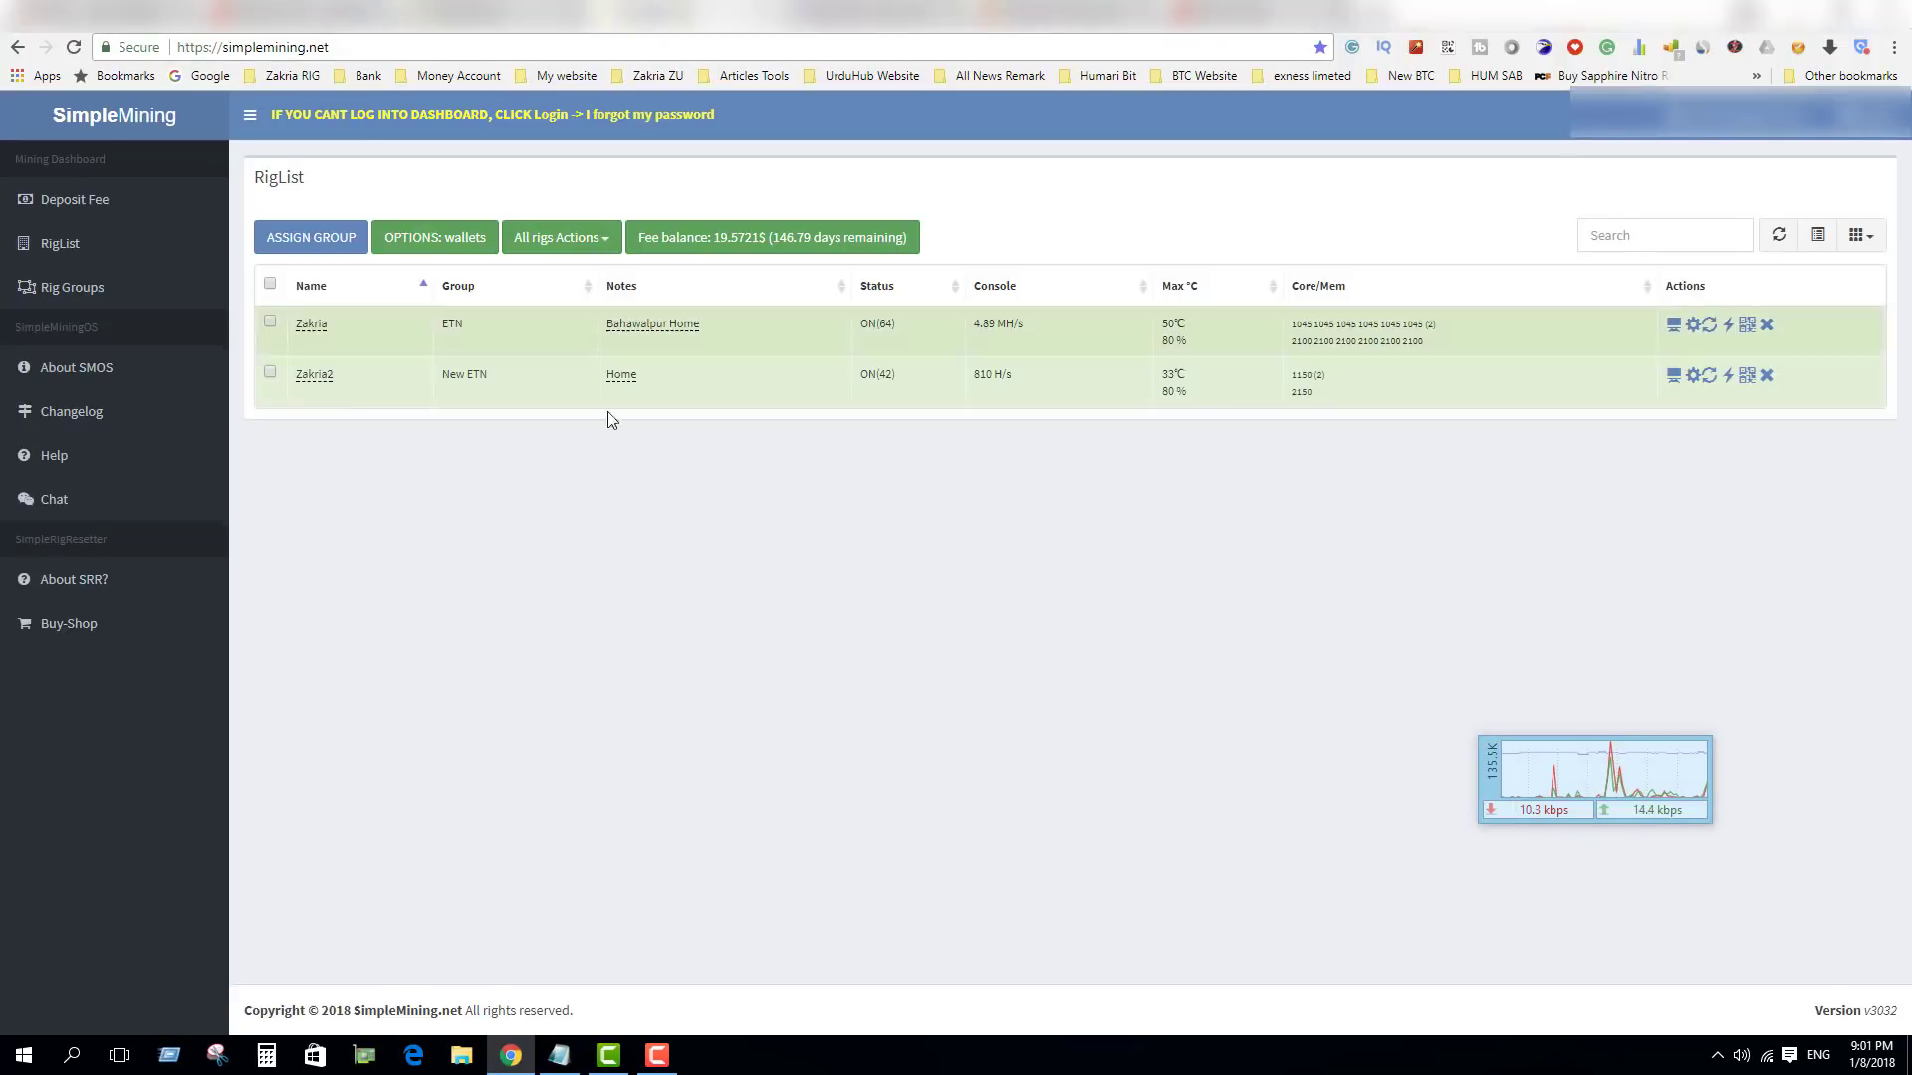
drag(1017, 378, 966, 378)
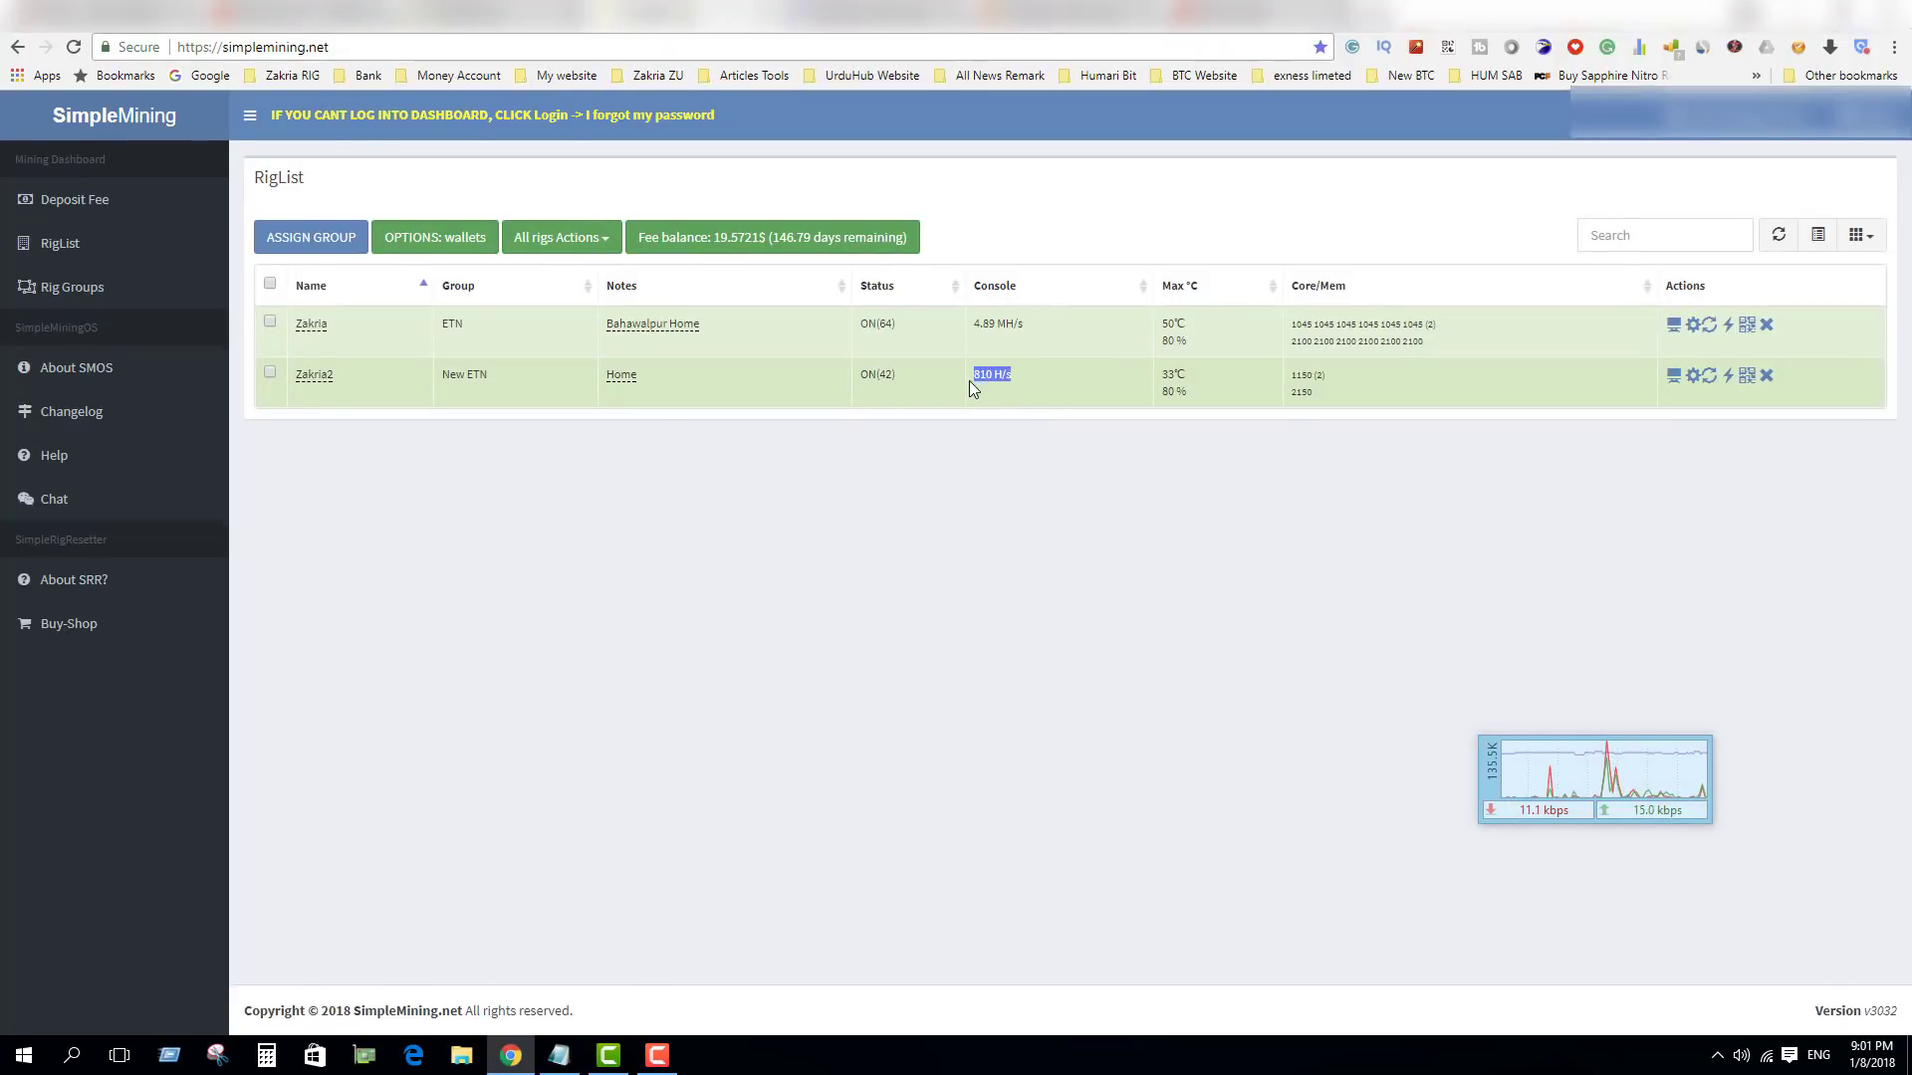
click(700, 508)
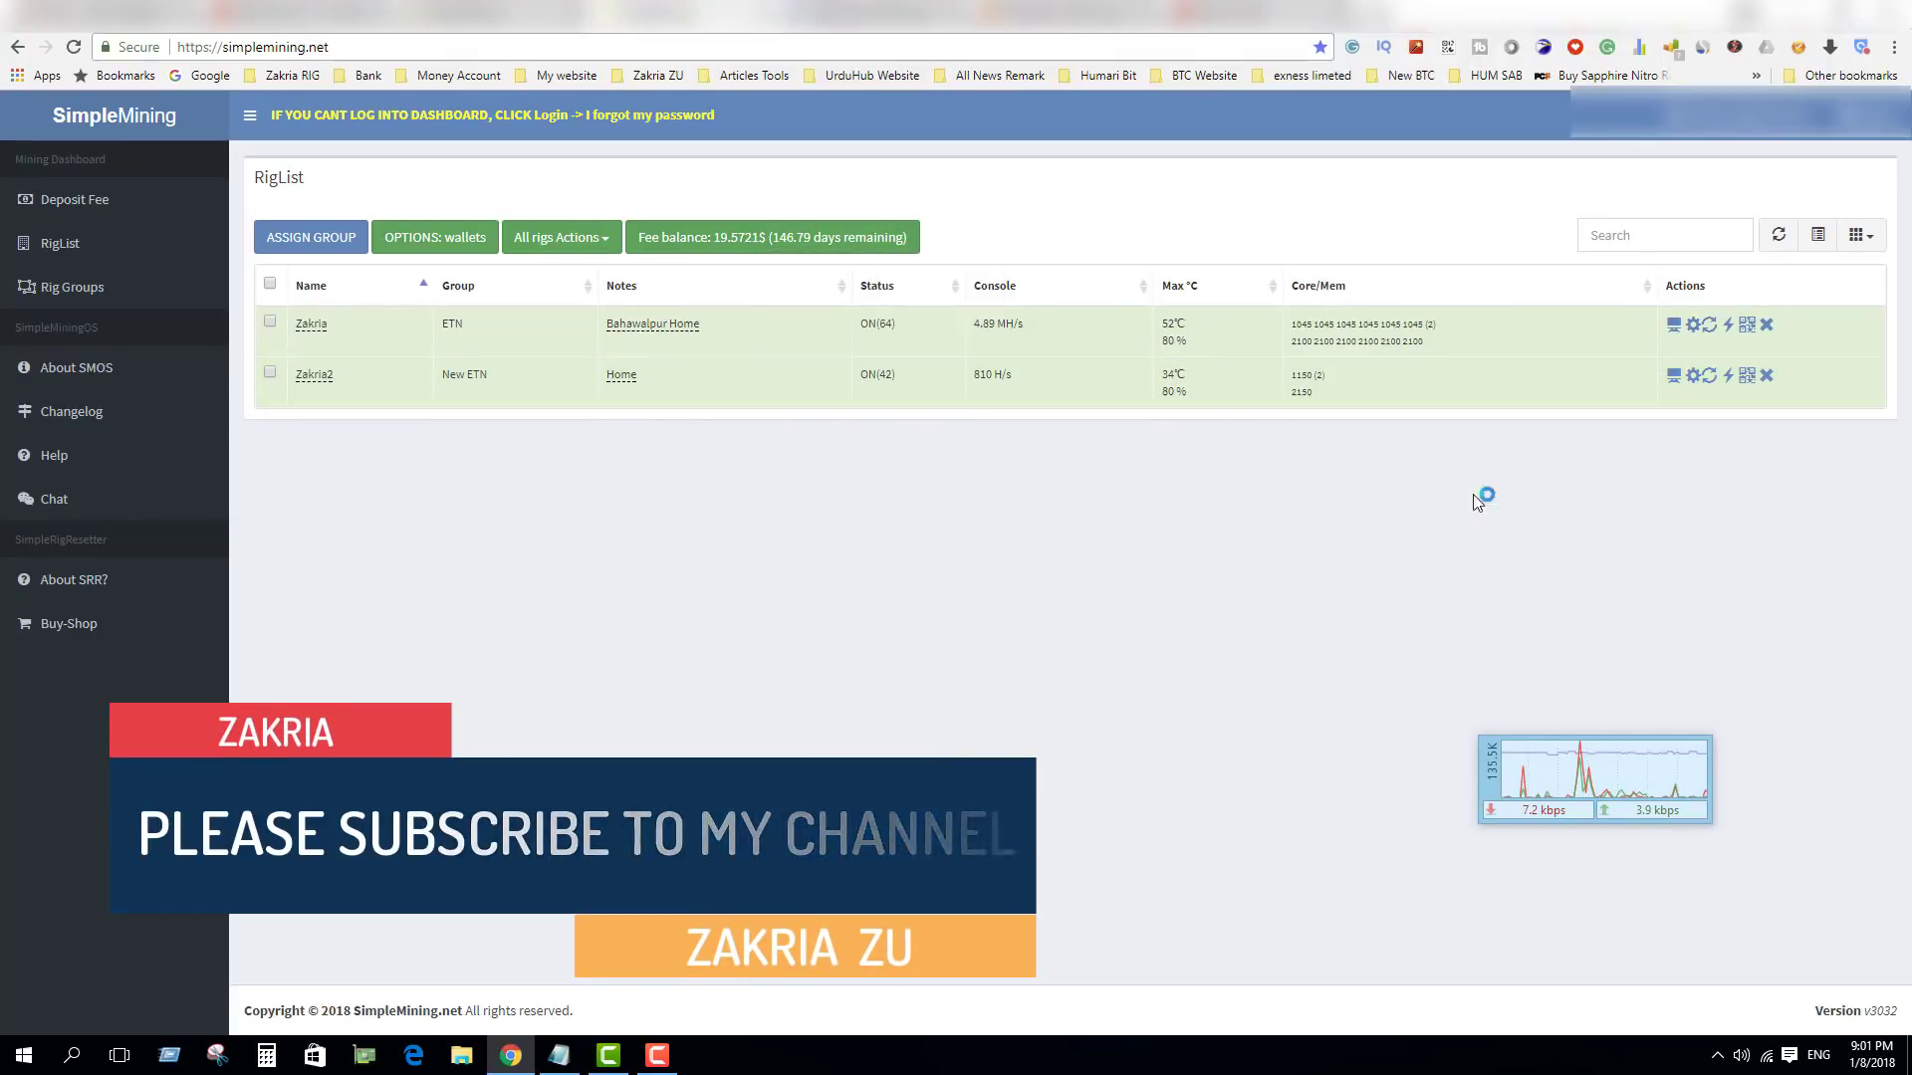
click(1672, 376)
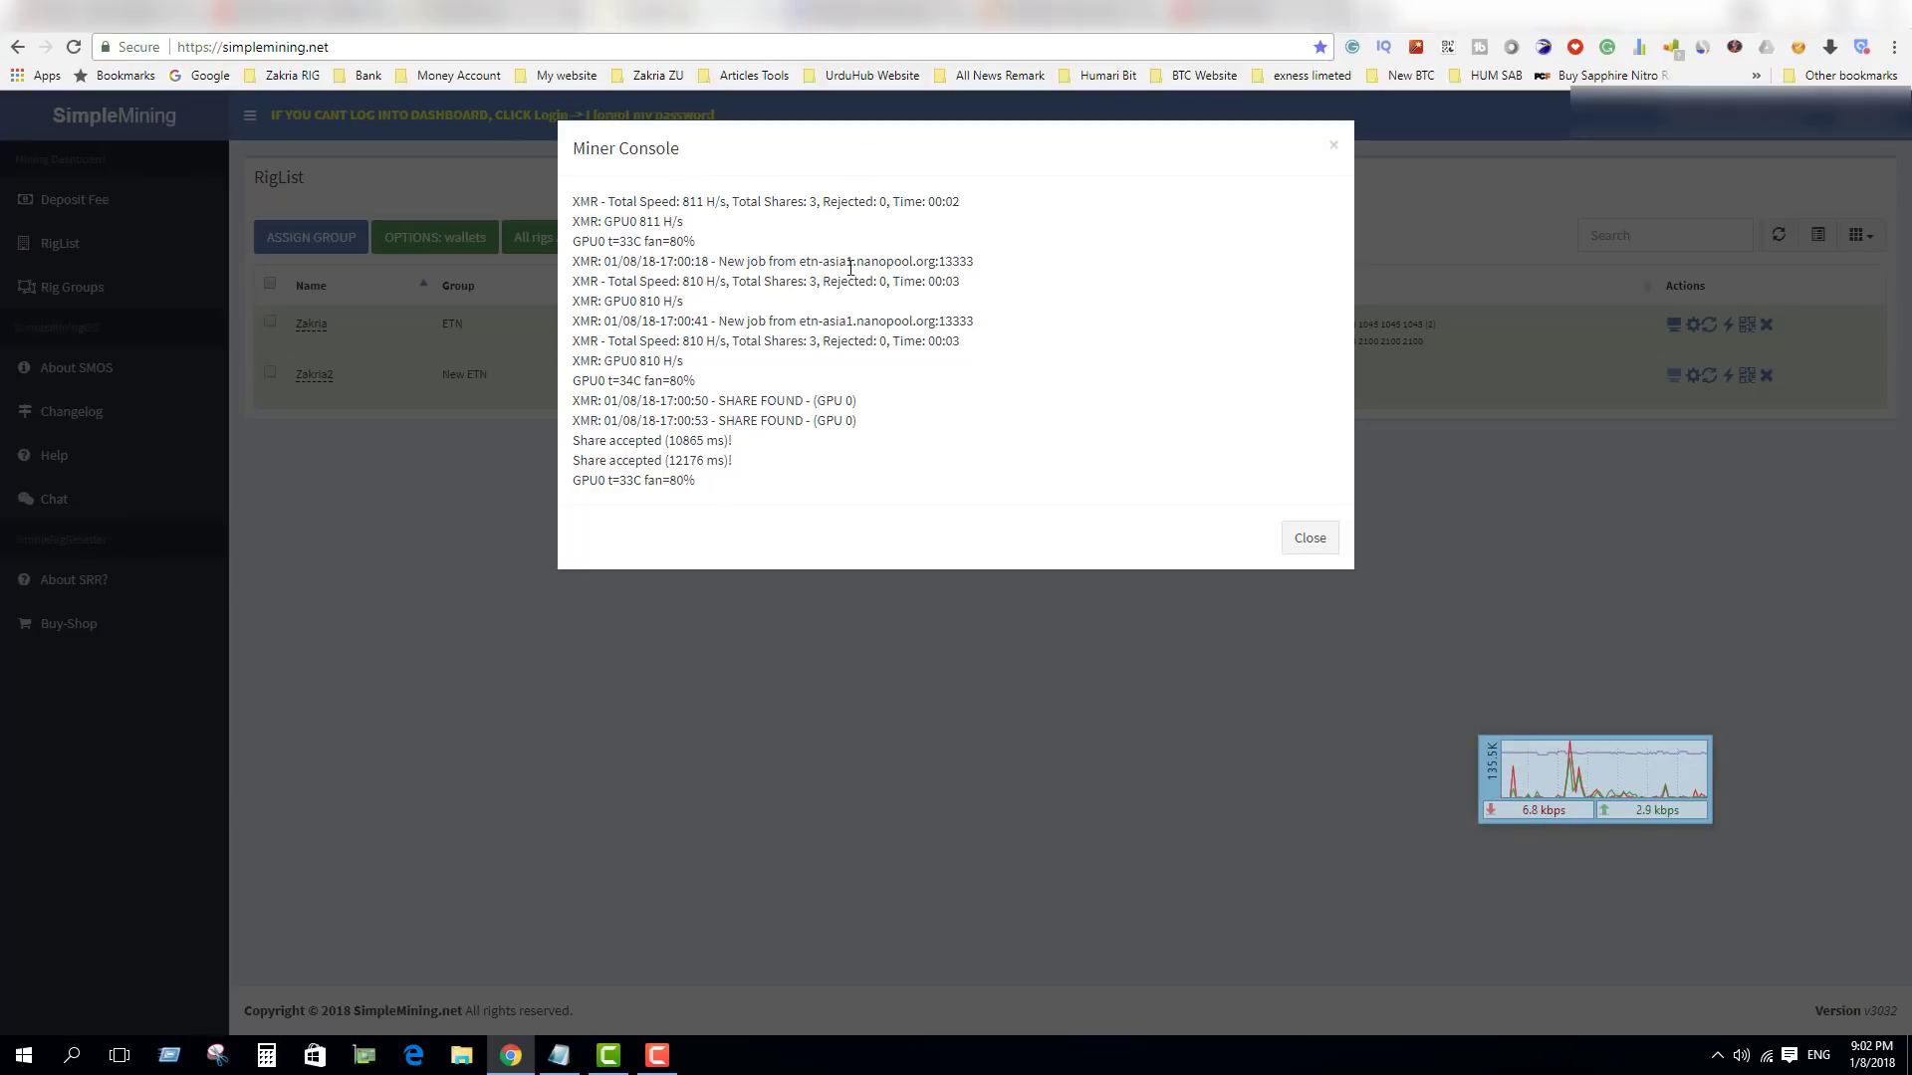
drag(995, 265, 783, 259)
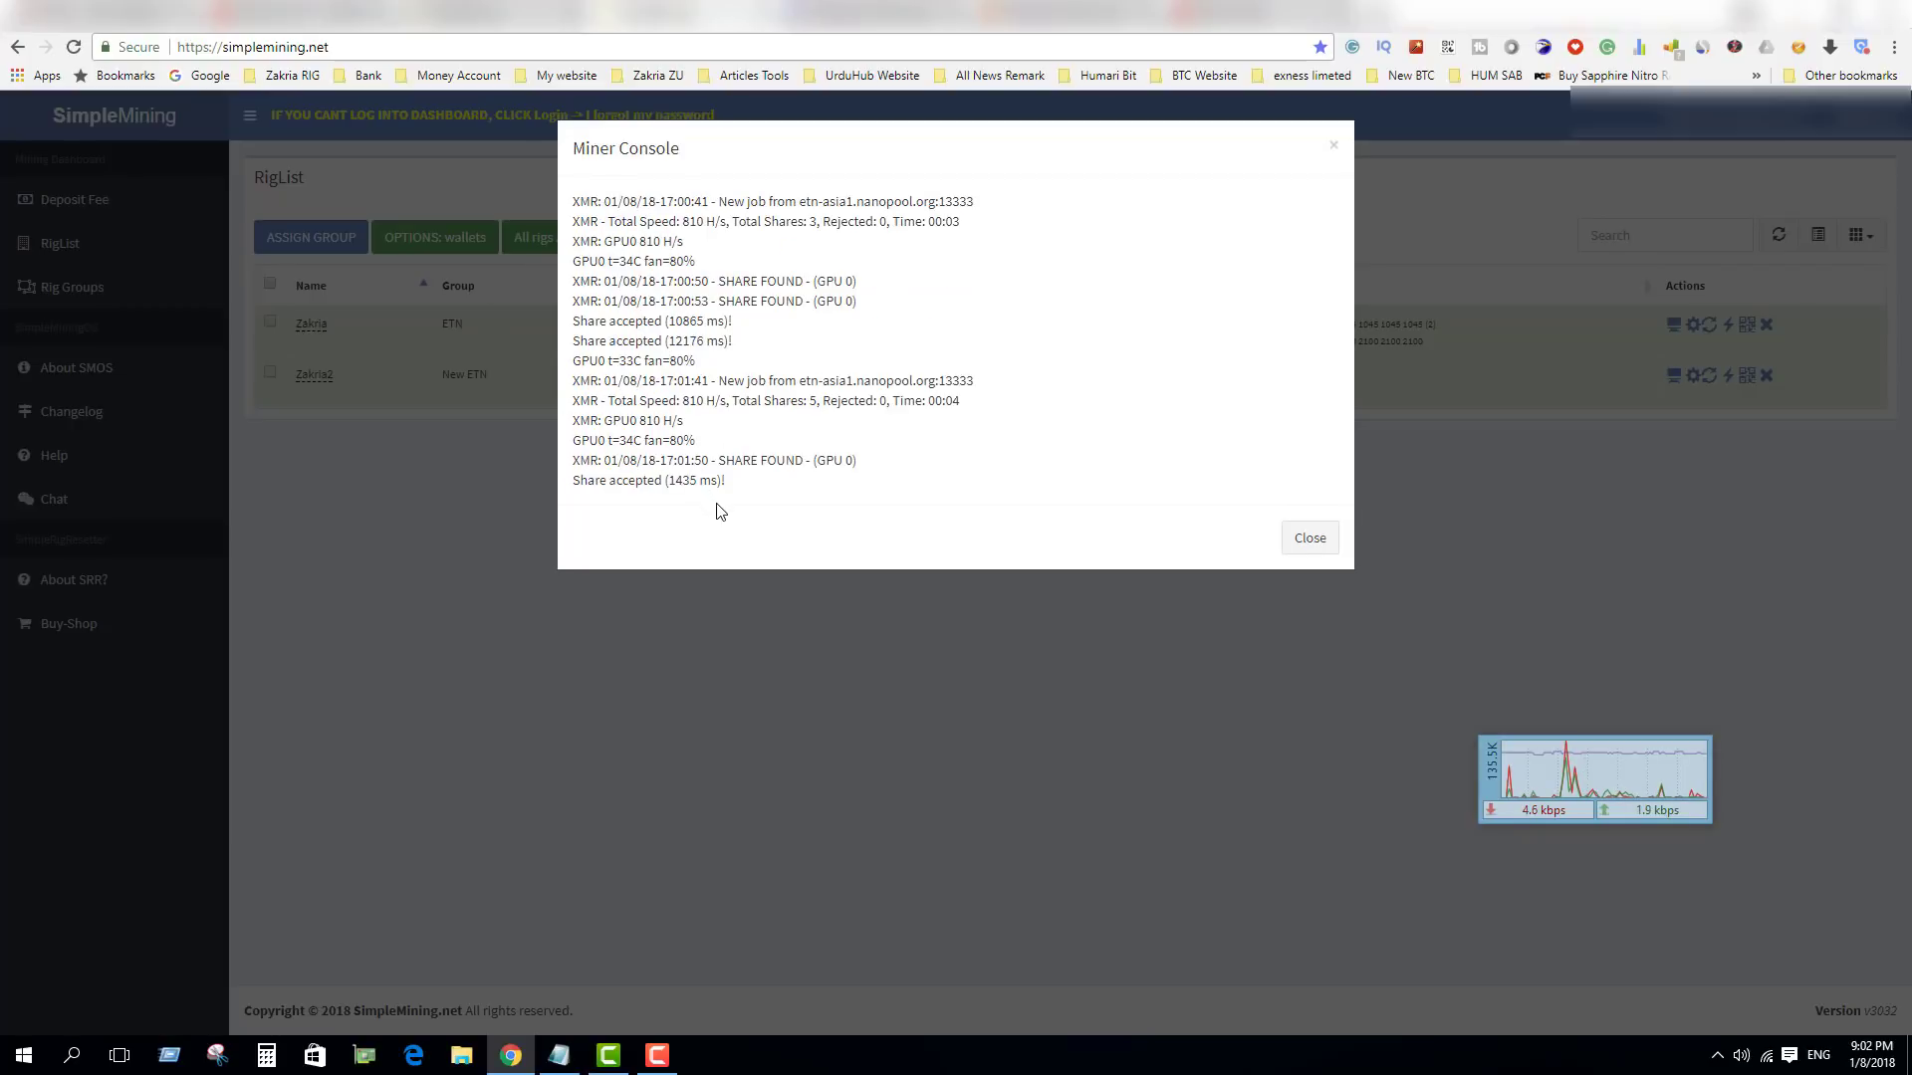
click(1314, 543)
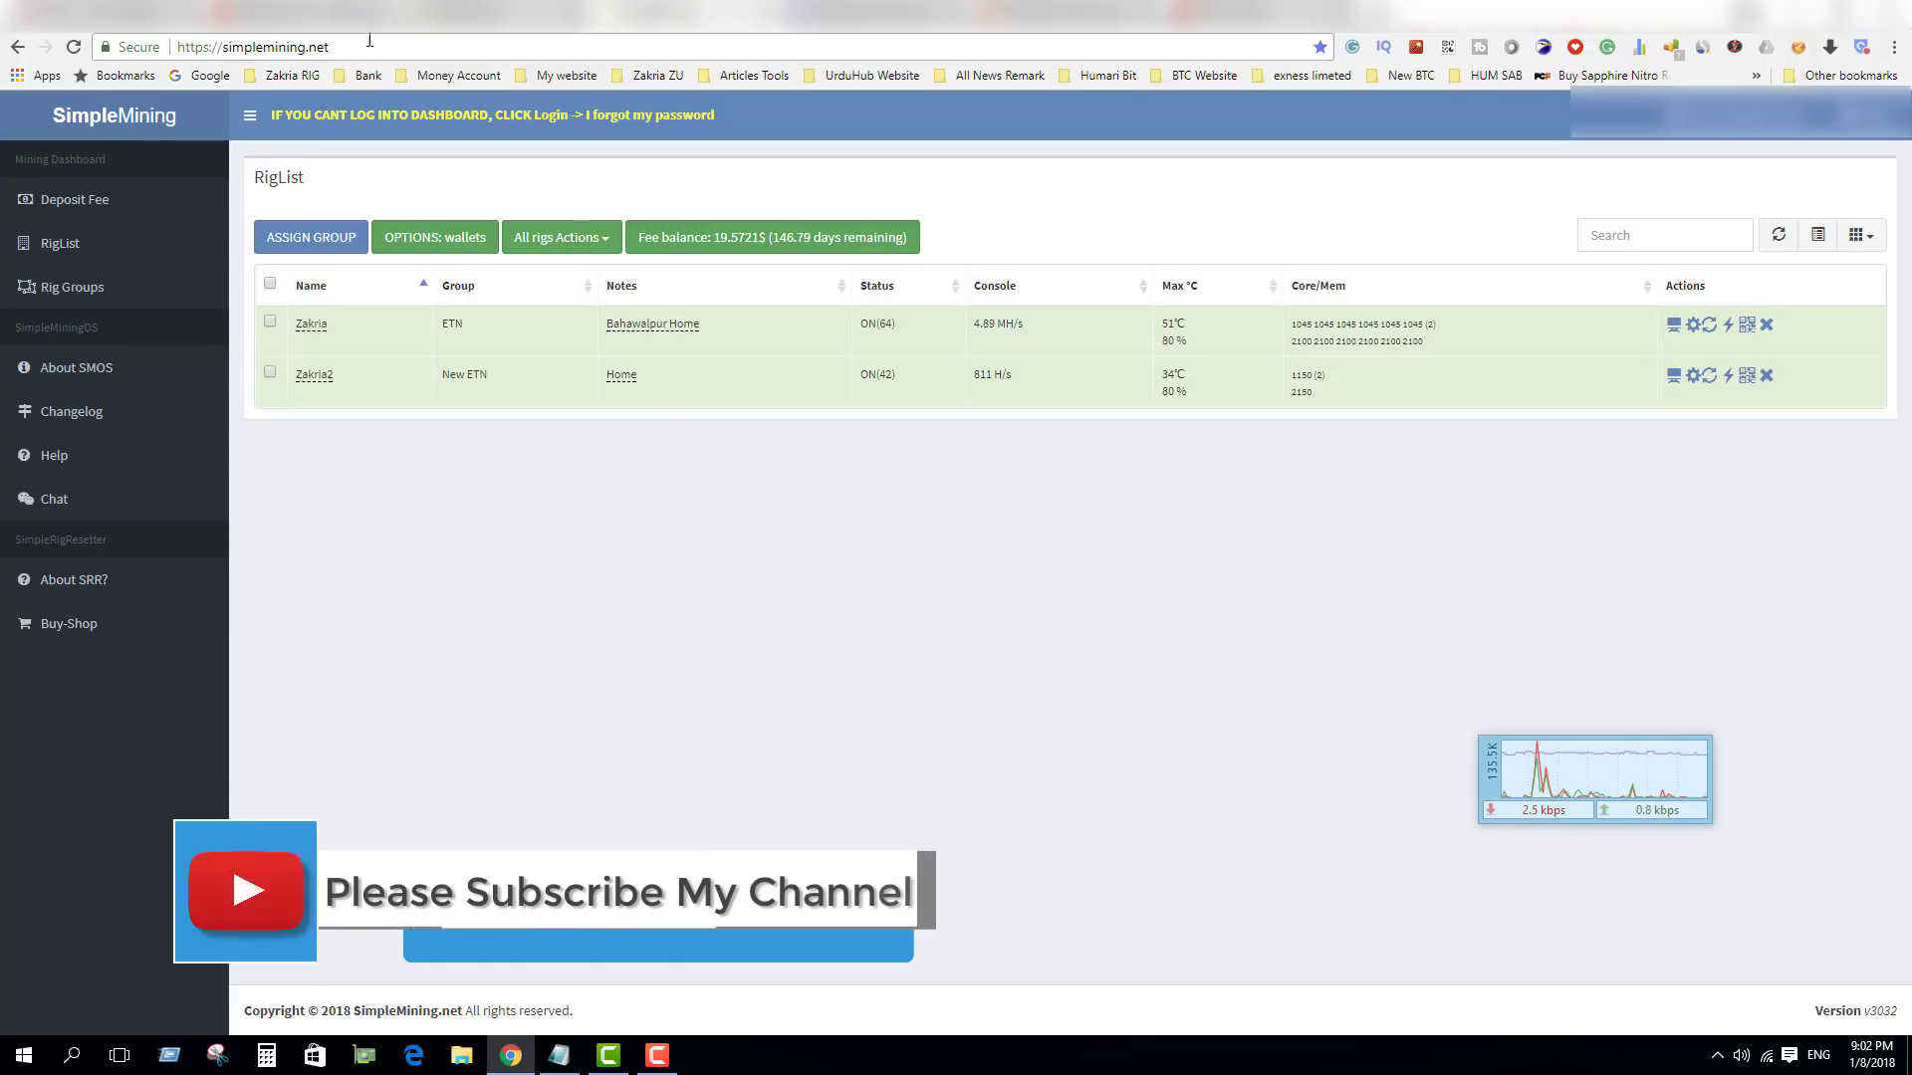
- Switch to the YouTube channel page and view its header
click(357, 14)
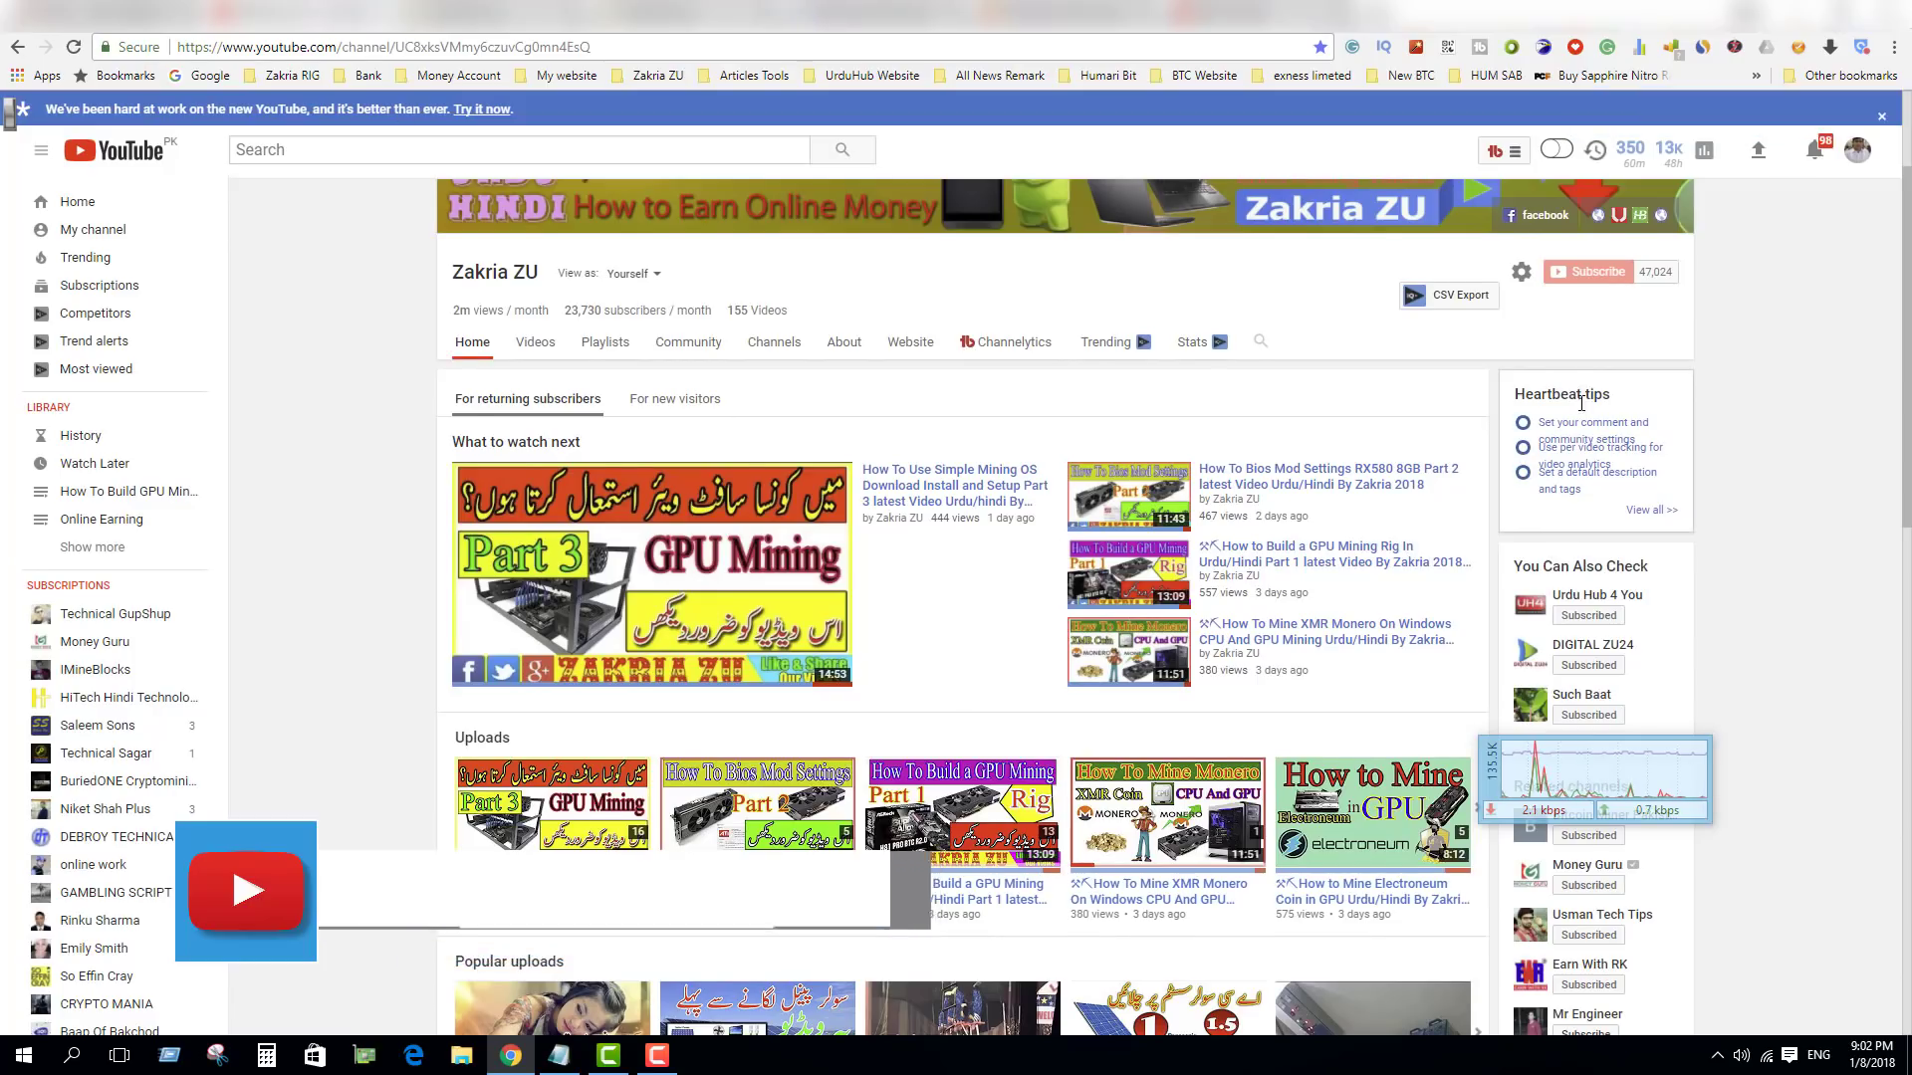
scroll(1633, 533, up, 2)
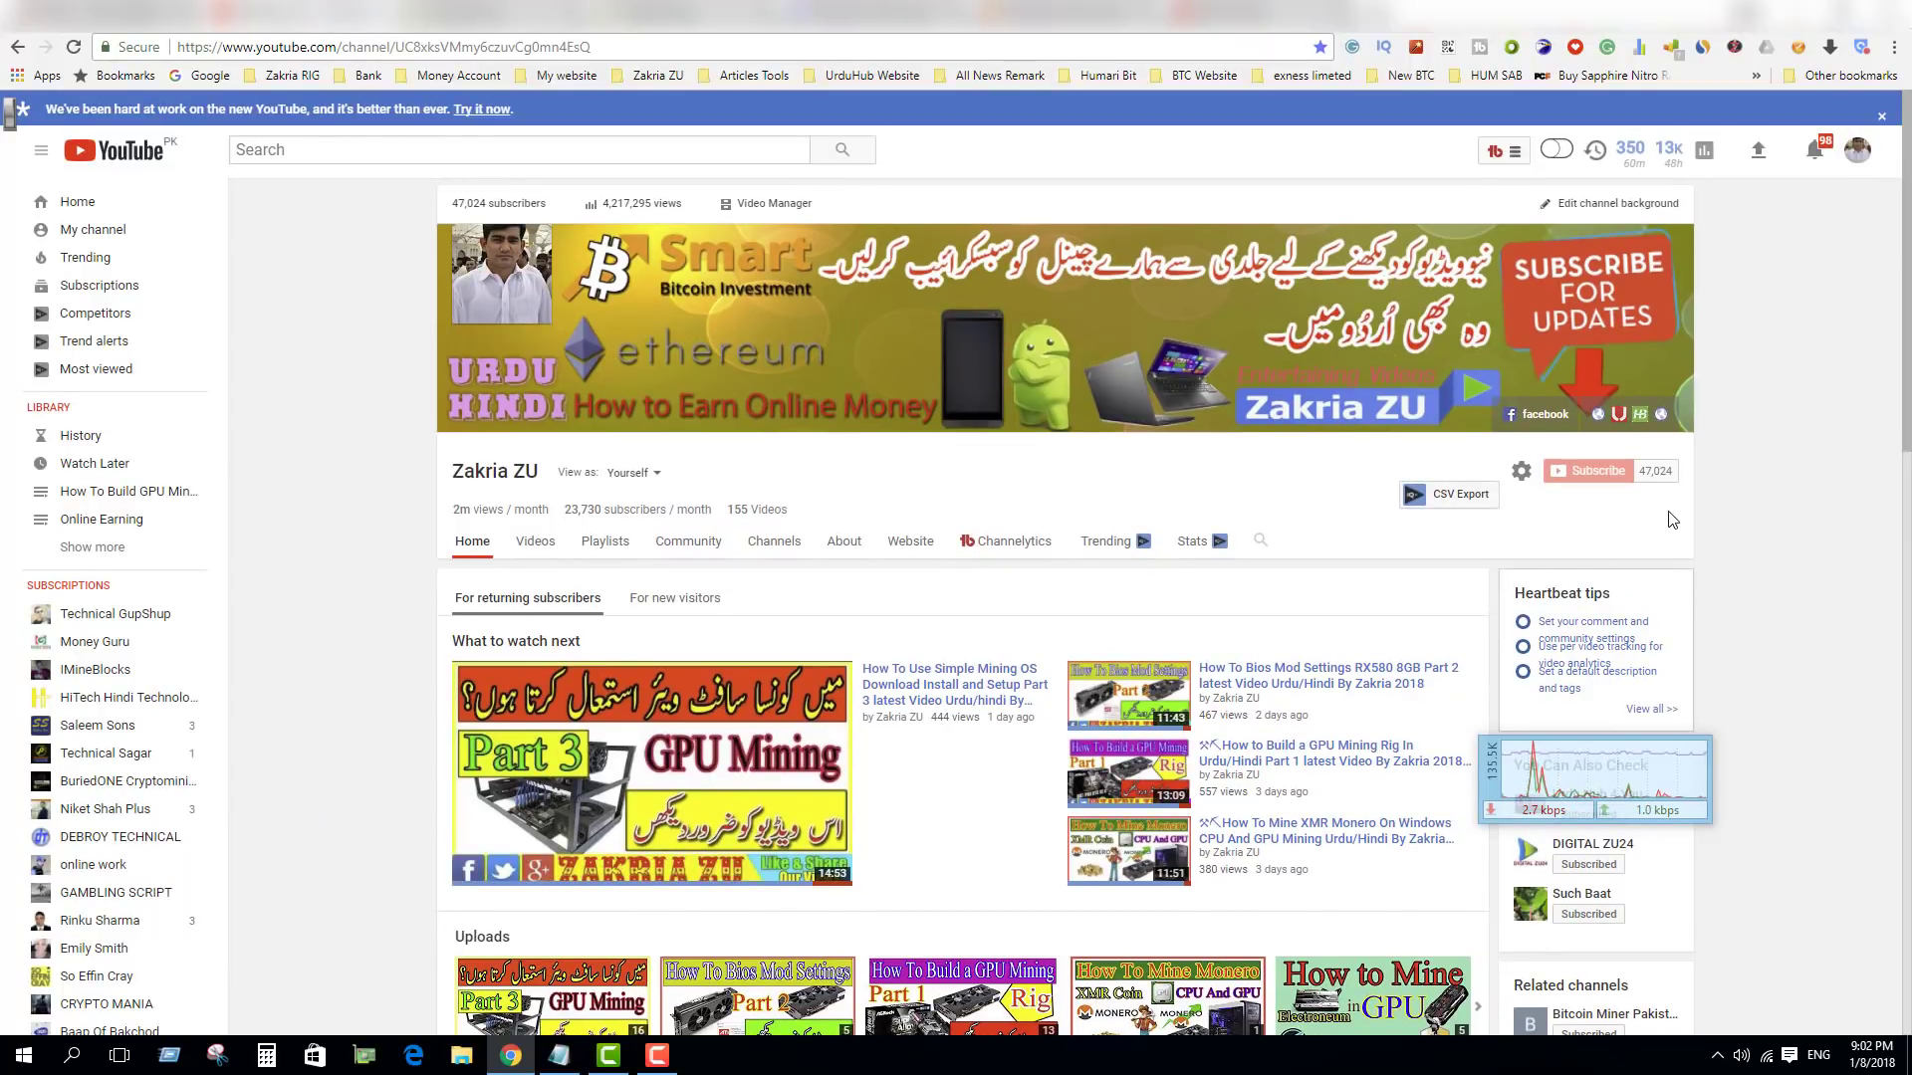